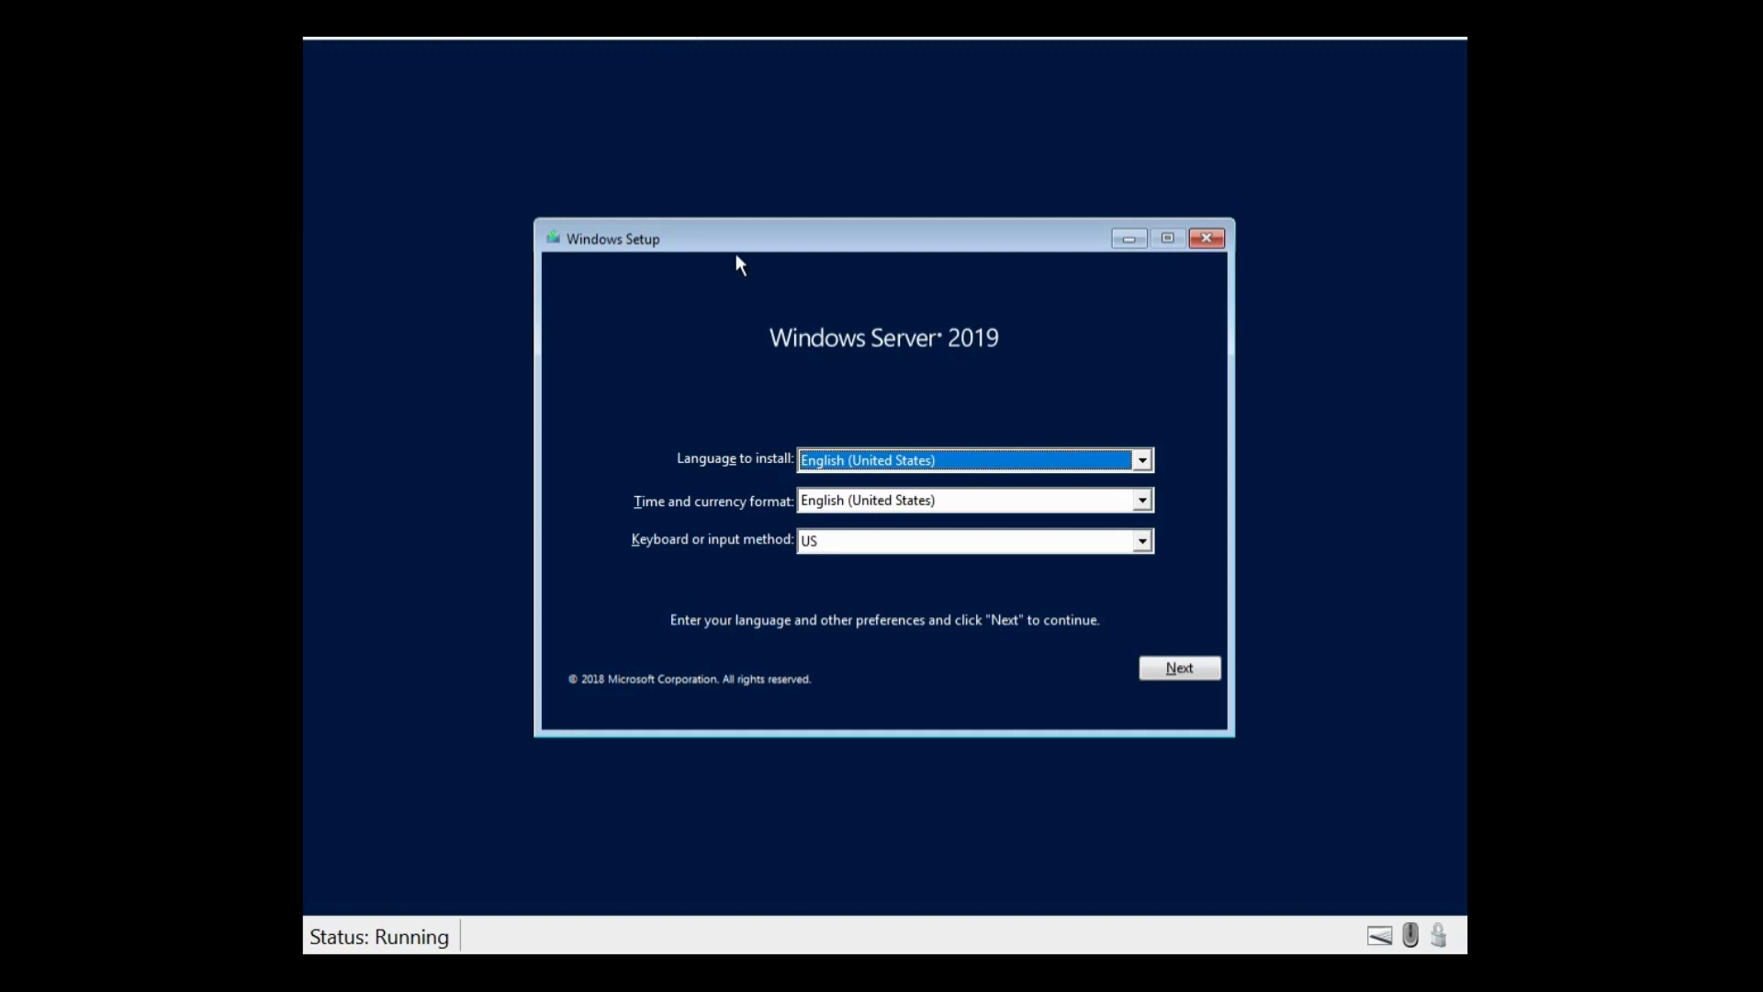
Step: Keep the default language settings and start installing without a product key
drag(737, 251, 816, 255)
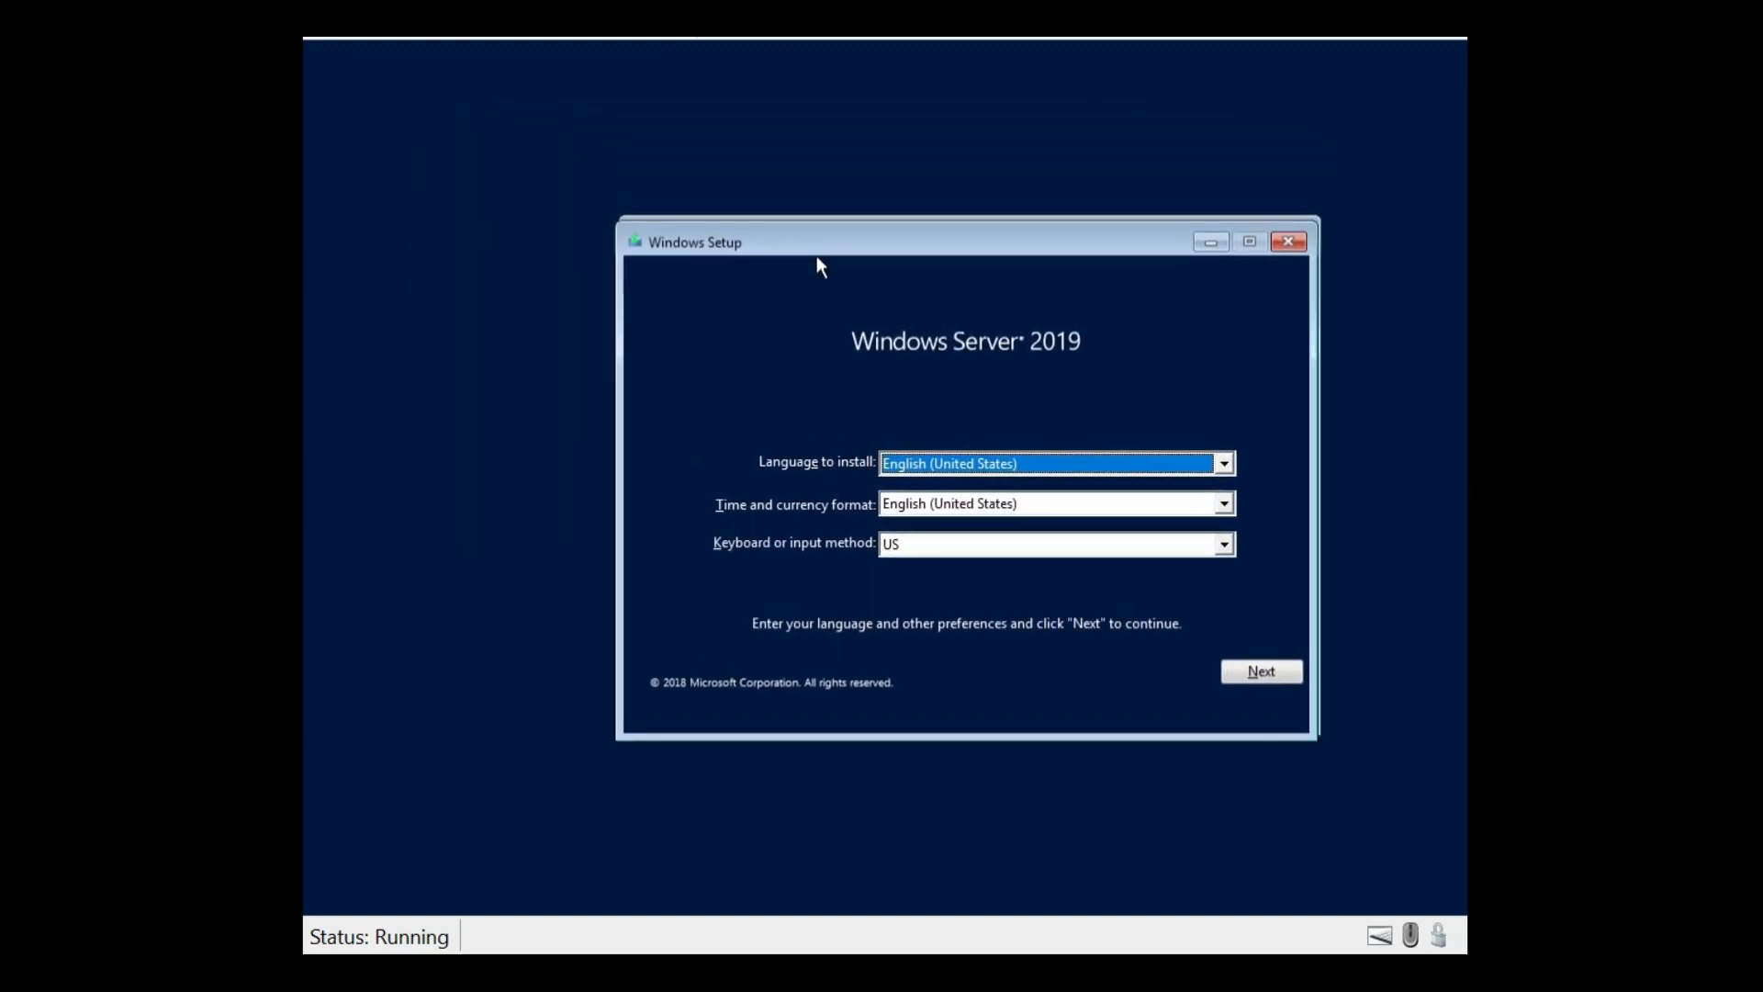
click(1259, 671)
click(976, 506)
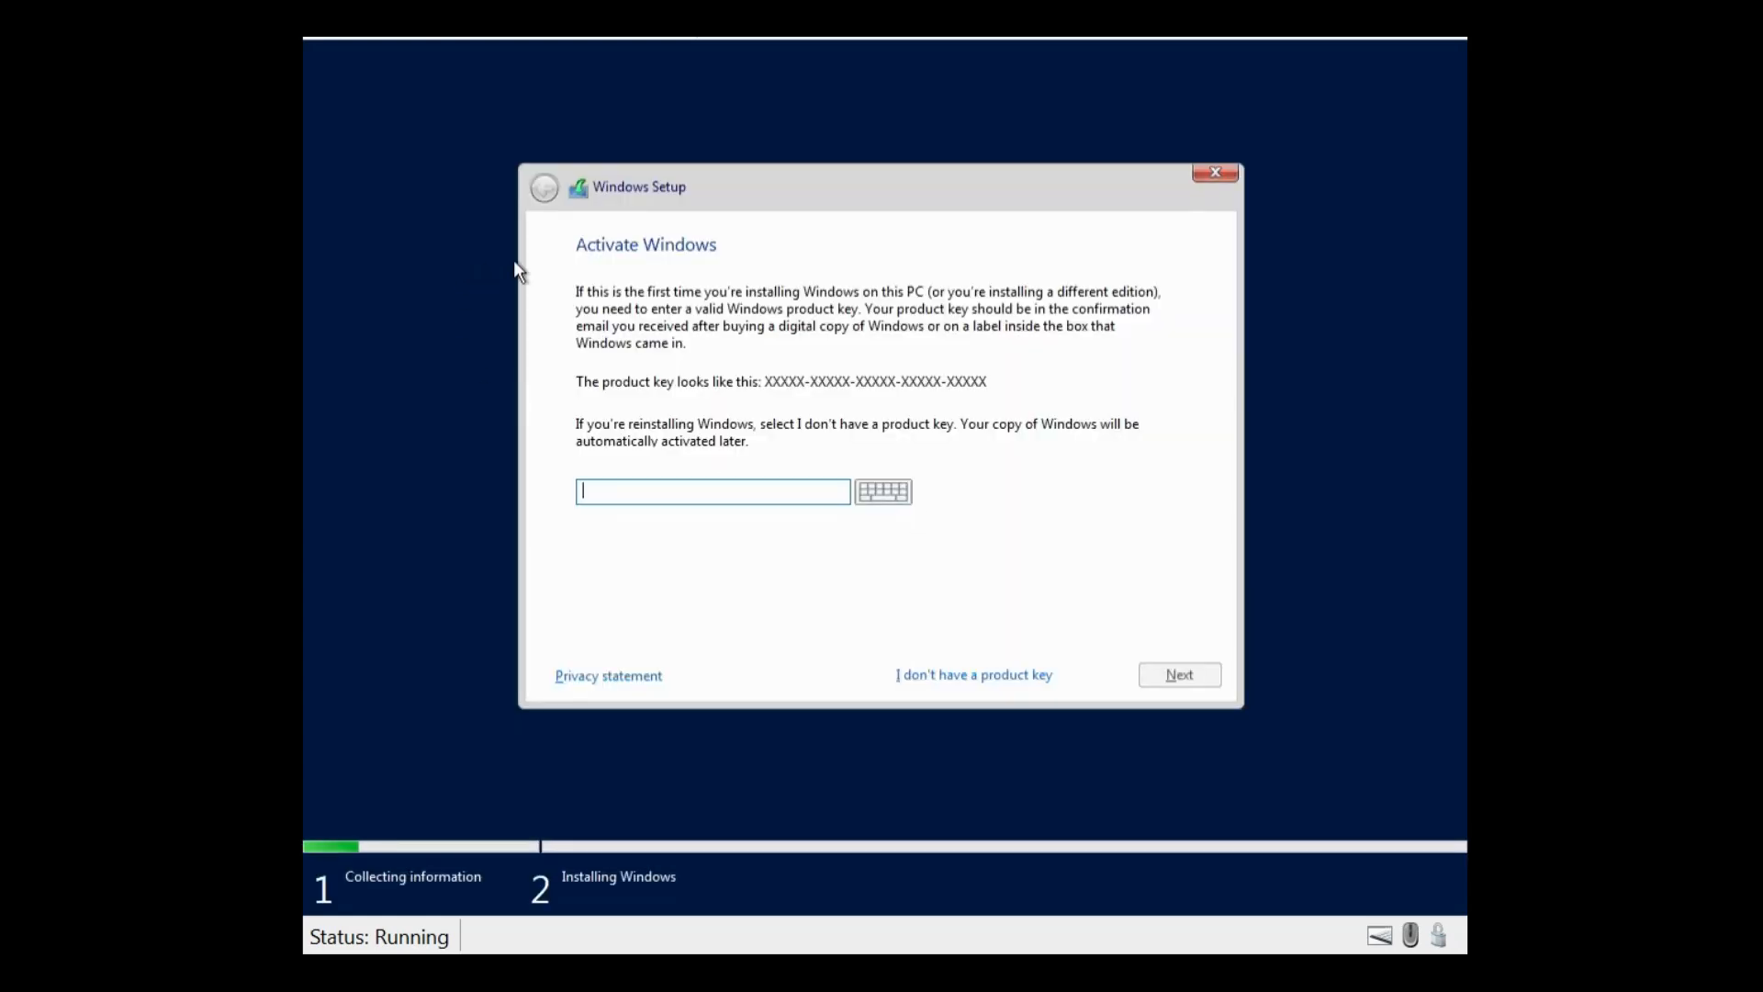
click(636, 483)
click(989, 688)
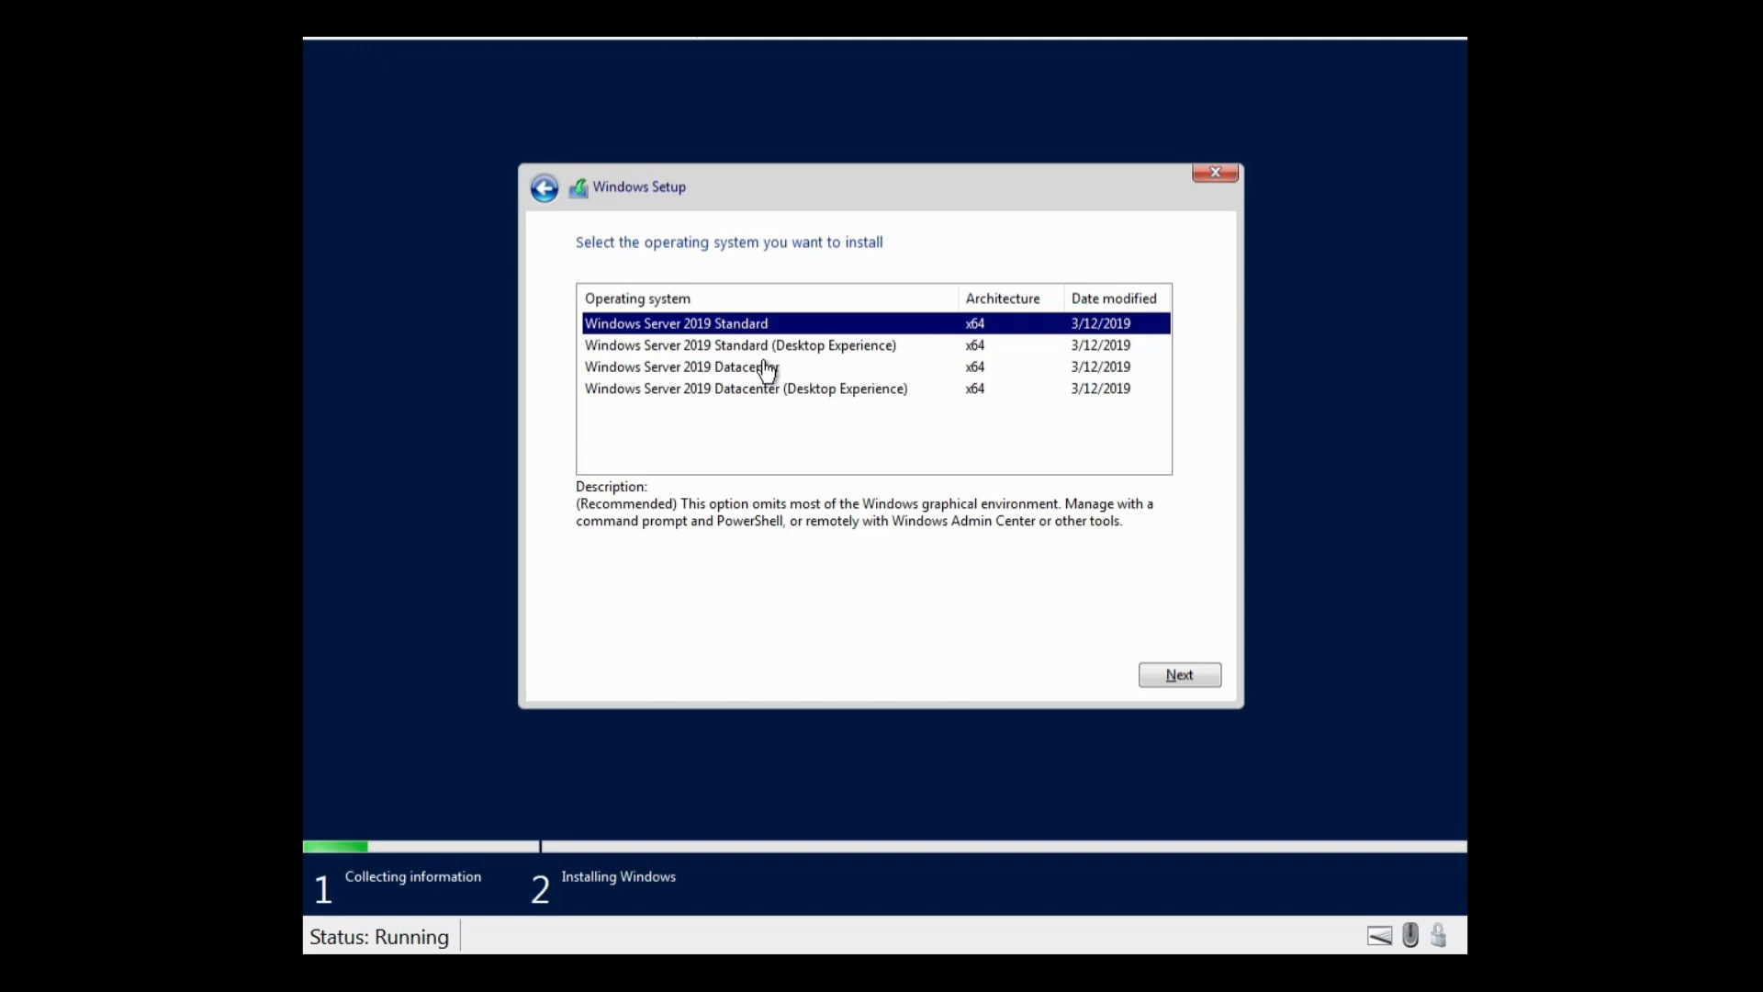
Step: Choose Windows Server 2019 Datacenter (Desktop Experience) as the edition to install
key(Down)
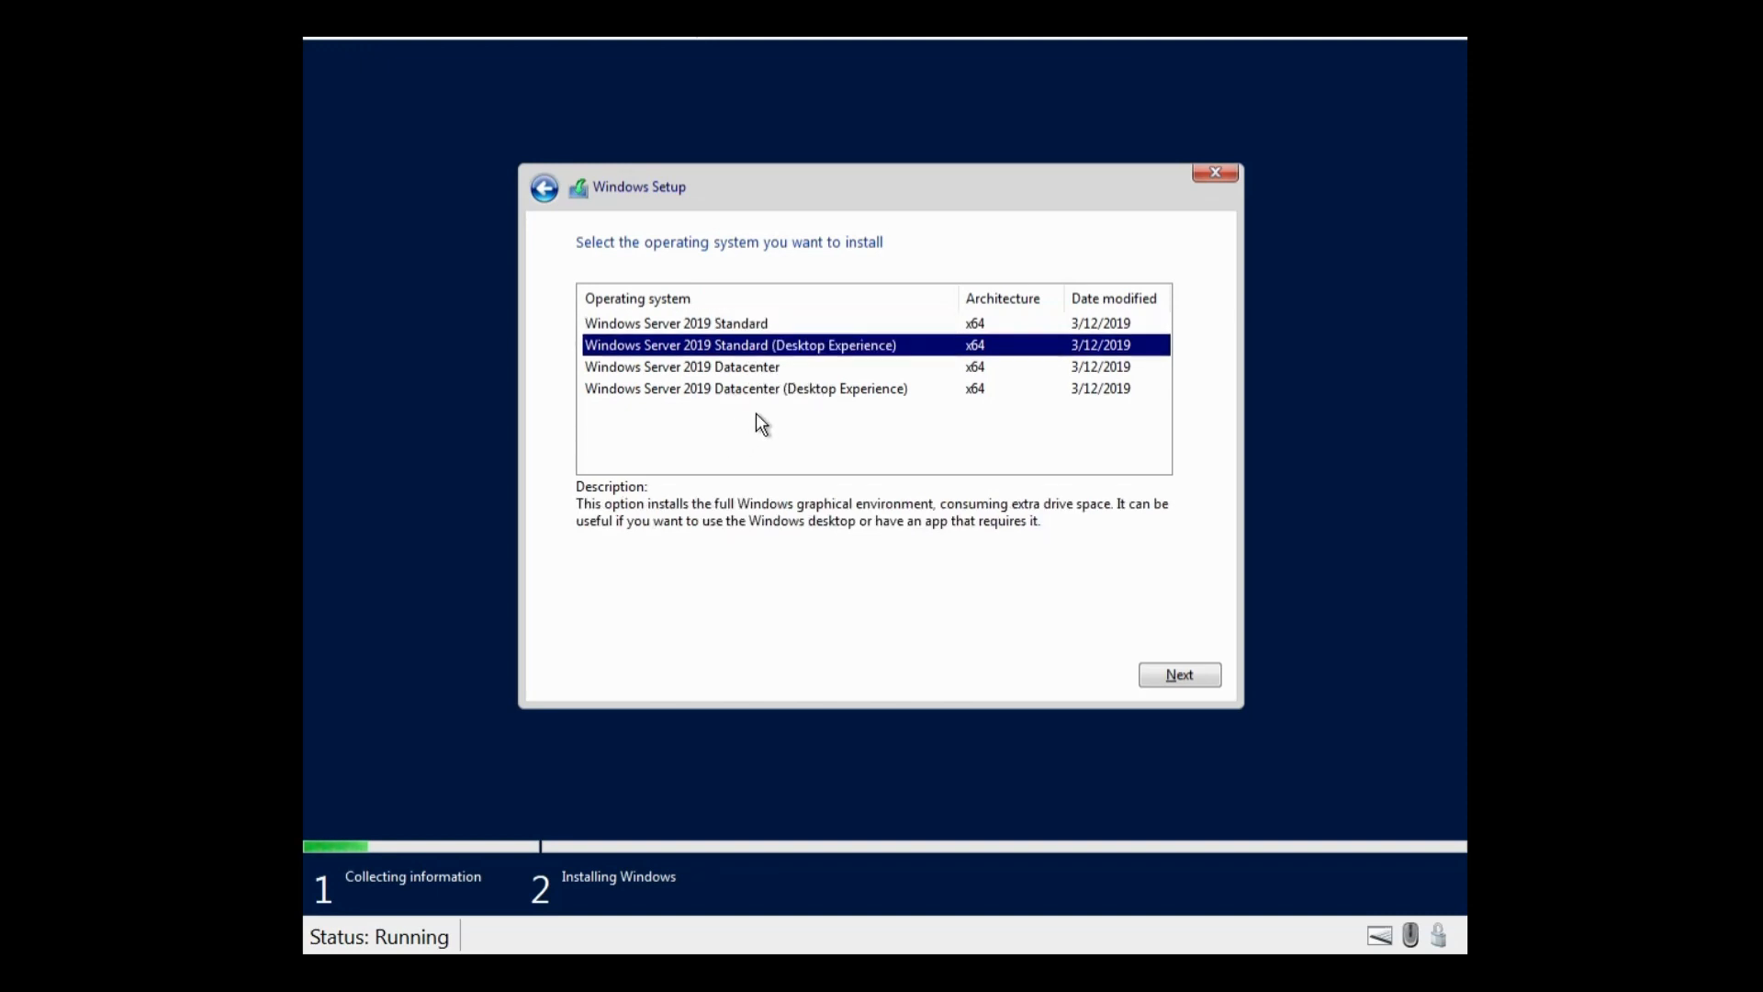
click(769, 395)
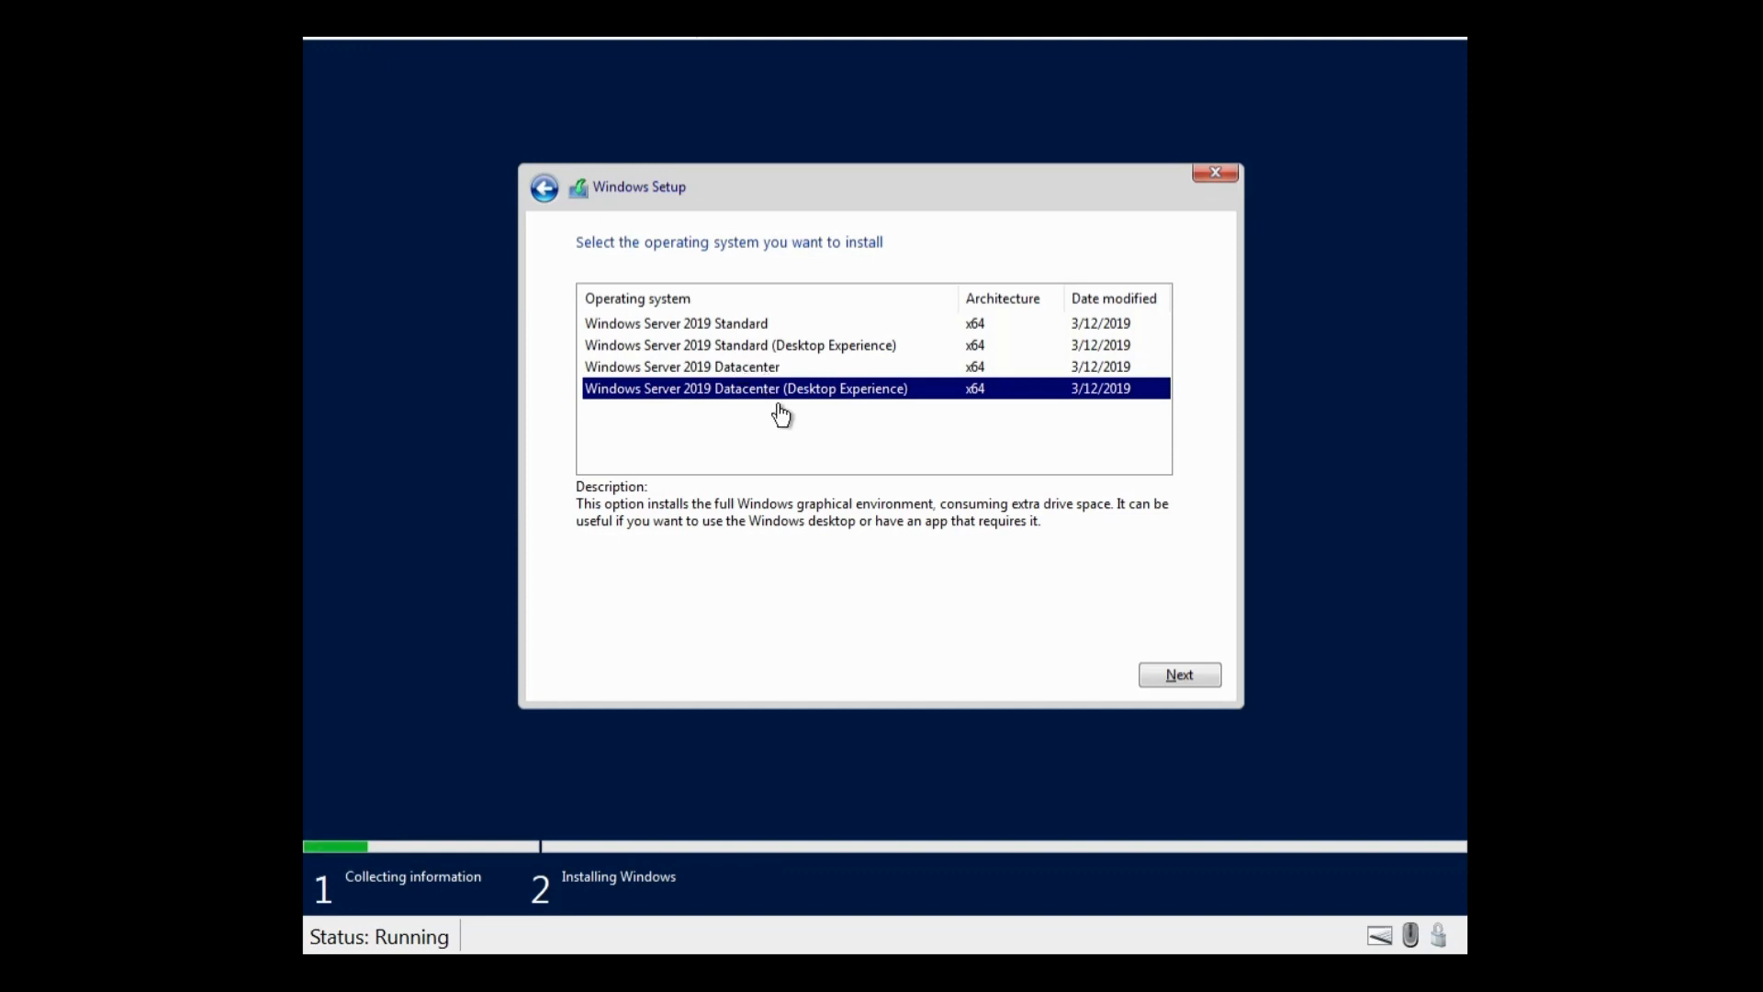
click(1176, 690)
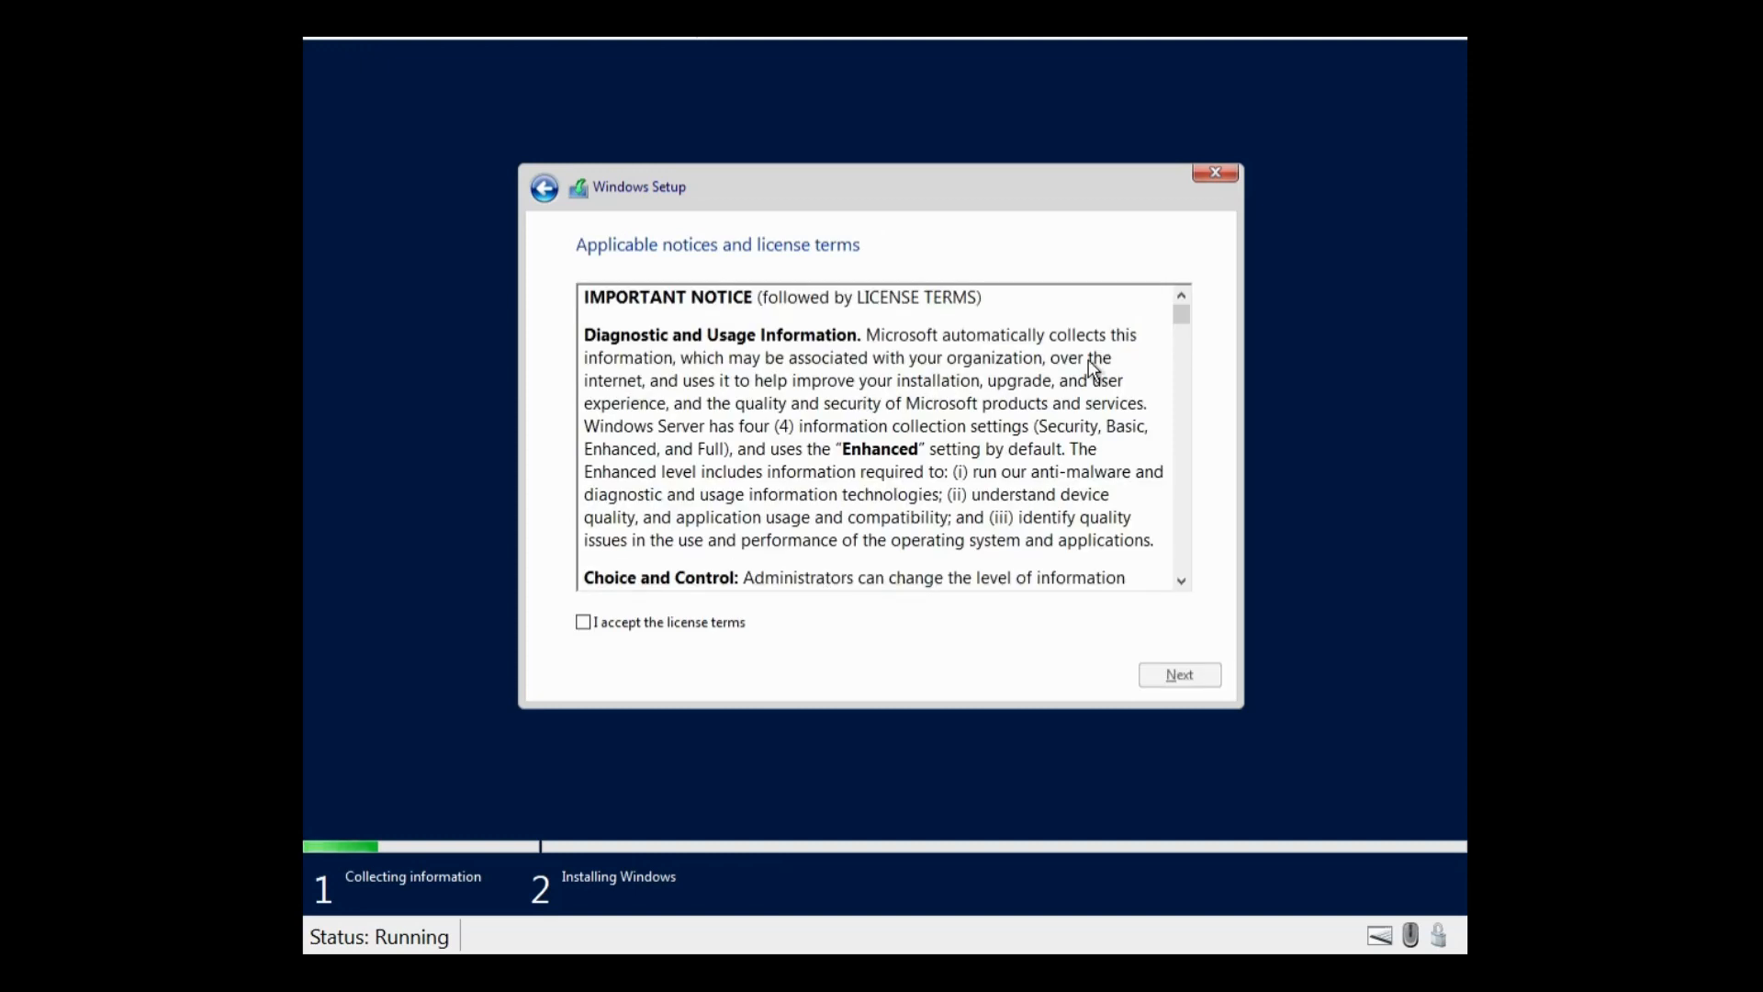
Step: Scroll through and accept the license terms
drag(1182, 316, 1172, 622)
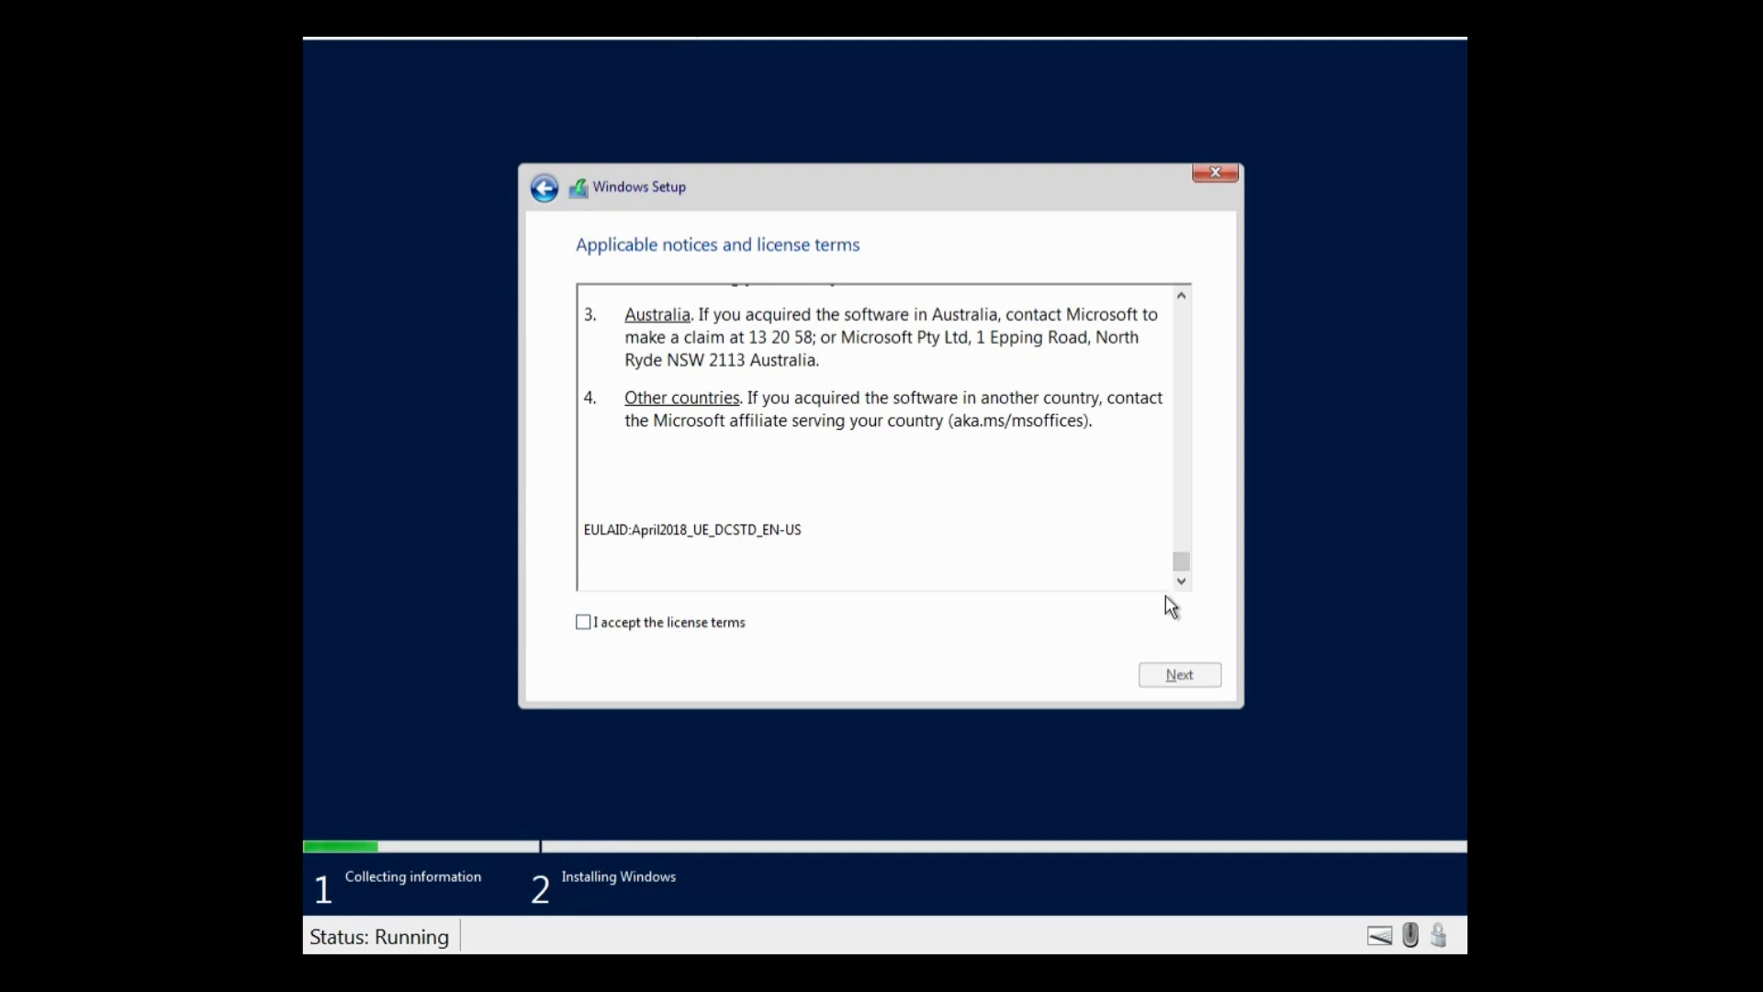
scroll(1207, 571, up, 3)
drag(1182, 558, 1189, 283)
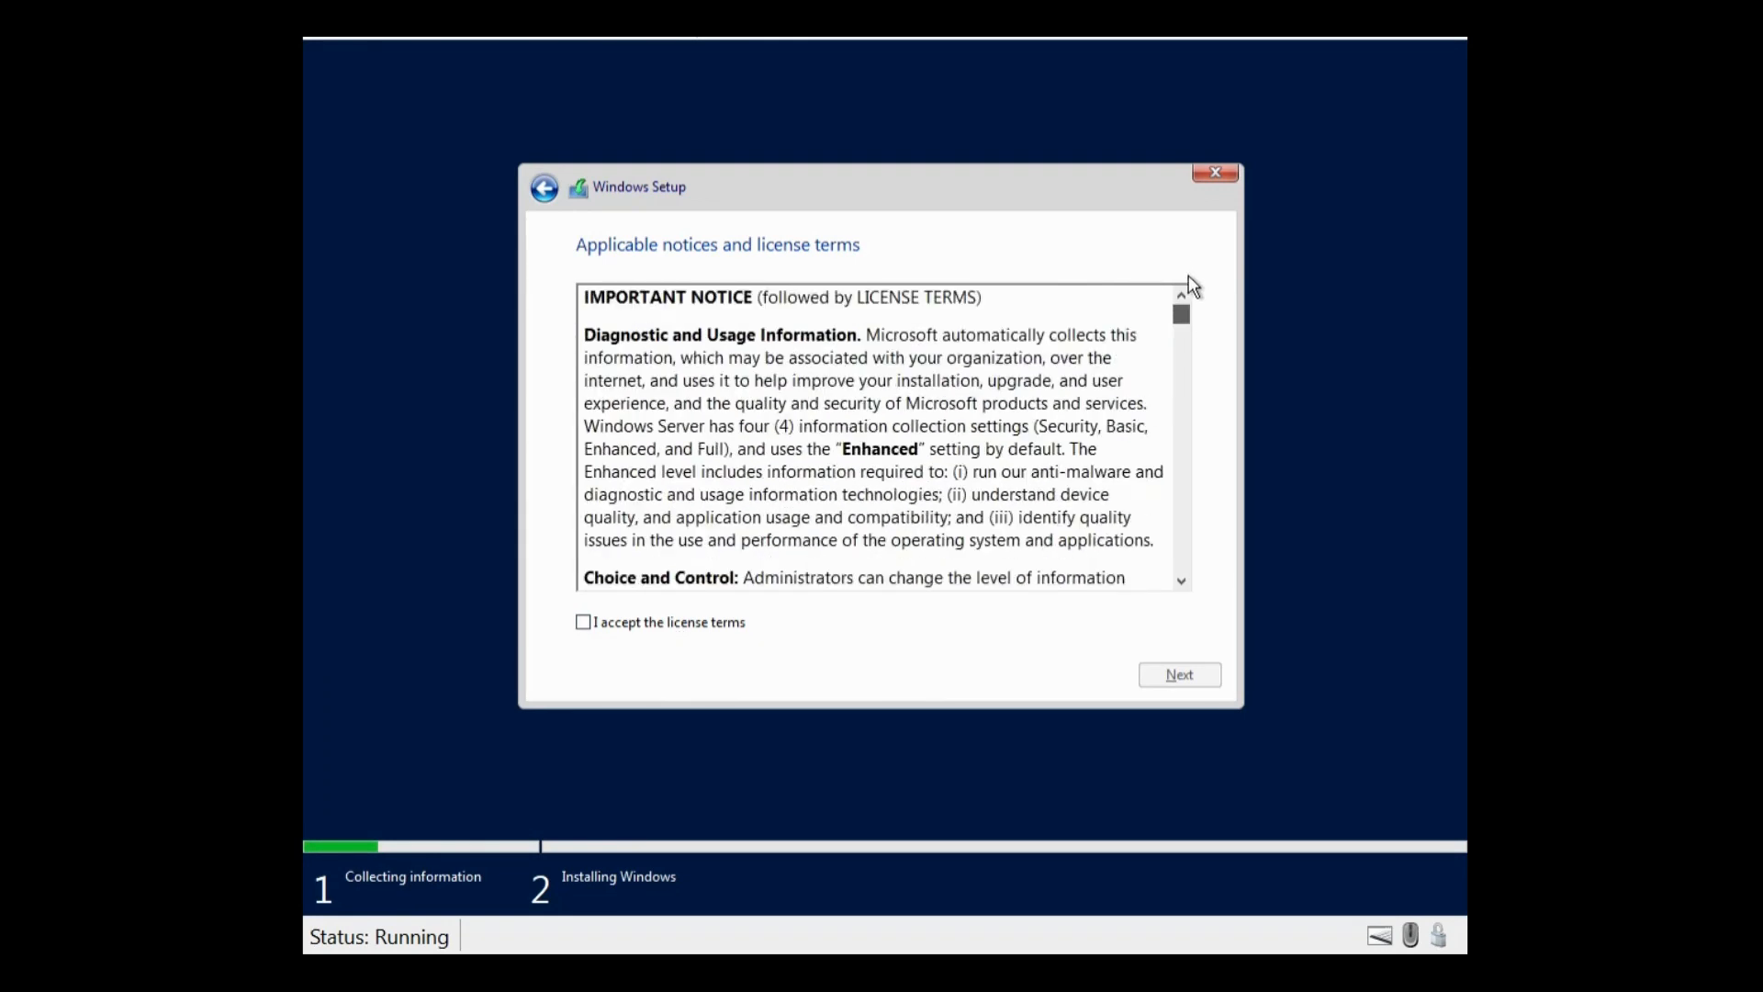
click(709, 629)
click(1199, 684)
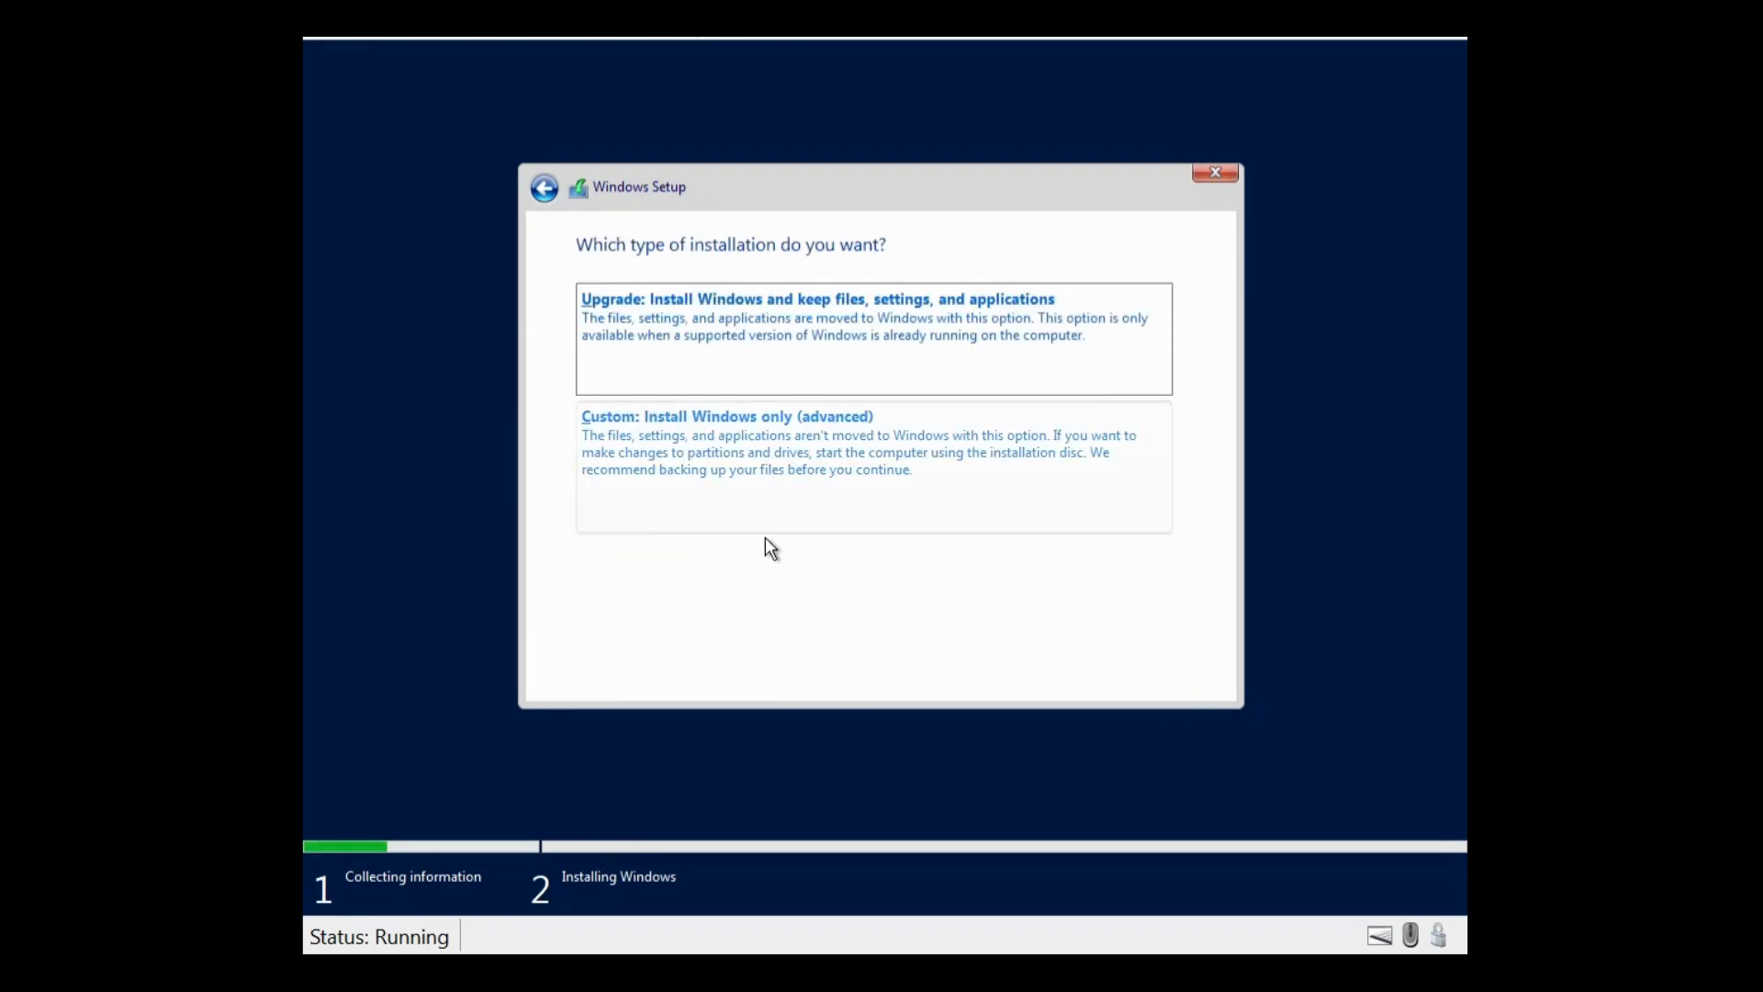
Step: Run a custom Windows-only install onto Drive 0's 127.0 GB unallocated space
click(719, 478)
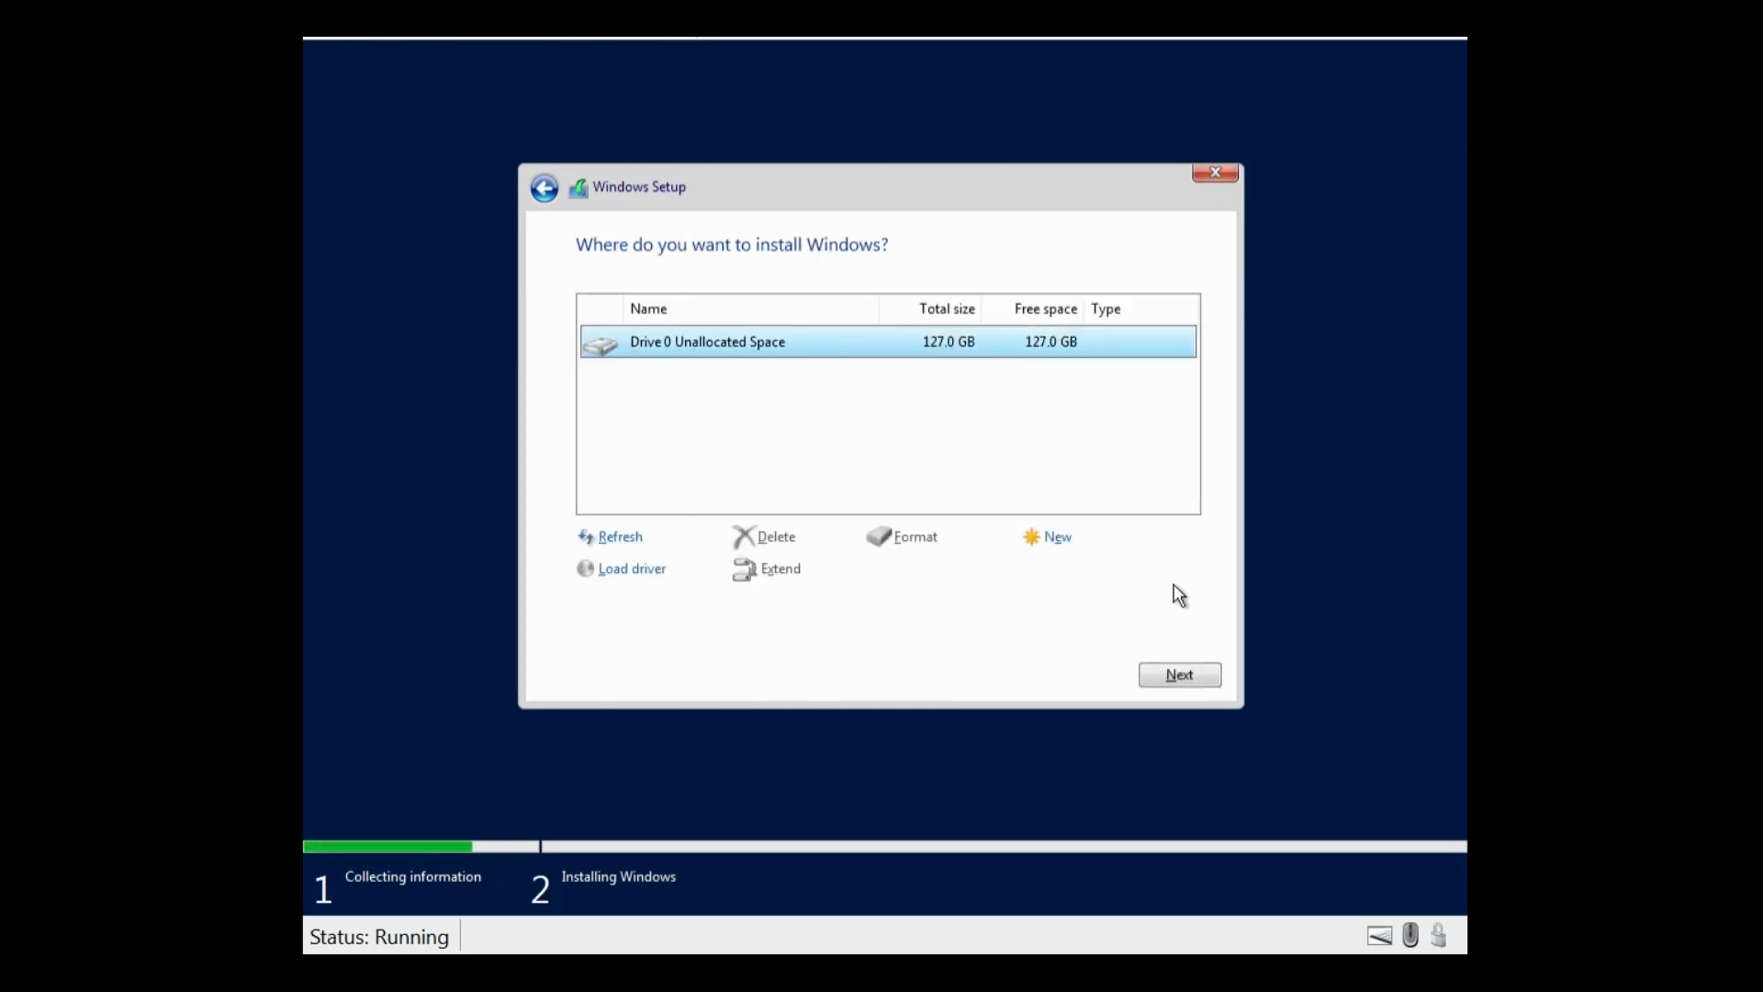
click(1166, 687)
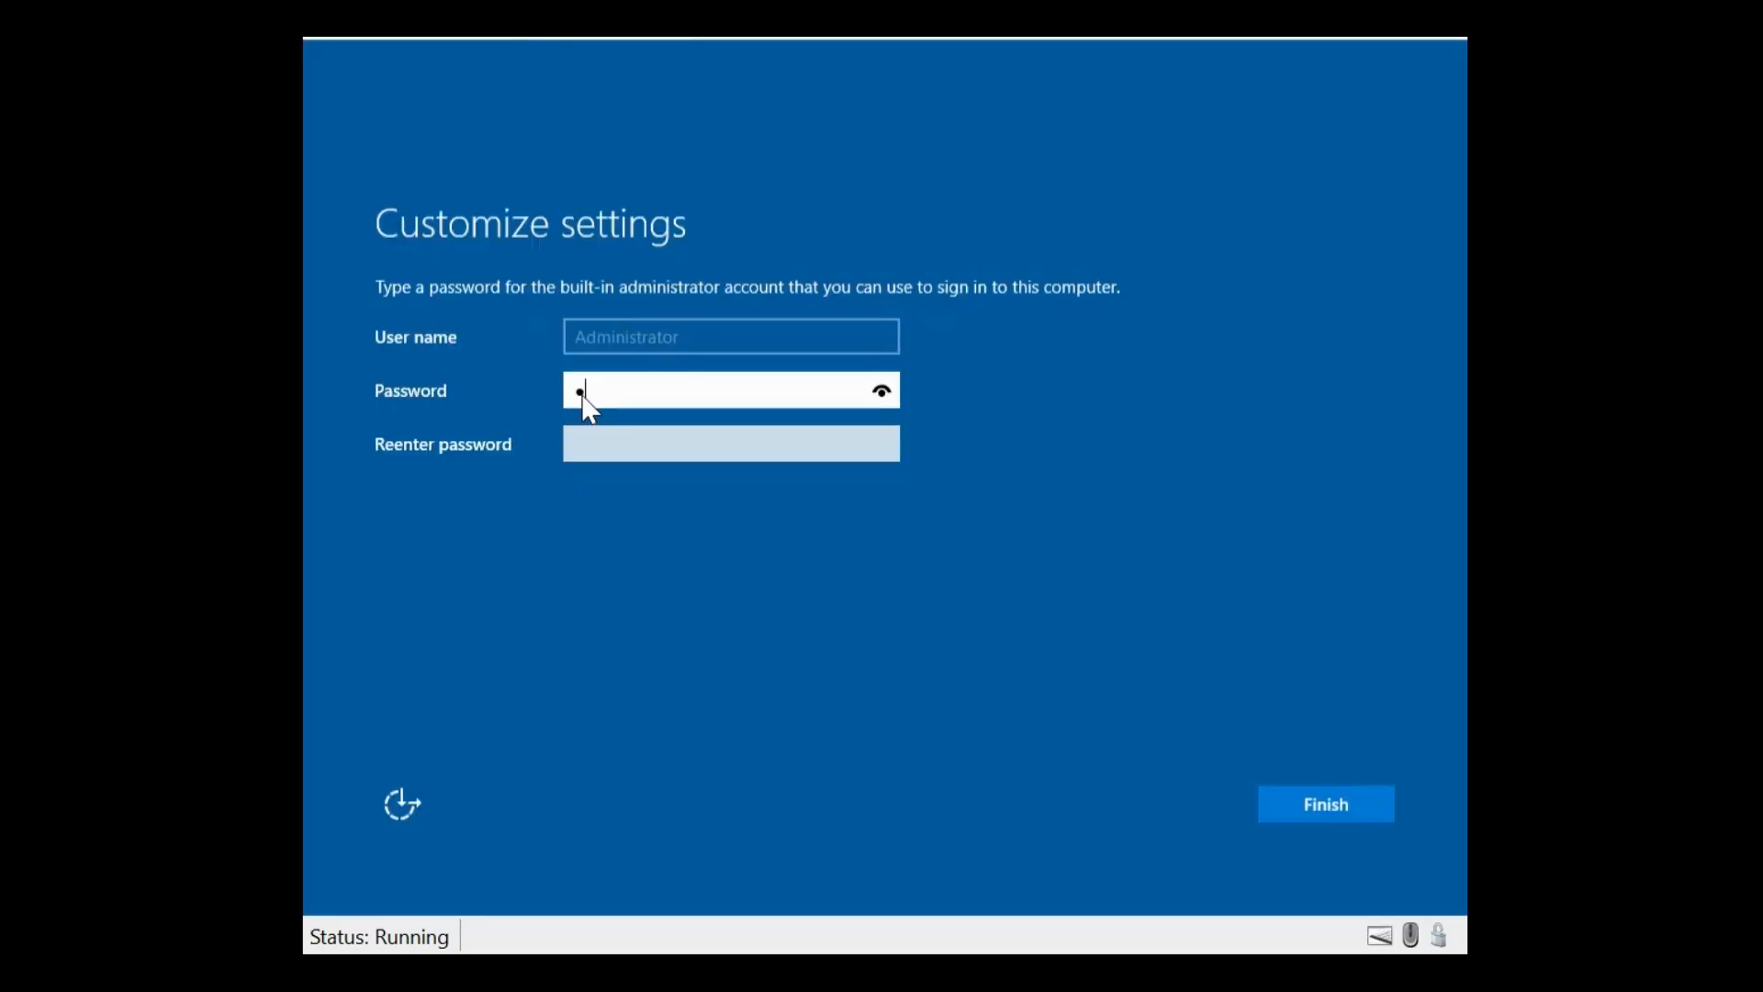
Step: Enter and confirm a password for the built-in Administrator account, then finish setup
key(BackSpace)
text(••••••••)
key(Tab)
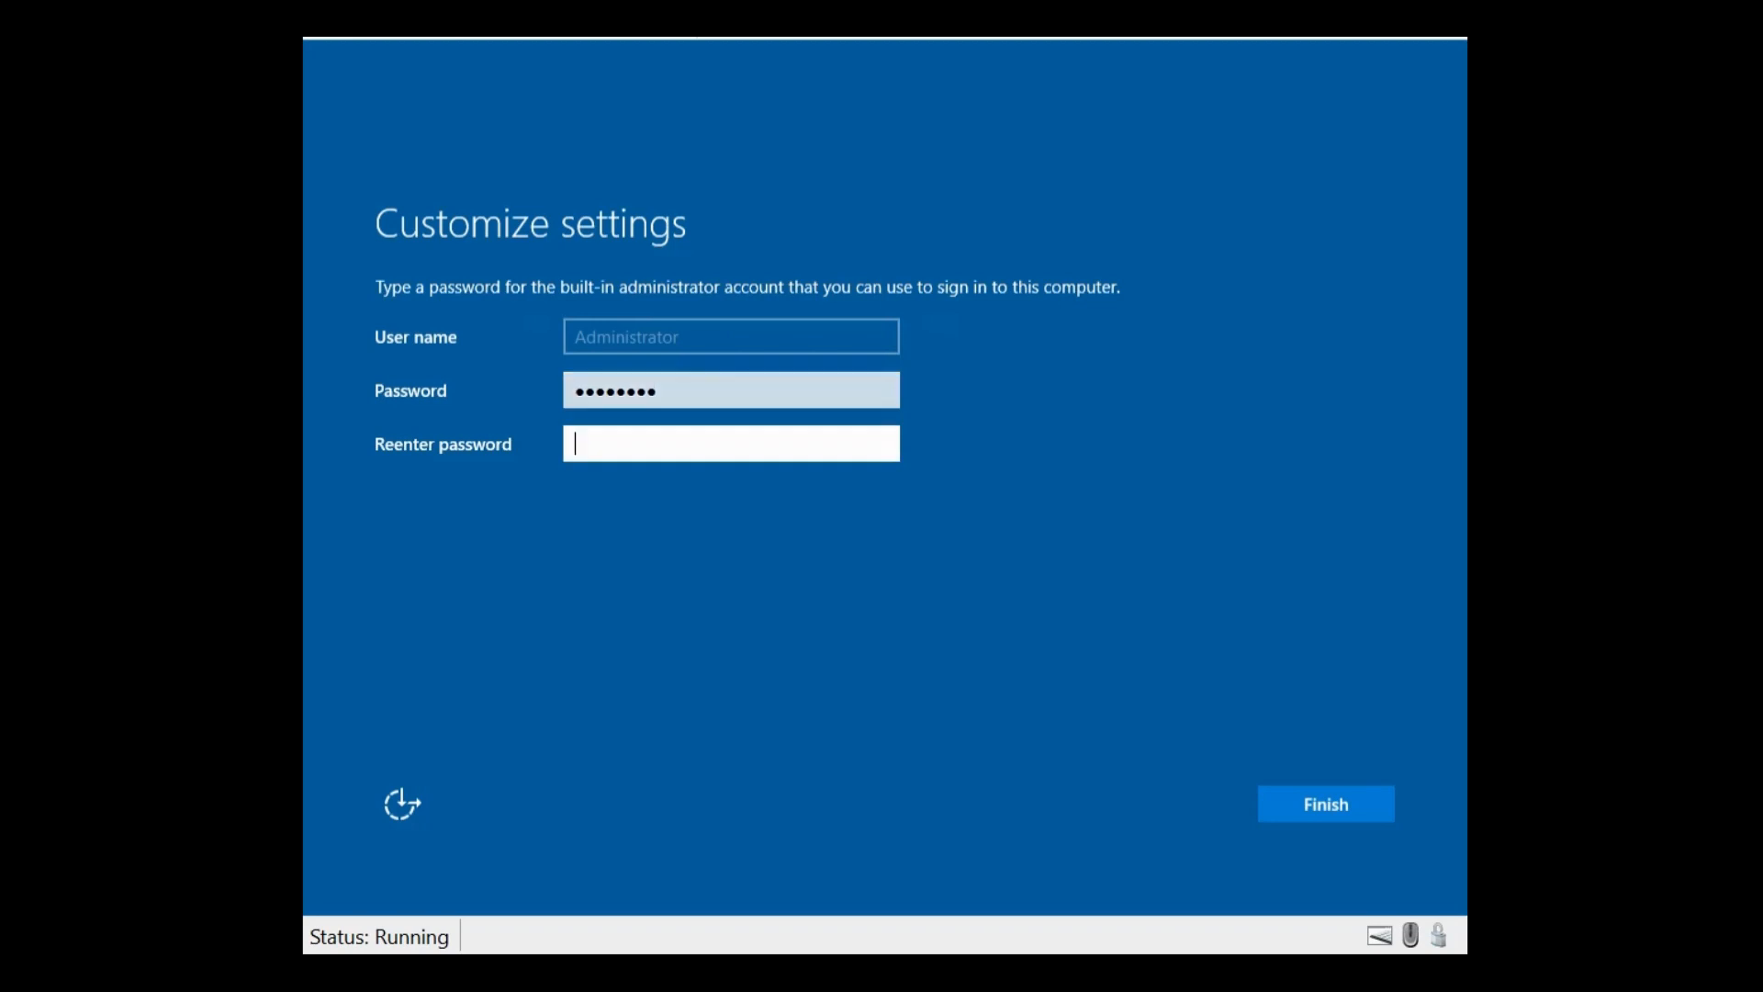
text(••••••••)
click(1300, 806)
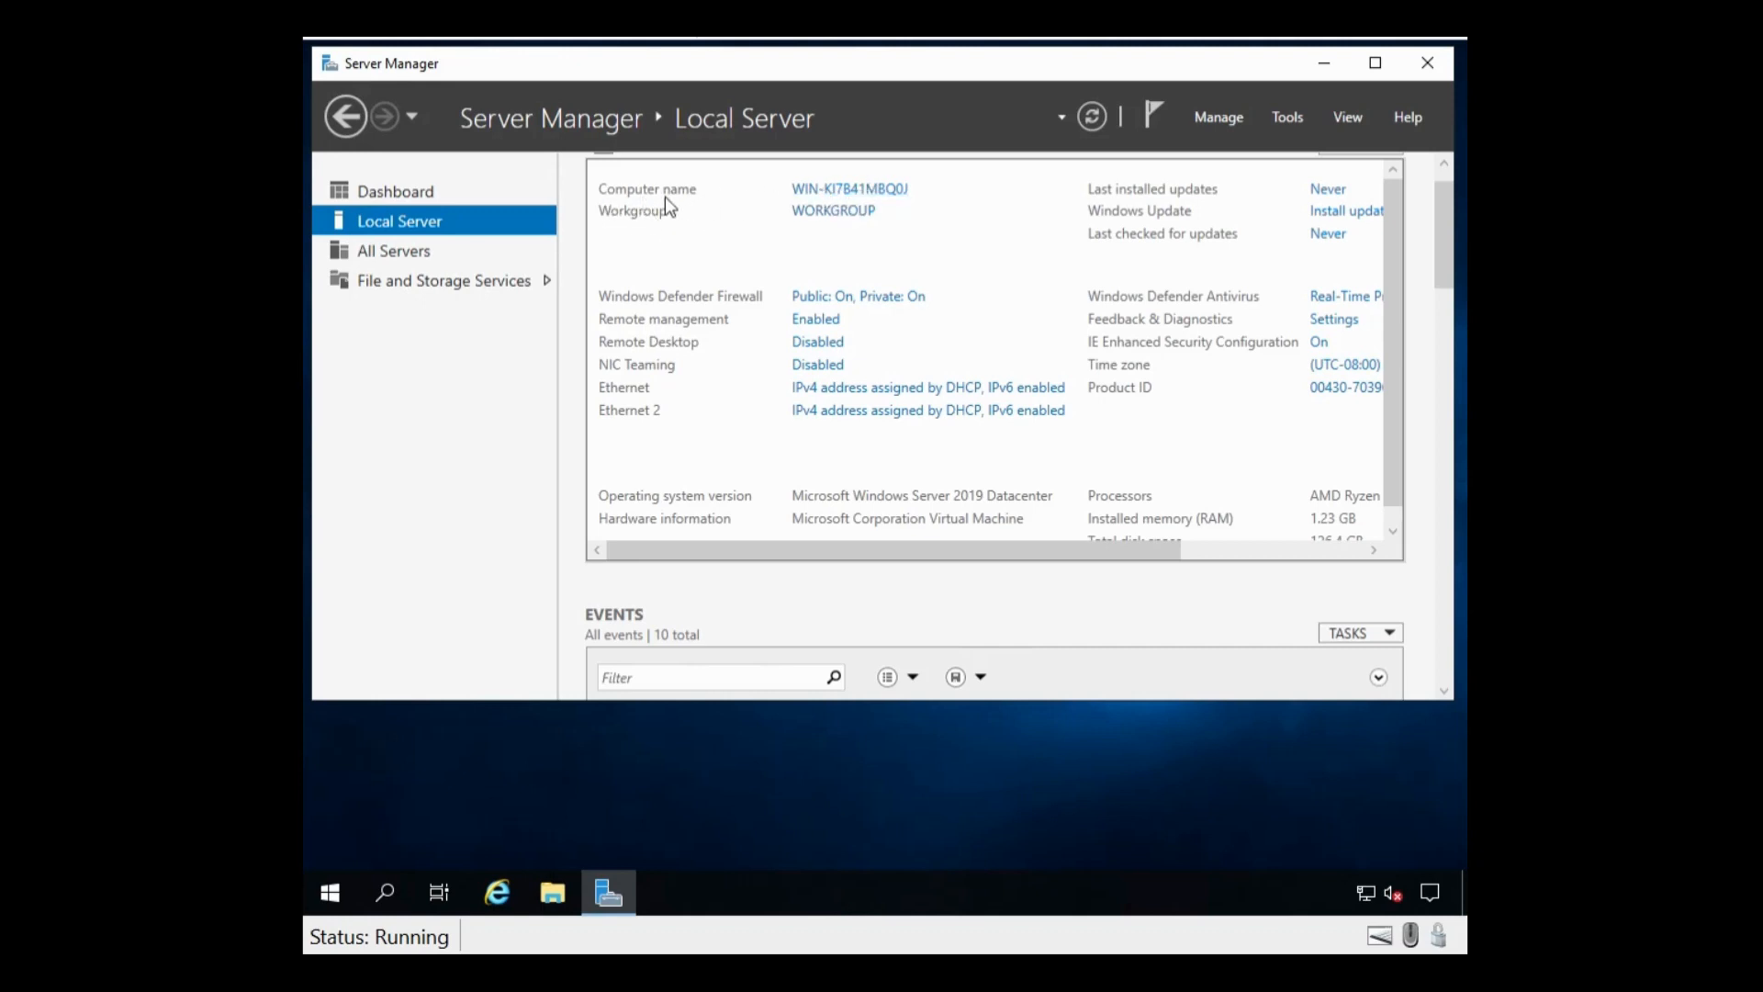
Step: Give the computer the description 'Virtual Router' in System Properties
click(863, 191)
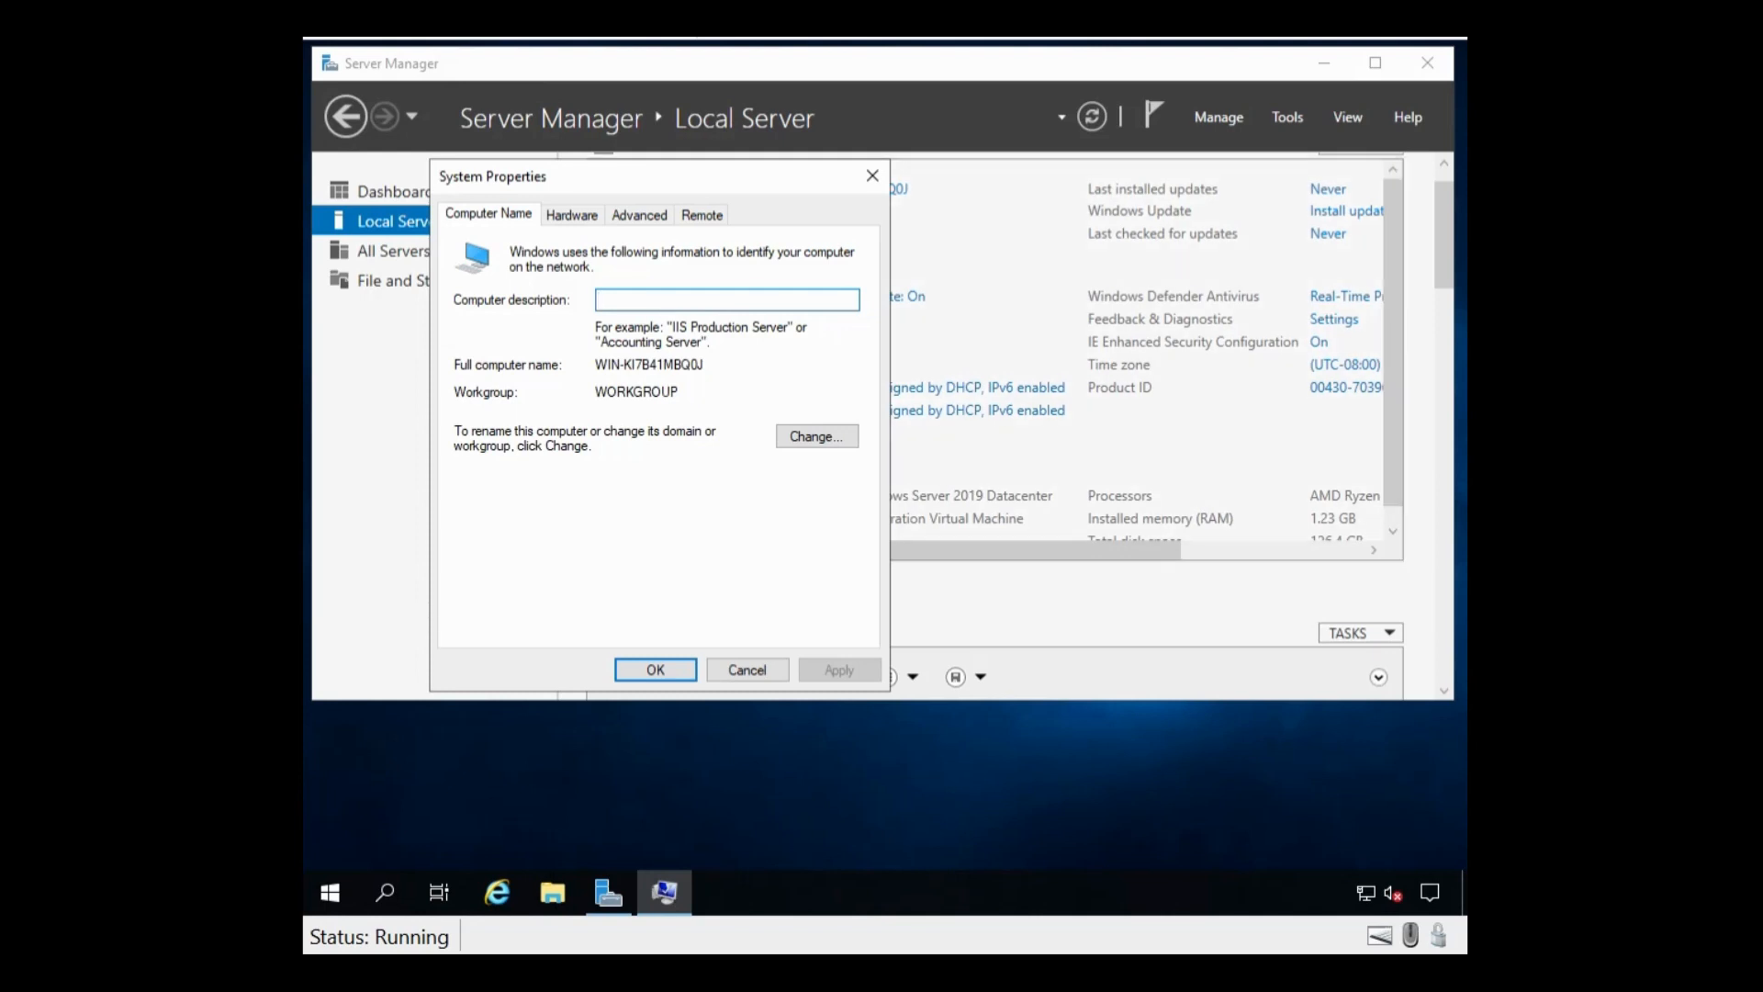
text(g)
key(BackSpace)
text(Virtual)
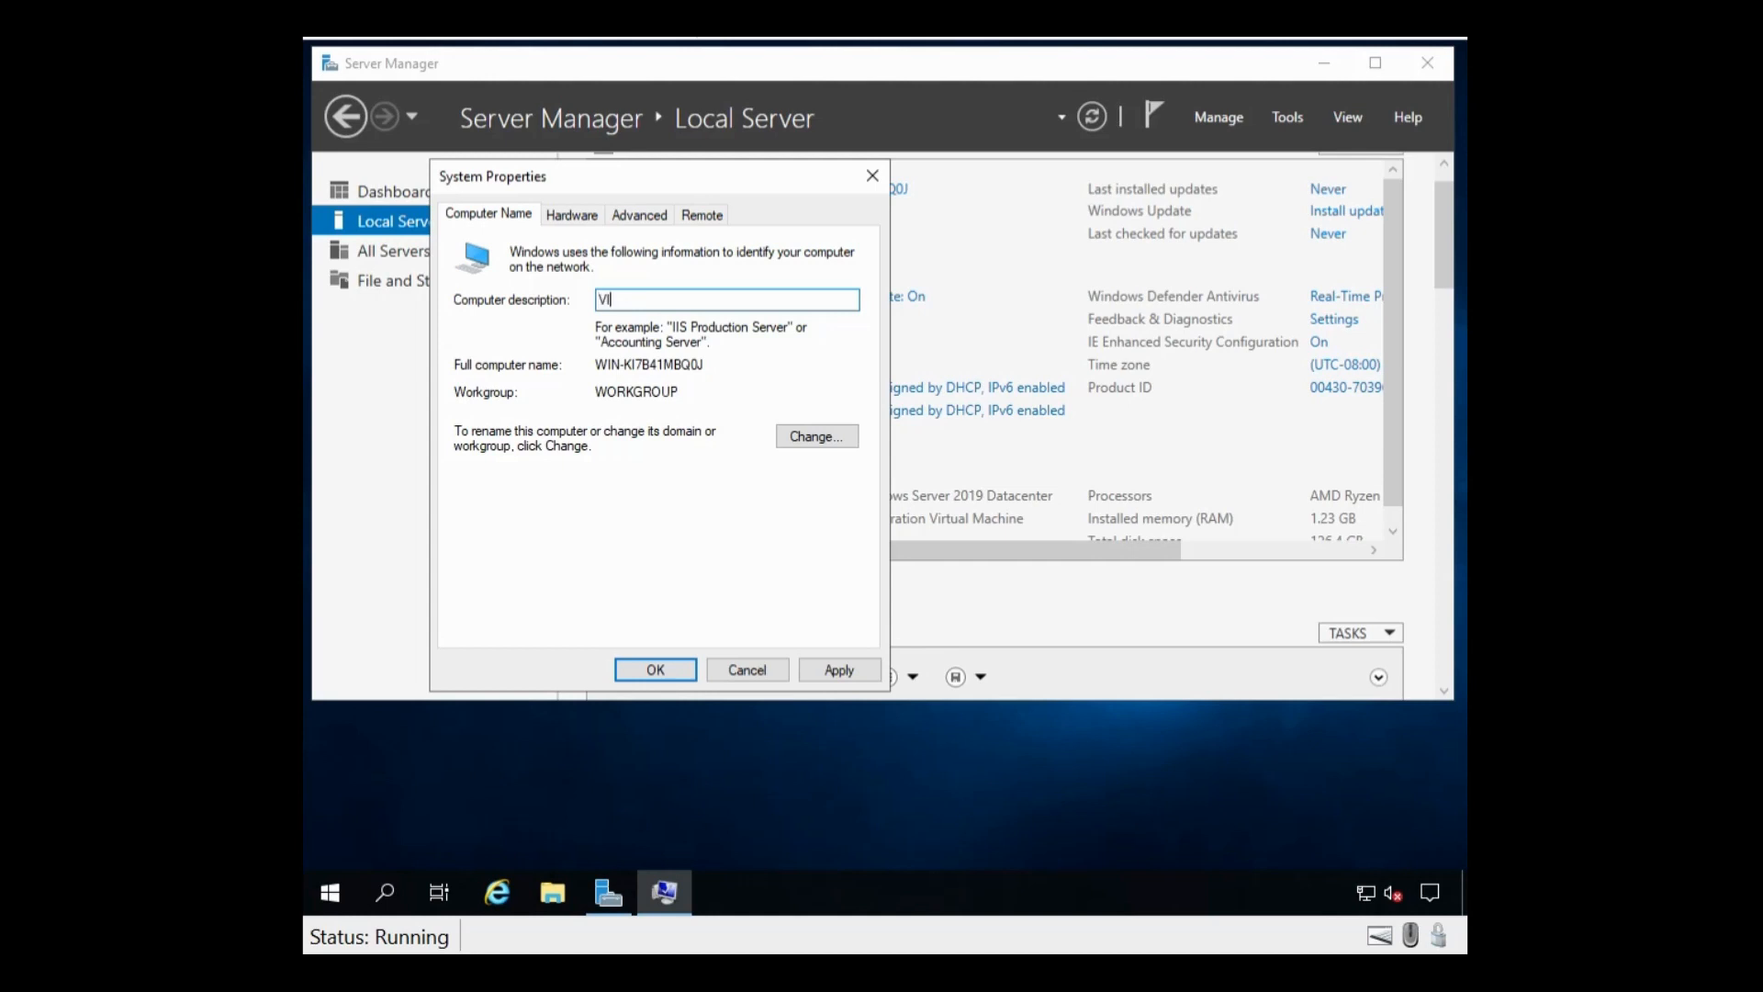
key(BackSpace)
key(BackSpace)
key(BackSpace)
key(BackSpace)
key(BackSpace)
key(BackSpace)
key(BackSpace)
text(Virtual Router)
Step: Rename the computer to LTV-VNGW-2 and acknowledge the required restart
click(818, 443)
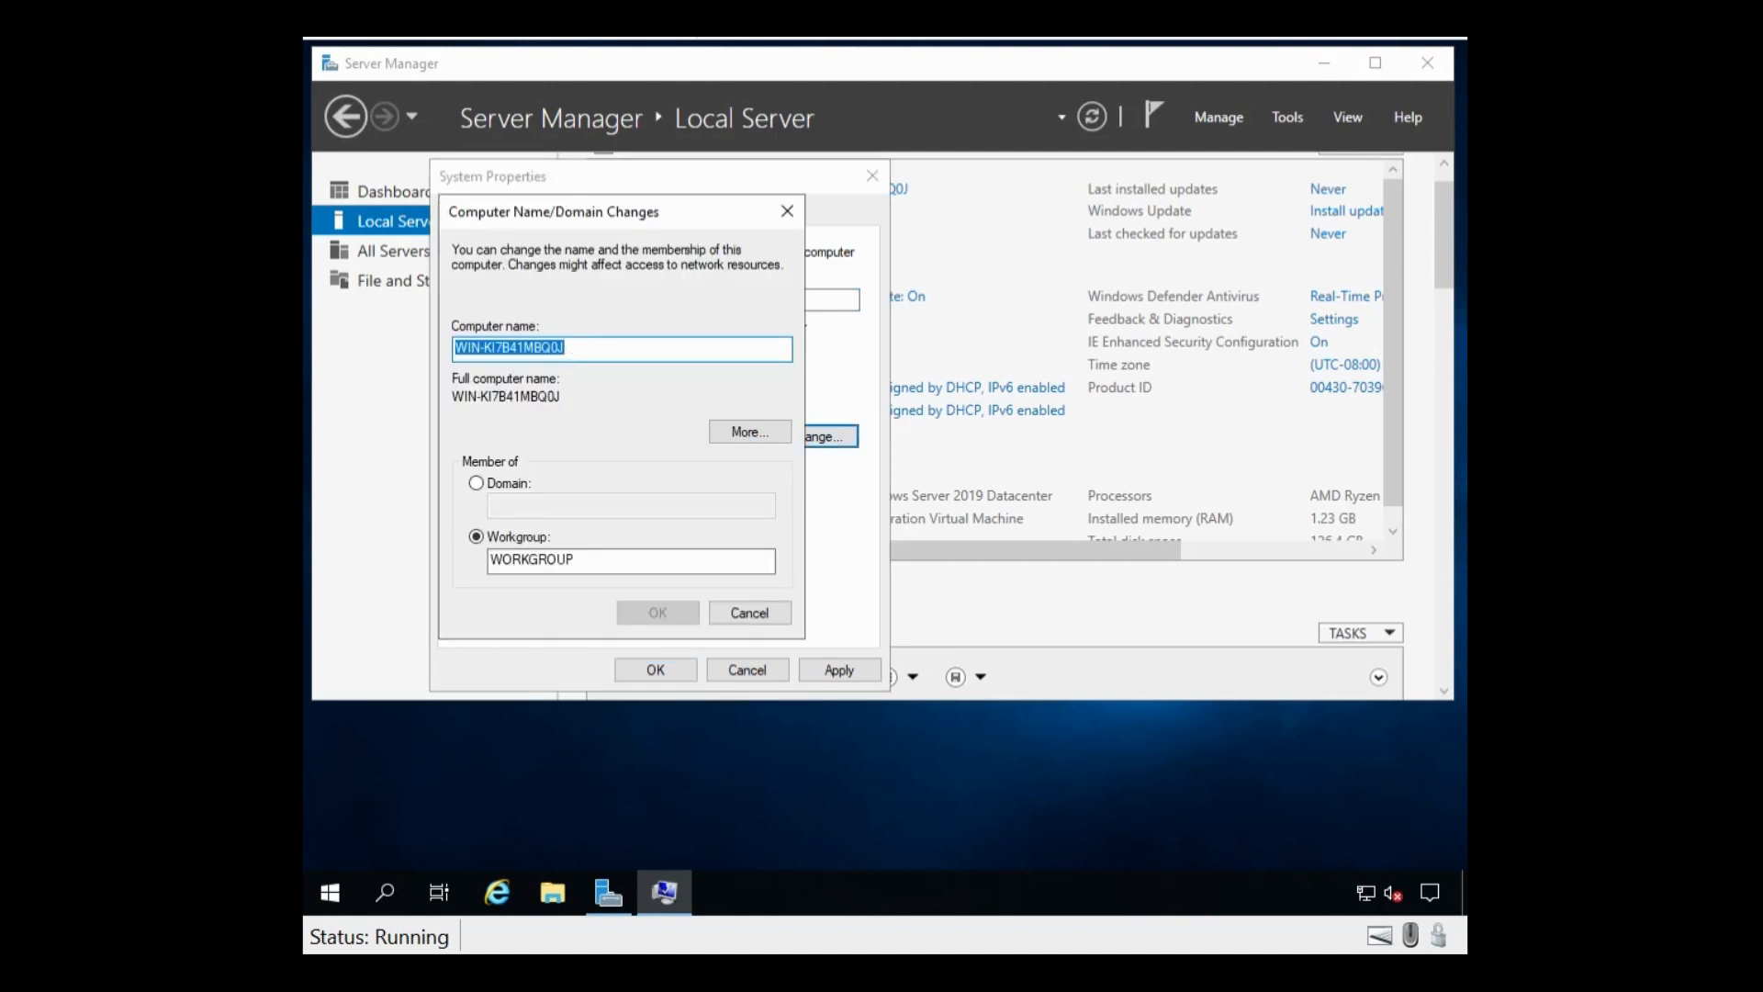
text(LTV-VNGW-2)
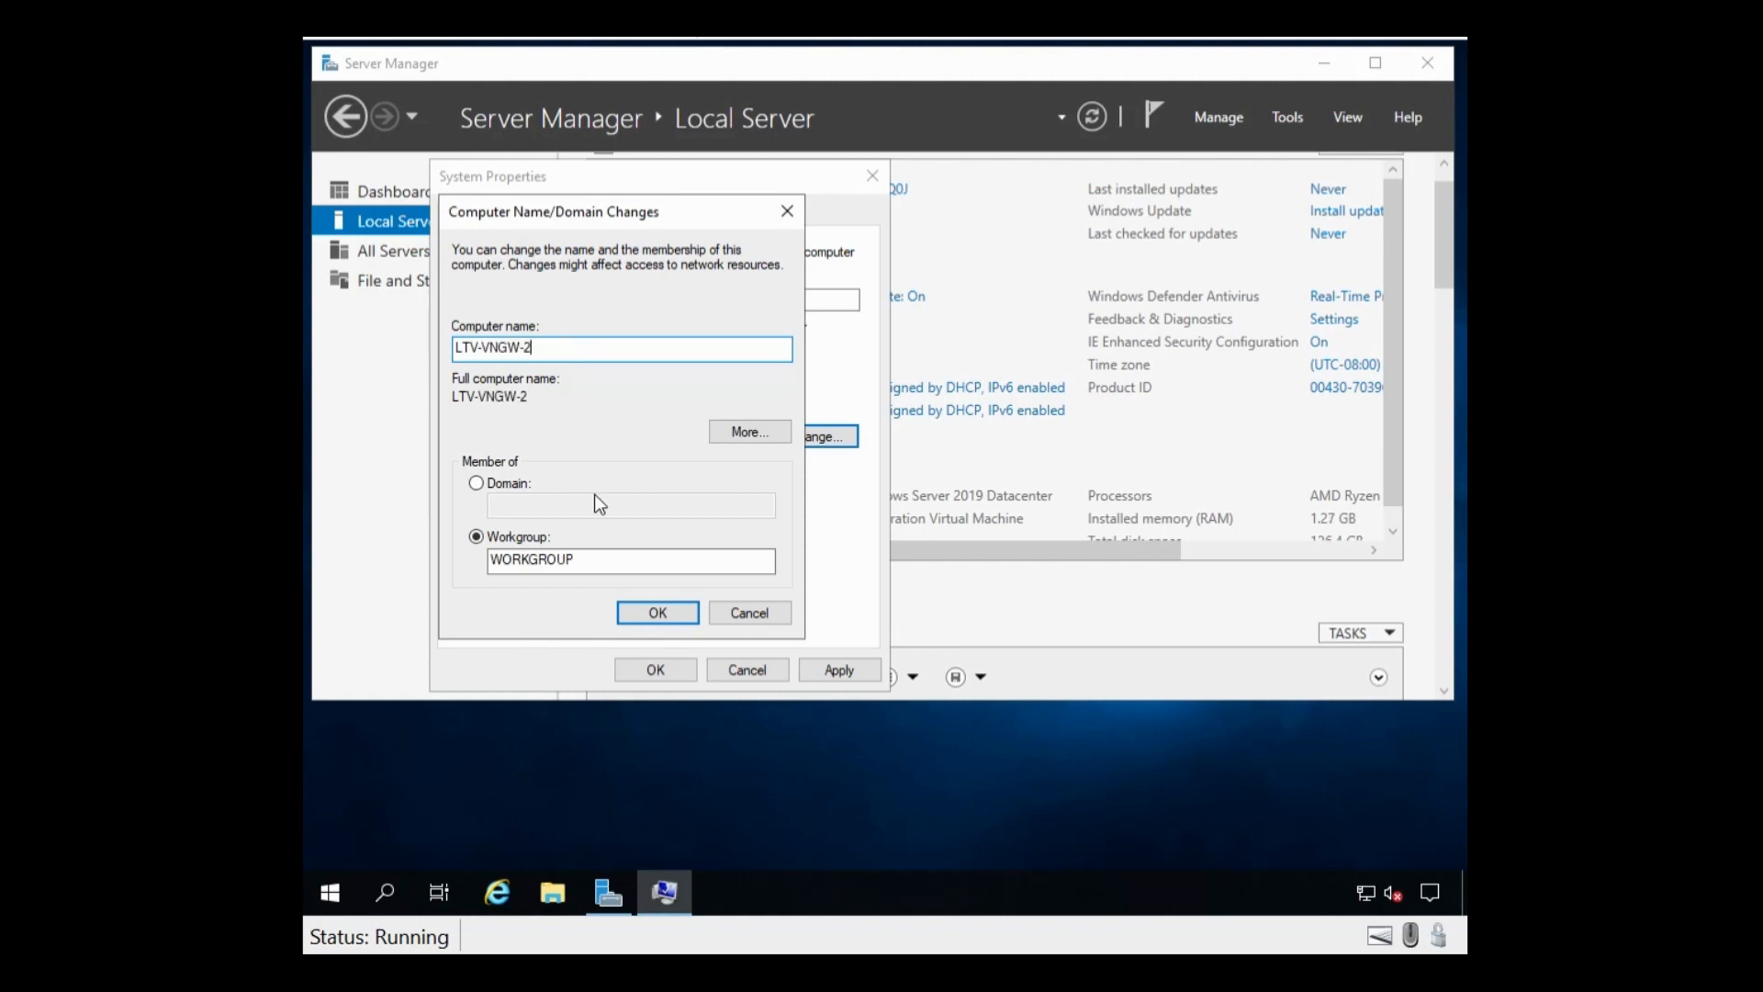
click(654, 613)
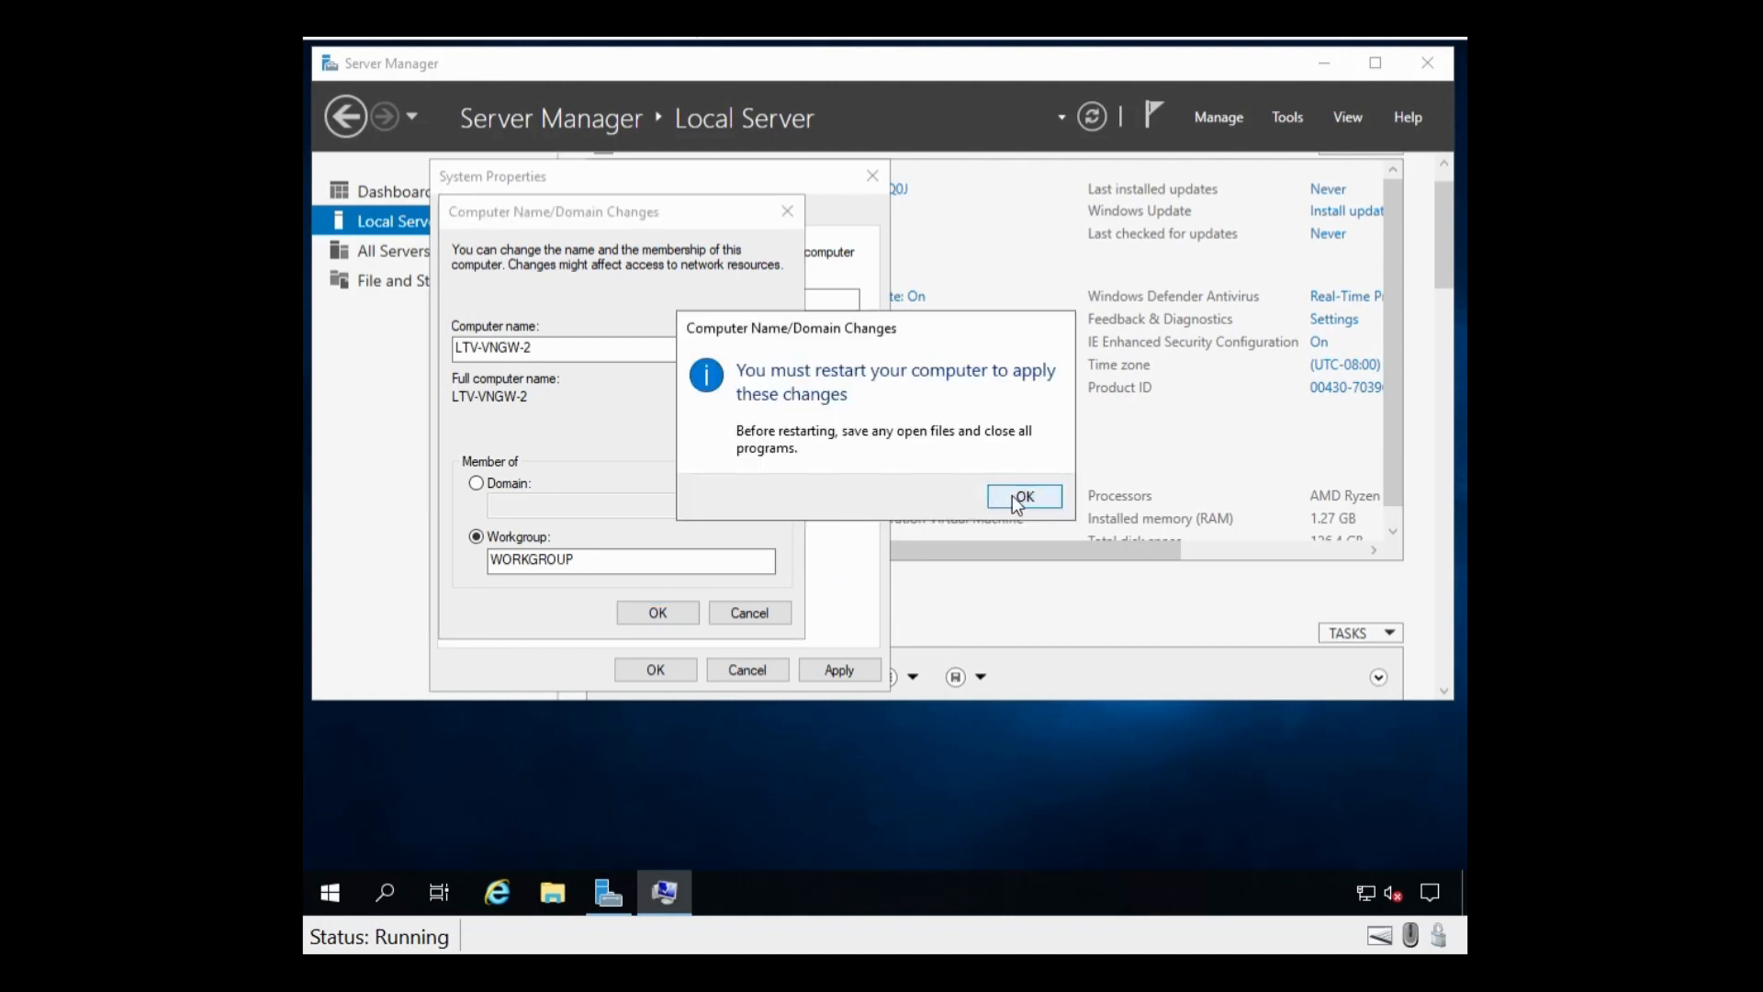
click(1024, 496)
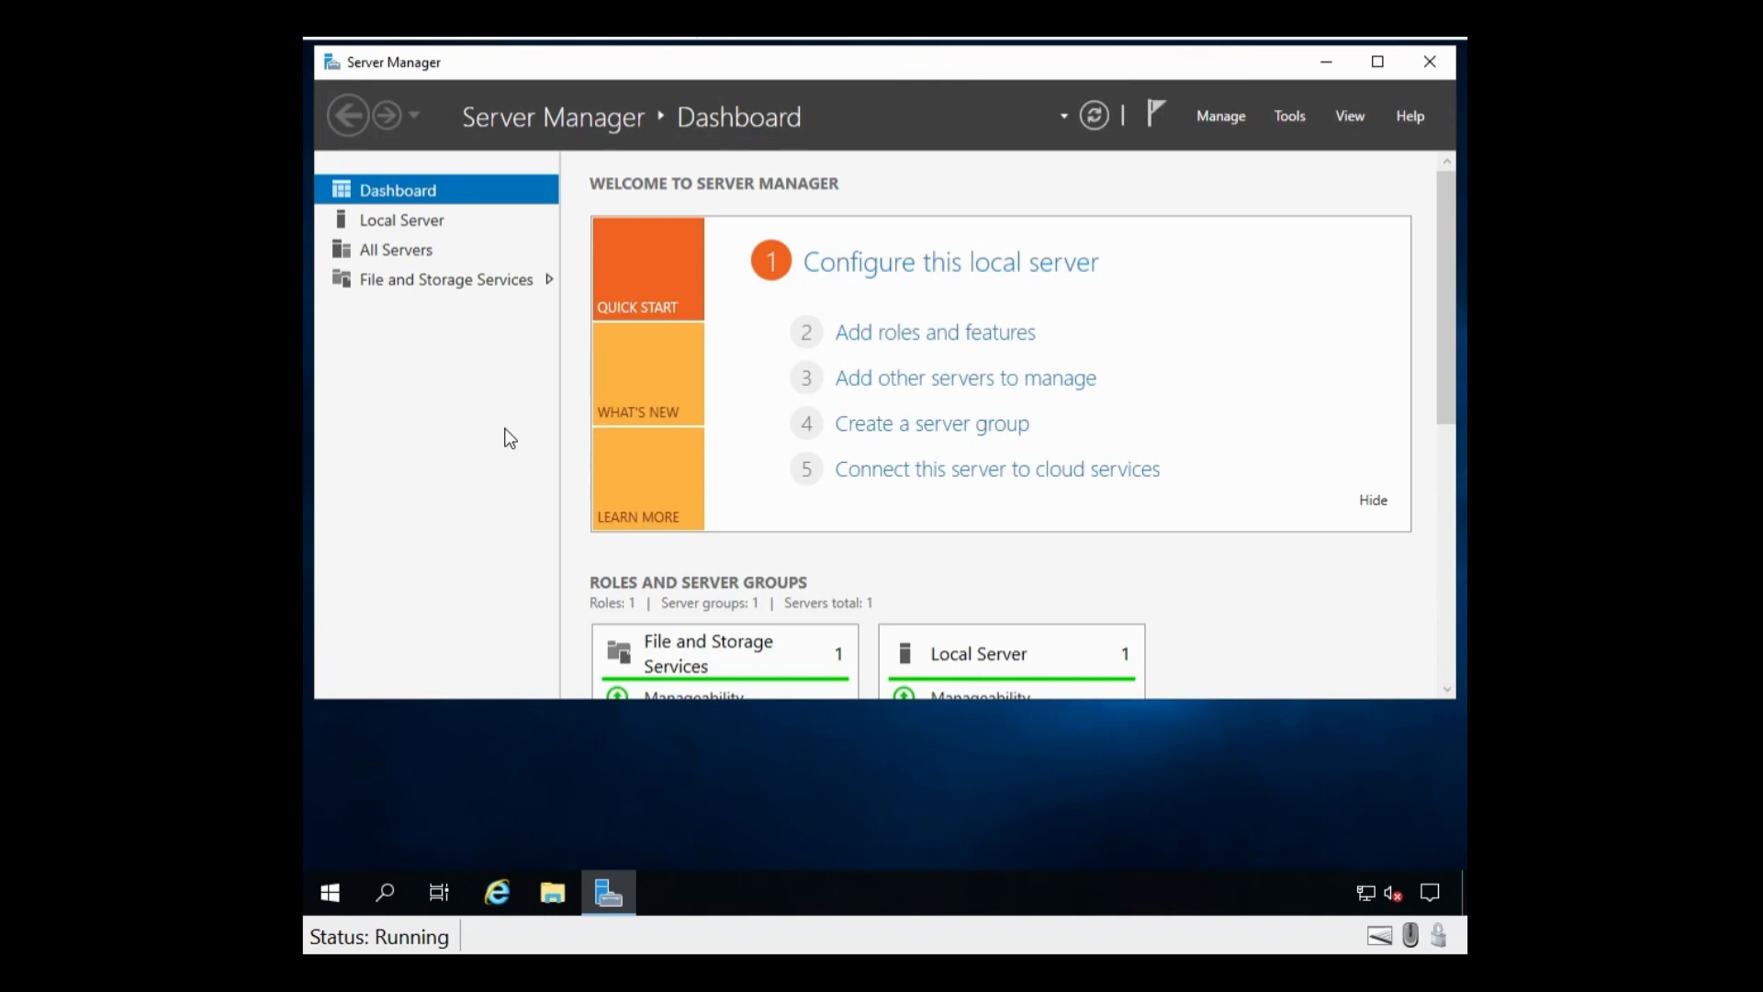
Step: Start a role-based installation in Add Roles and Features targeting server LTV-VNGW-2
click(921, 337)
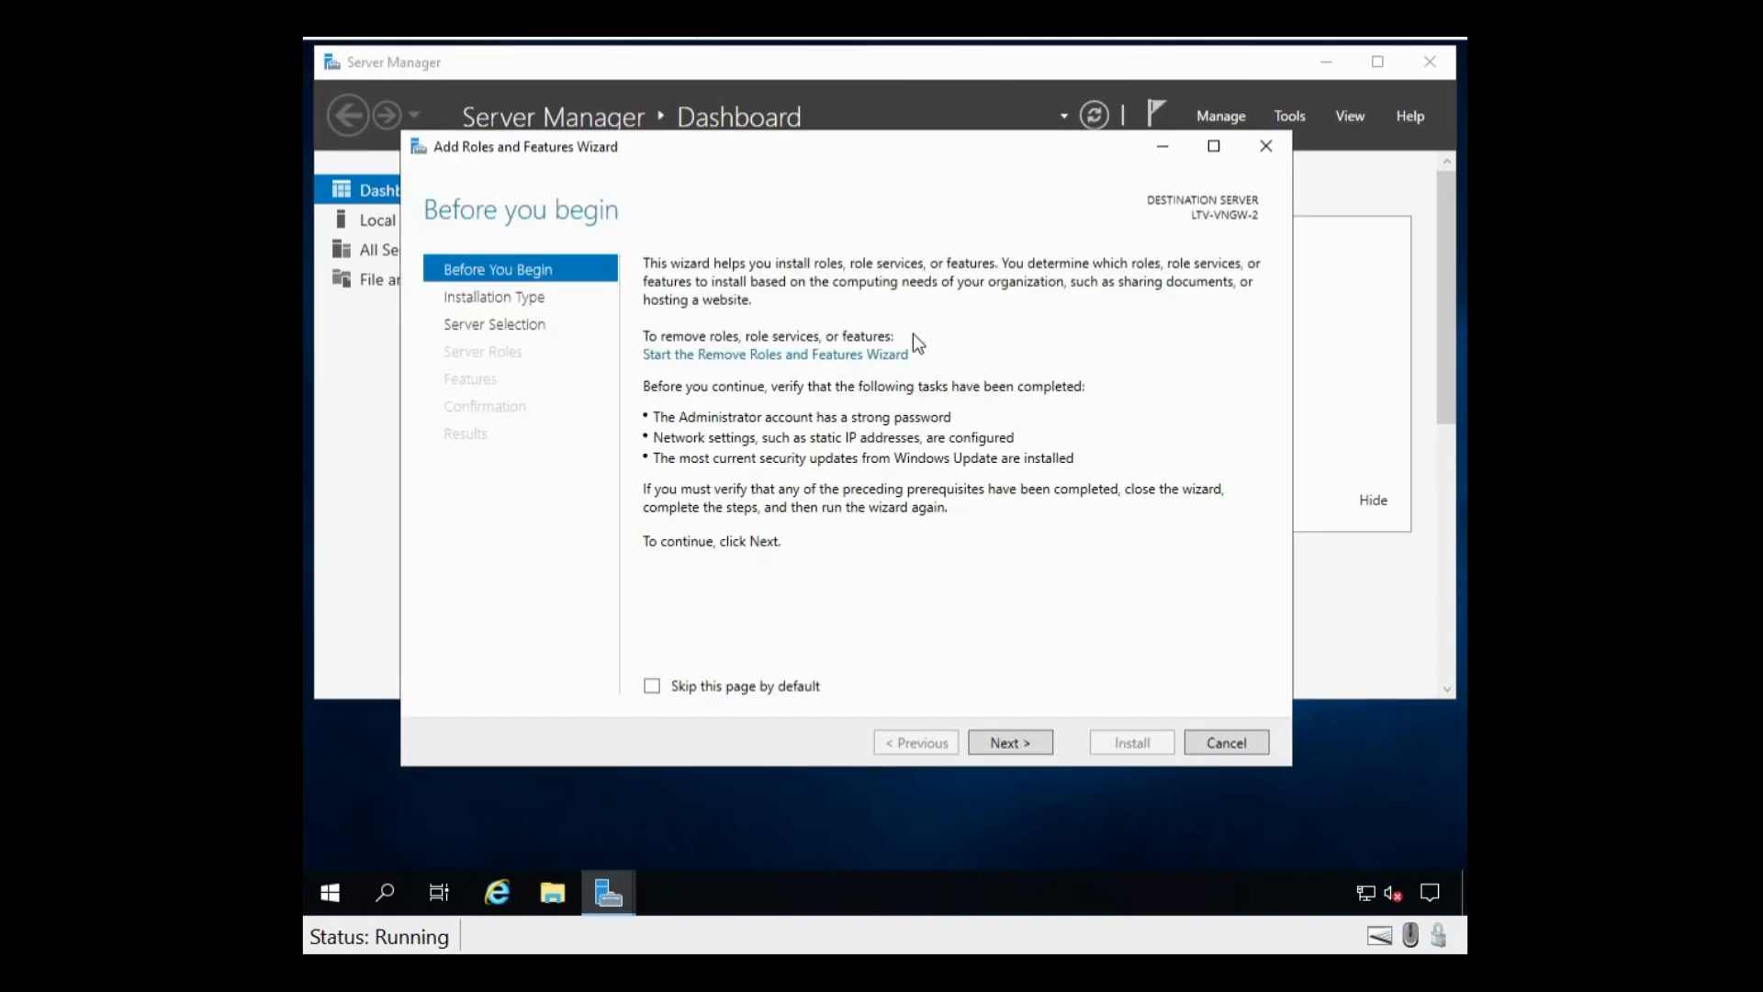
click(1001, 745)
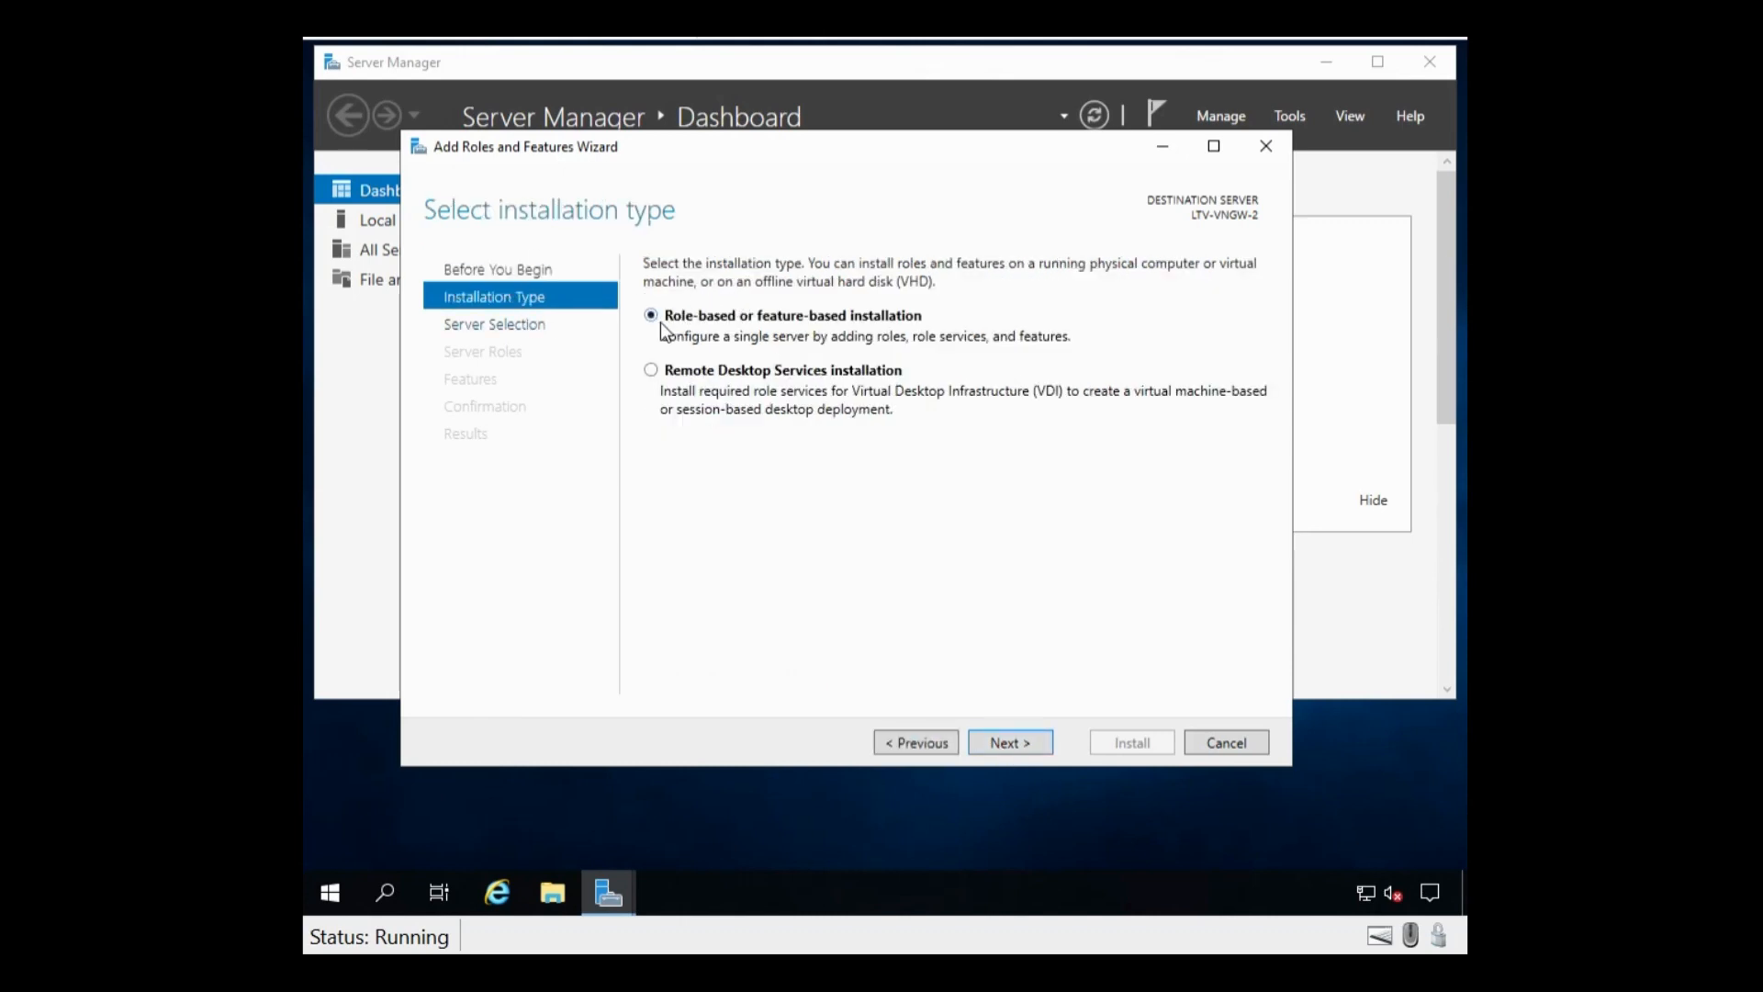
click(1008, 742)
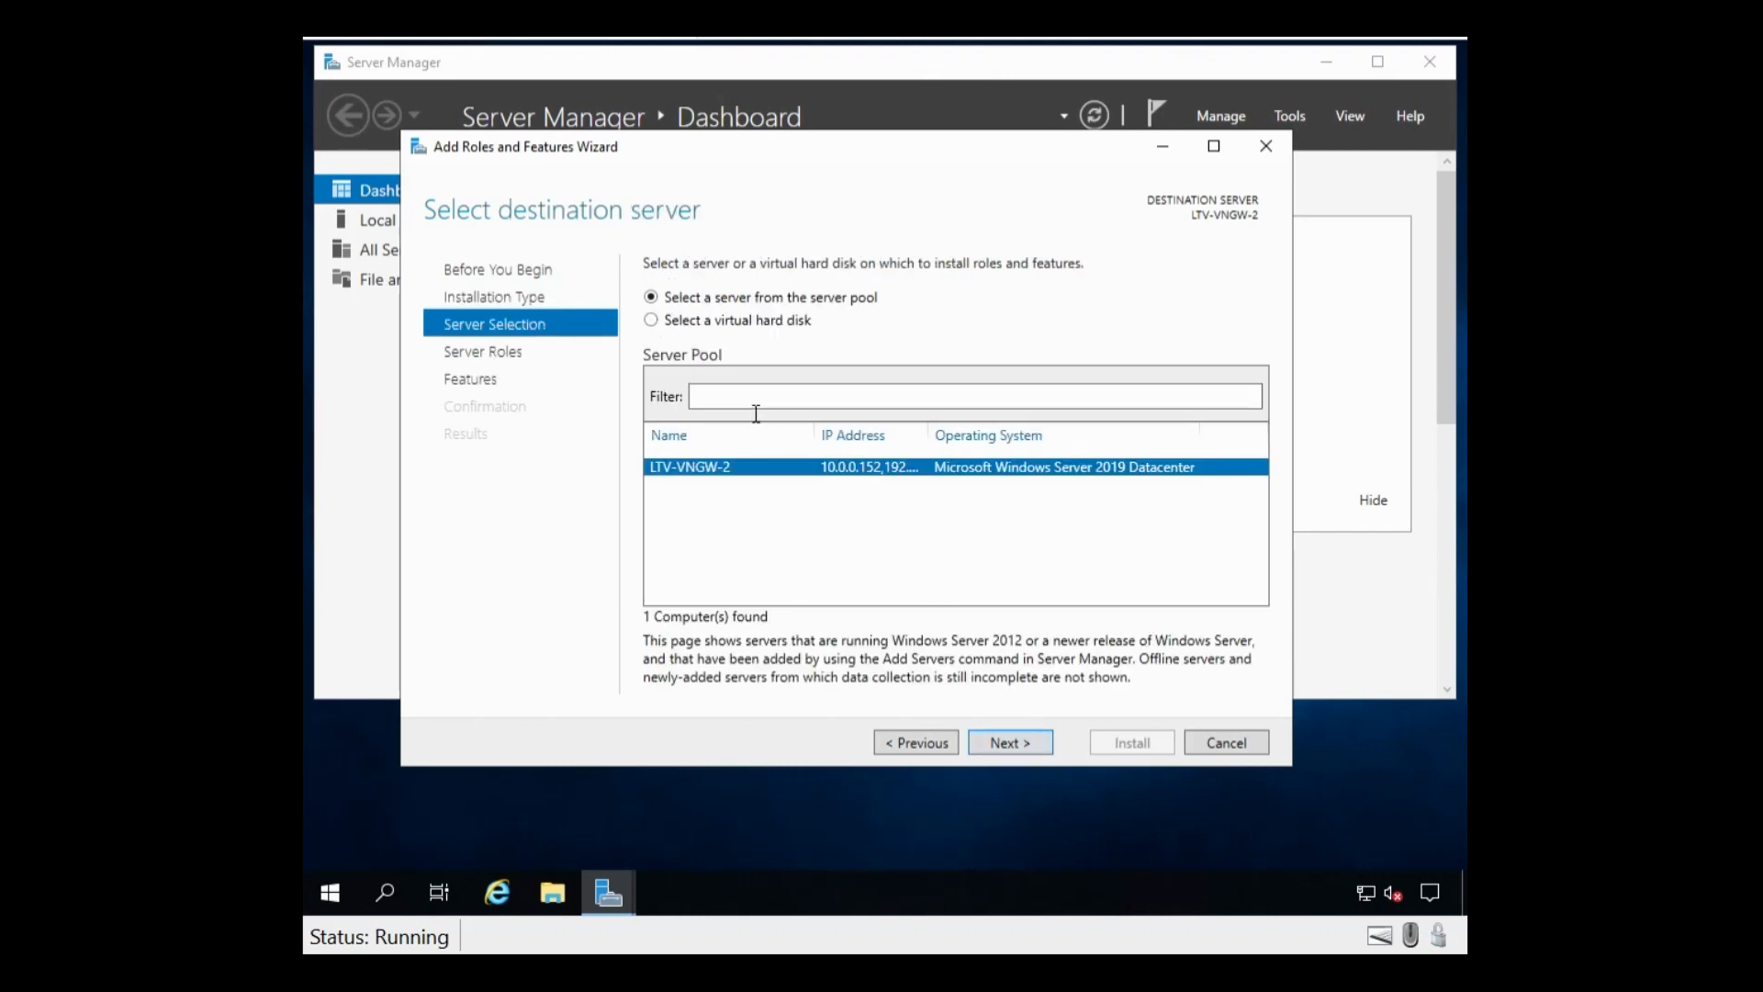
click(1005, 741)
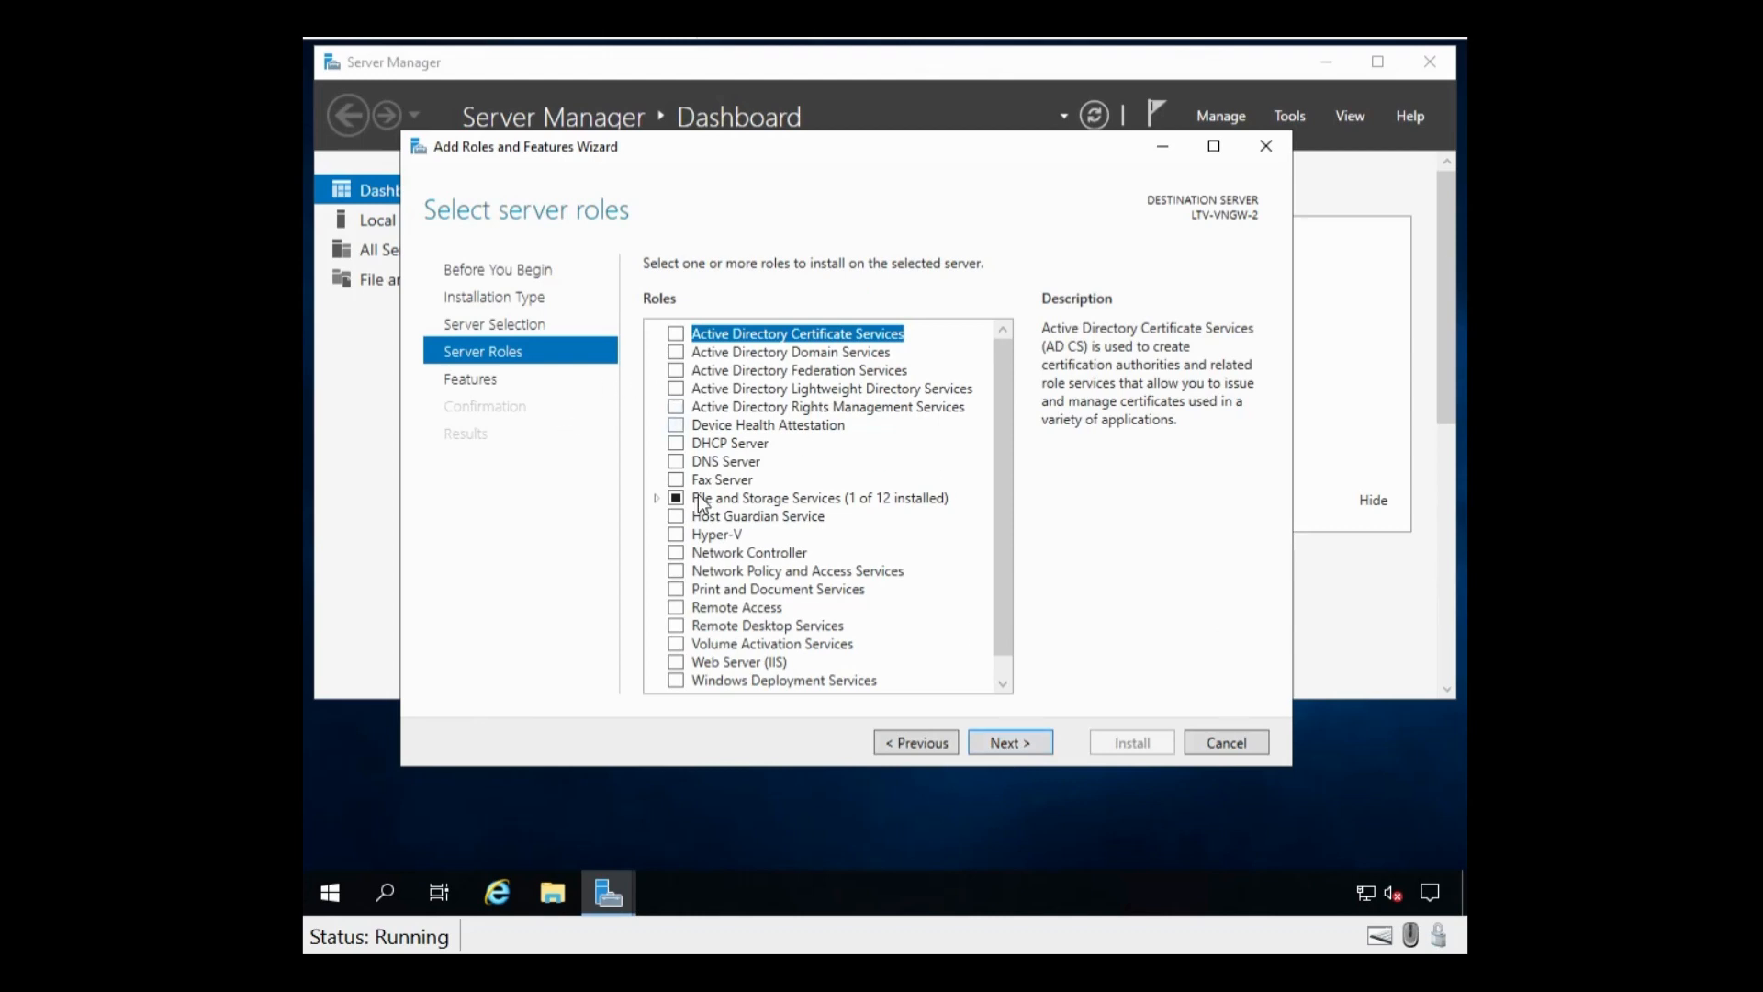
Step: Select the Remote Access role and continue through Features to Role Services
scroll(836, 532, down, 1)
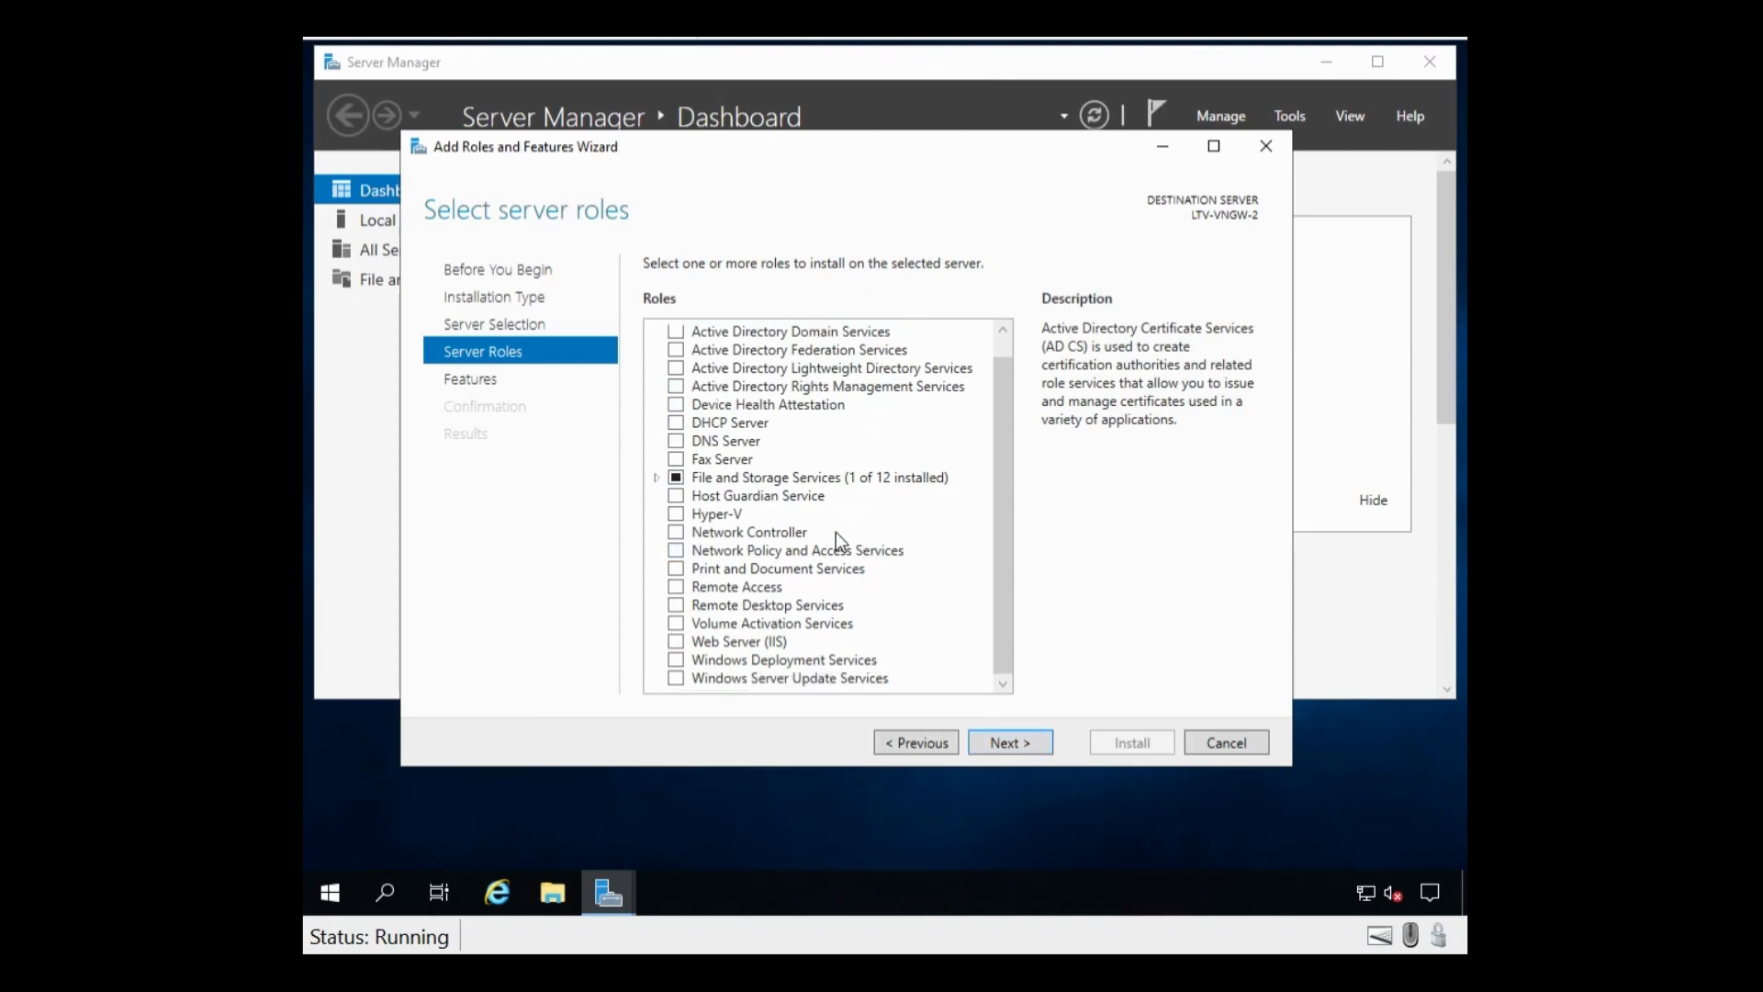
click(679, 591)
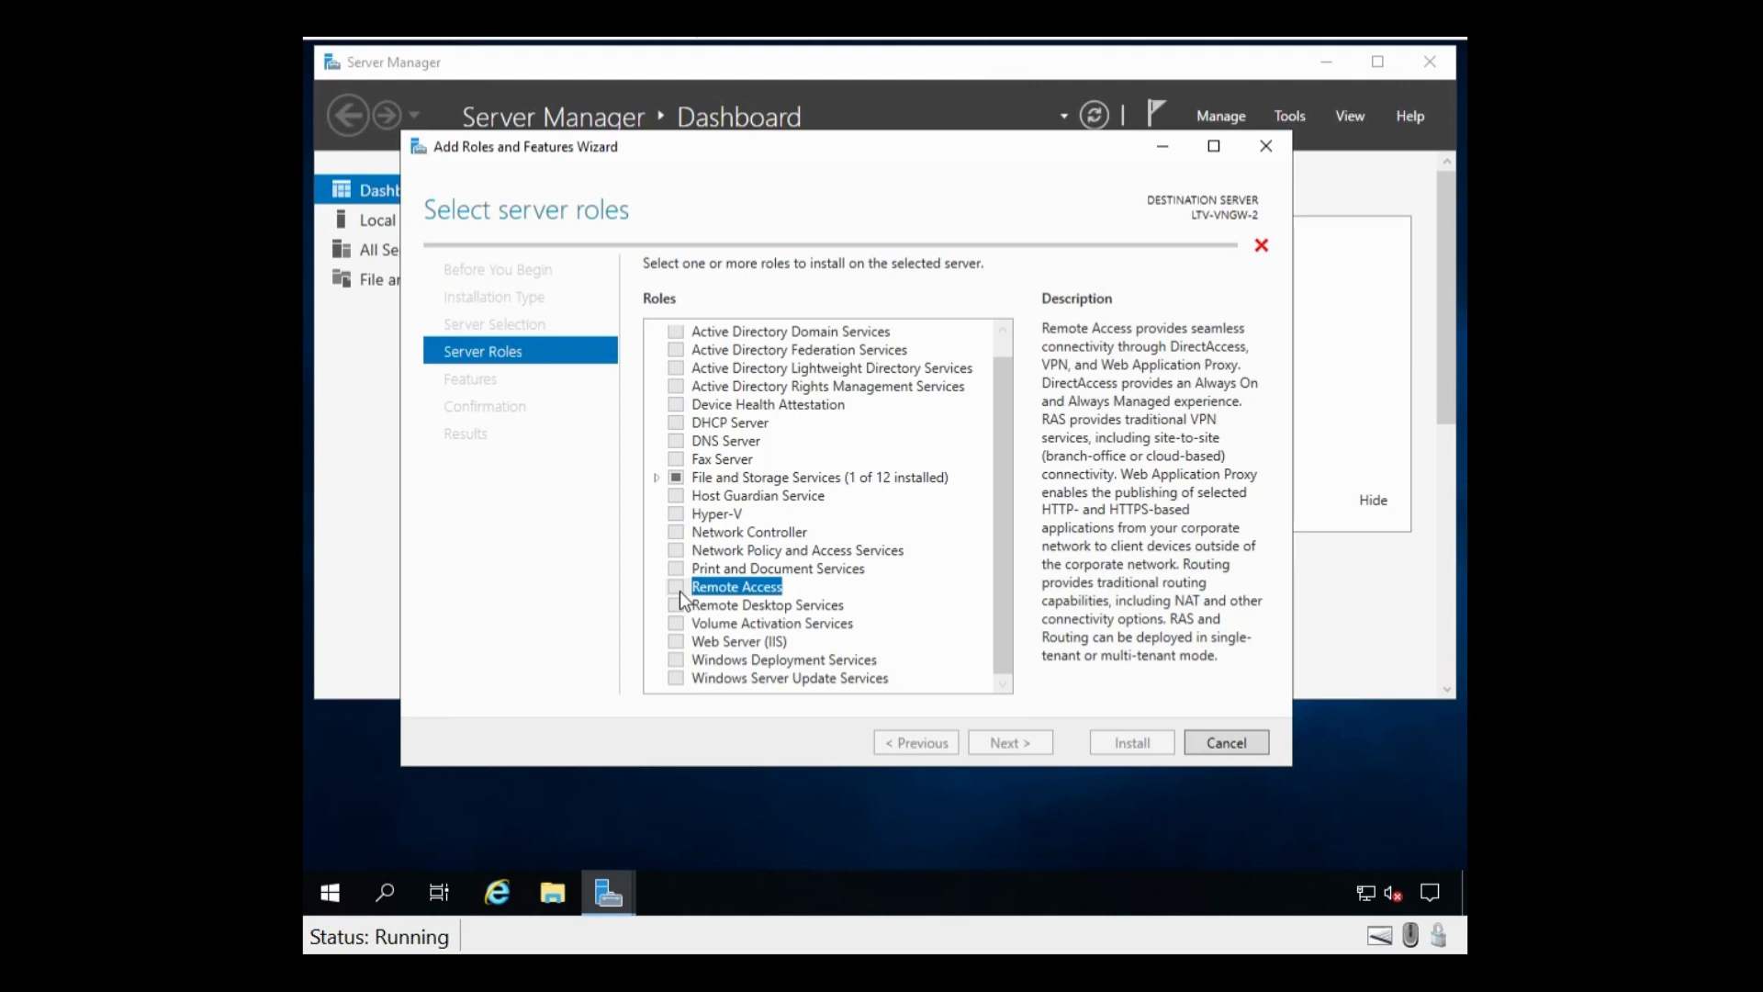
click(1006, 746)
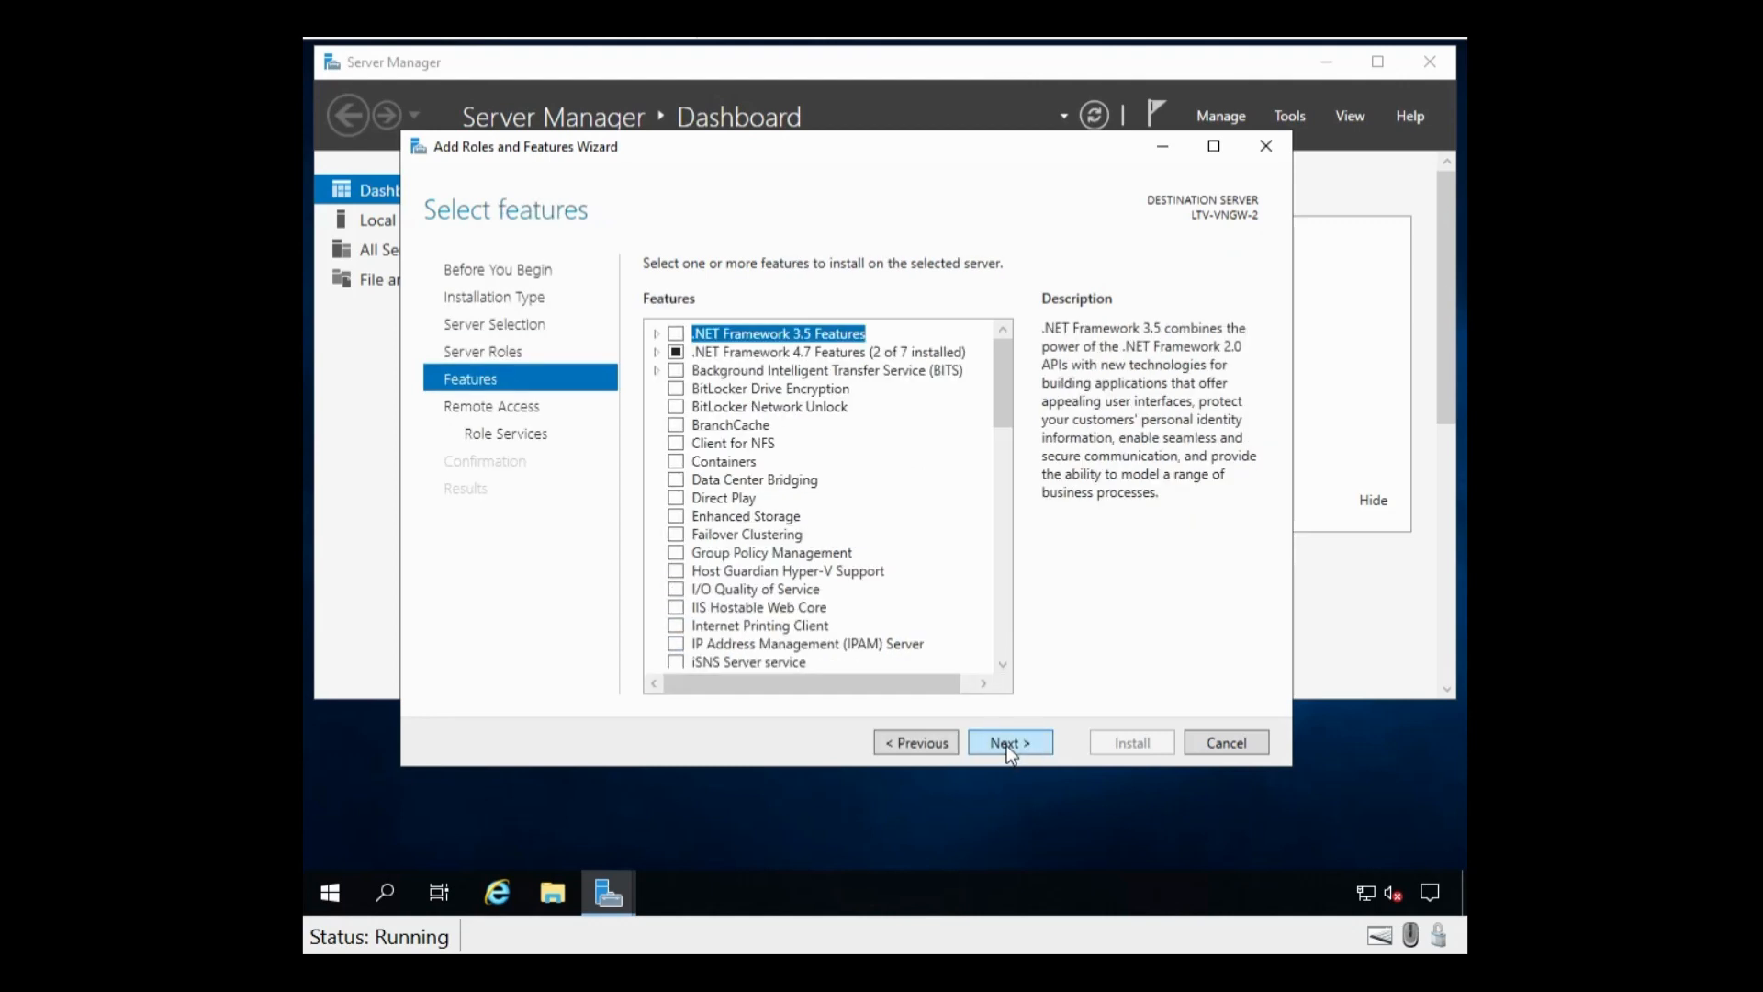
click(1006, 745)
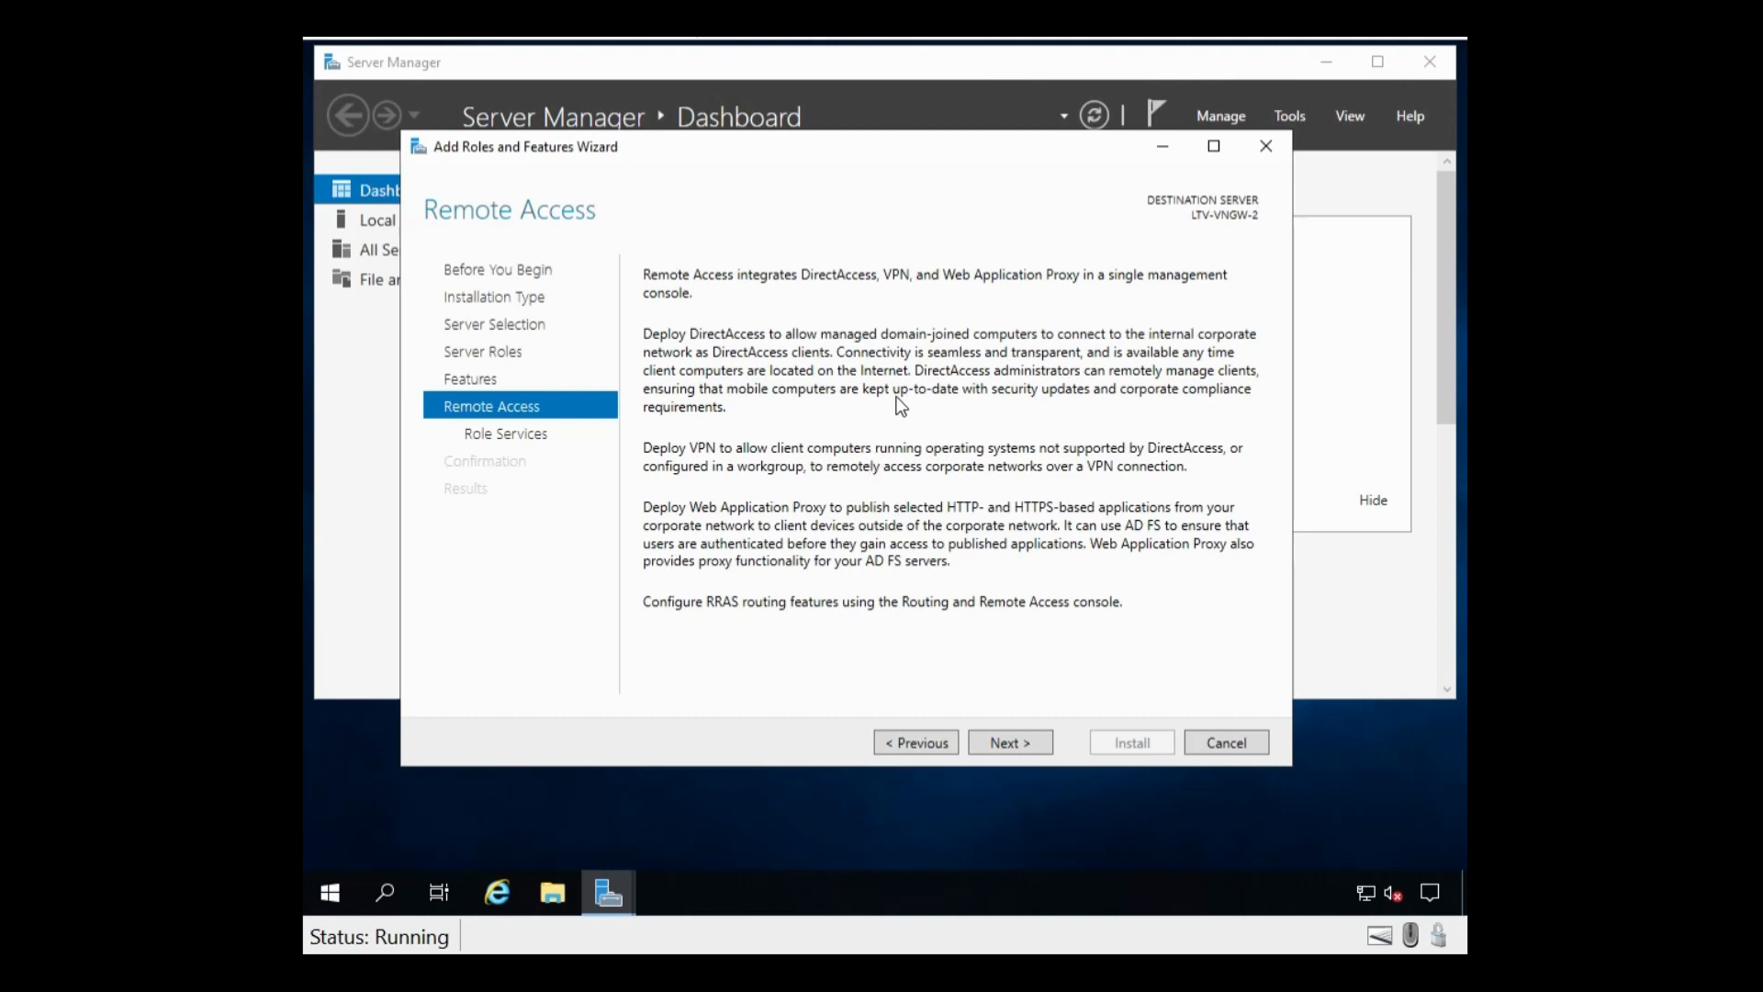
click(1022, 747)
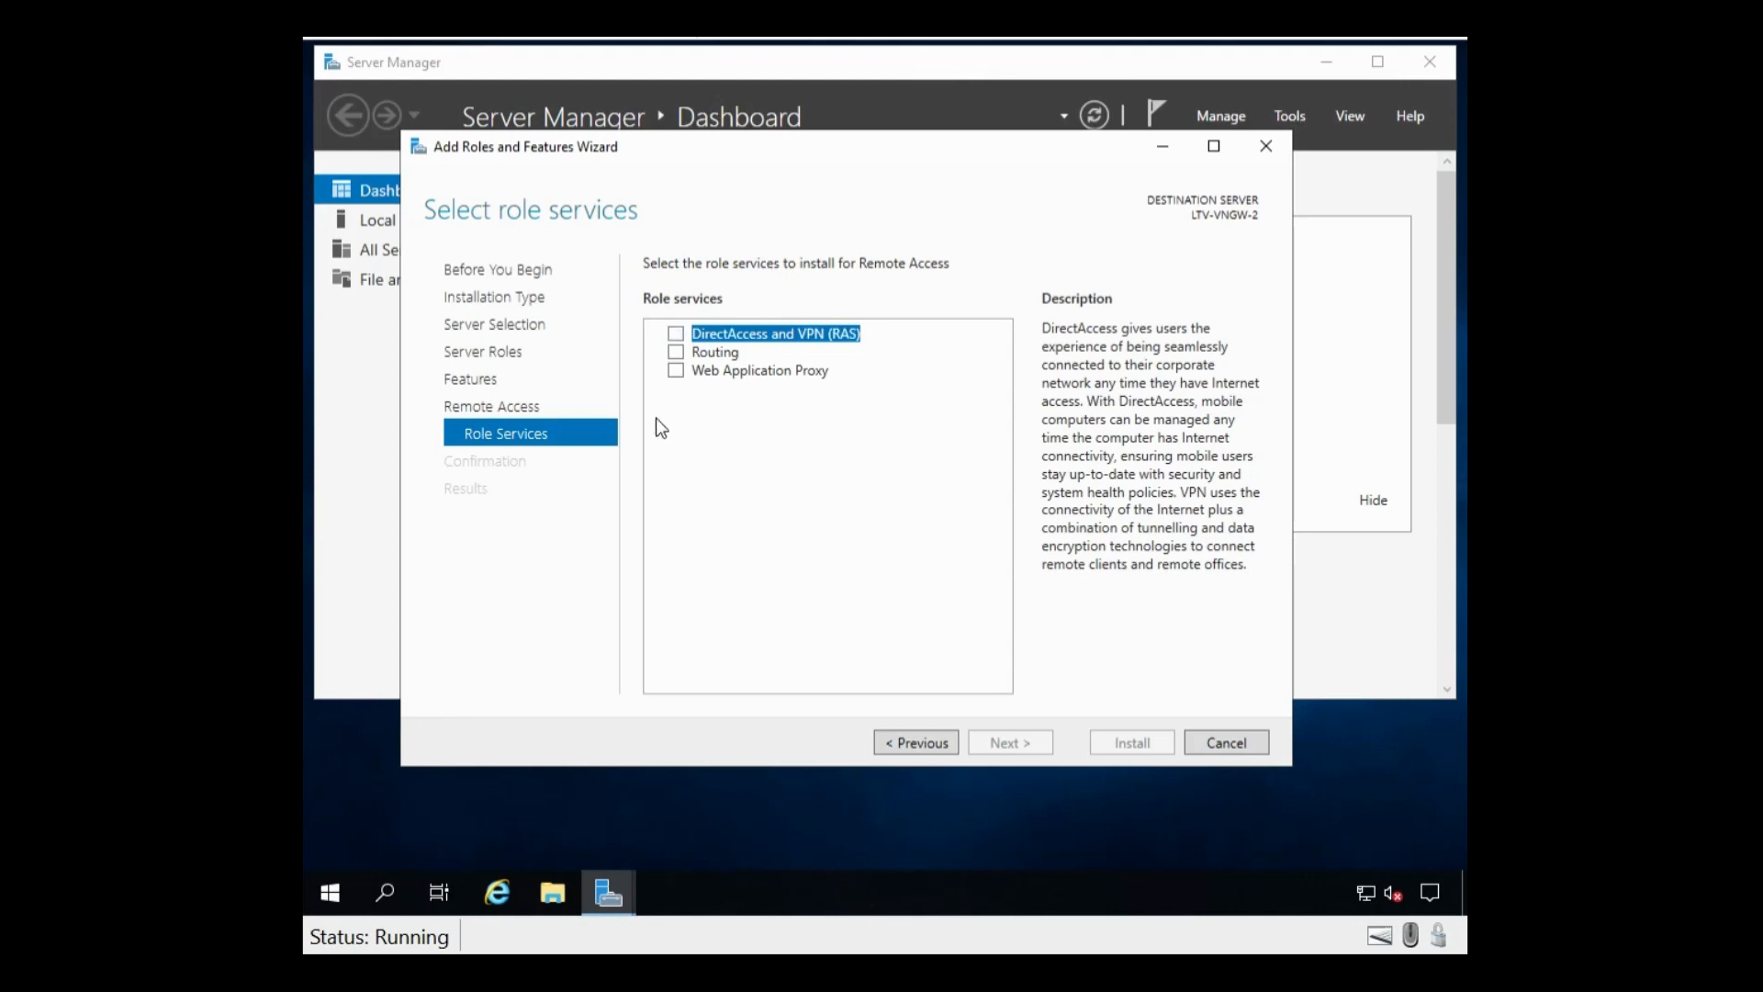
Step: Add the Routing role service with its required features, keeping default Web Server (IIS) services
click(678, 354)
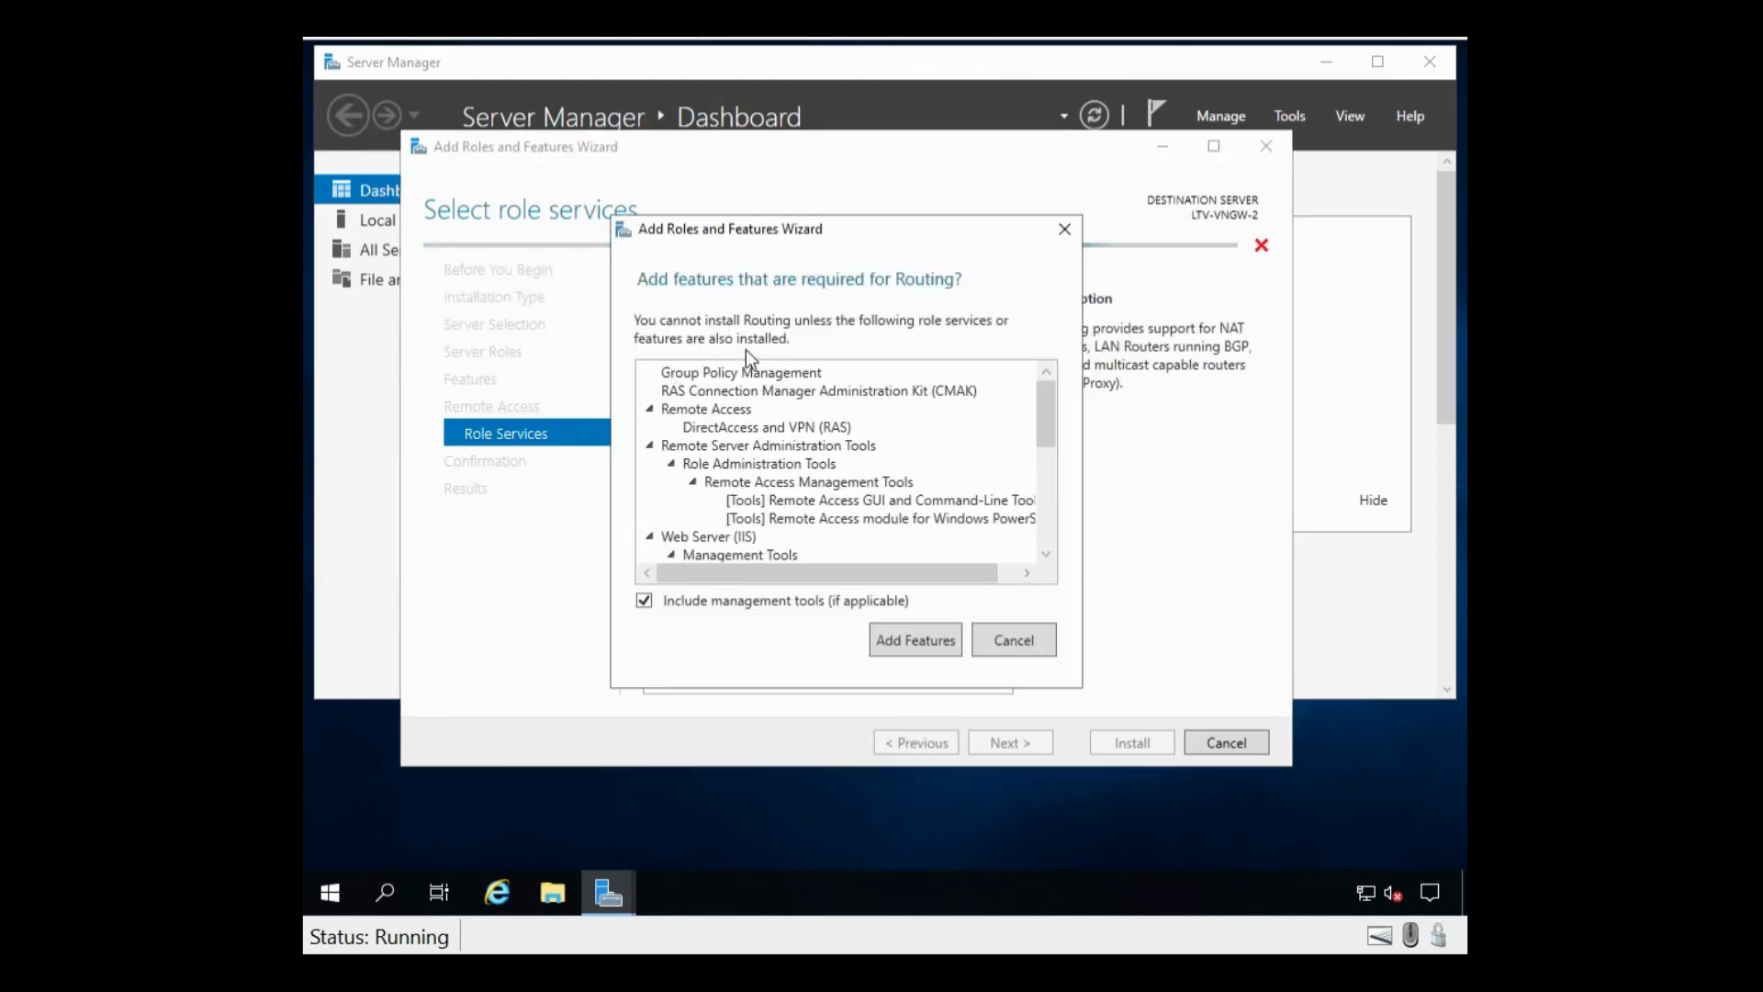
drag(1049, 405, 1027, 376)
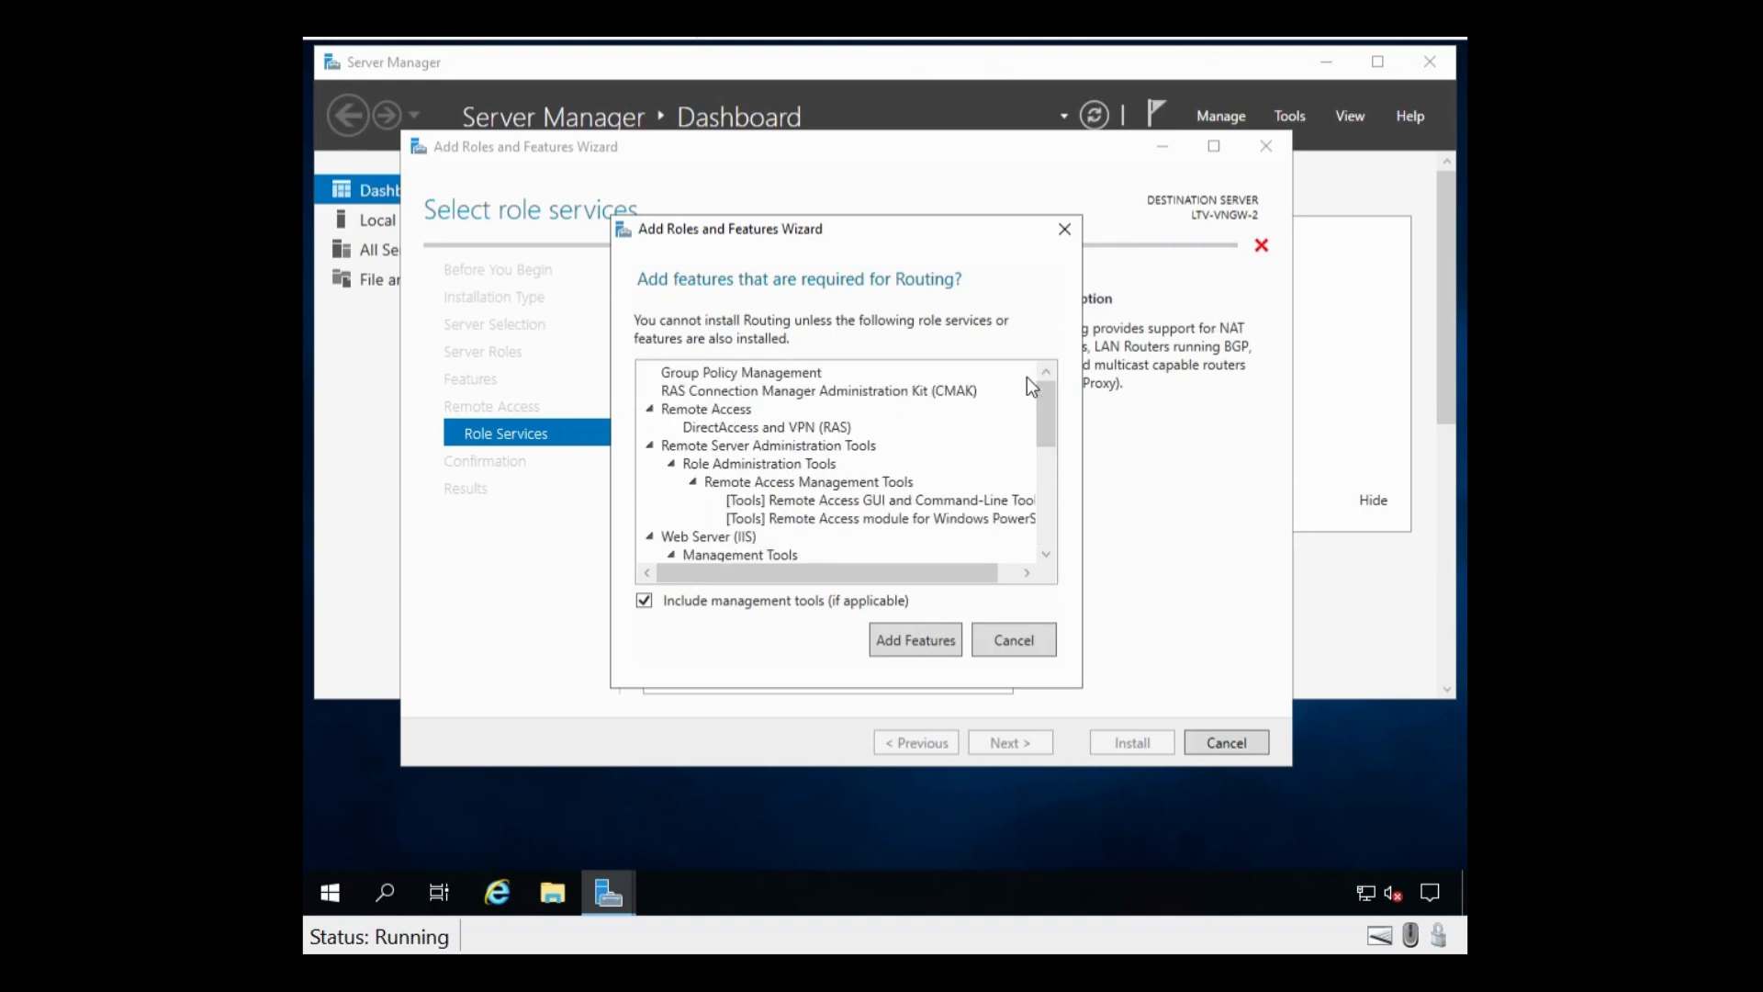
click(900, 650)
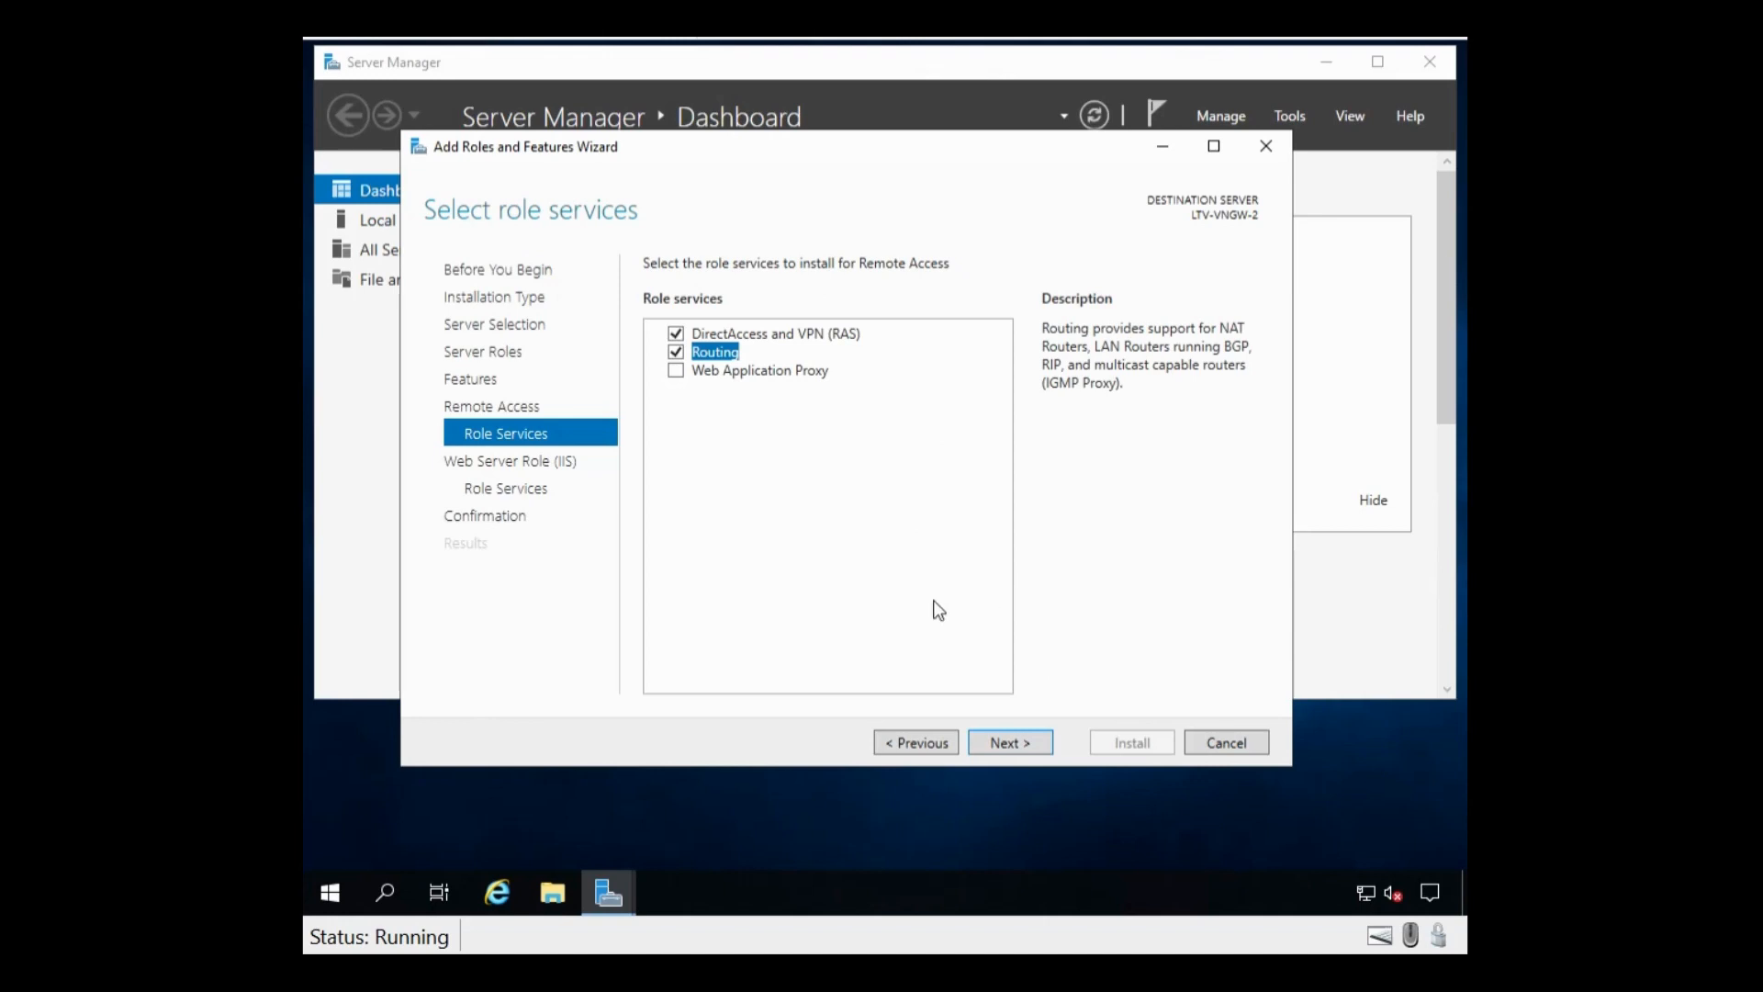
click(1014, 745)
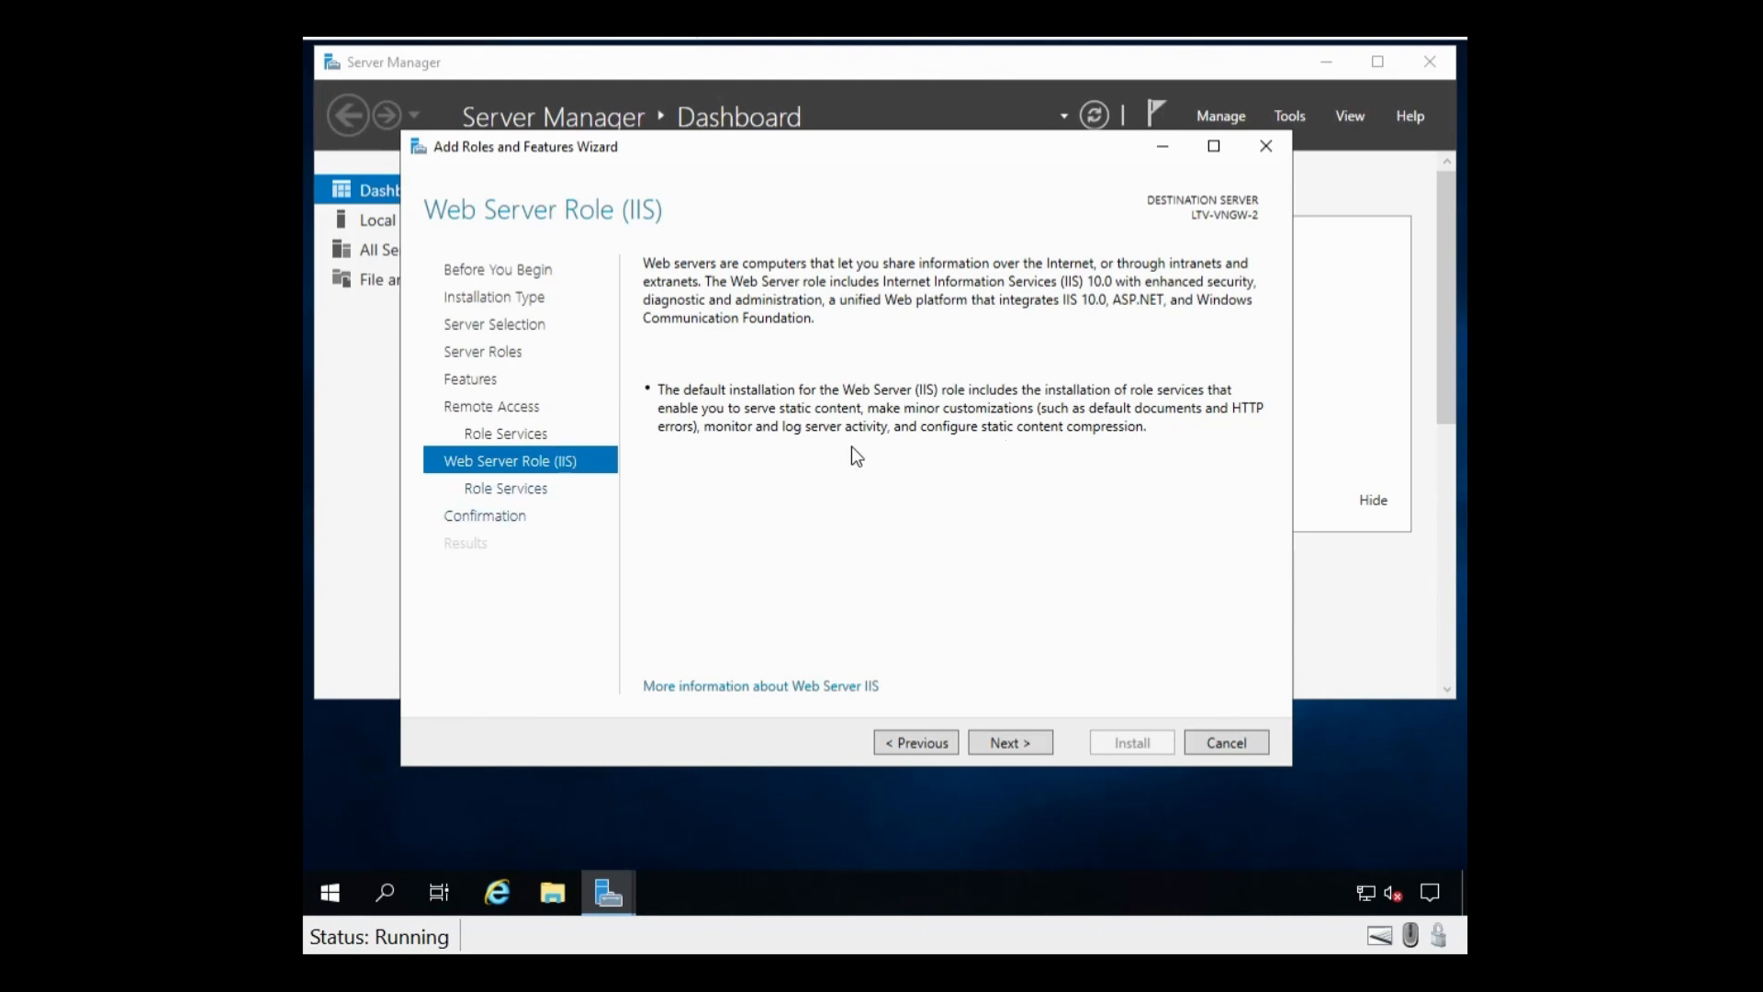
click(1010, 737)
click(1010, 744)
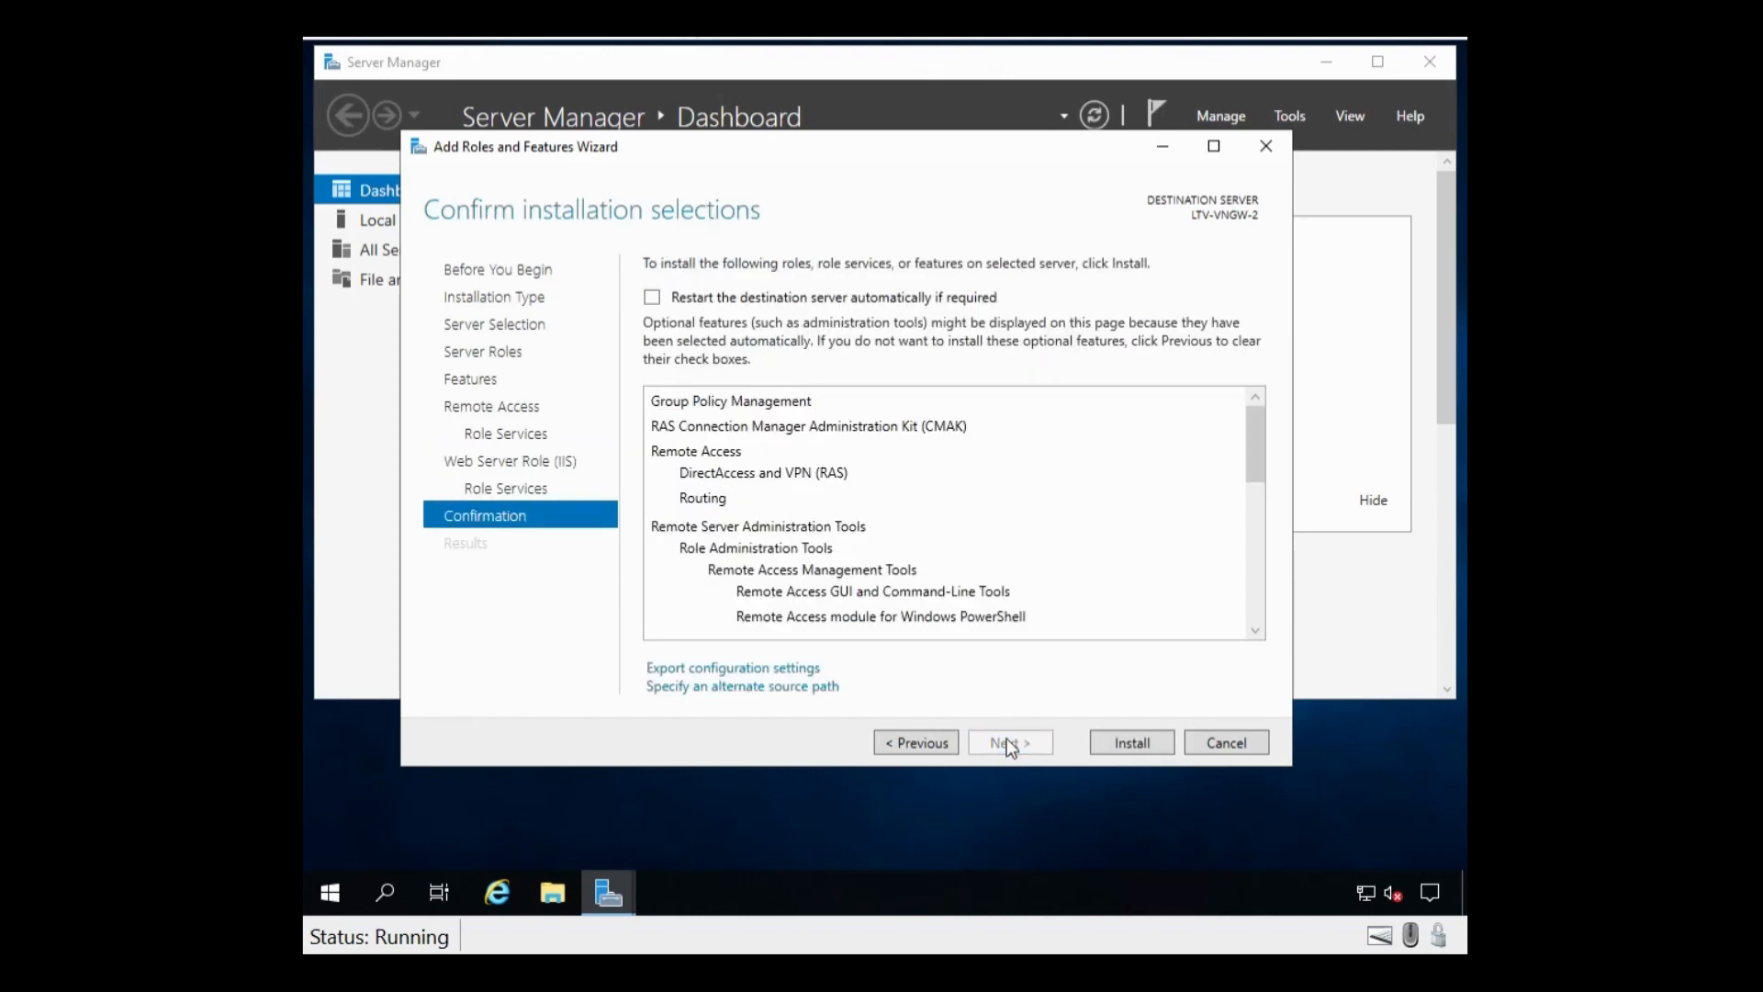
Step: Install Remote Access, launch its Getting Started Wizard, and close the roles wizard
click(1126, 747)
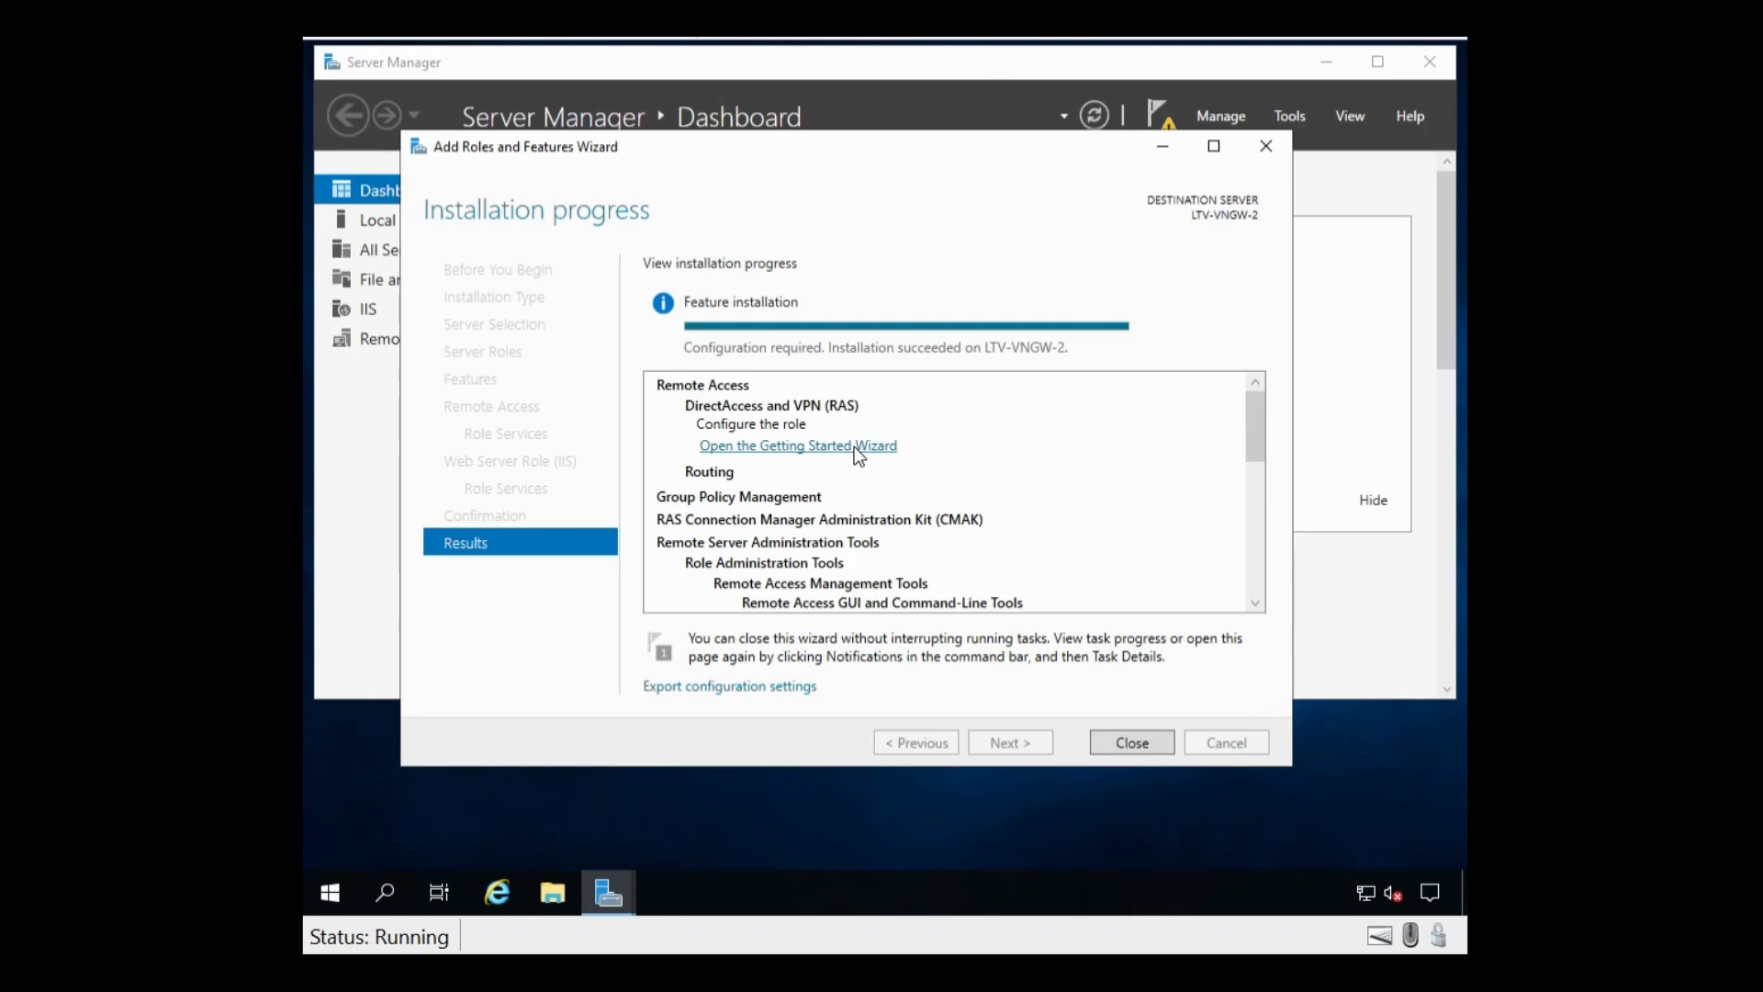
click(784, 450)
scroll(1126, 494, down, 6)
scroll(1116, 494, up, 6)
click(1098, 748)
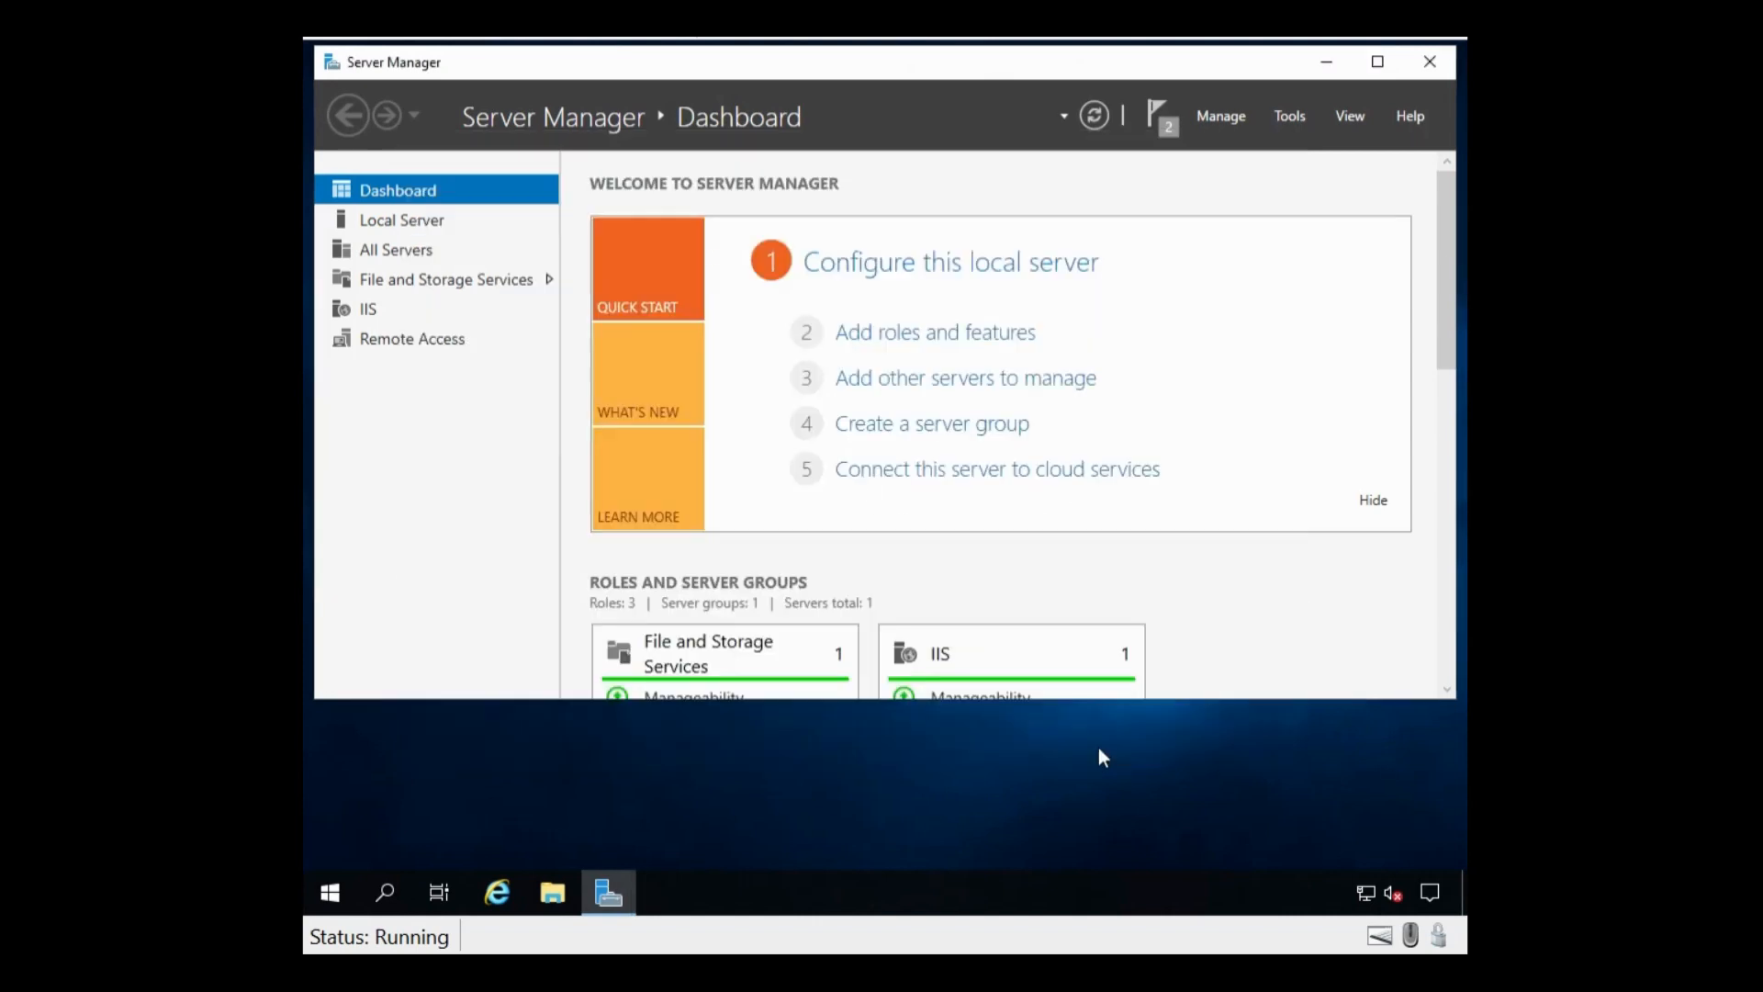
Step: Minimize Server Manager and choose Deploy VPN only in the Configure Remote Access wizard
click(1320, 81)
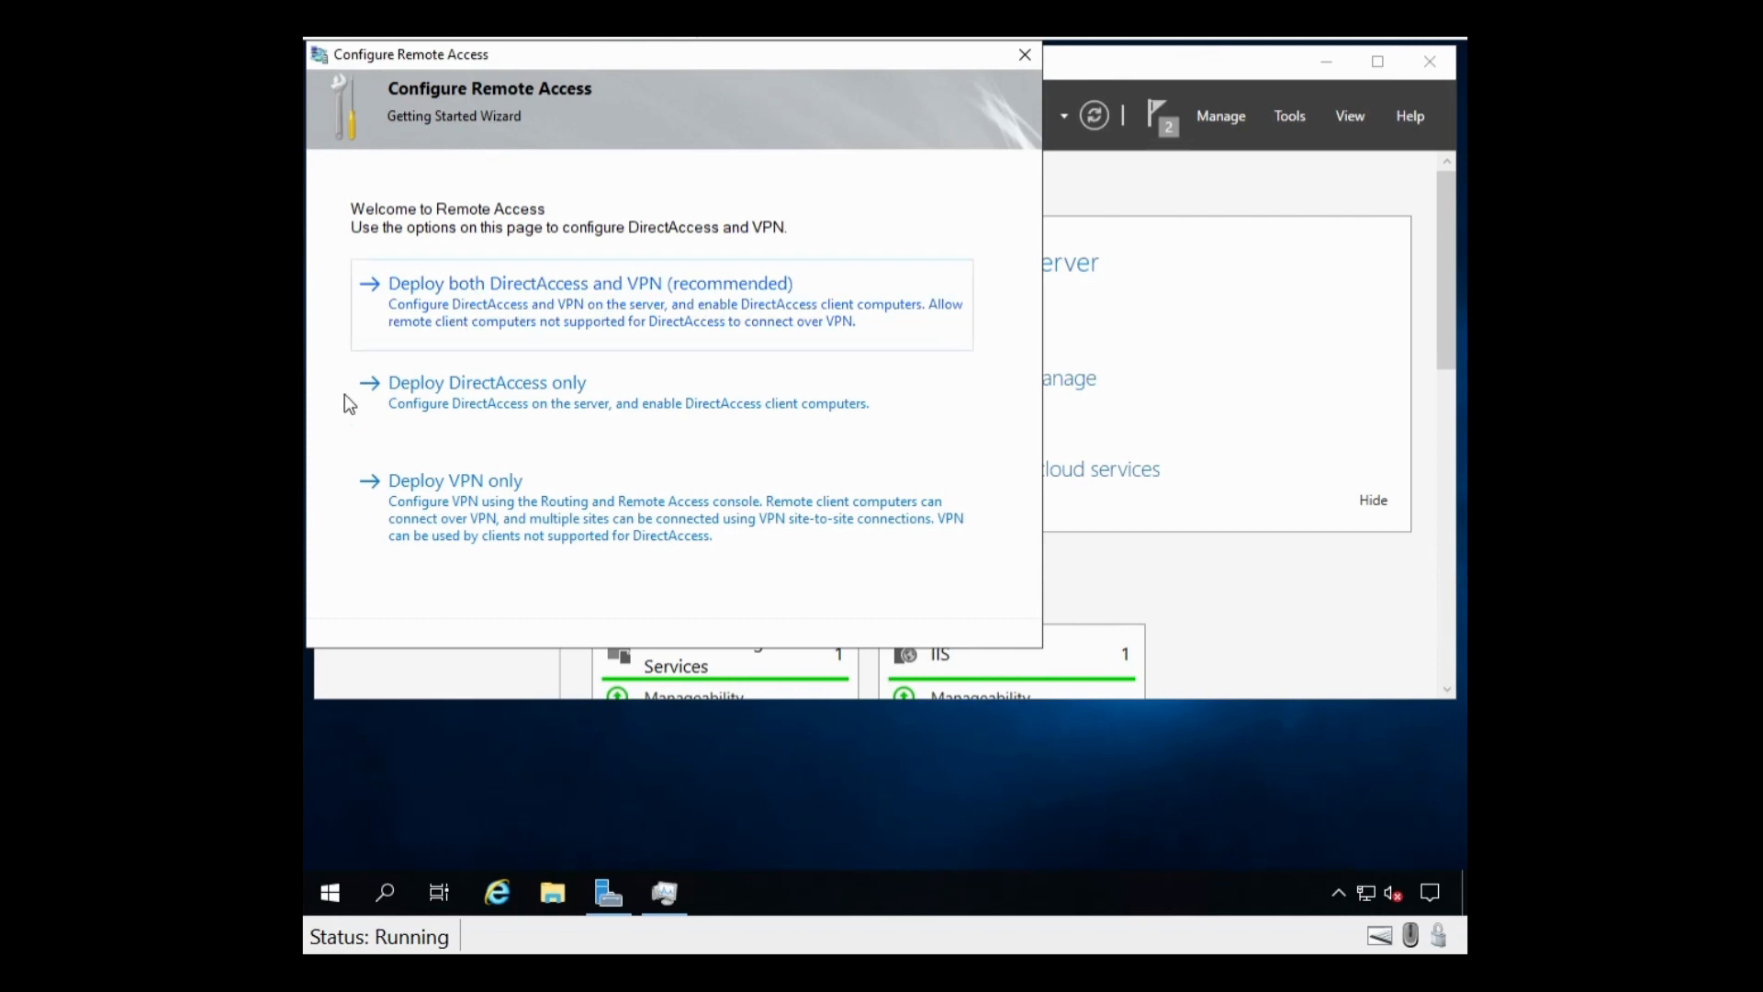
click(434, 527)
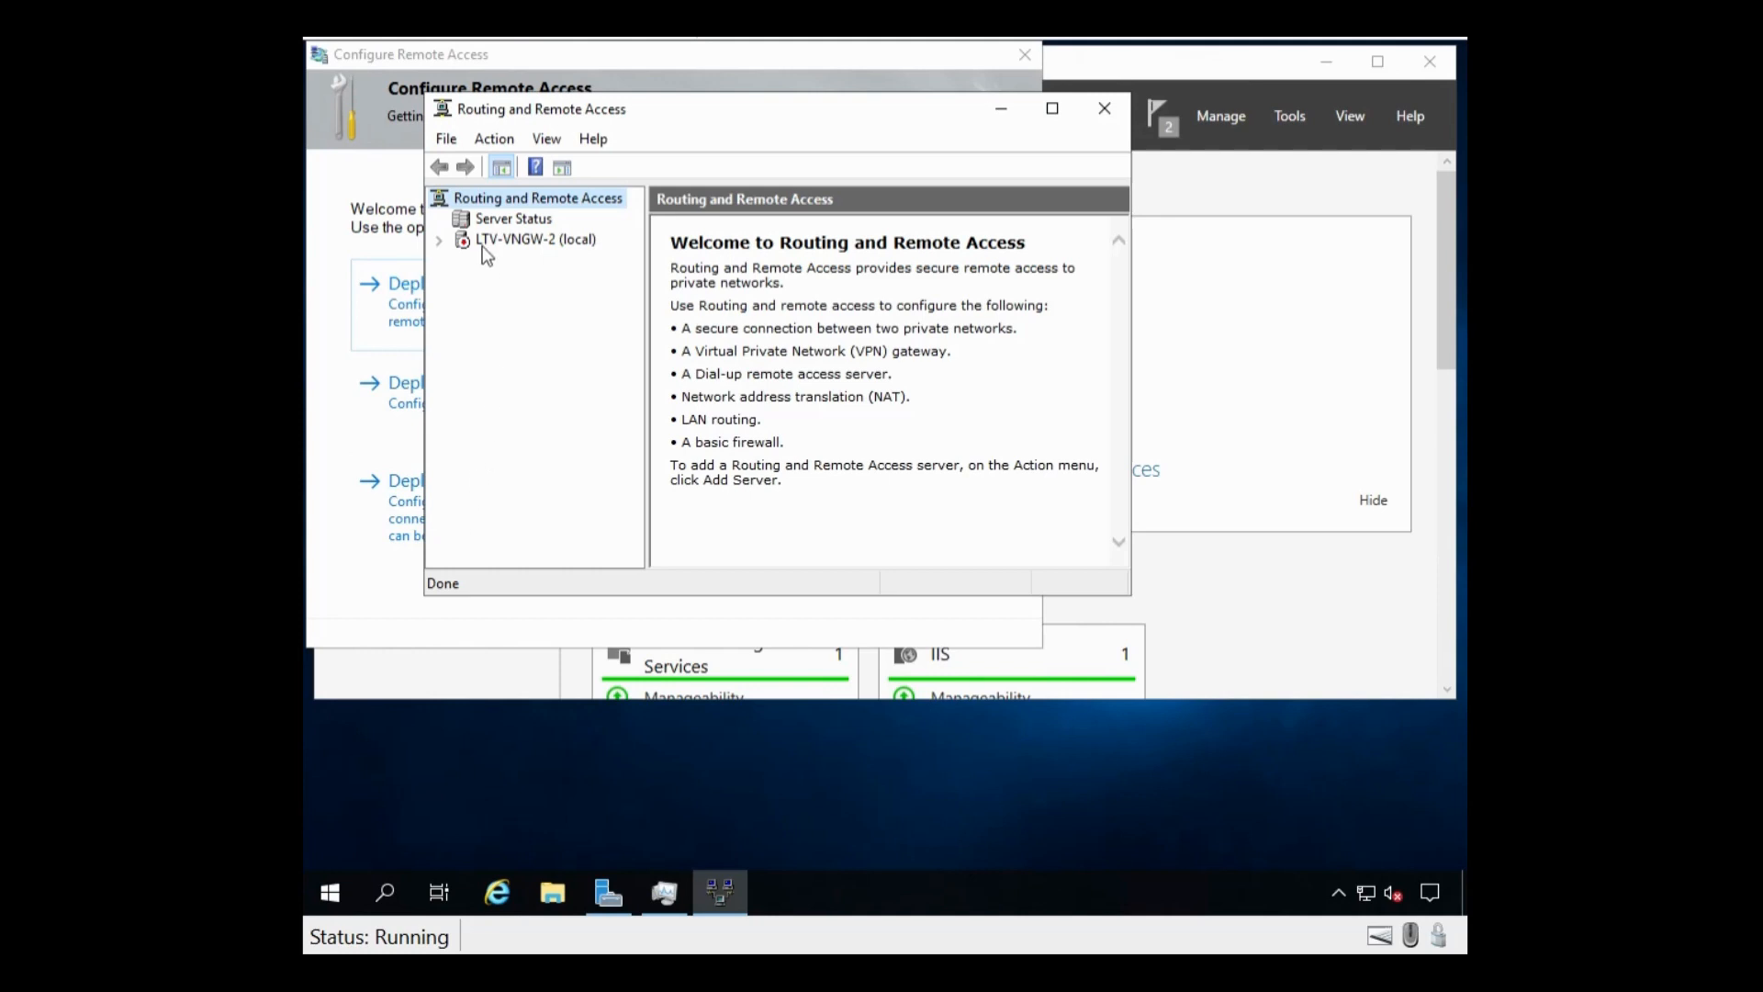
Step: Begin Configure and Enable Routing and Remote Access on LTV-VNGW-2 (local), past the welcome page
click(514, 240)
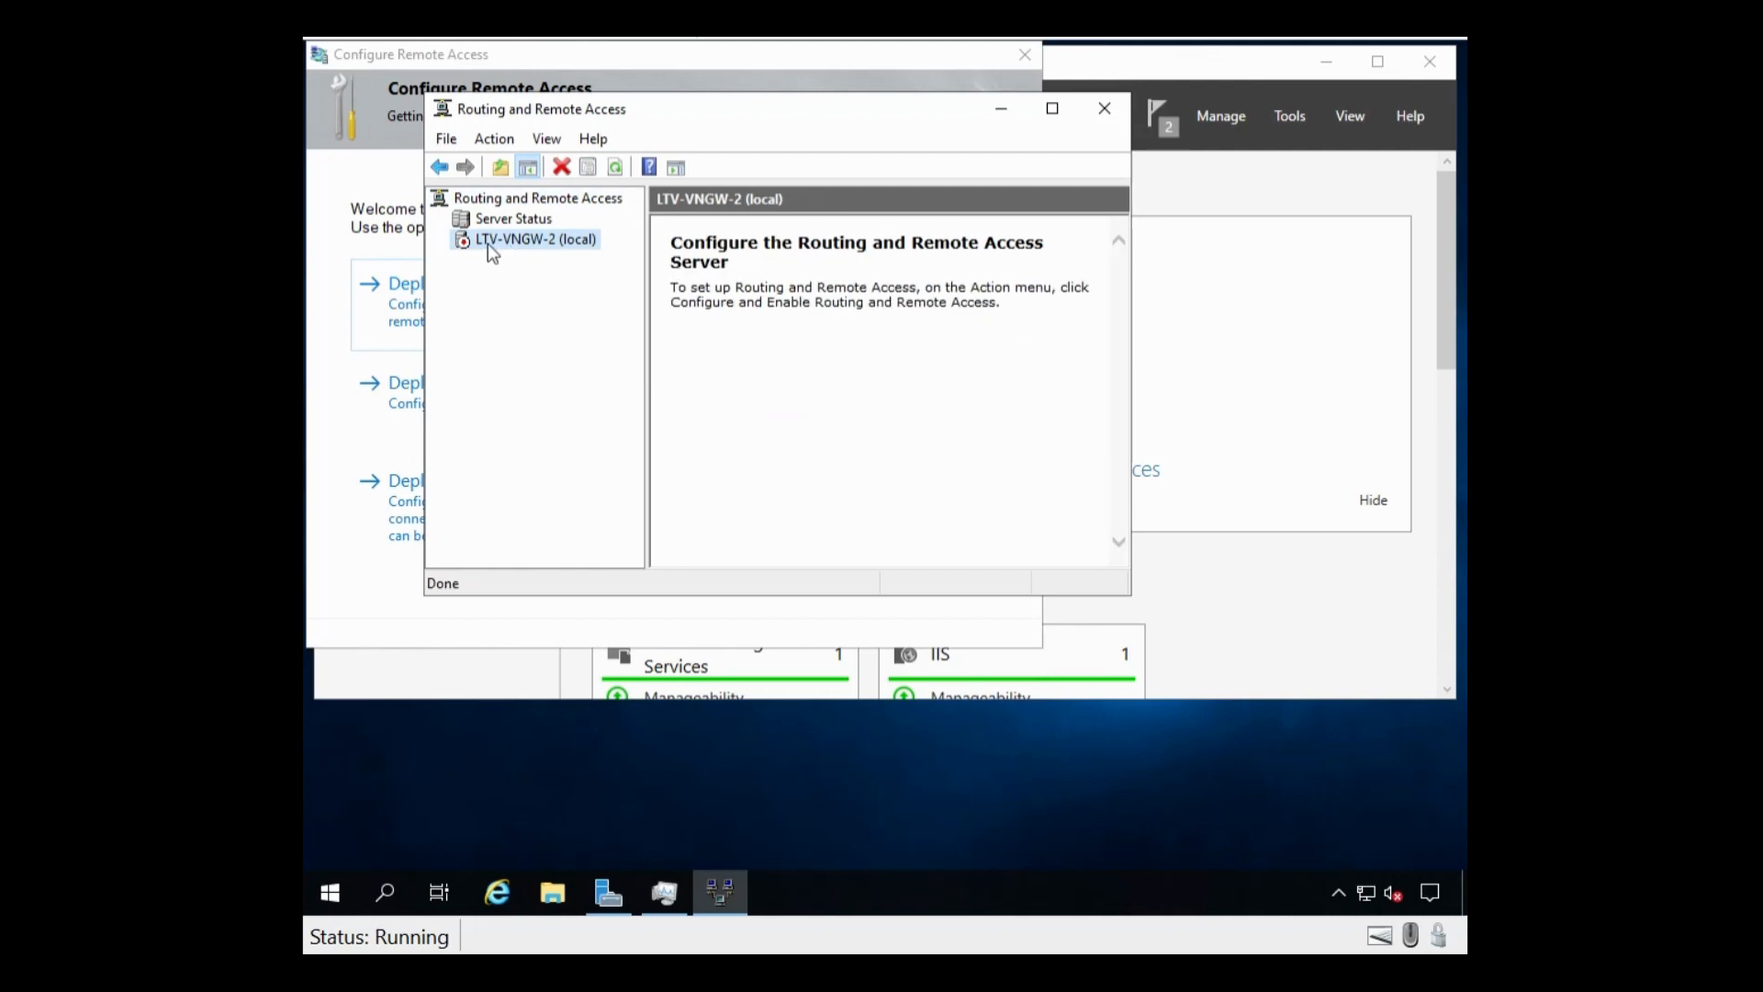
right_click(489, 243)
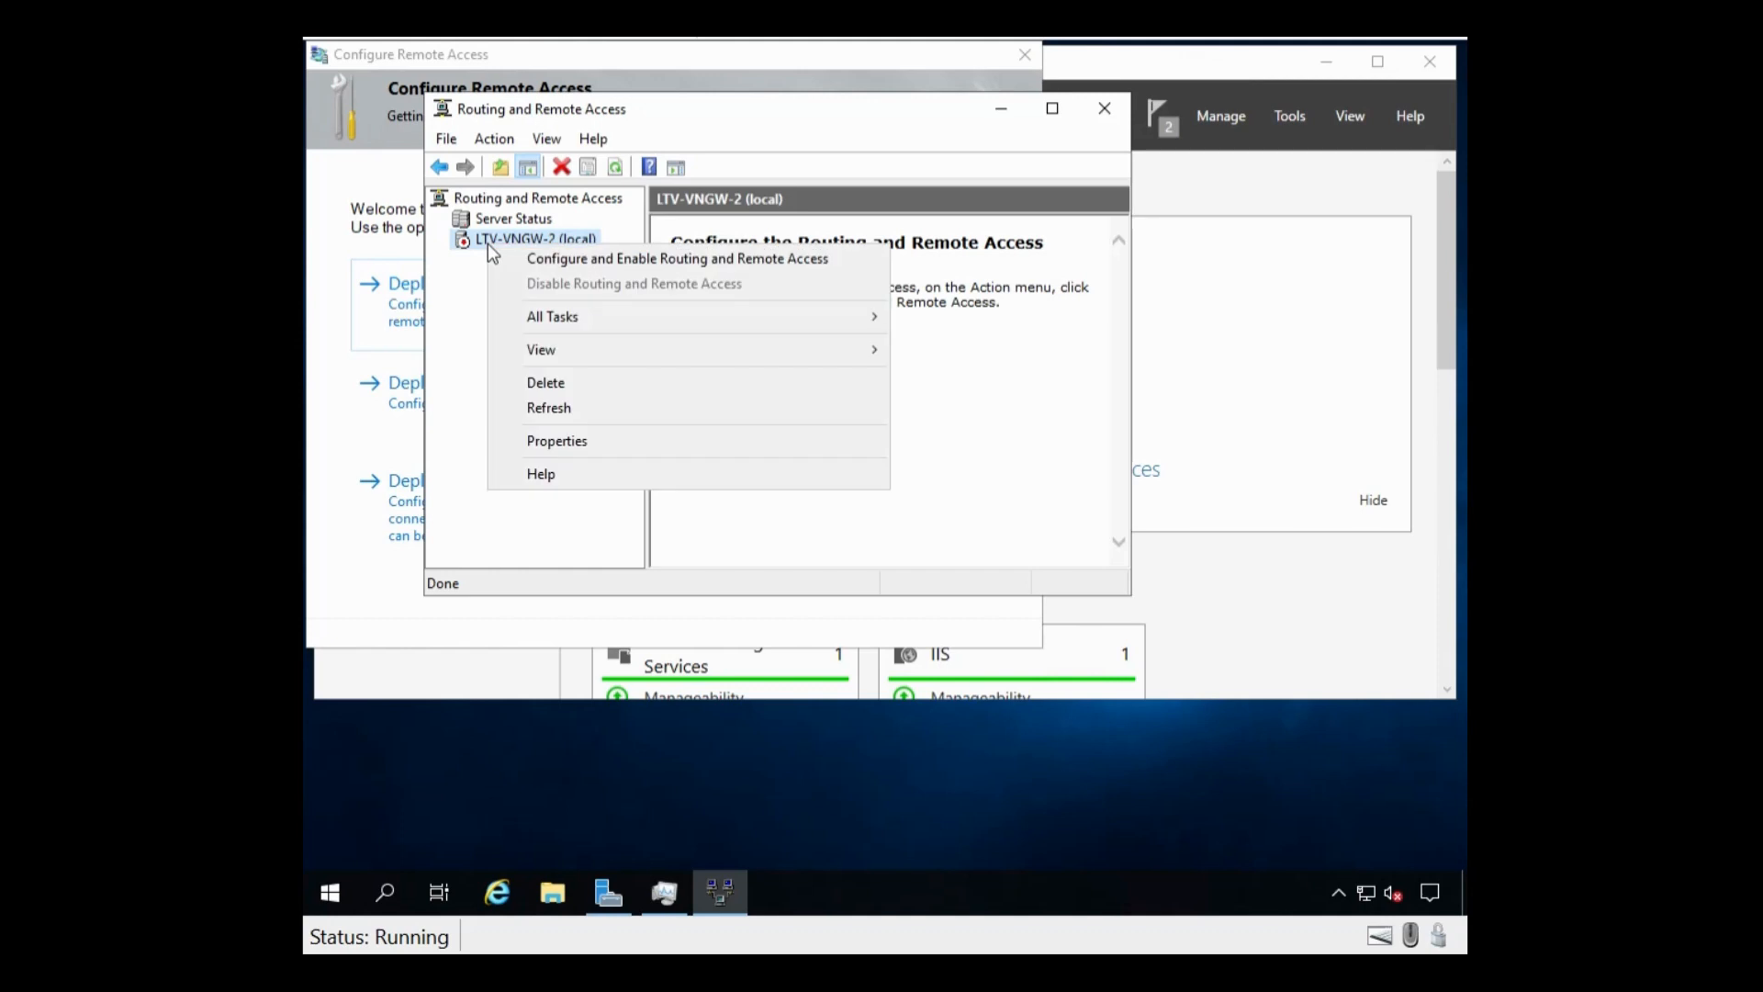
click(687, 261)
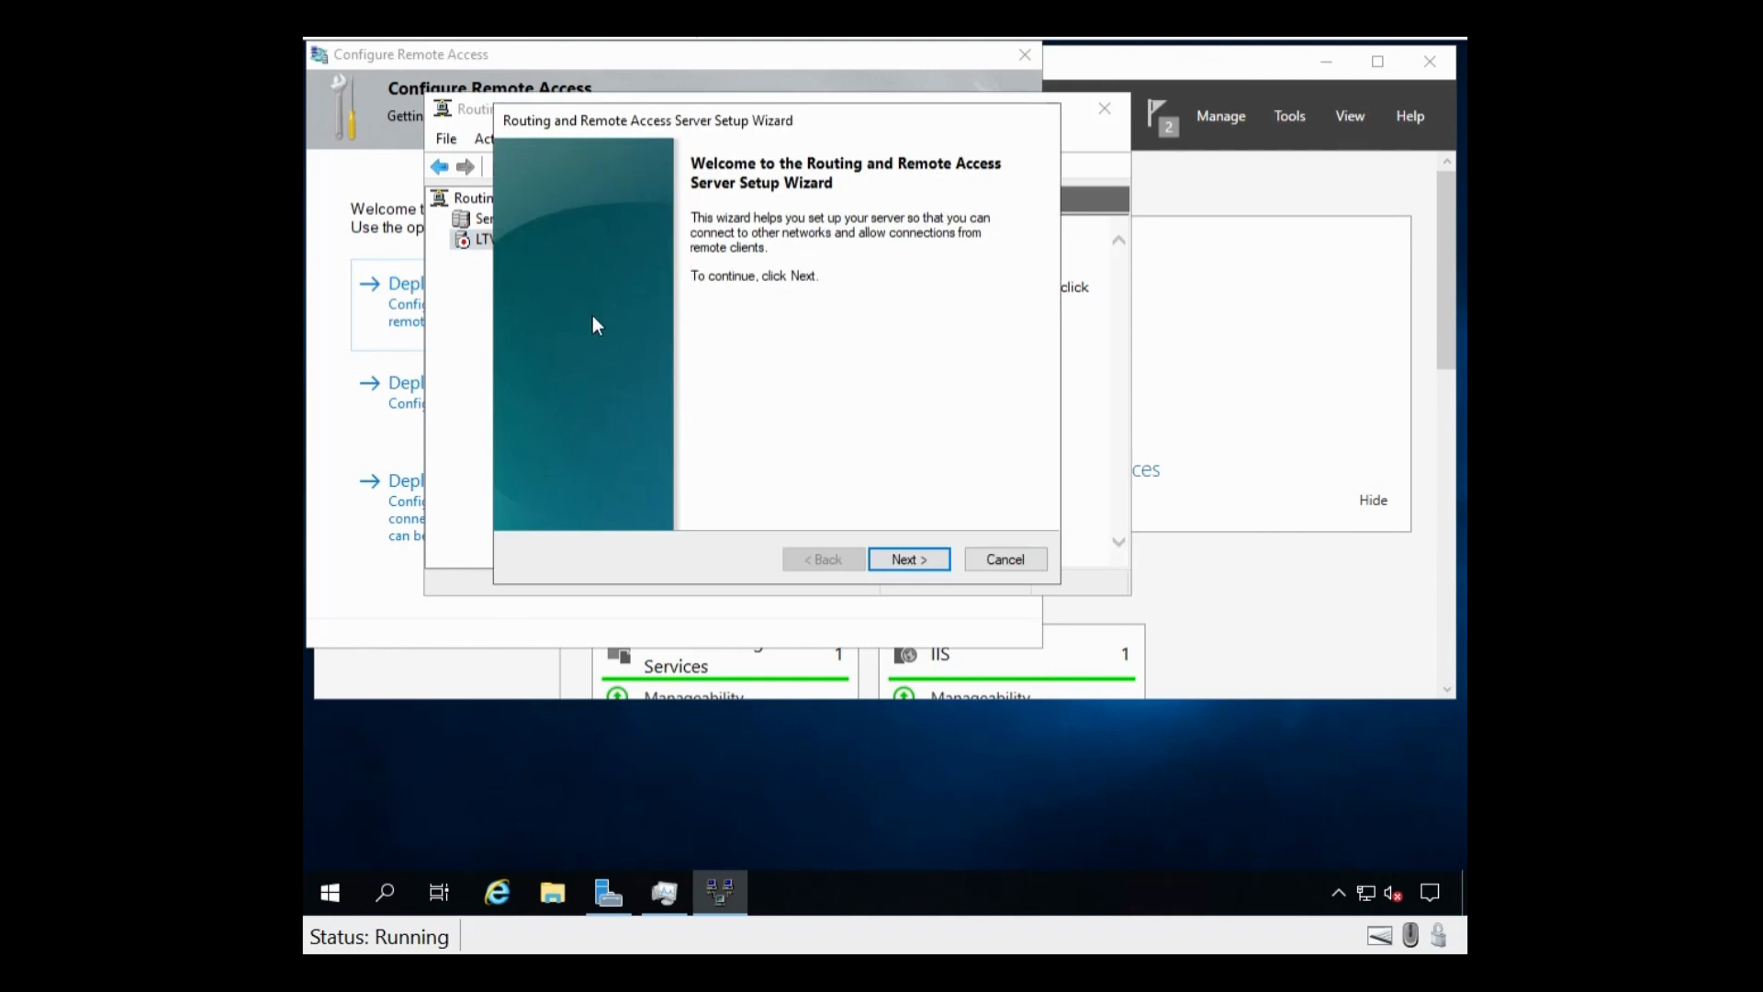
click(916, 562)
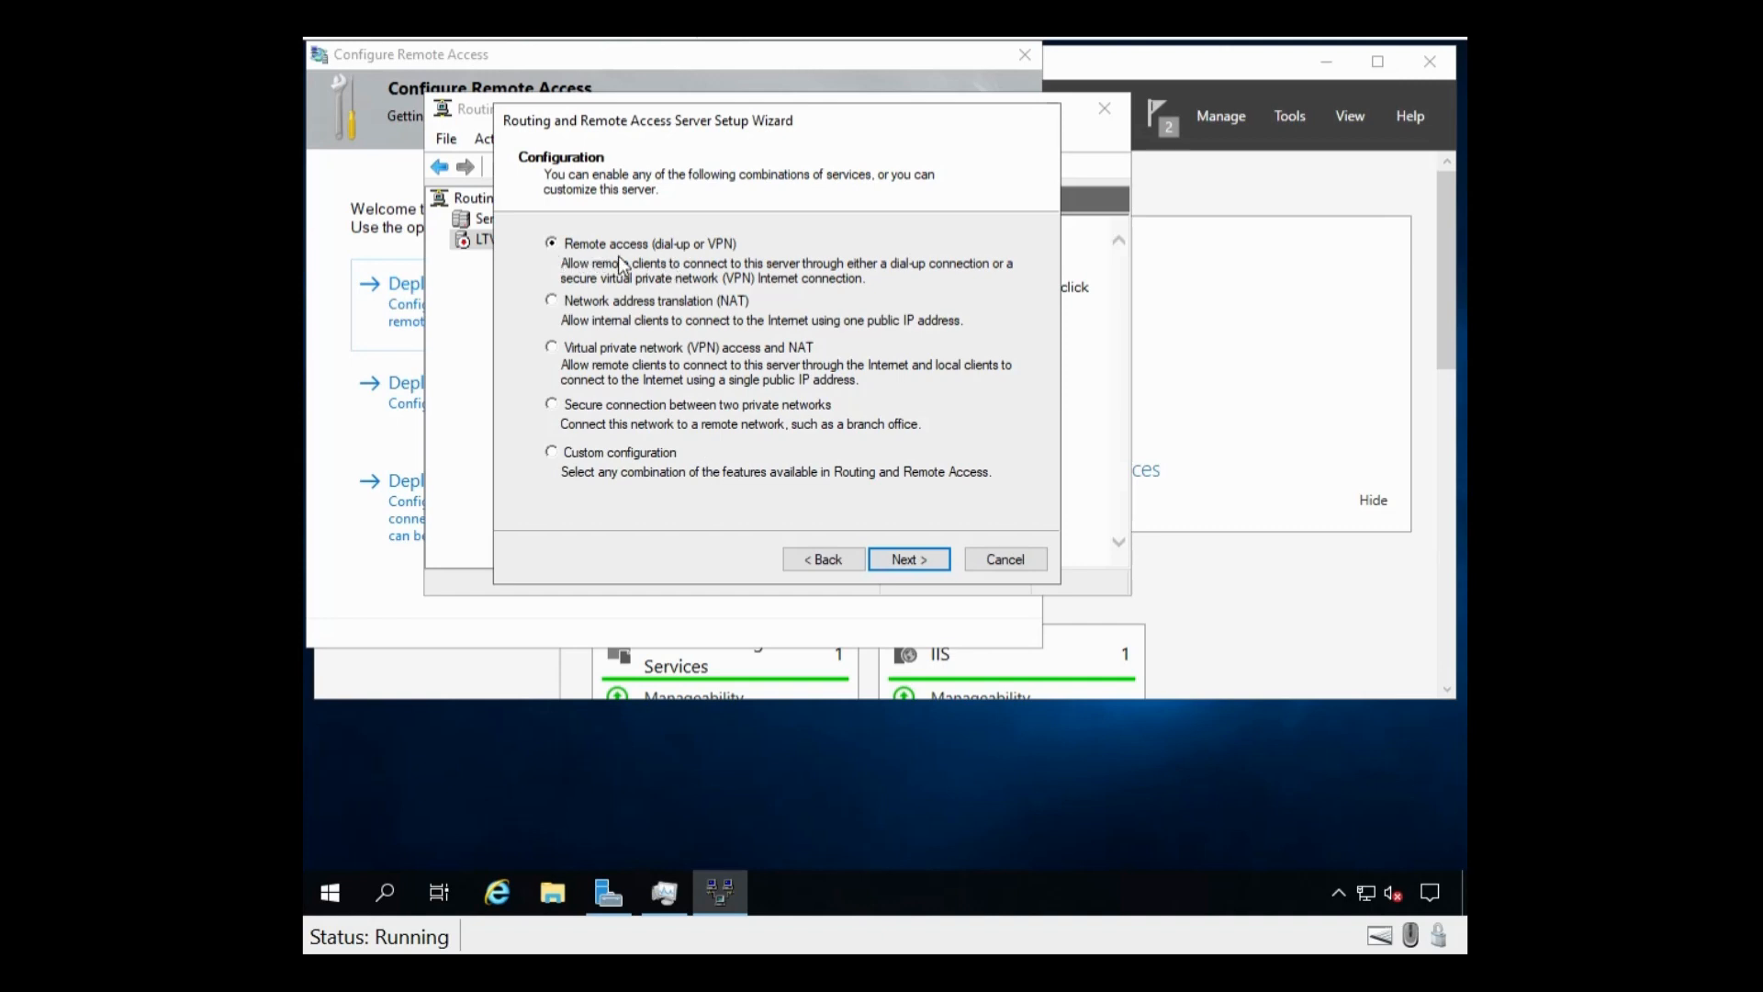
Step: Try the remote access and VPN-with-NAT options, dismissing the too-few-network-interfaces warnings
click(900, 562)
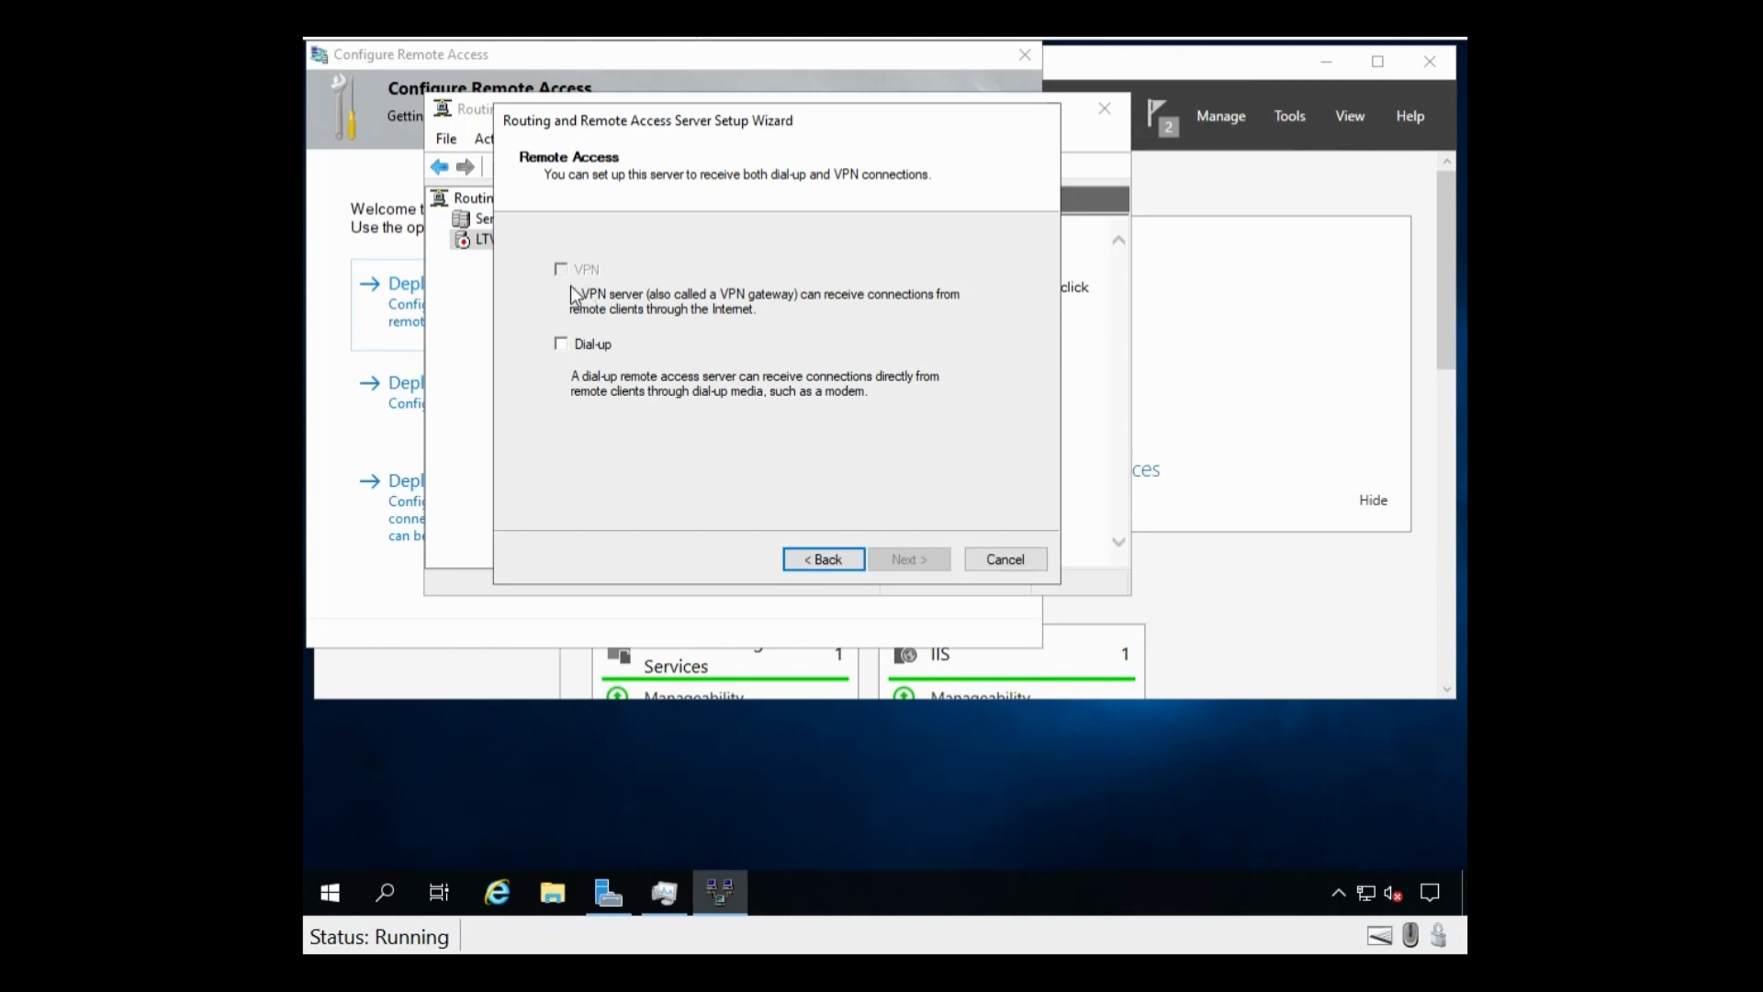
click(586, 349)
click(585, 349)
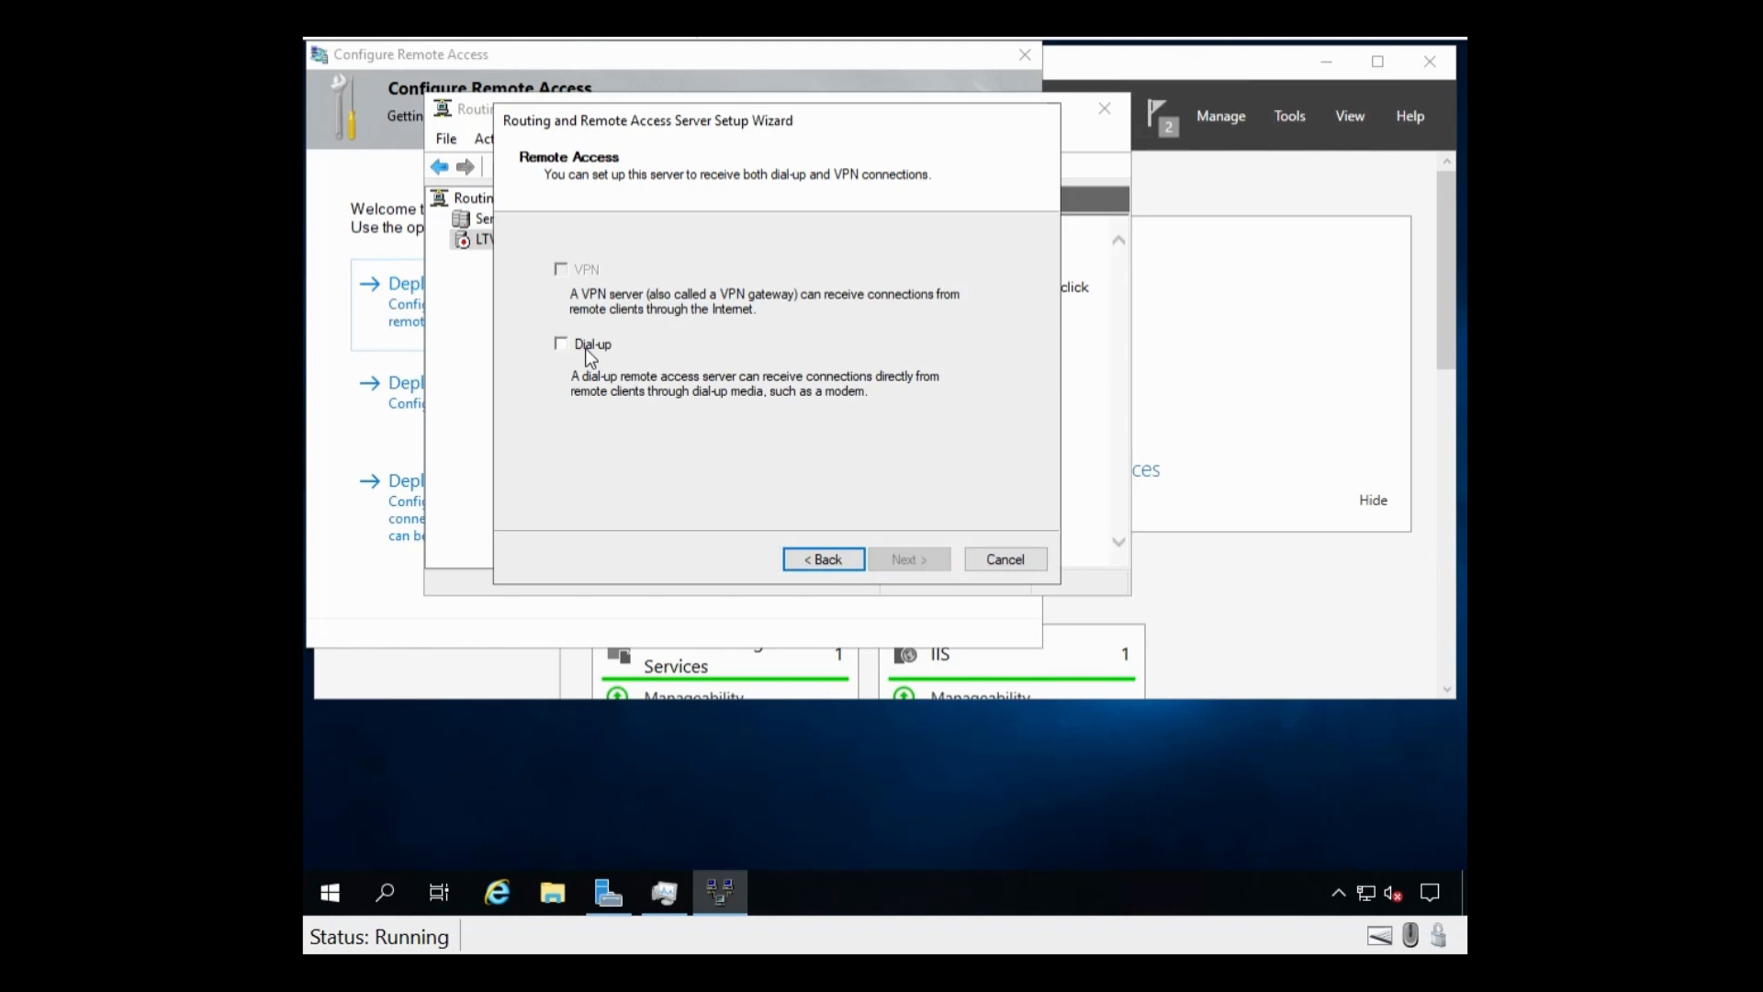
click(808, 560)
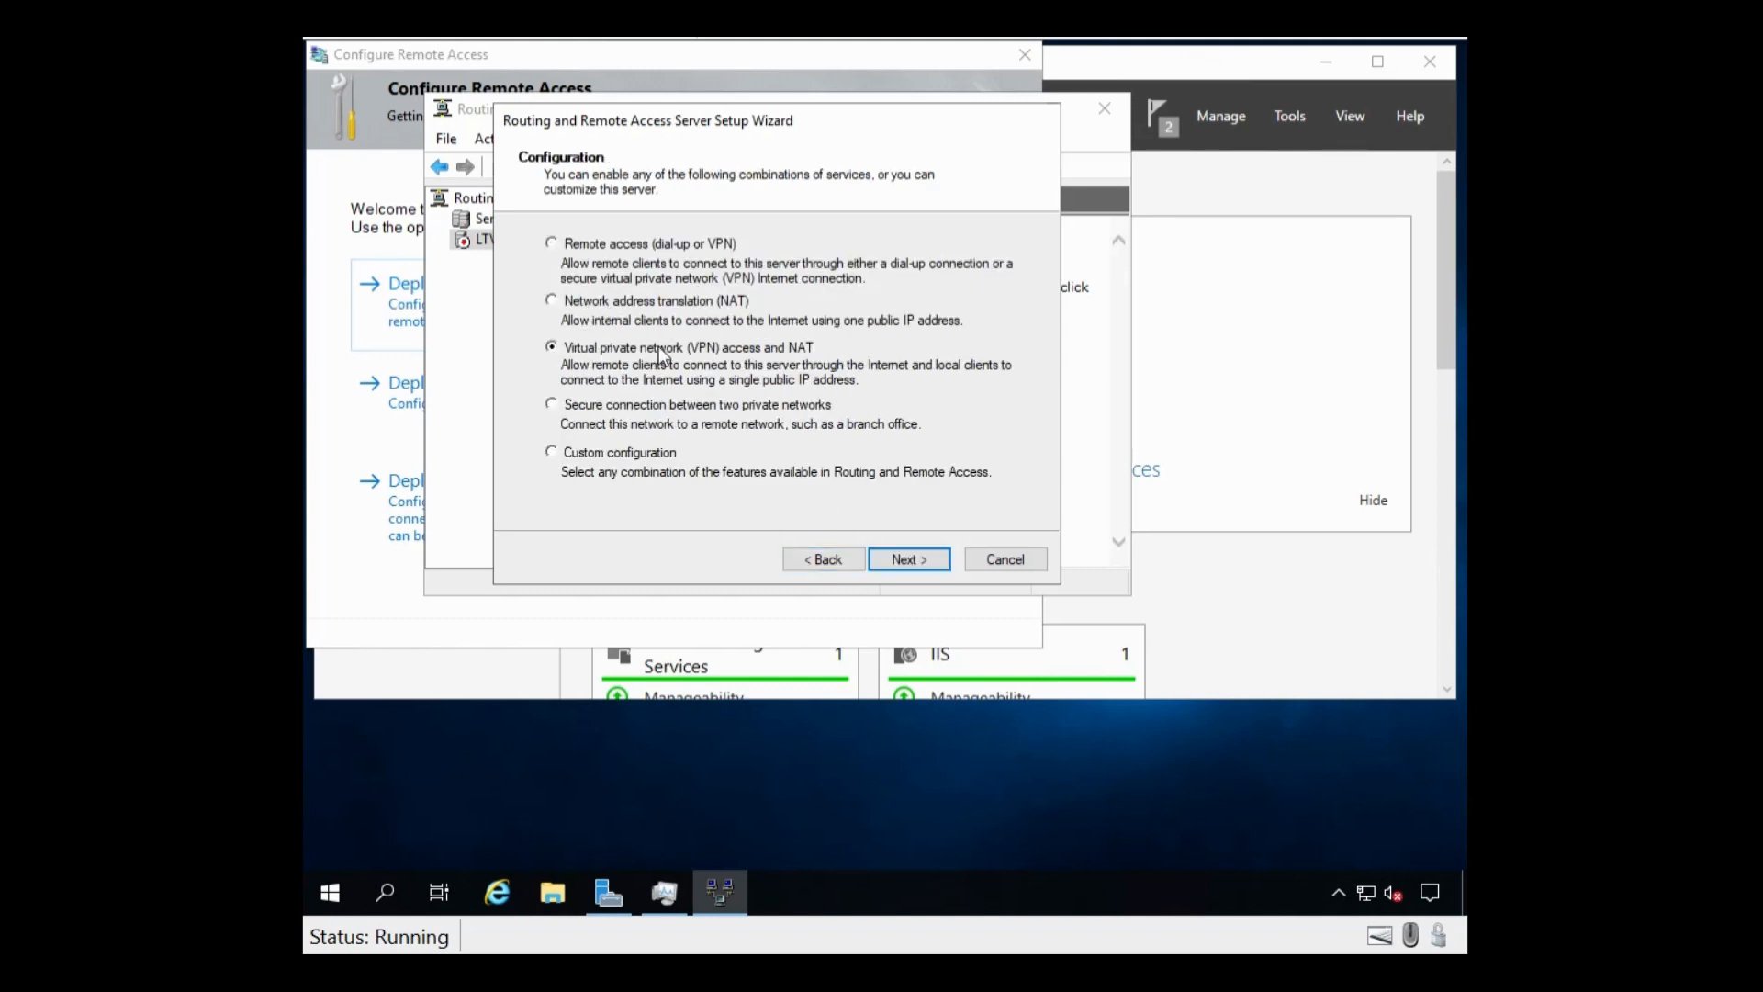
click(889, 562)
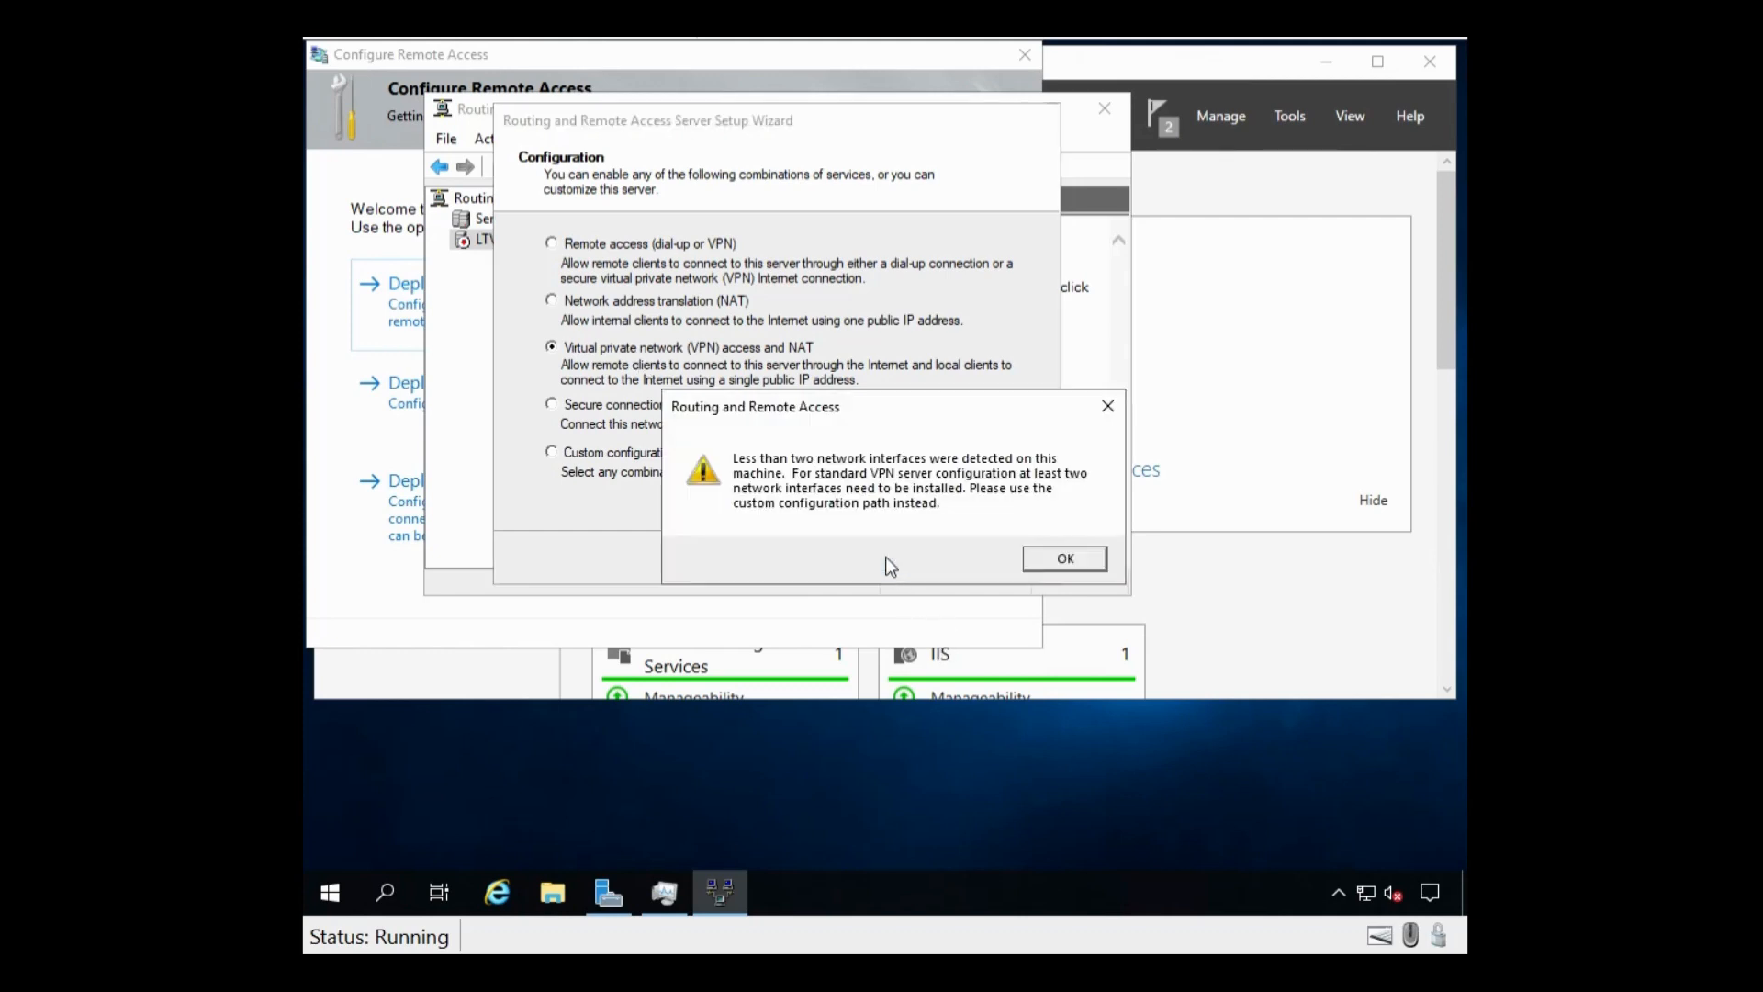
click(1066, 559)
click(1069, 561)
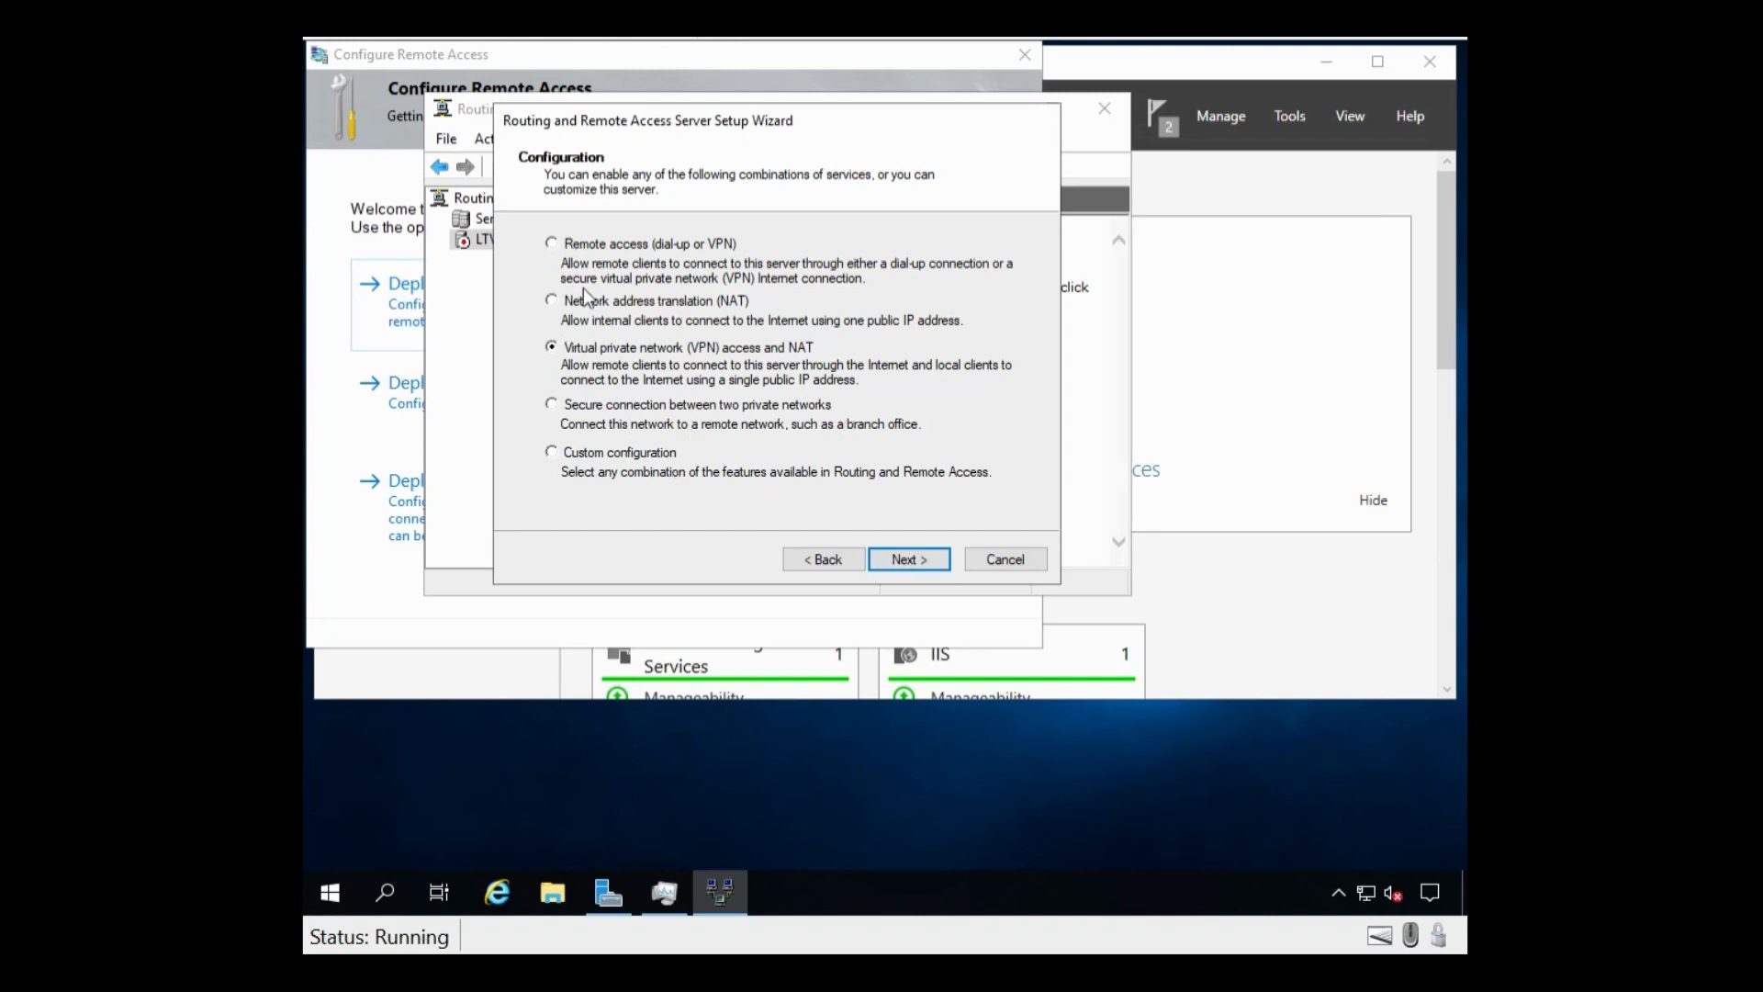
Step: Use Custom Configuration with VPN access and NAT, finish, and start the service
click(551, 454)
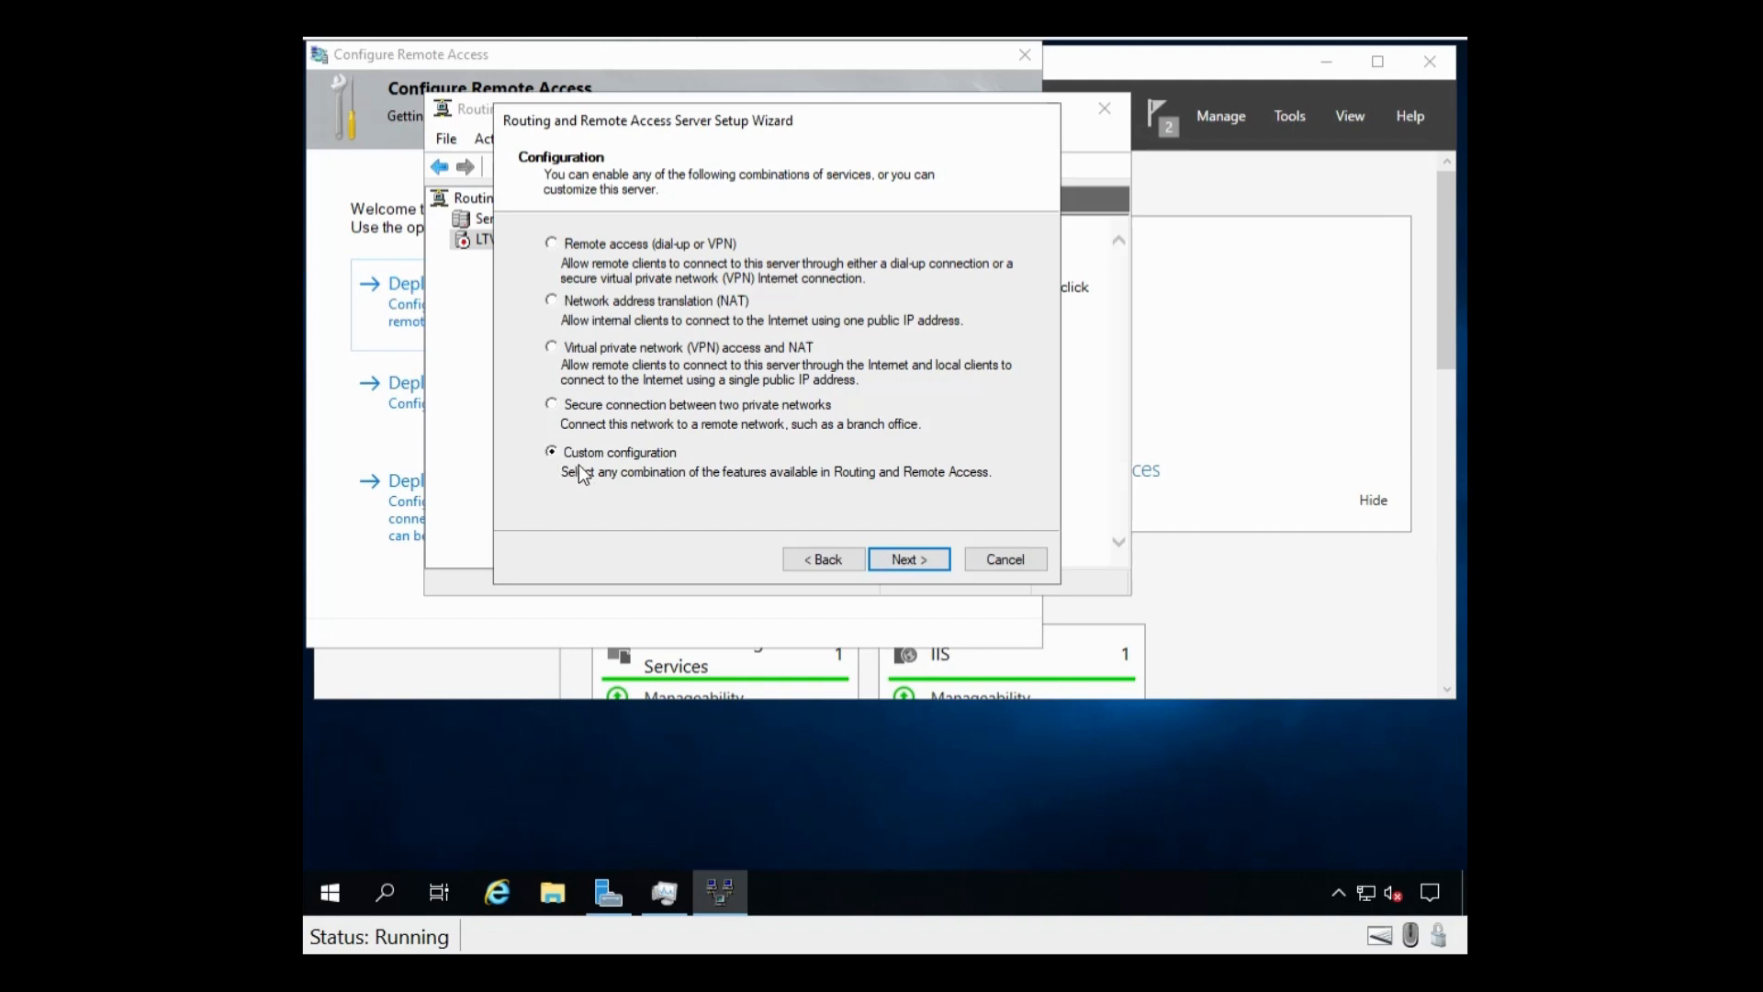
click(903, 561)
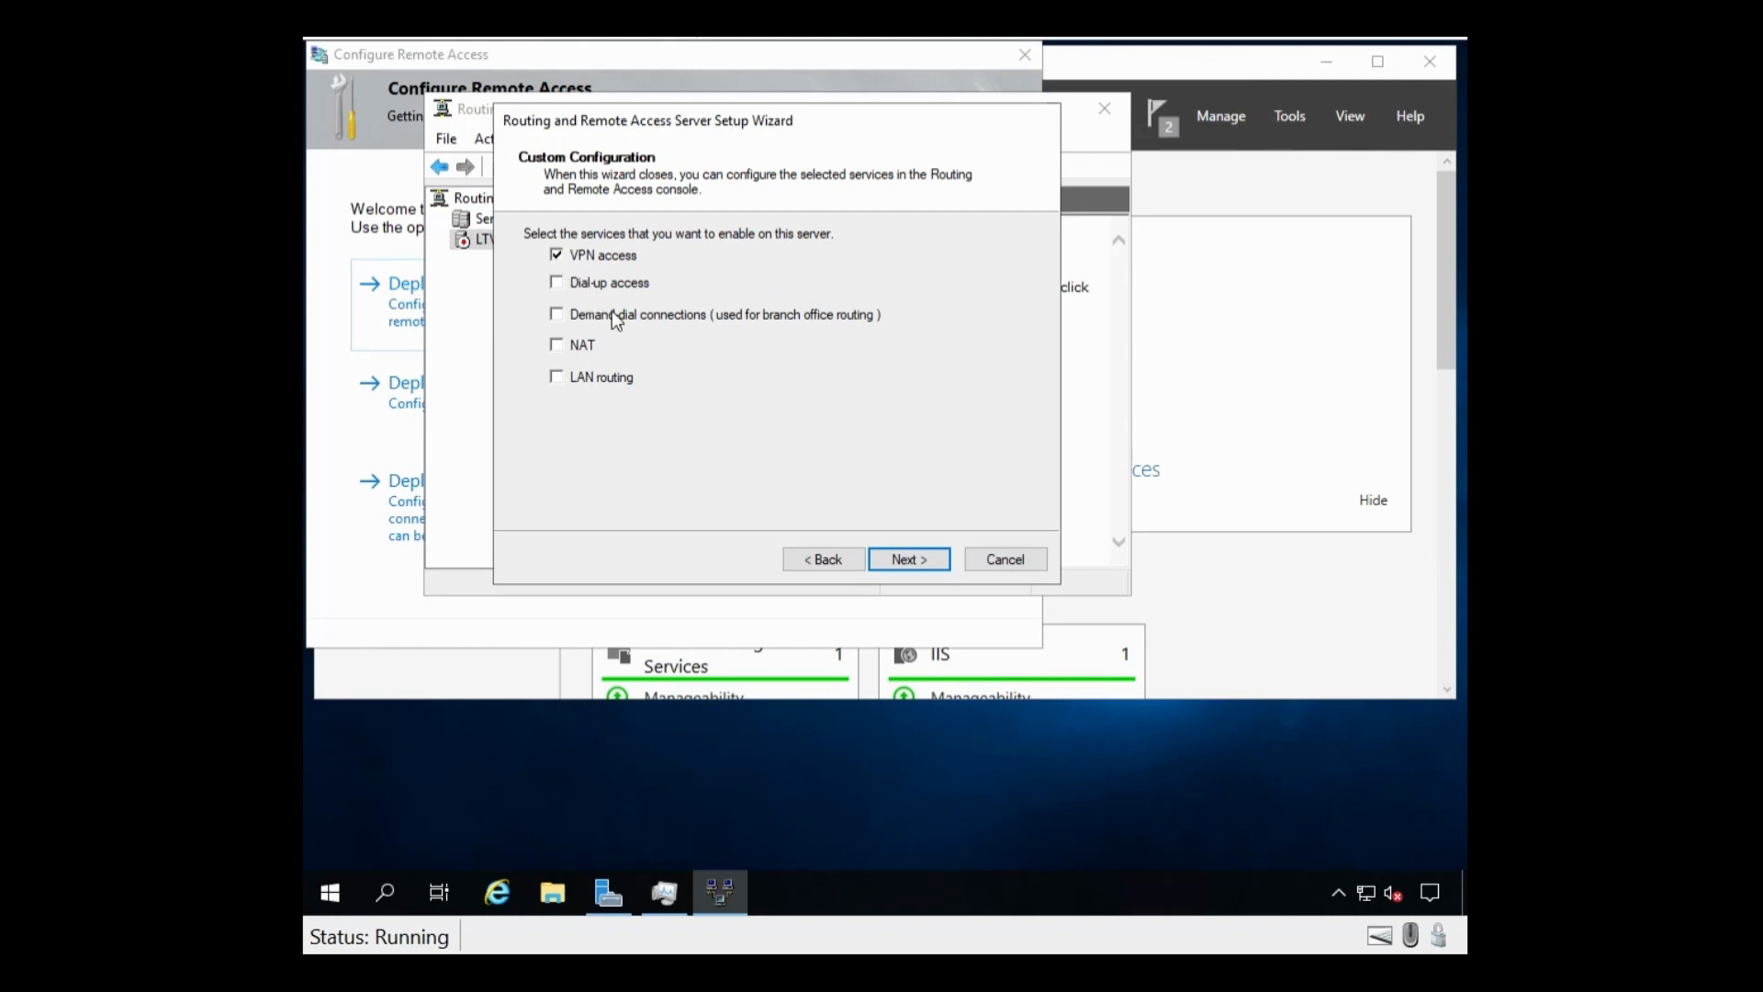
click(557, 348)
click(907, 560)
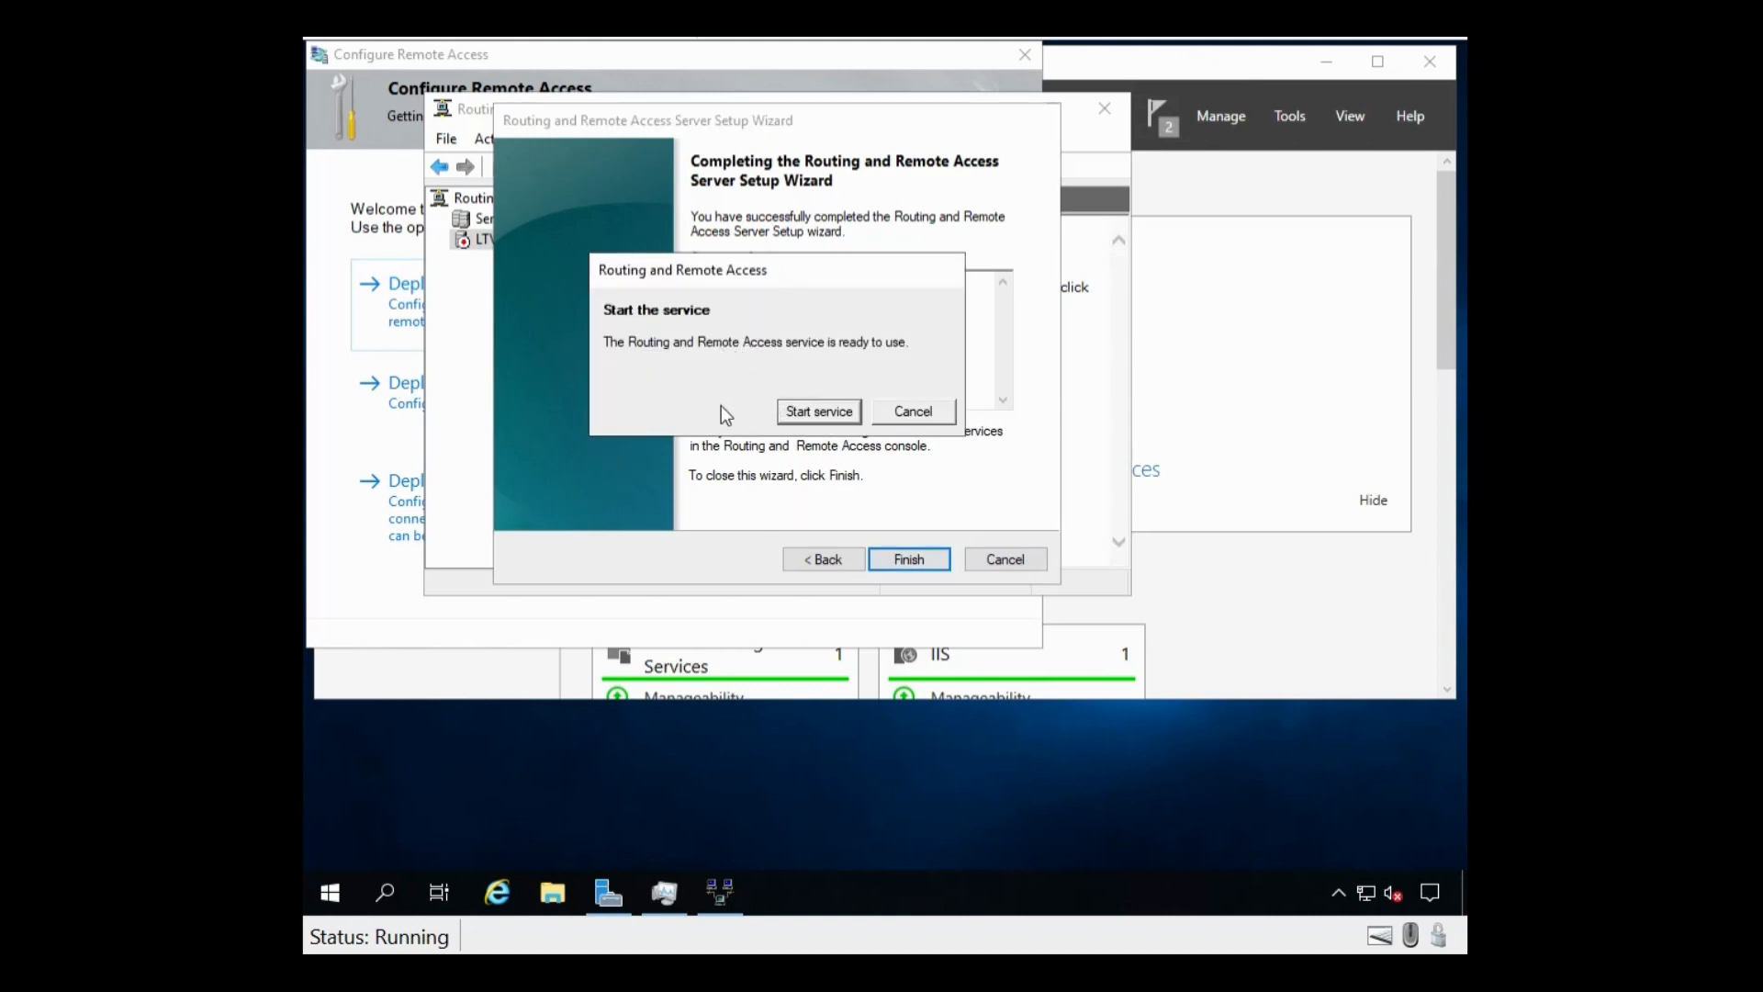
click(797, 416)
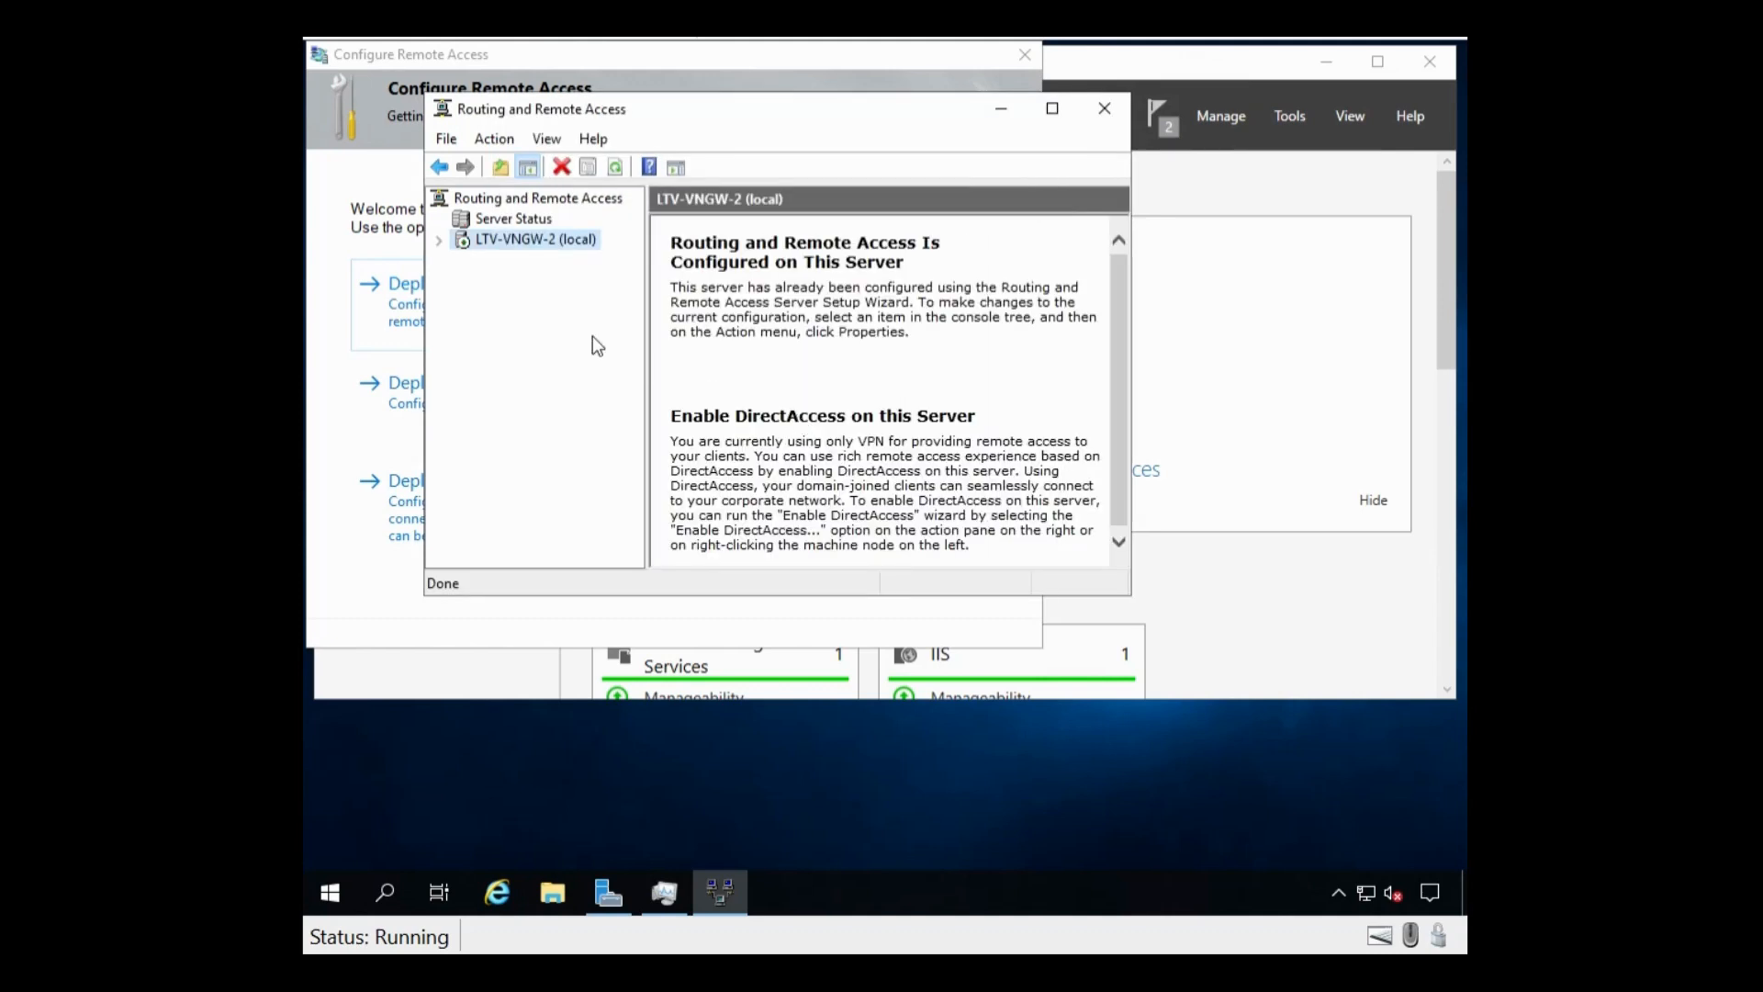
Step: Expand LTV-VNGW-2 and review its Loopback, Internal, Ethernet 2 and Ethernet network interfaces
double_click(510, 242)
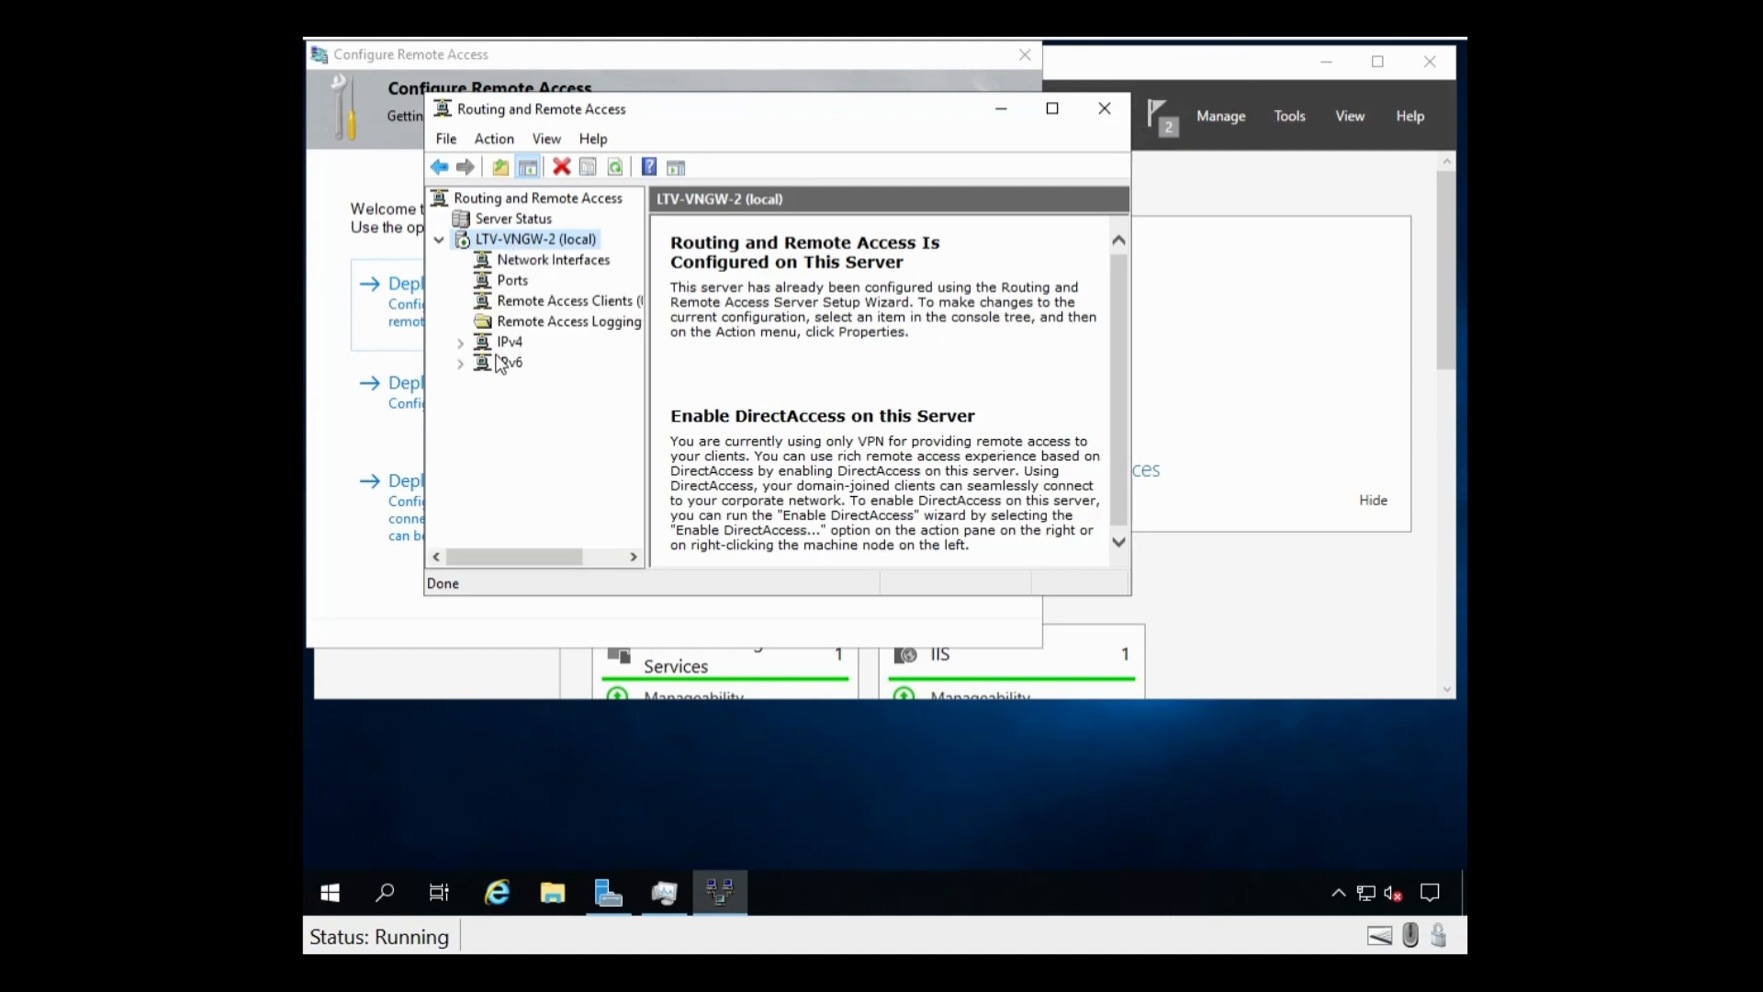
click(520, 262)
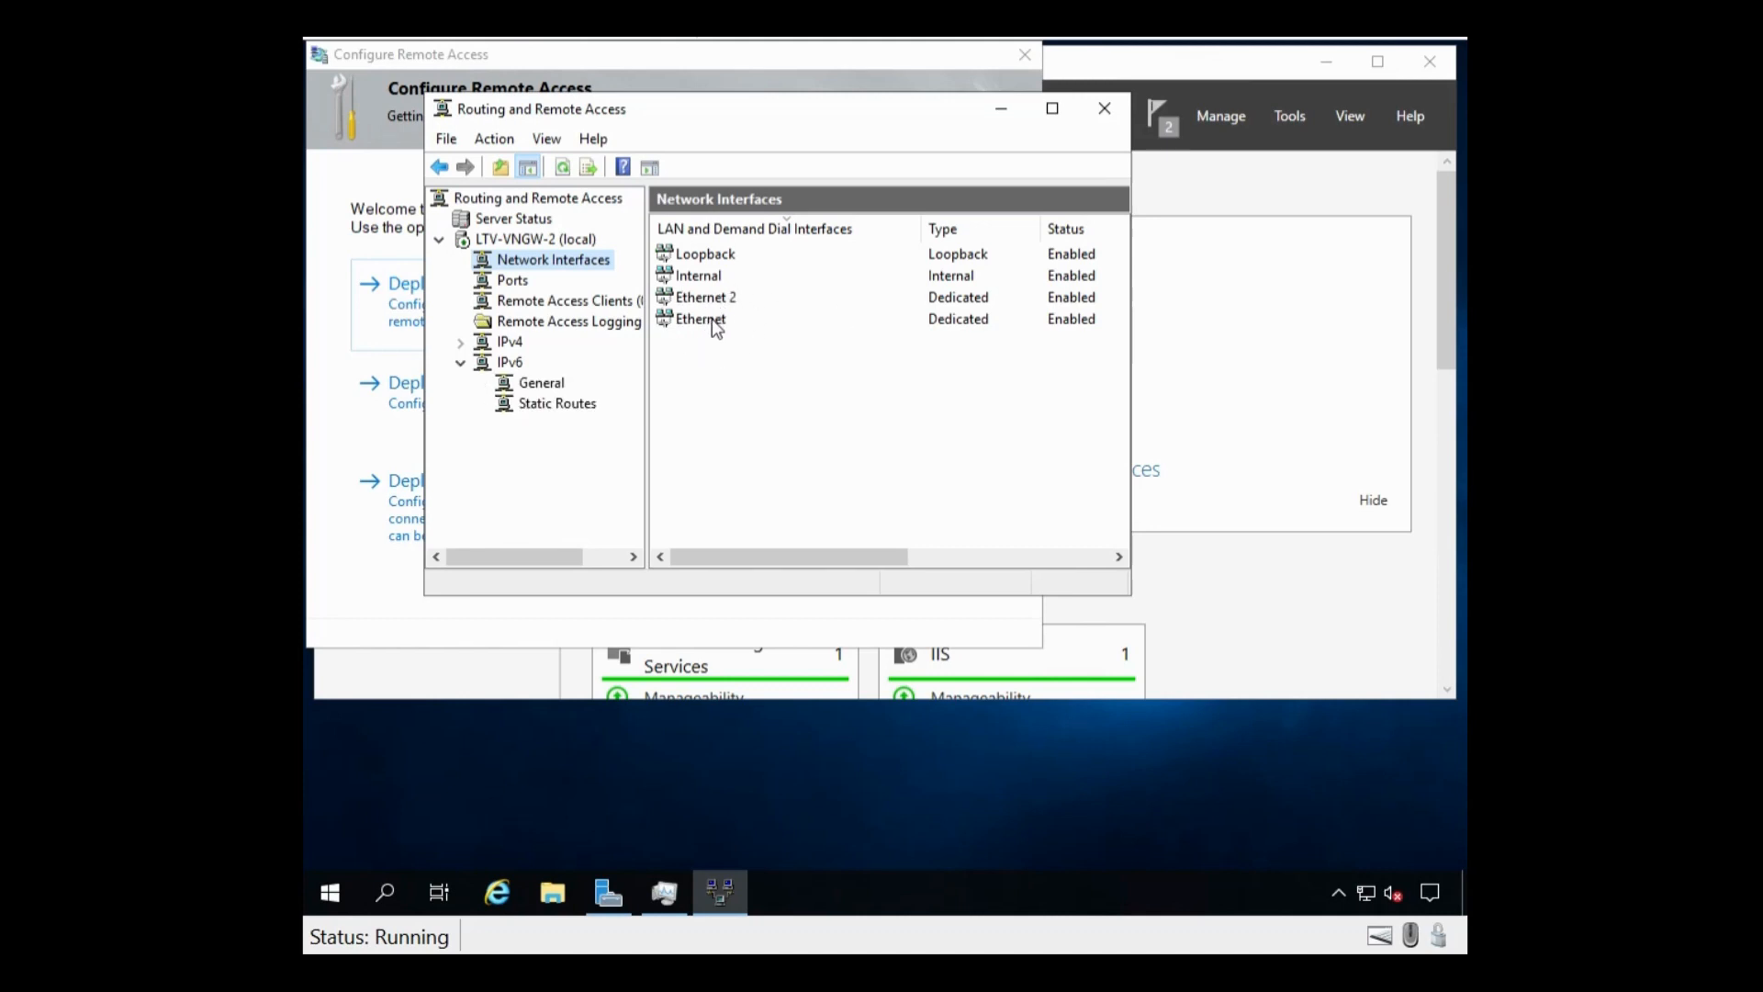
click(712, 318)
click(700, 303)
click(735, 321)
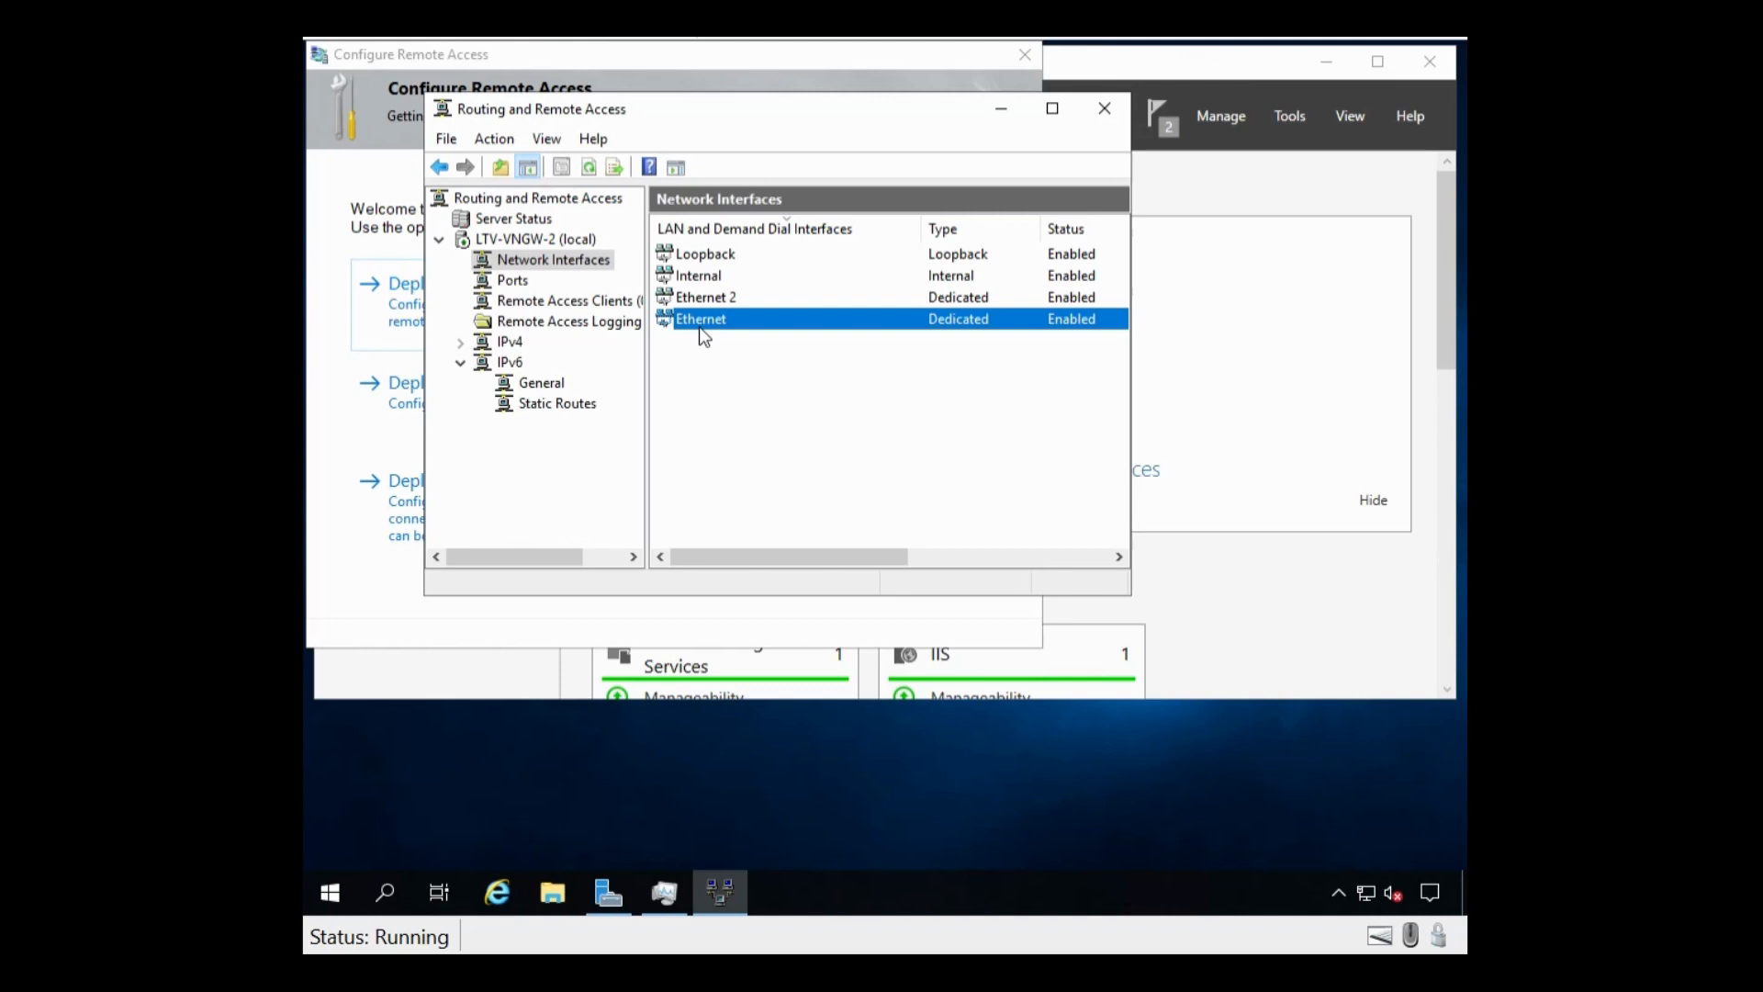
click(506, 283)
Step: Review the server's ports sorted by device with VPN ports first, then expand IPv4
click(795, 260)
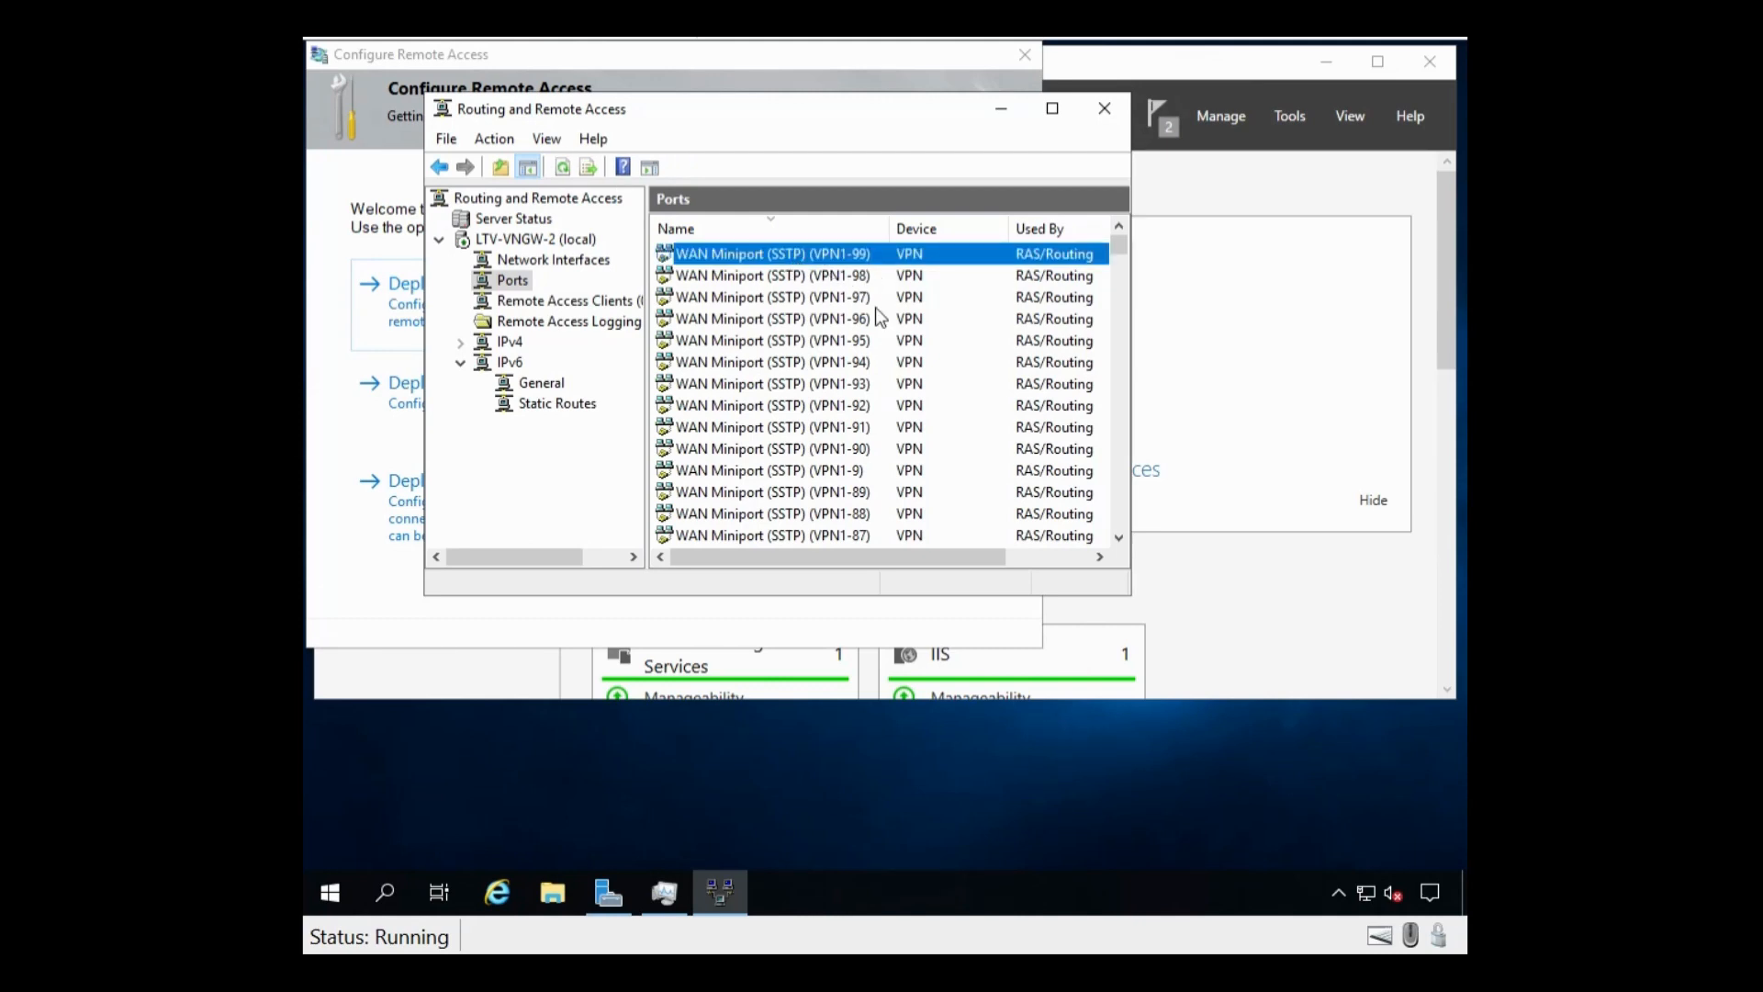
click(907, 237)
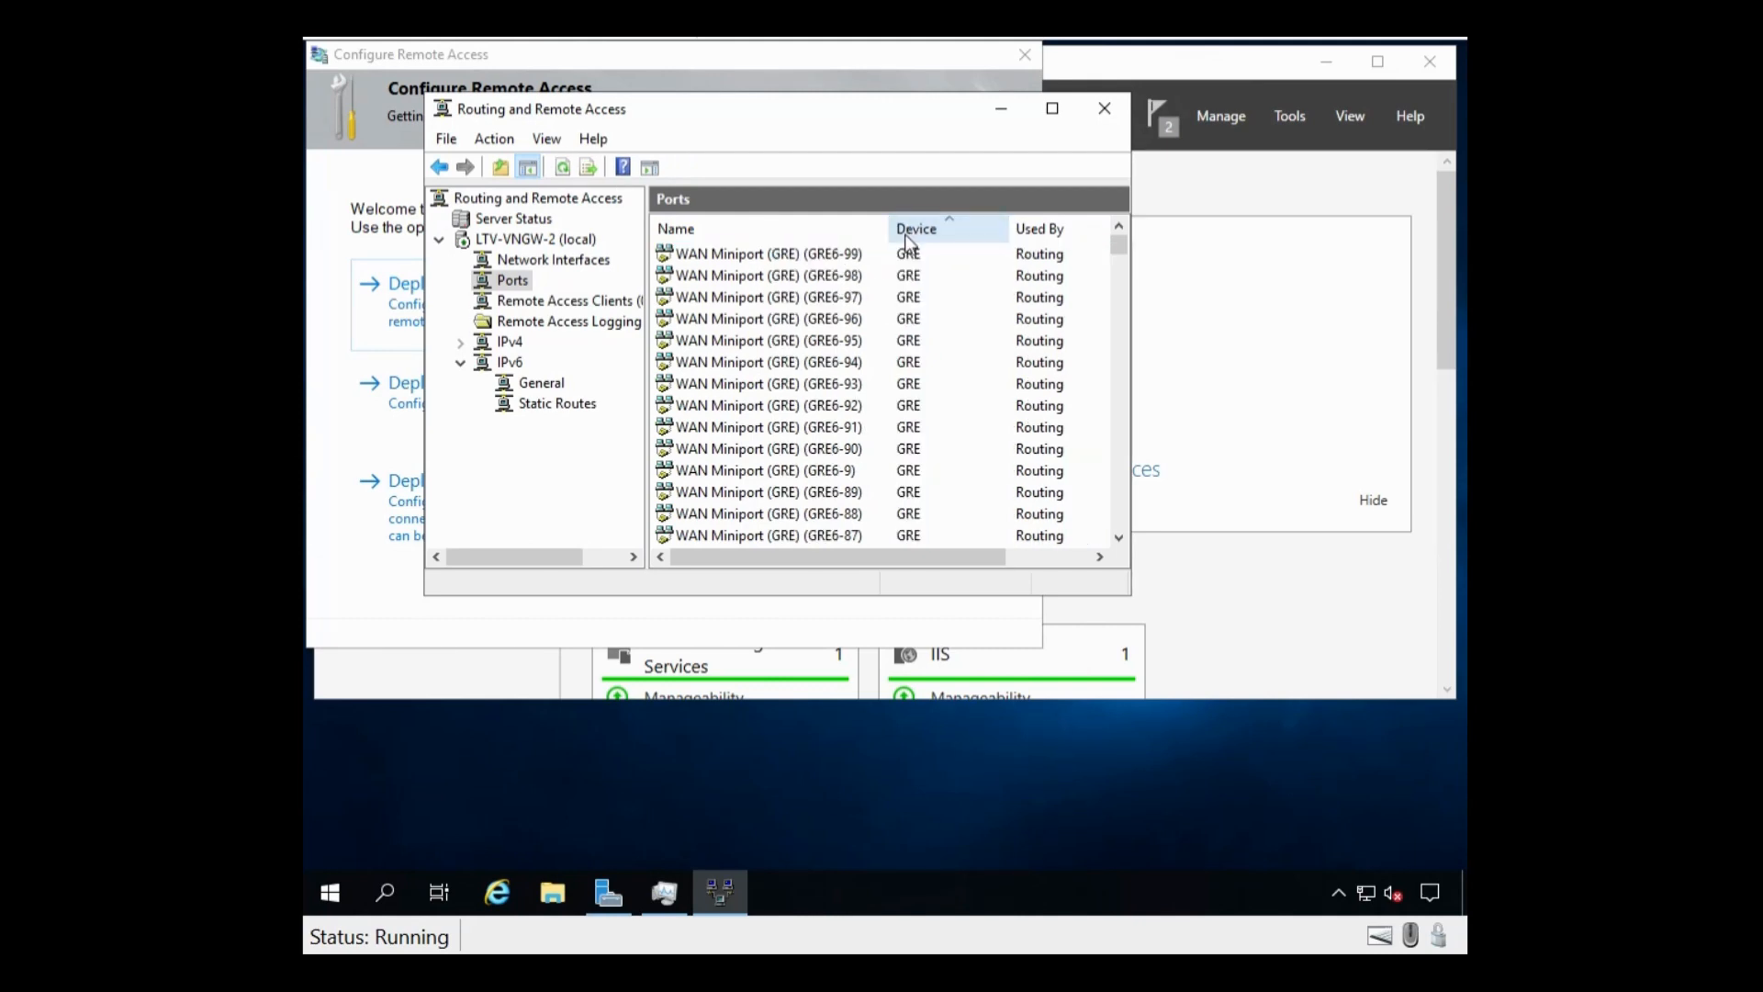
click(906, 236)
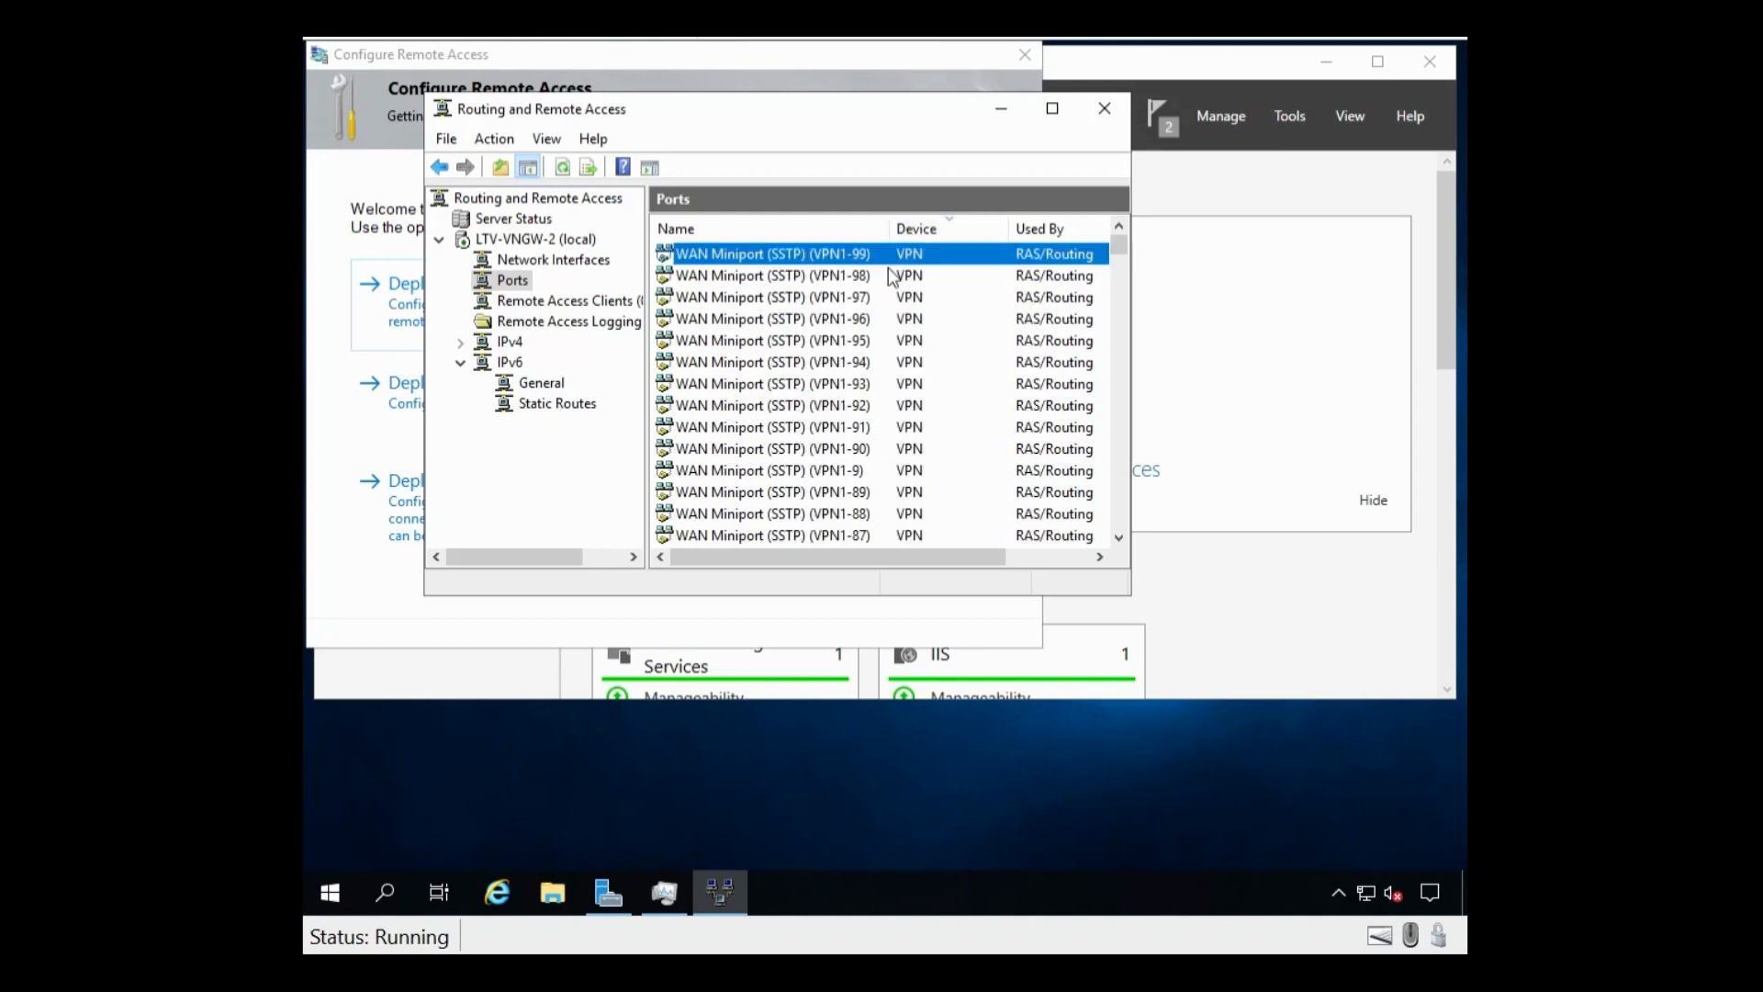
scroll(888, 275, down, 5)
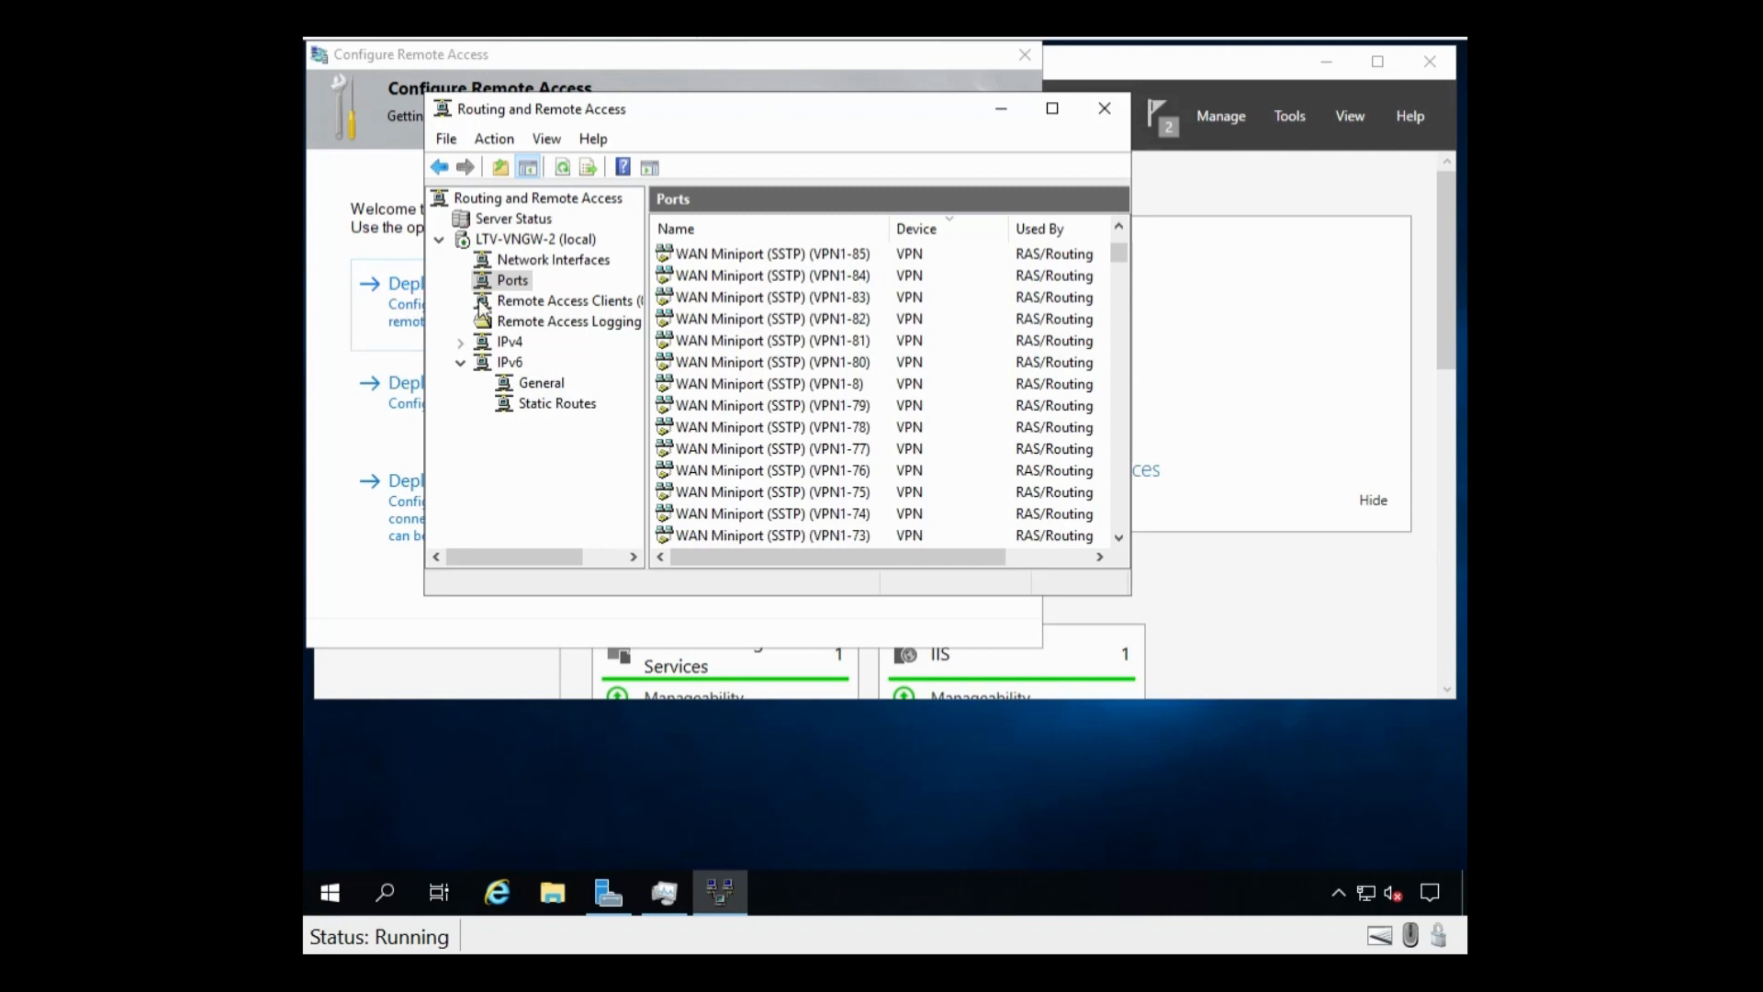
double_click(508, 343)
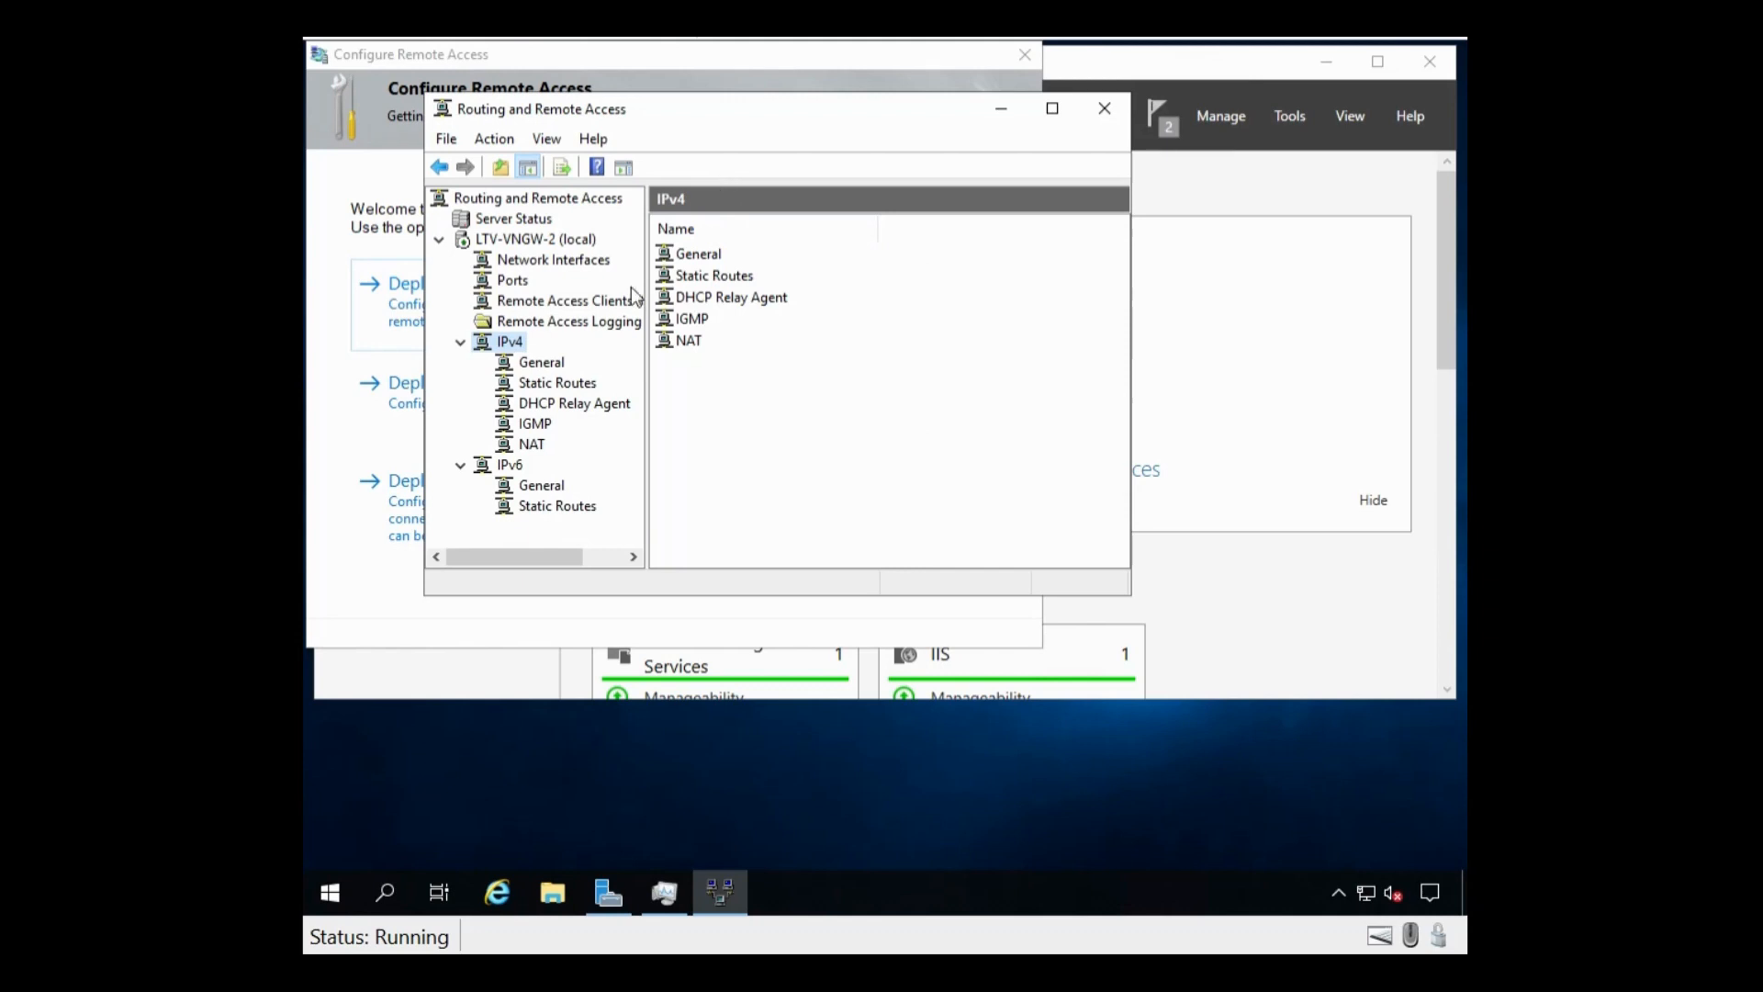
Step: Check the IPv4 interface addresses 10.0.0.152 and 192.168.7.227, then view the empty Static Routes list
click(541, 361)
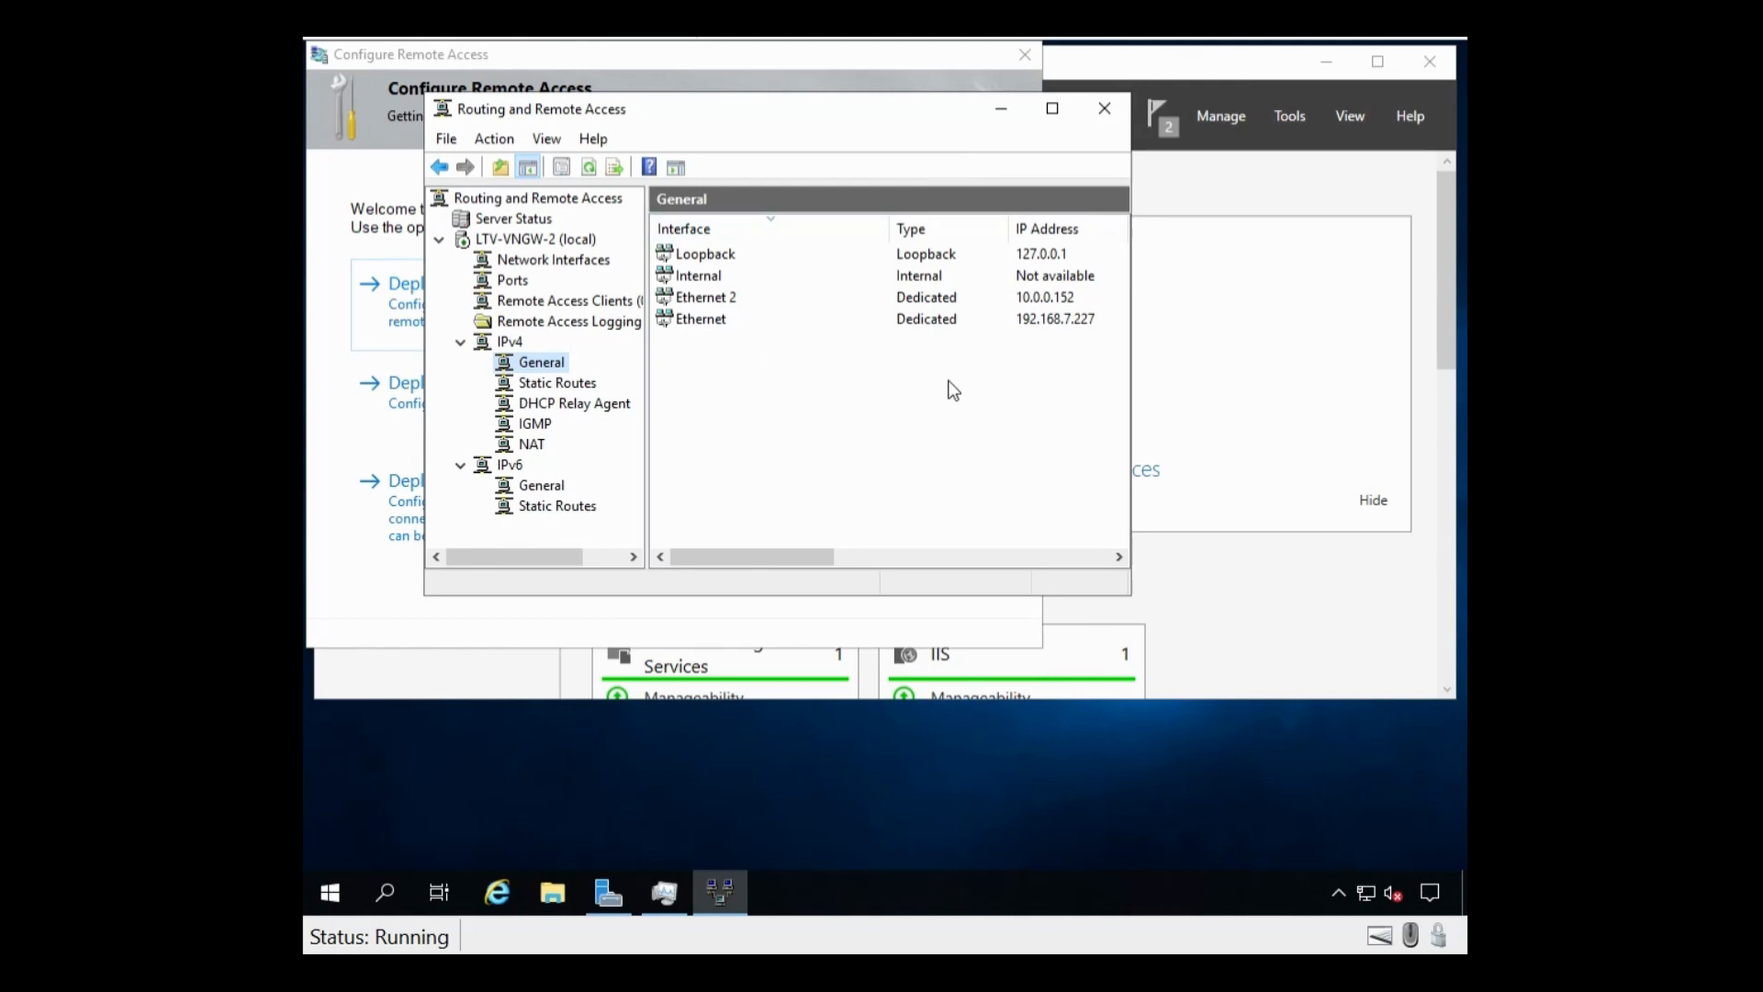
click(703, 322)
click(711, 298)
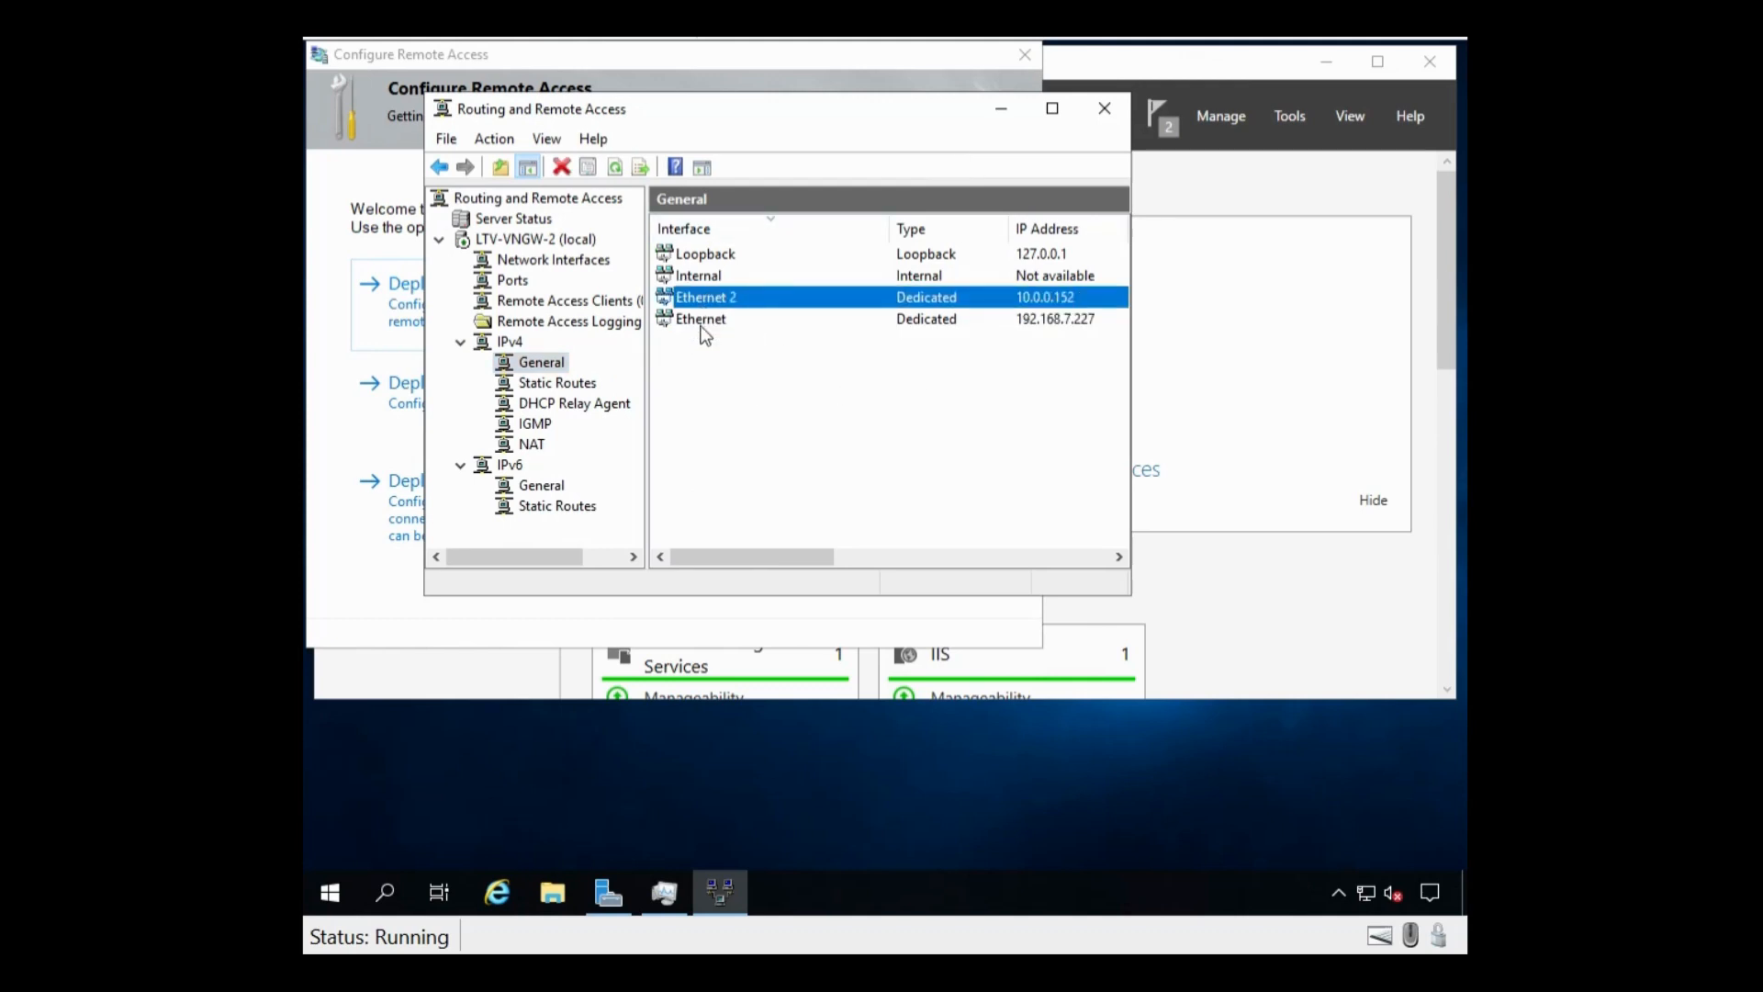
click(705, 323)
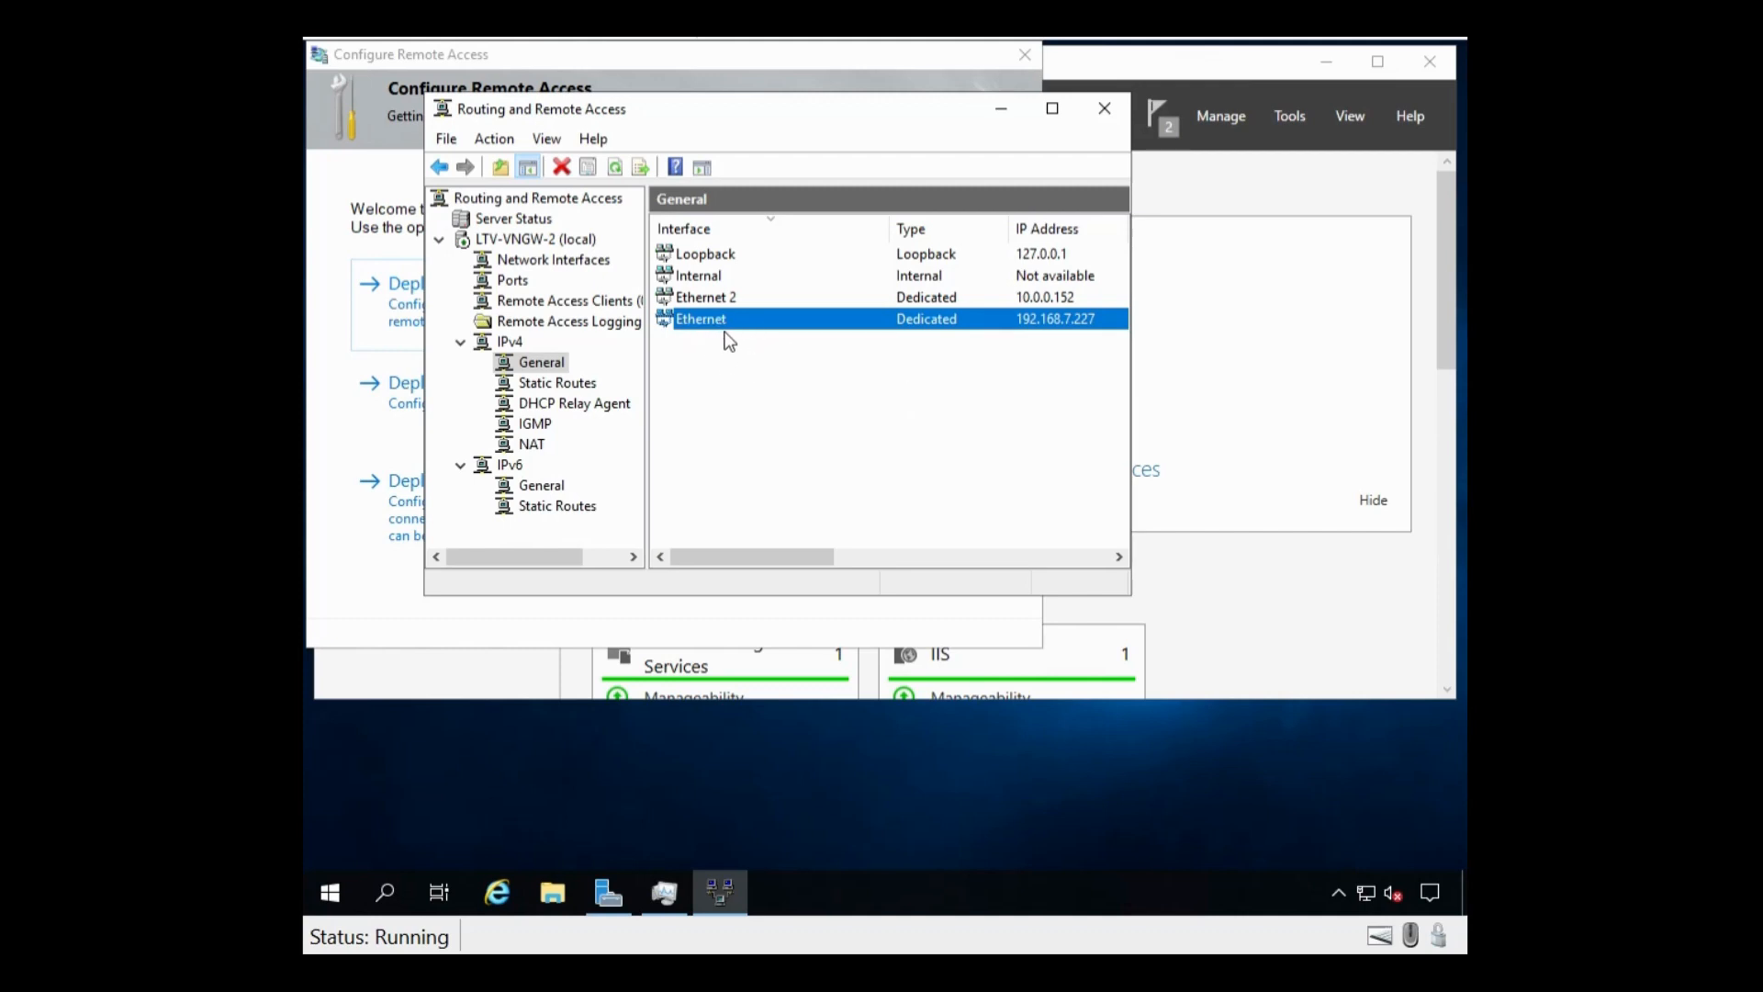
click(717, 299)
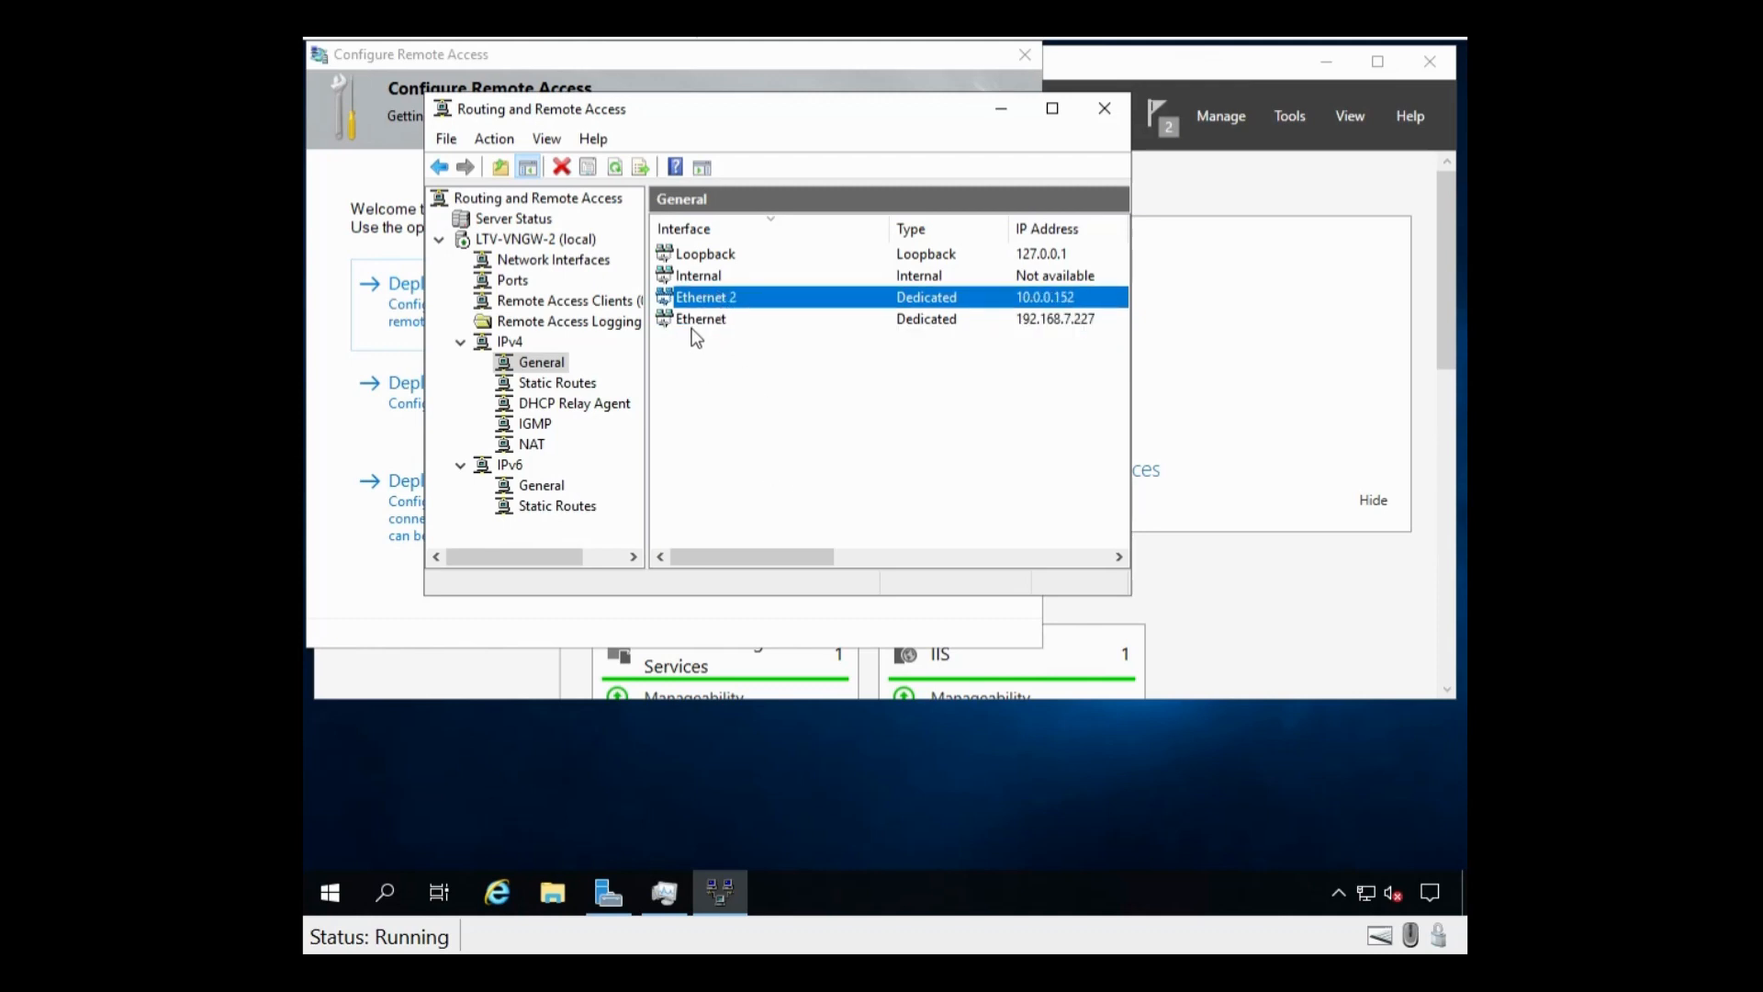
click(528, 386)
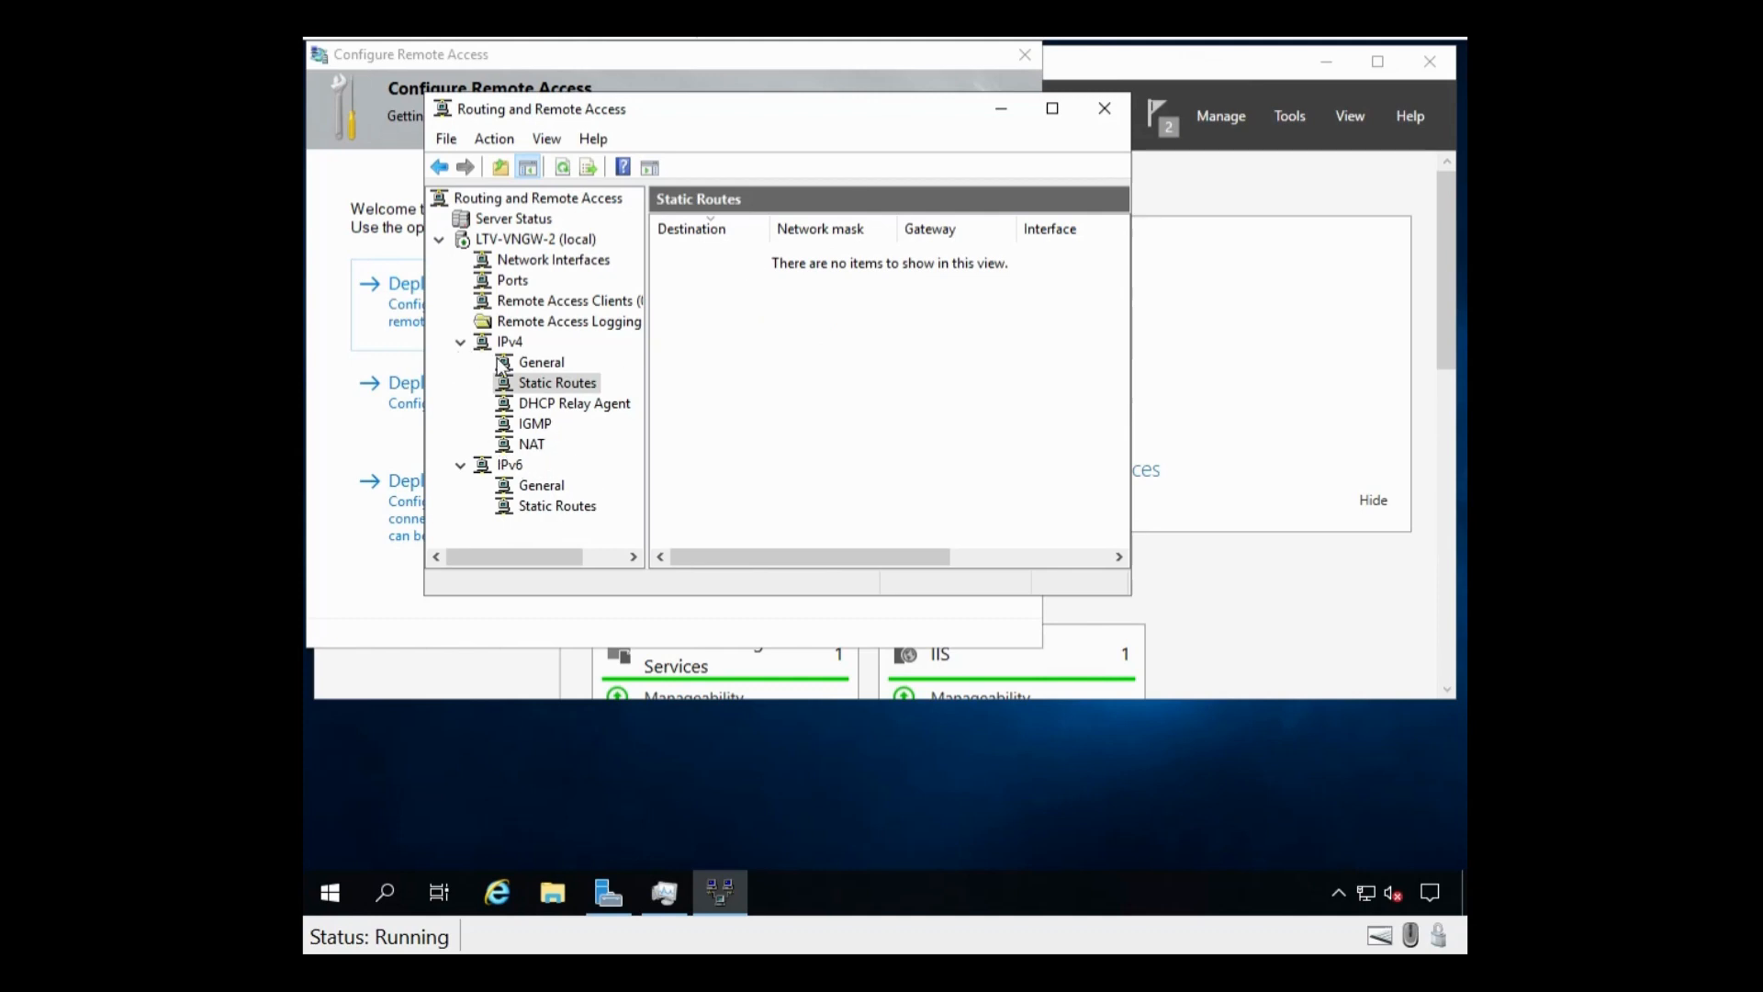
Step: Show the IPv4 NAT settings in the Routing and Remote Access console
click(525, 450)
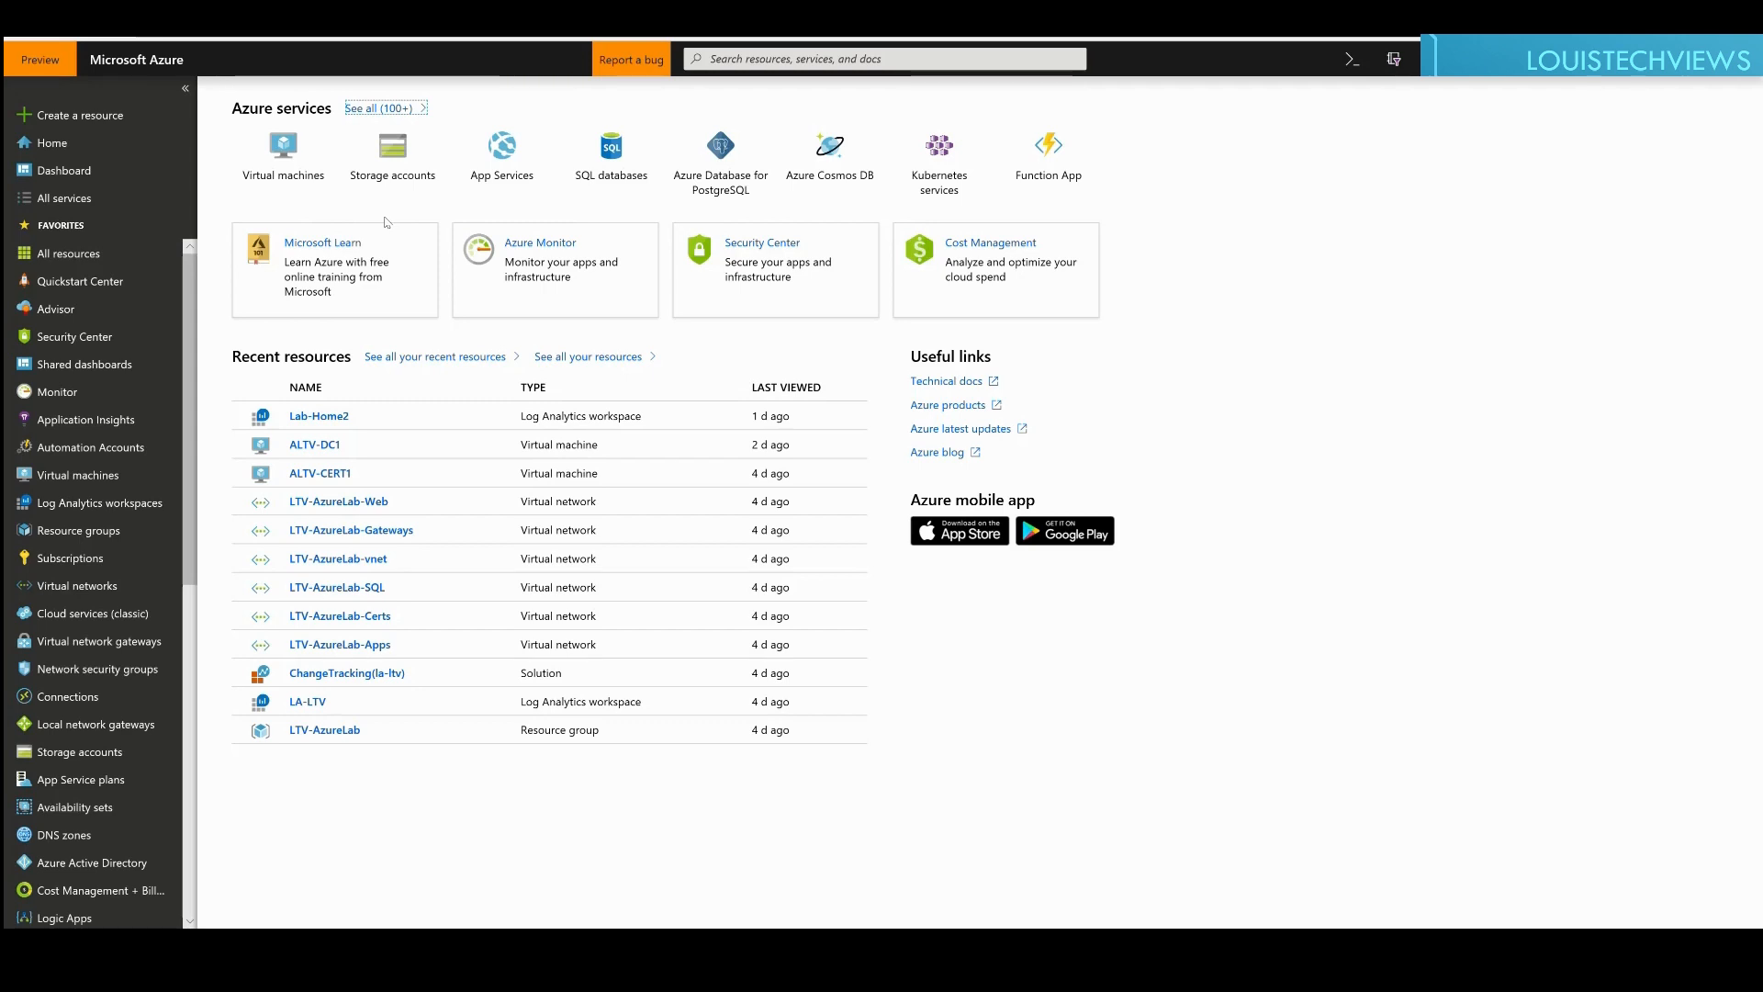
Step: Filter All services by 'virtual networks' and pick the Virtual networks service
click(61, 208)
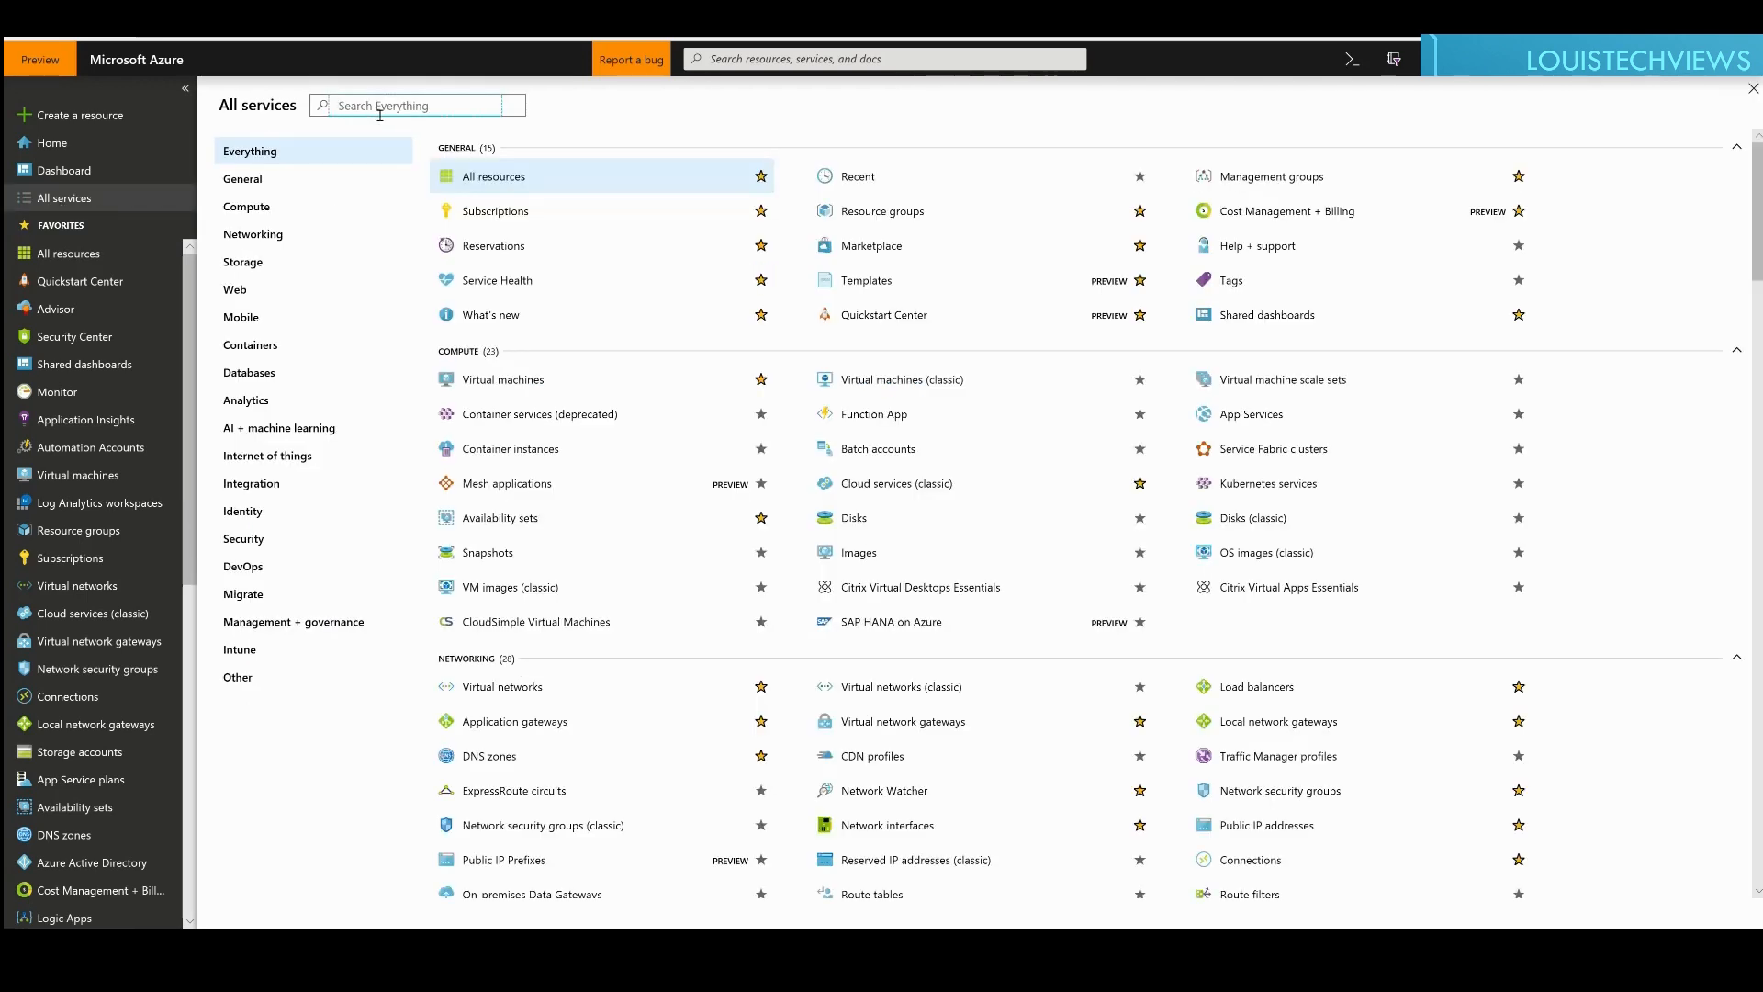
text(virtual networks)
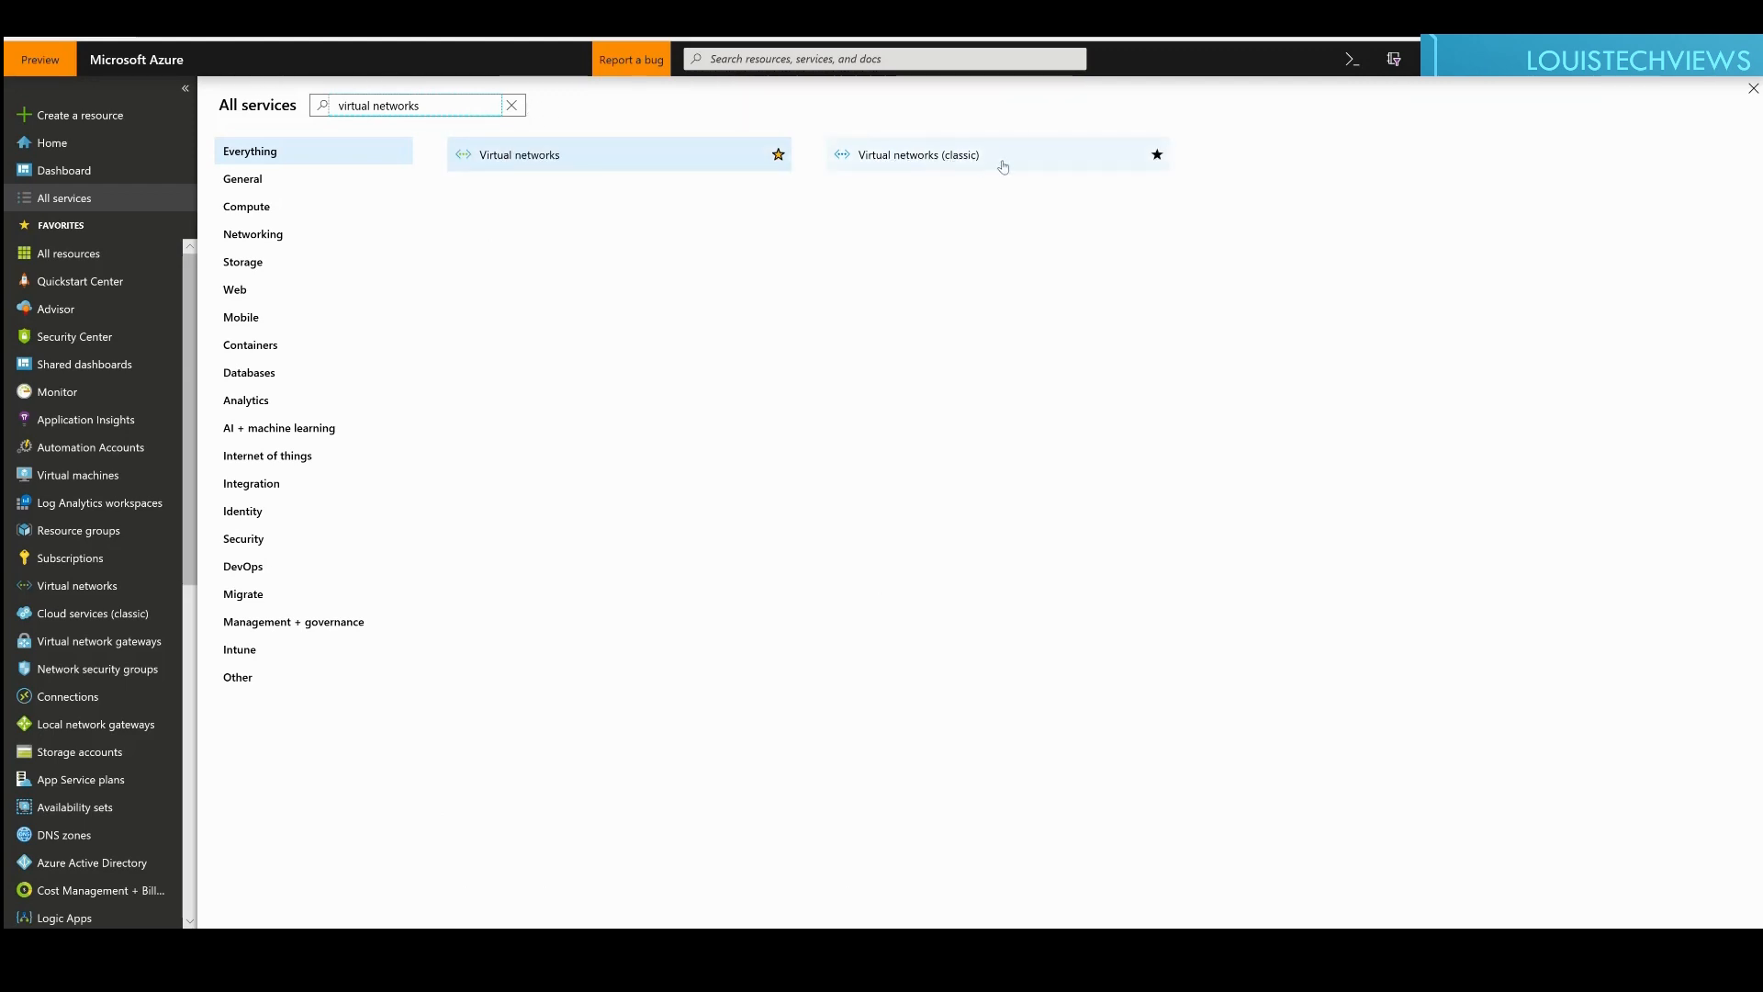
click(732, 168)
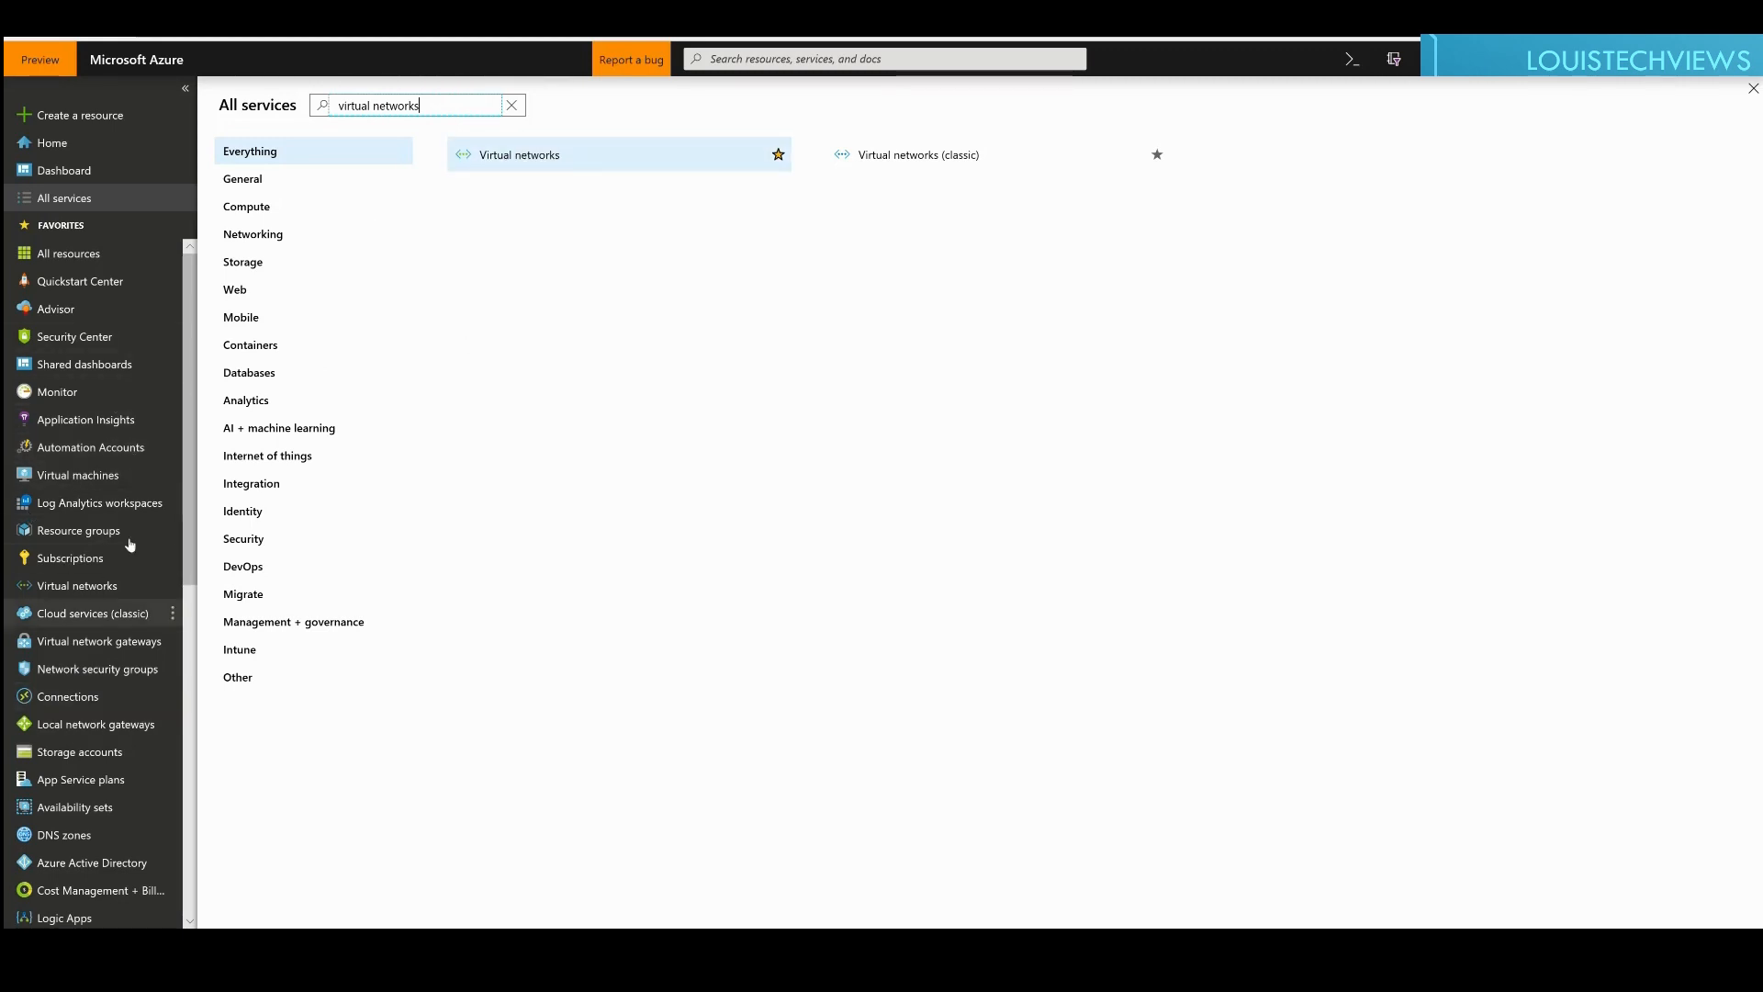
Step: Open the Virtual networks list showing the six LTV-AzureLab networks in North Central US
click(530, 158)
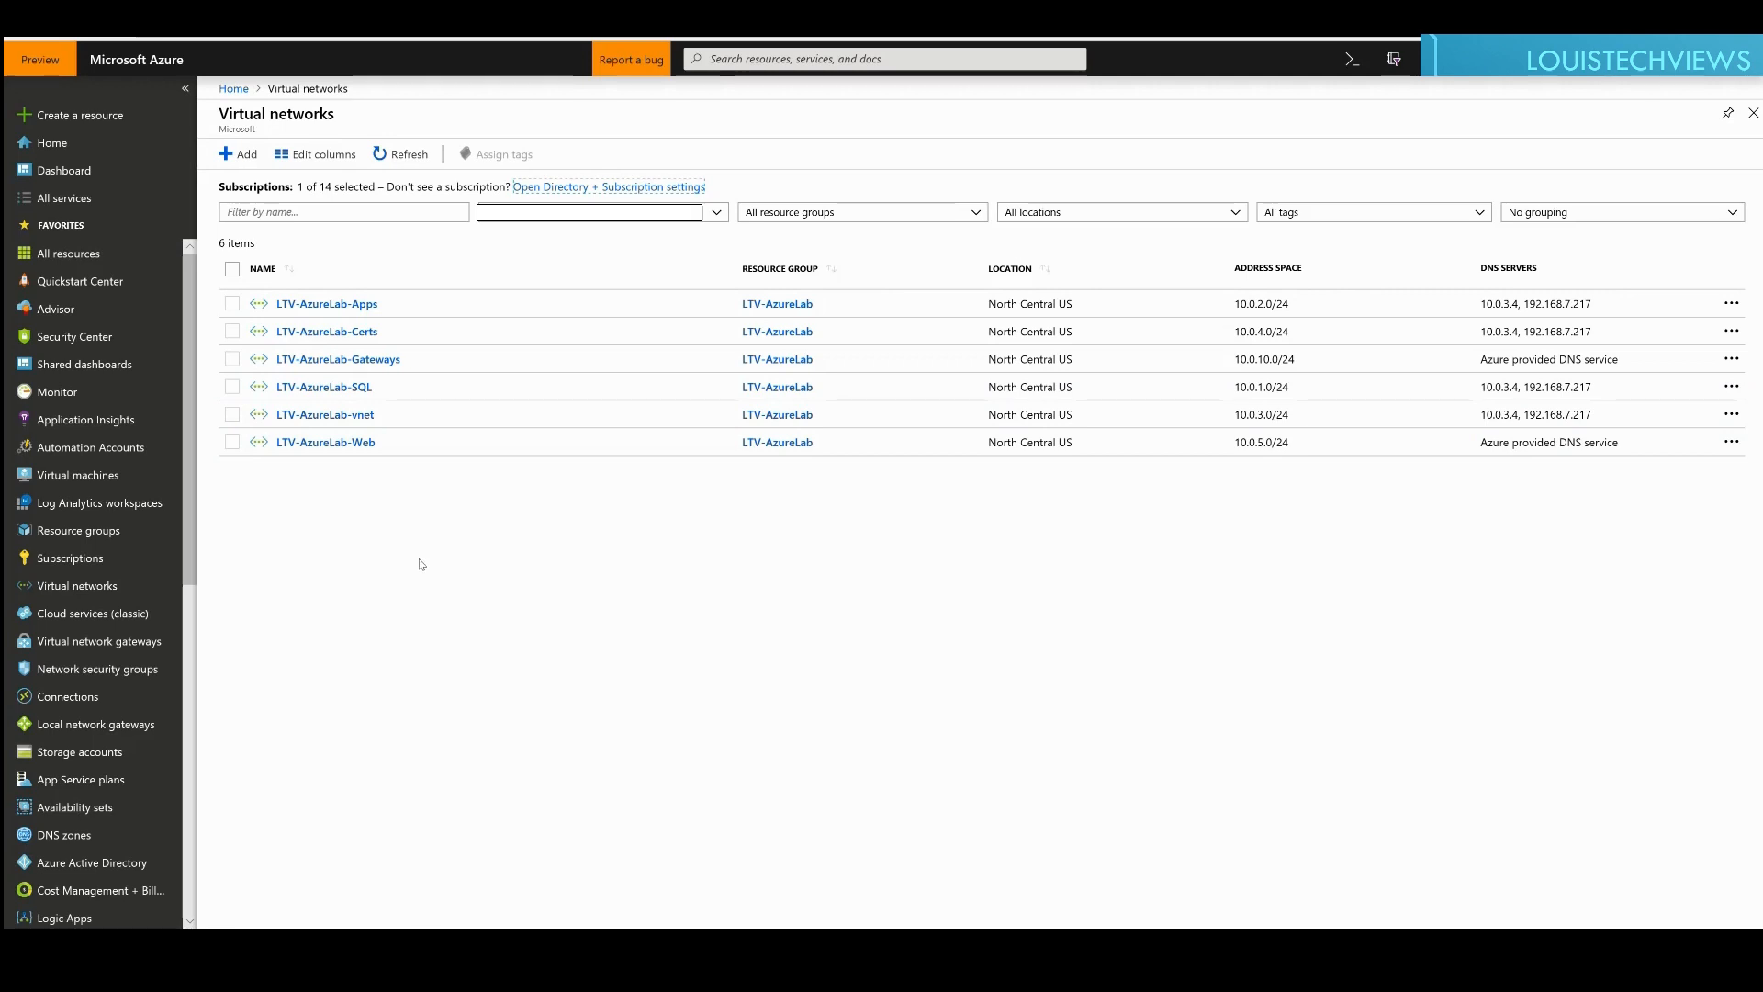
Step: Start a new virtual network named LTV-AzureLab-TestNetwork with address space 10.0.30.0/24
click(246, 155)
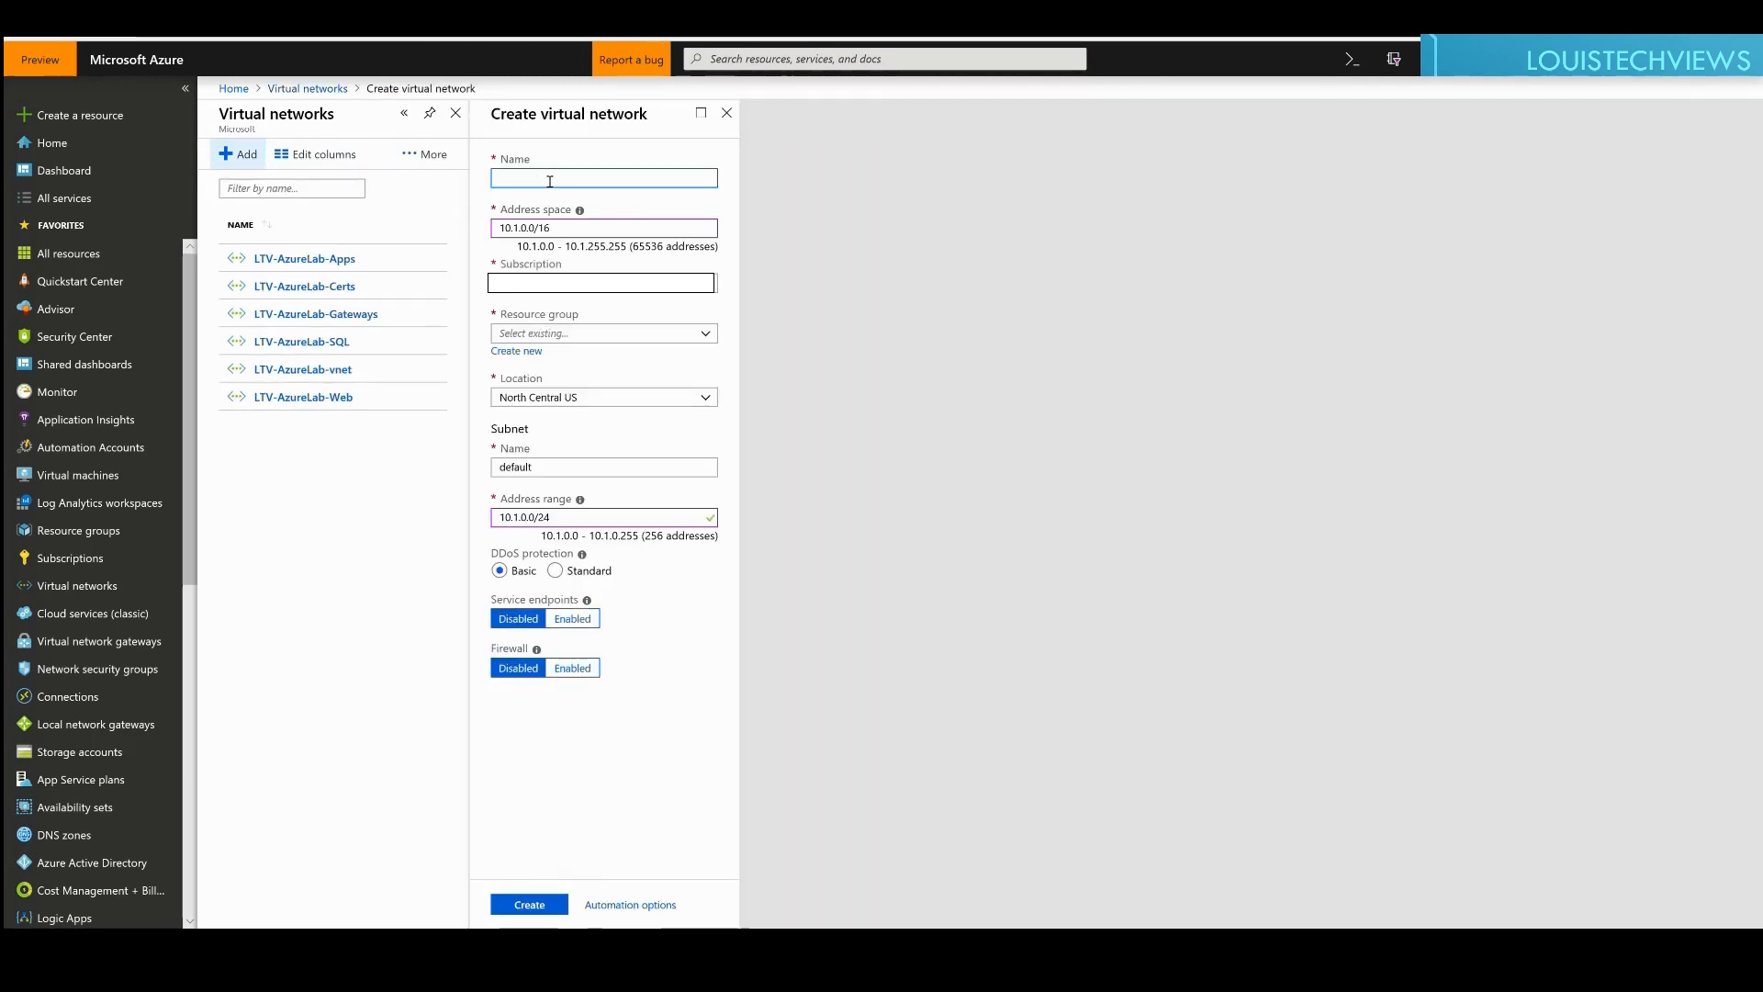
text(LTV-AzureLab-TestNetwork)
key(Tab)
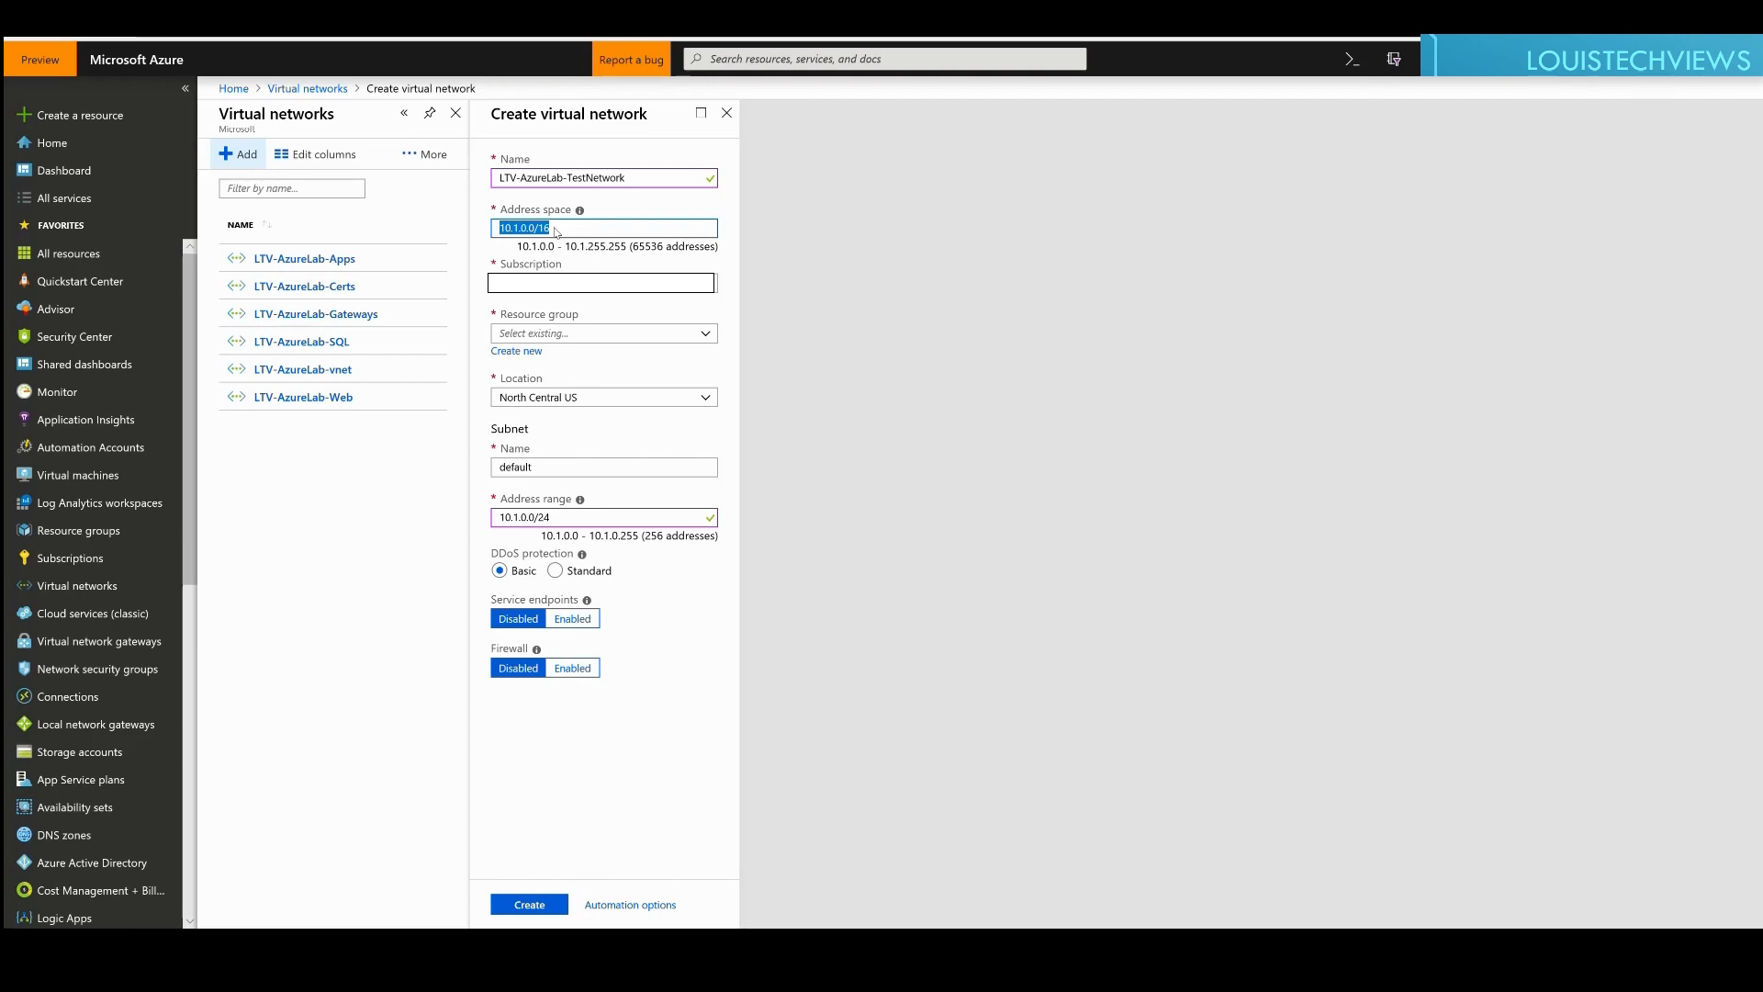
text(10.)
text(0.30.0)
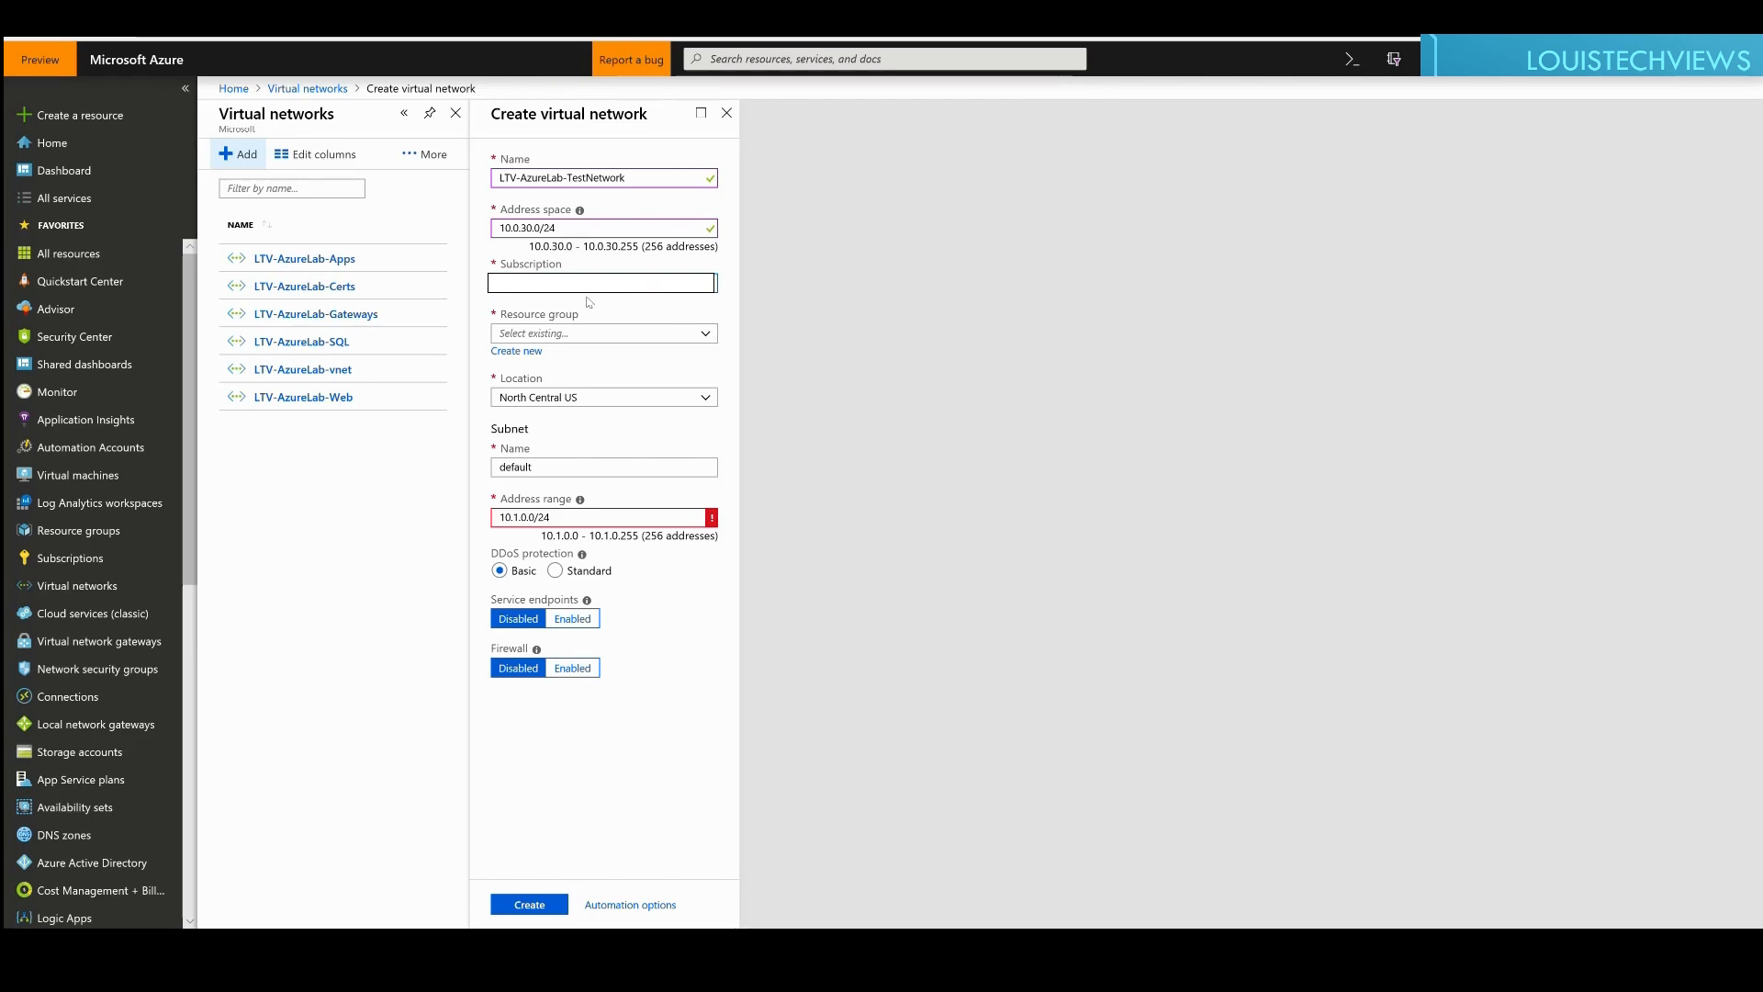
Step: Choose resource group LTV-AzureLab, keep North Central US as location, and review the default subnet fields
click(709, 338)
click(536, 500)
click(709, 402)
mouse_move(712, 452)
mouse_down()
mouse_move(721, 664)
mouse_move(706, 441)
mouse_up()
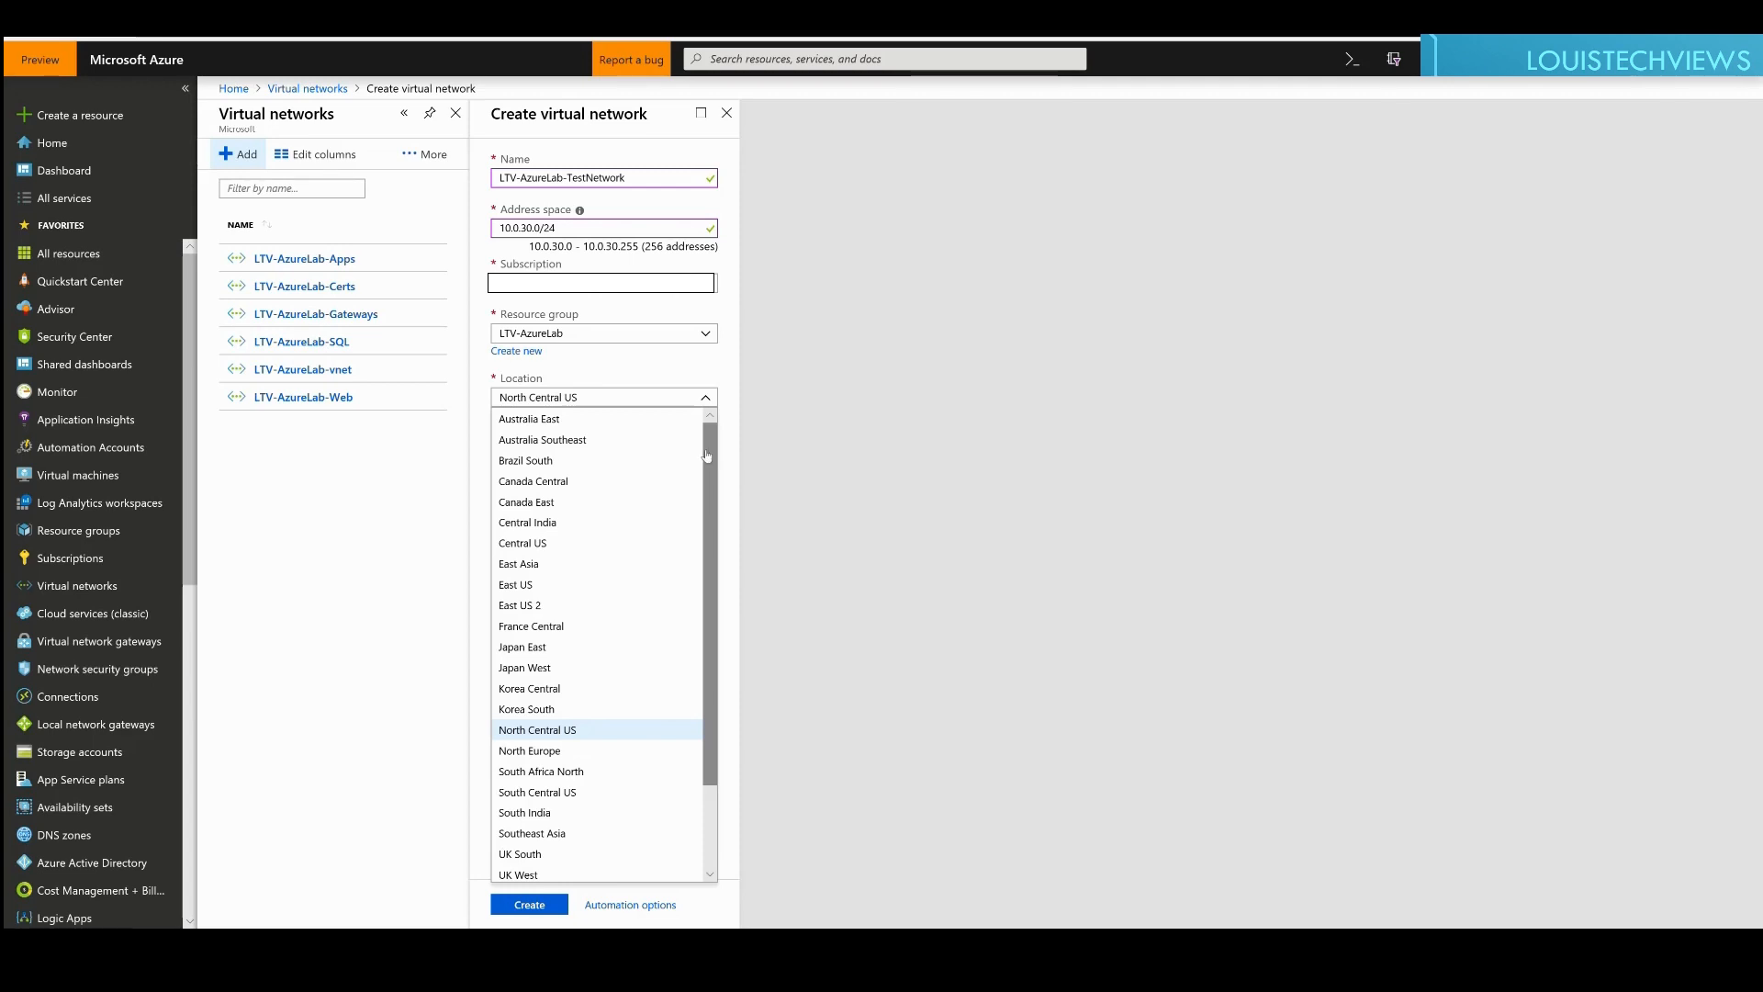
click(526, 732)
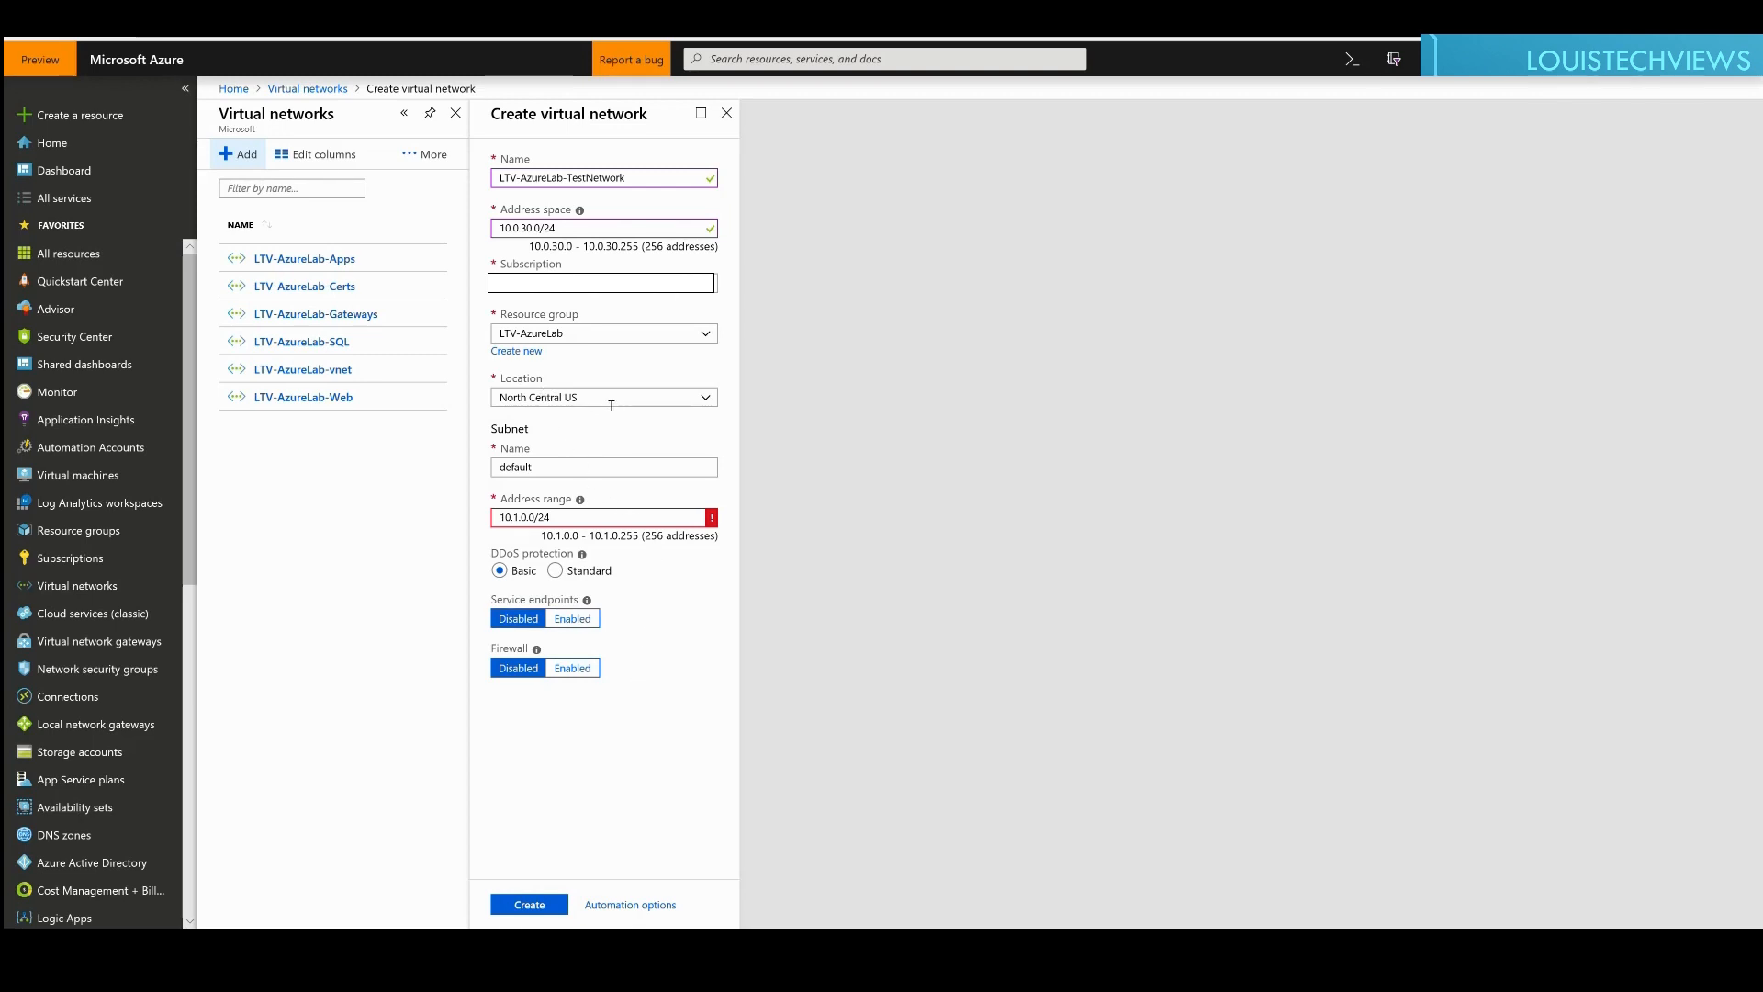
click(562, 474)
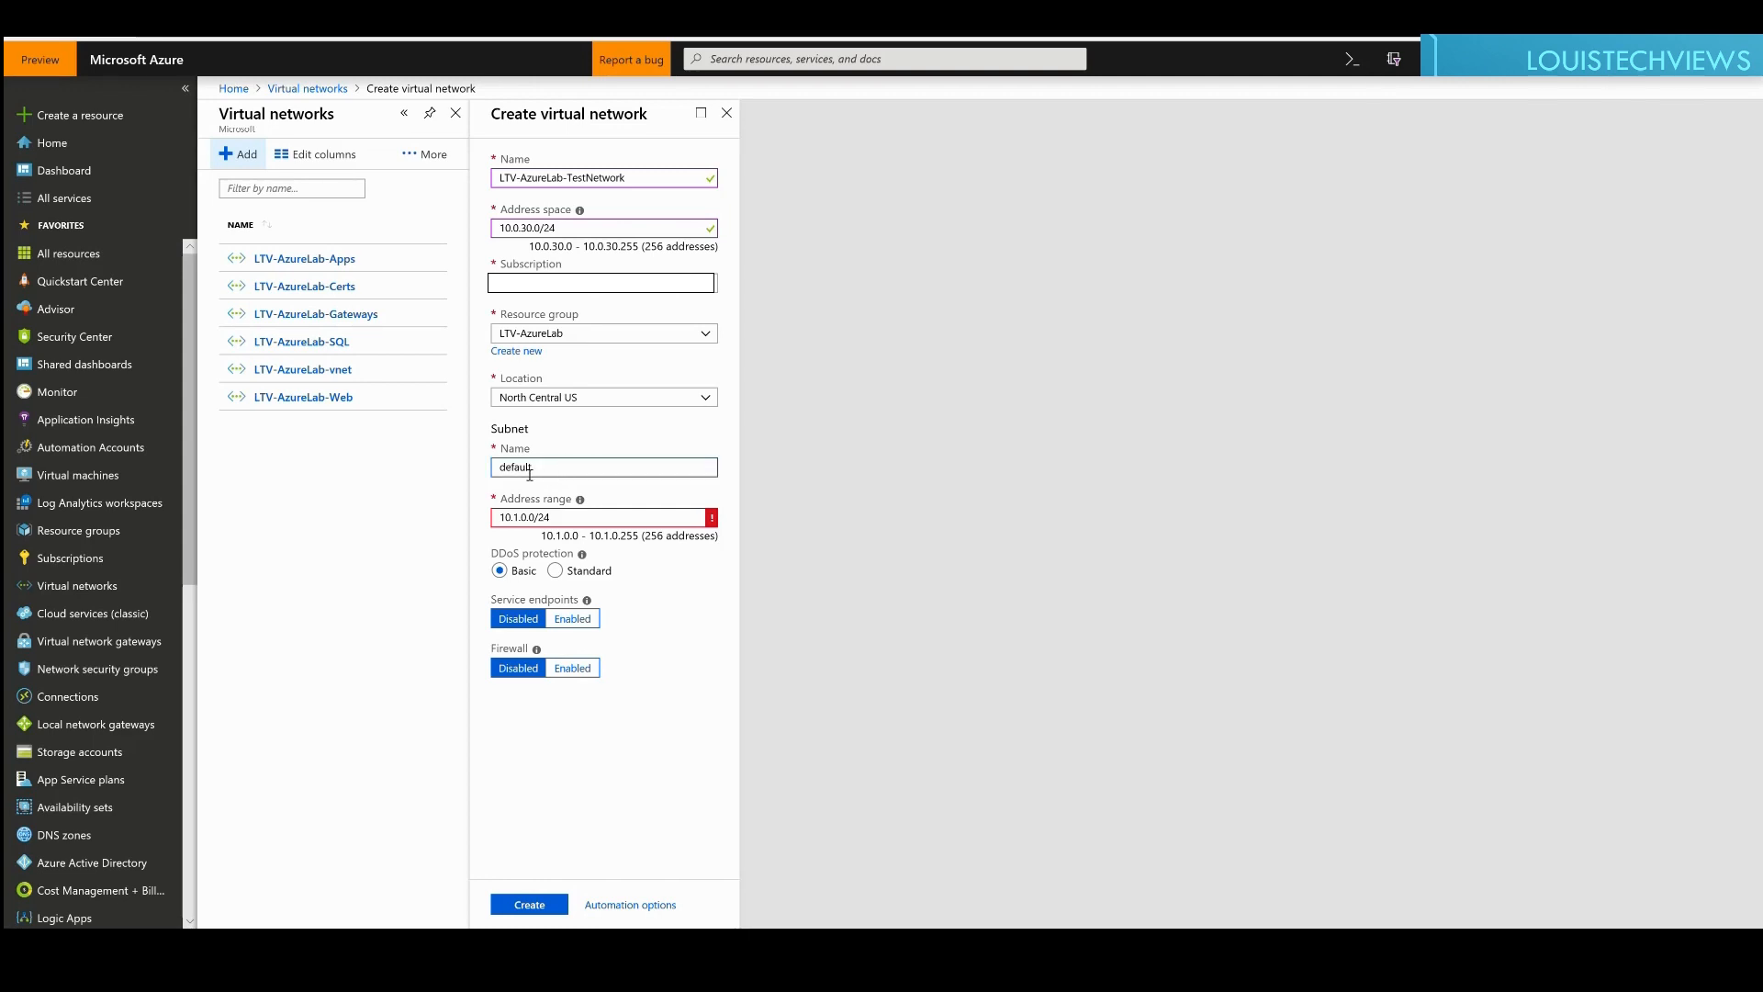
click(567, 519)
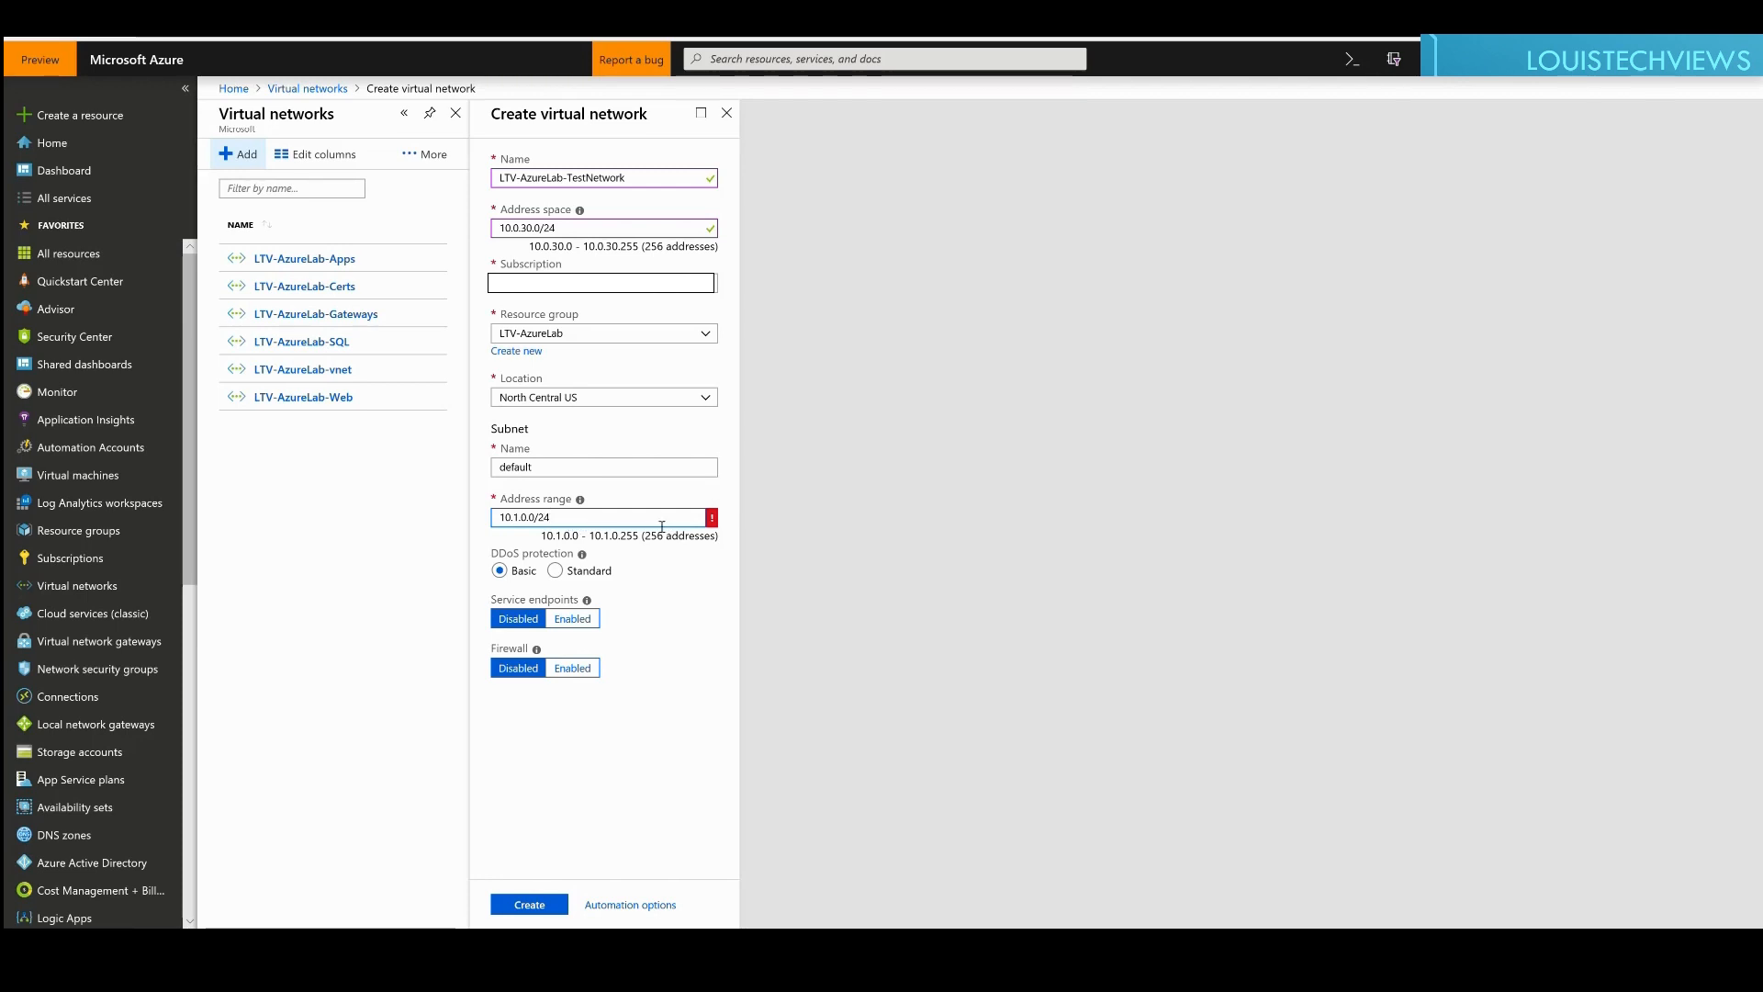
Step: Replace the default subnet range 10.1.0.0/24 with 10.0.30.0/25
drag(590, 528, 501, 519)
text(10.0.30.0/24)
key(Tab)
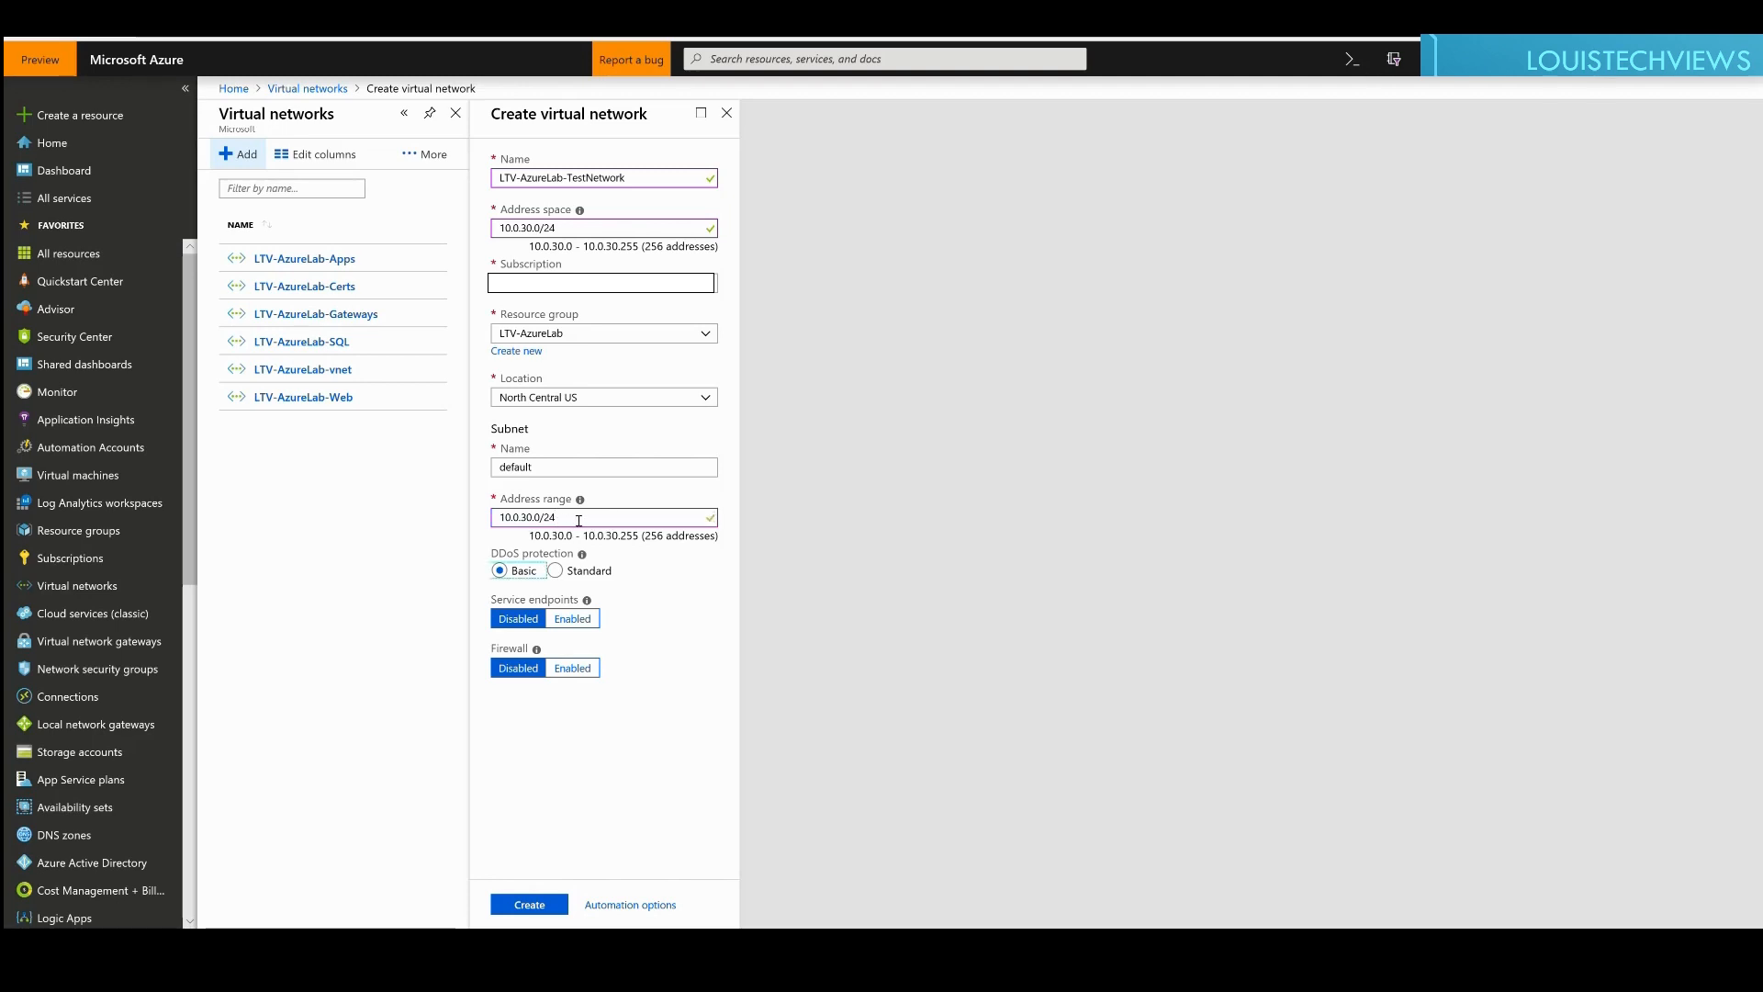
drag(501, 227, 557, 229)
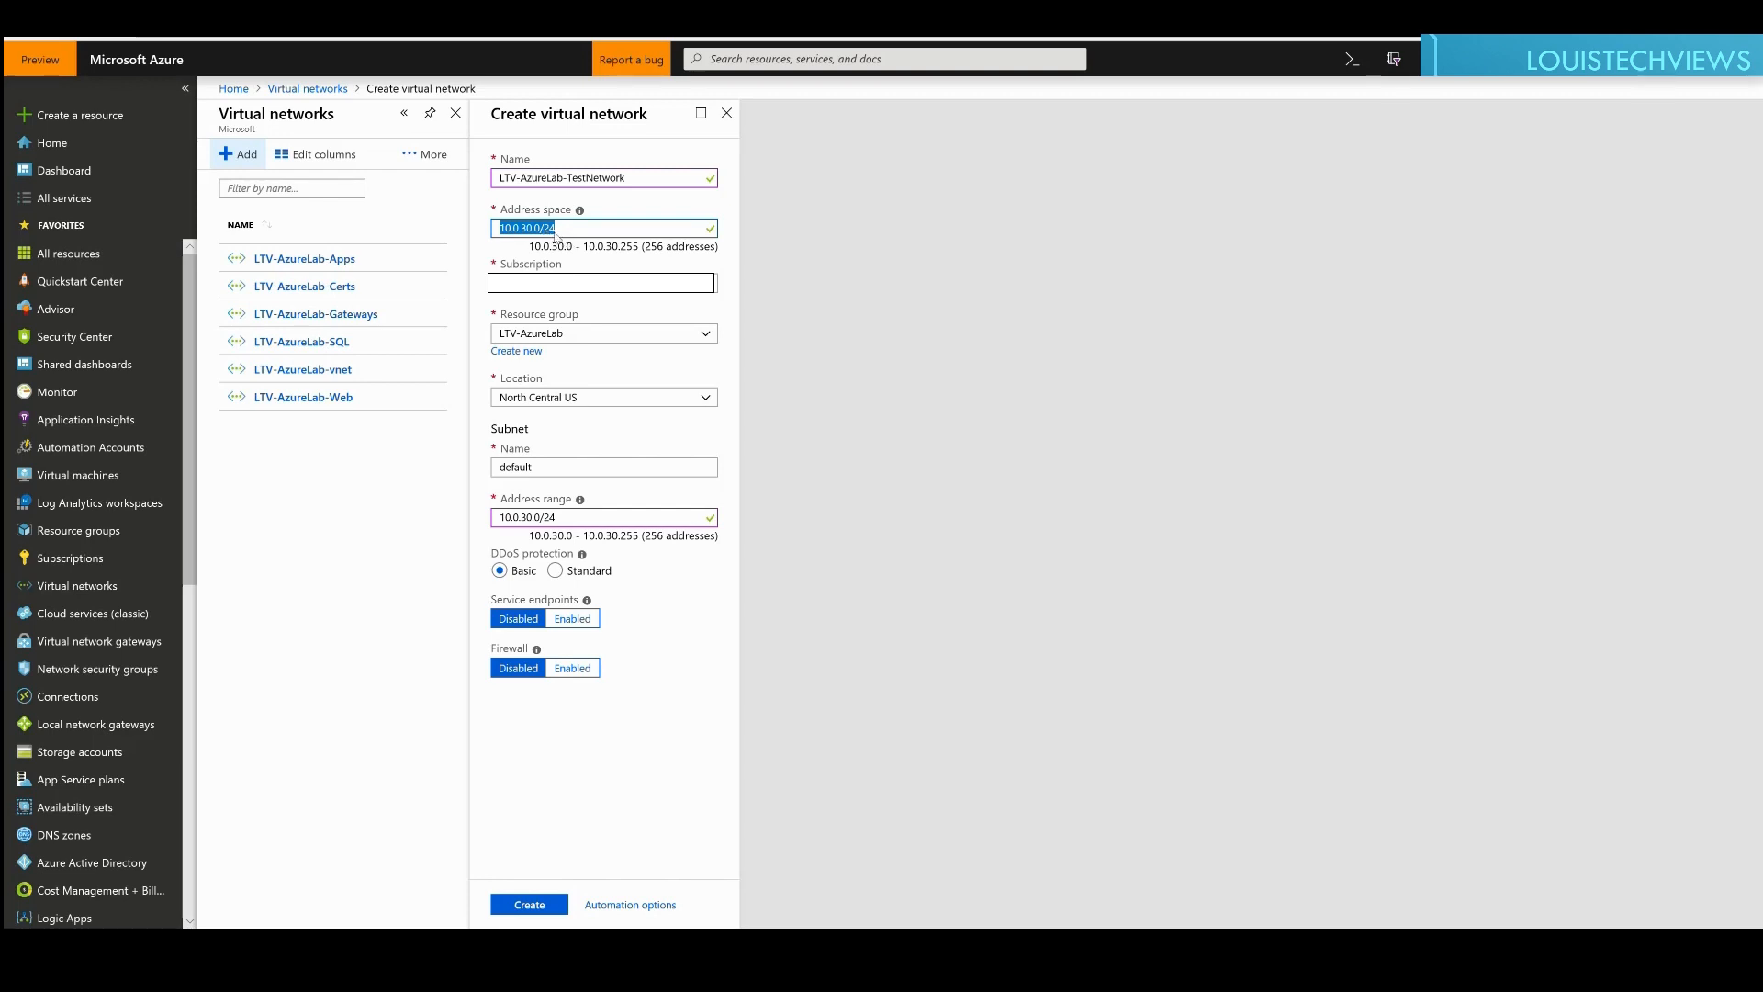
click(550, 475)
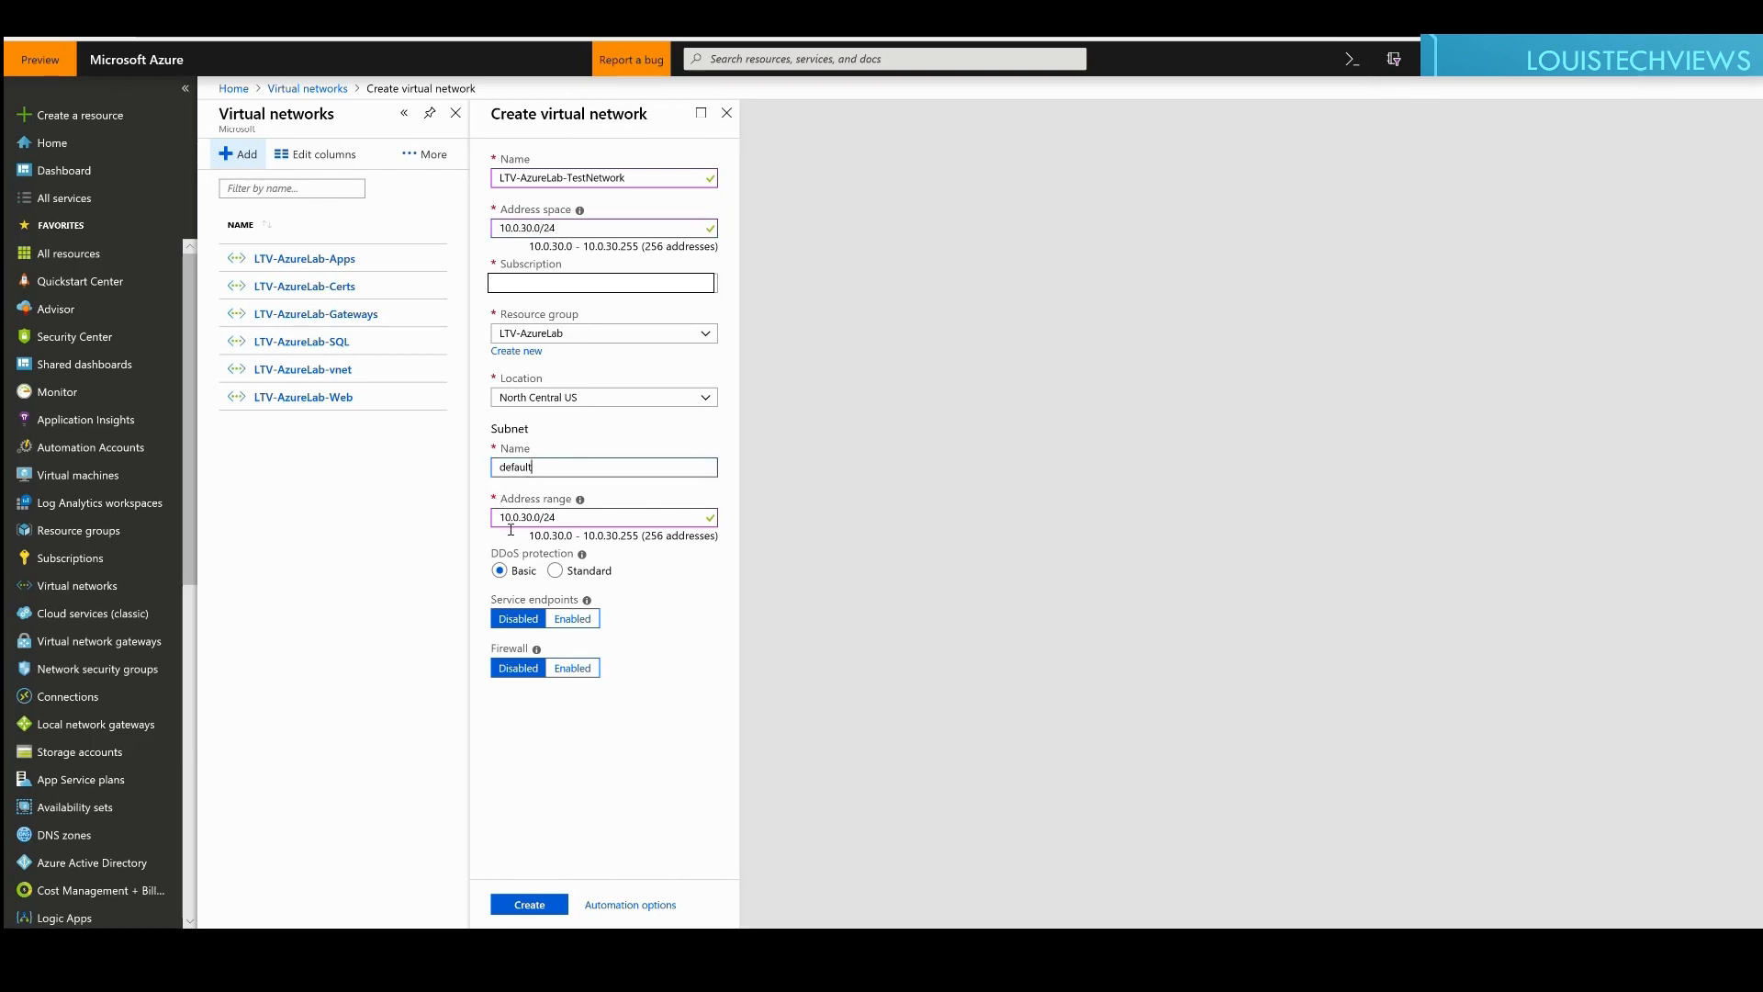
drag(560, 517, 511, 516)
click(580, 522)
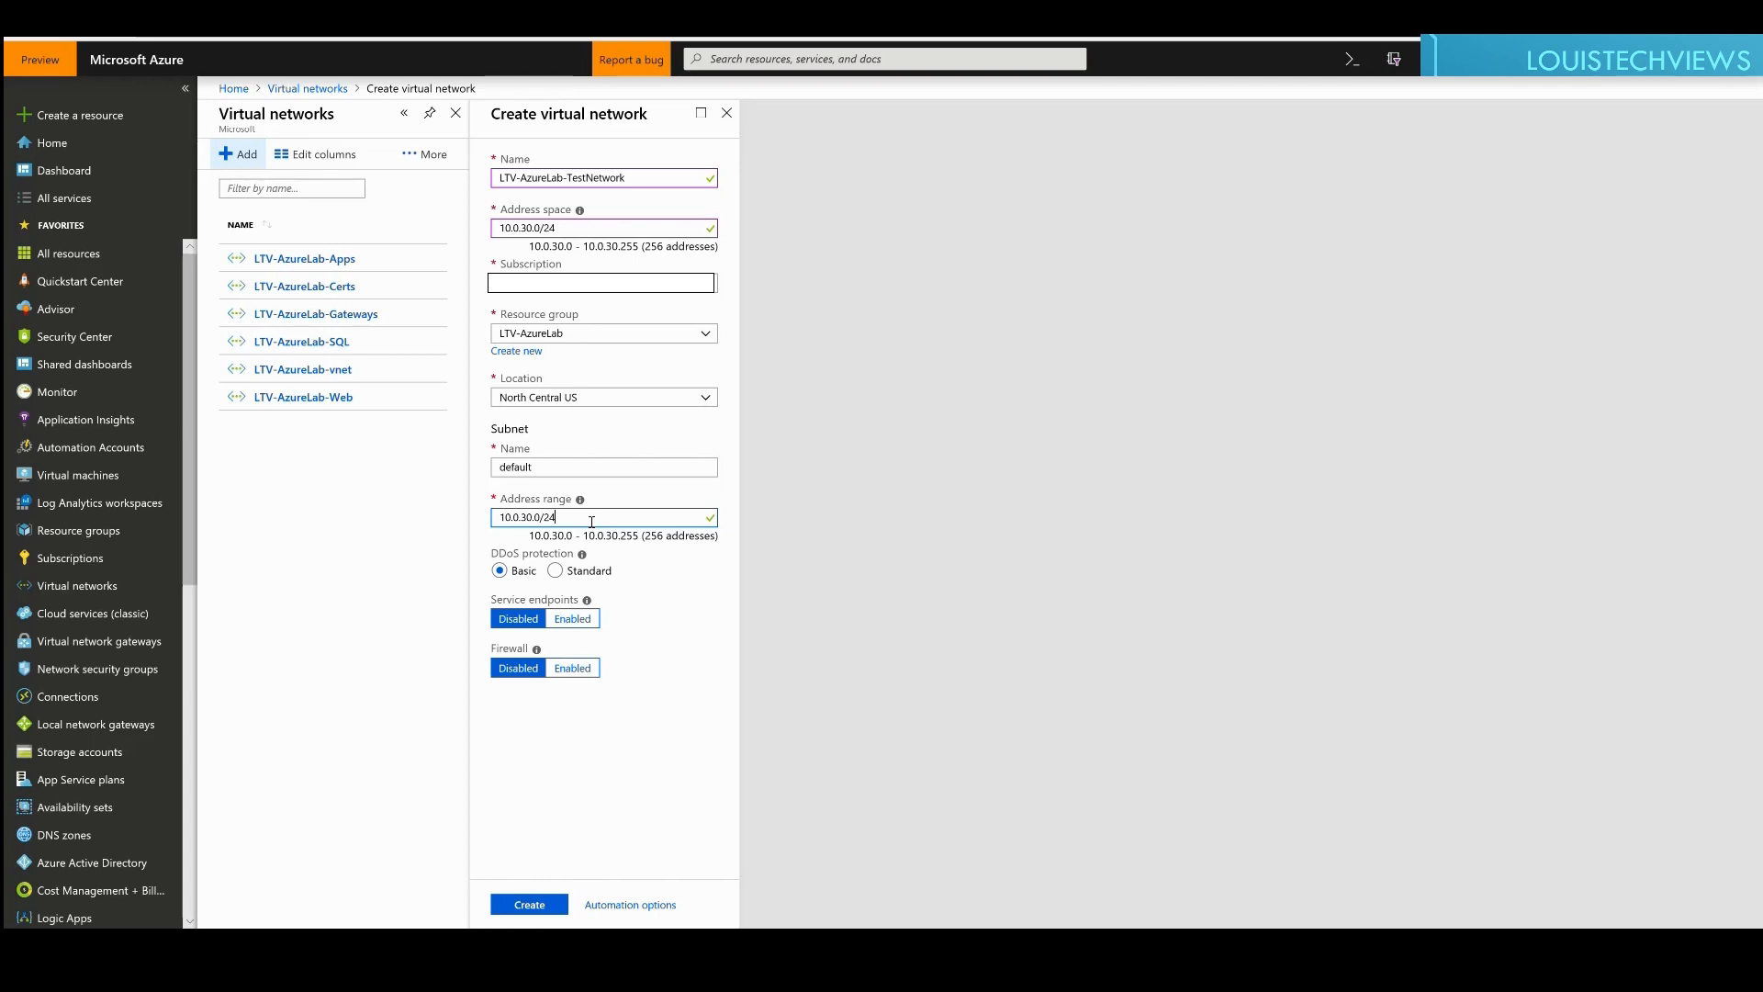
key(BackSpace)
text(5)
key(Tab)
Step: Try Standard DDoS protection, revert to Basic, and enable service endpoints for the subnet
click(591, 521)
click(577, 571)
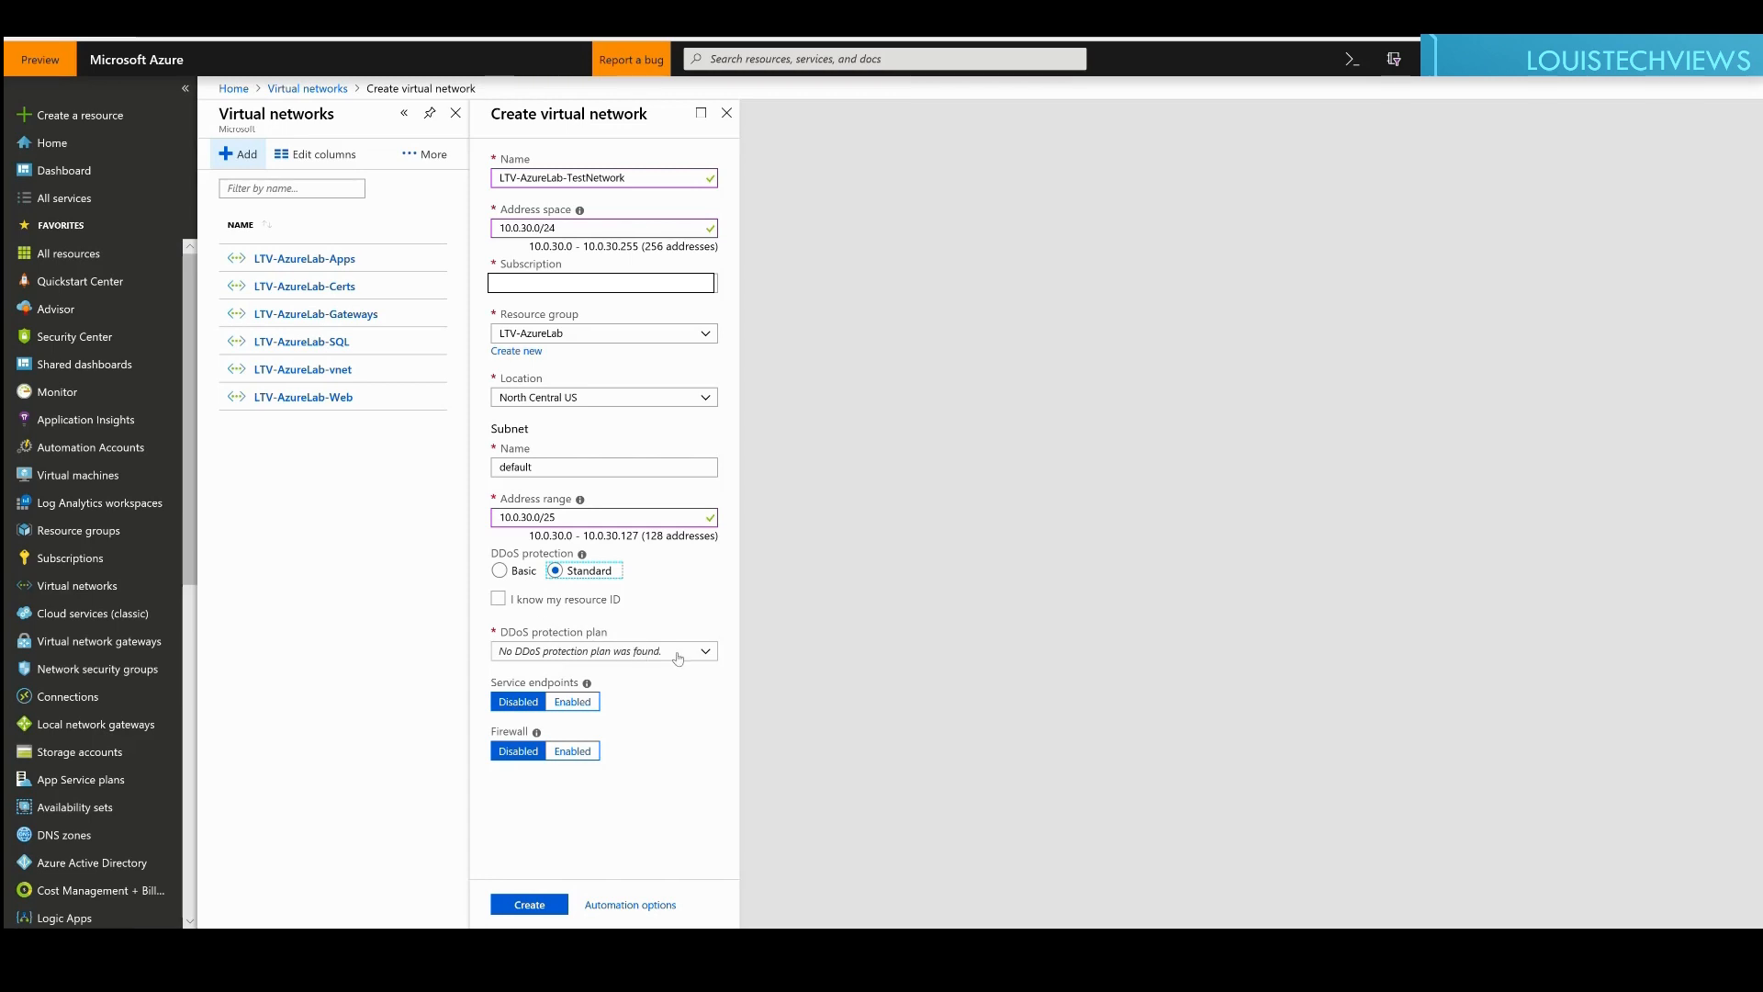
click(710, 652)
click(710, 653)
click(512, 577)
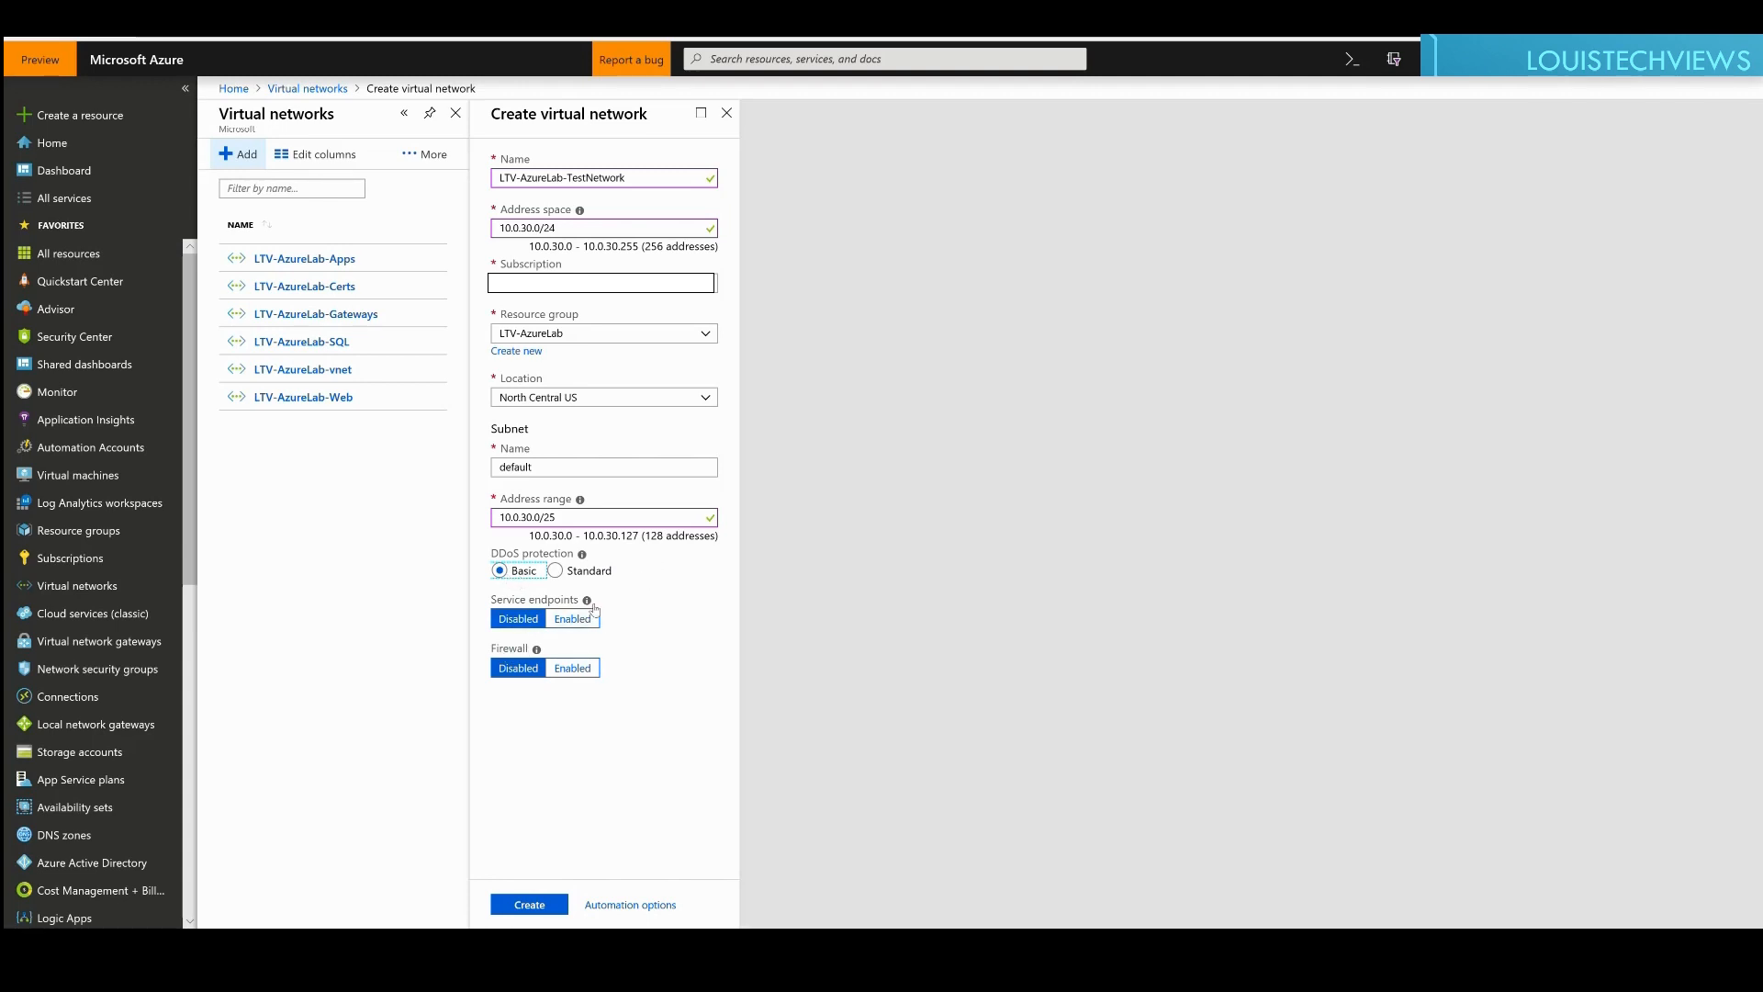
mouse_move(587, 602)
click(551, 617)
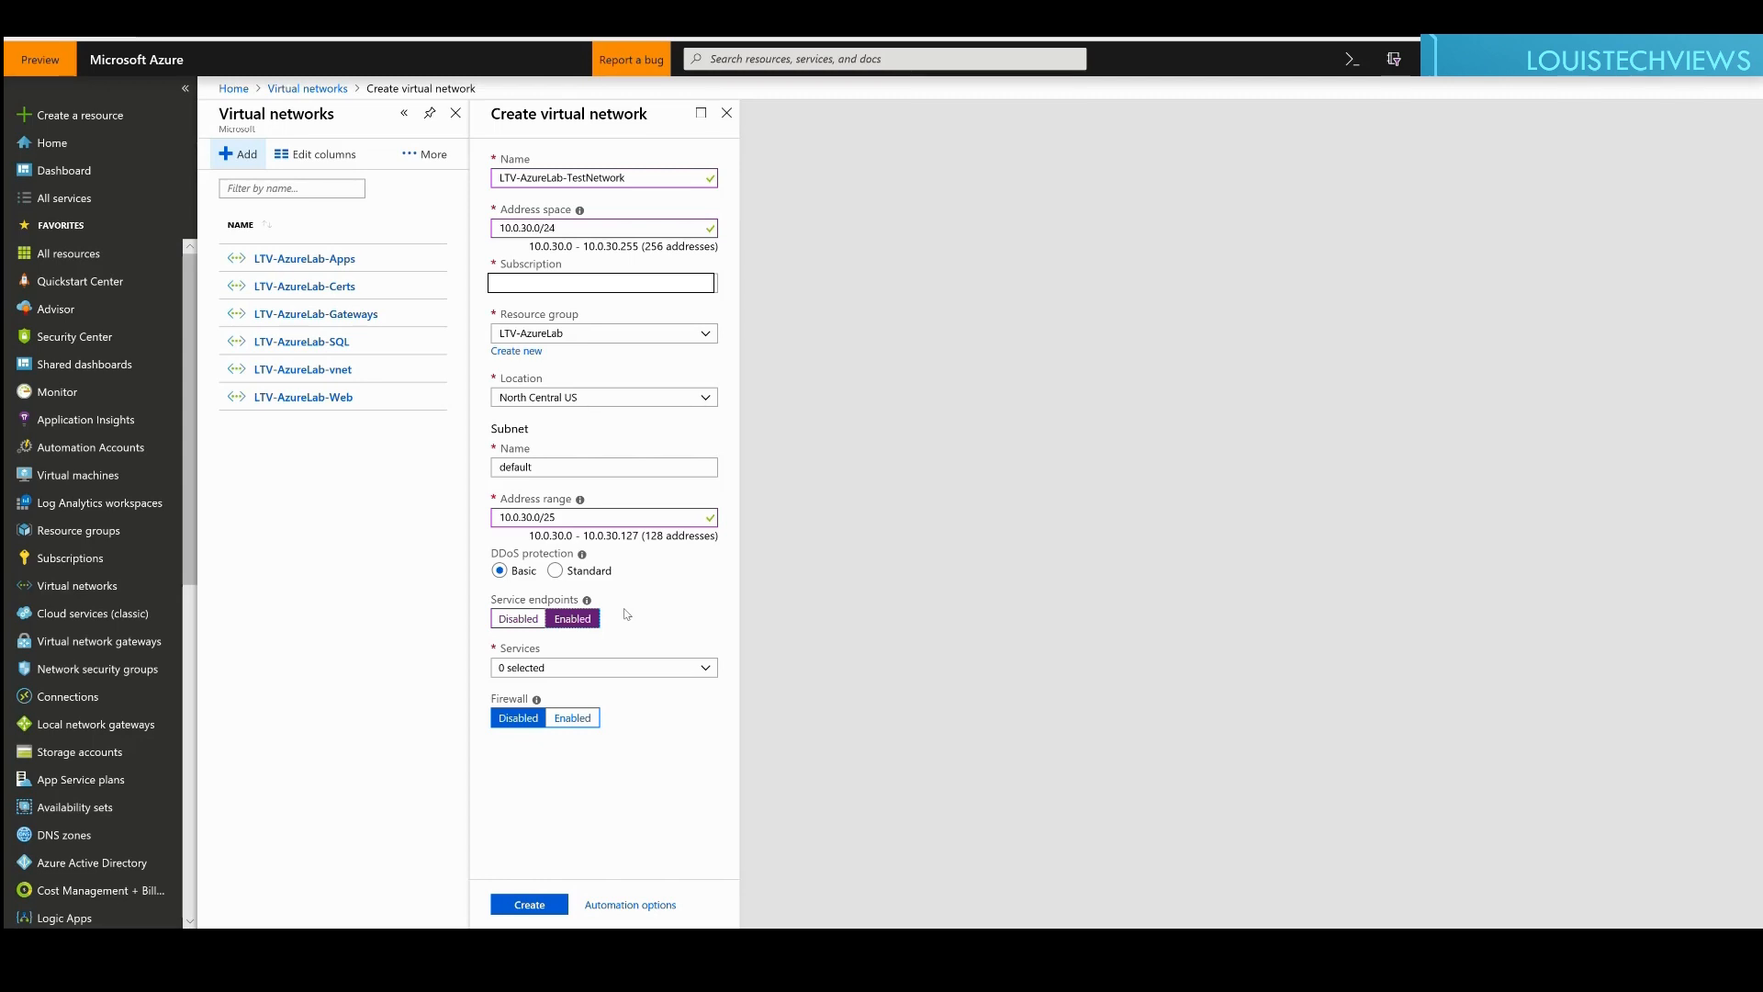
Step: Leave service endpoints Disabled without selecting any service, with firewall still Disabled
click(705, 669)
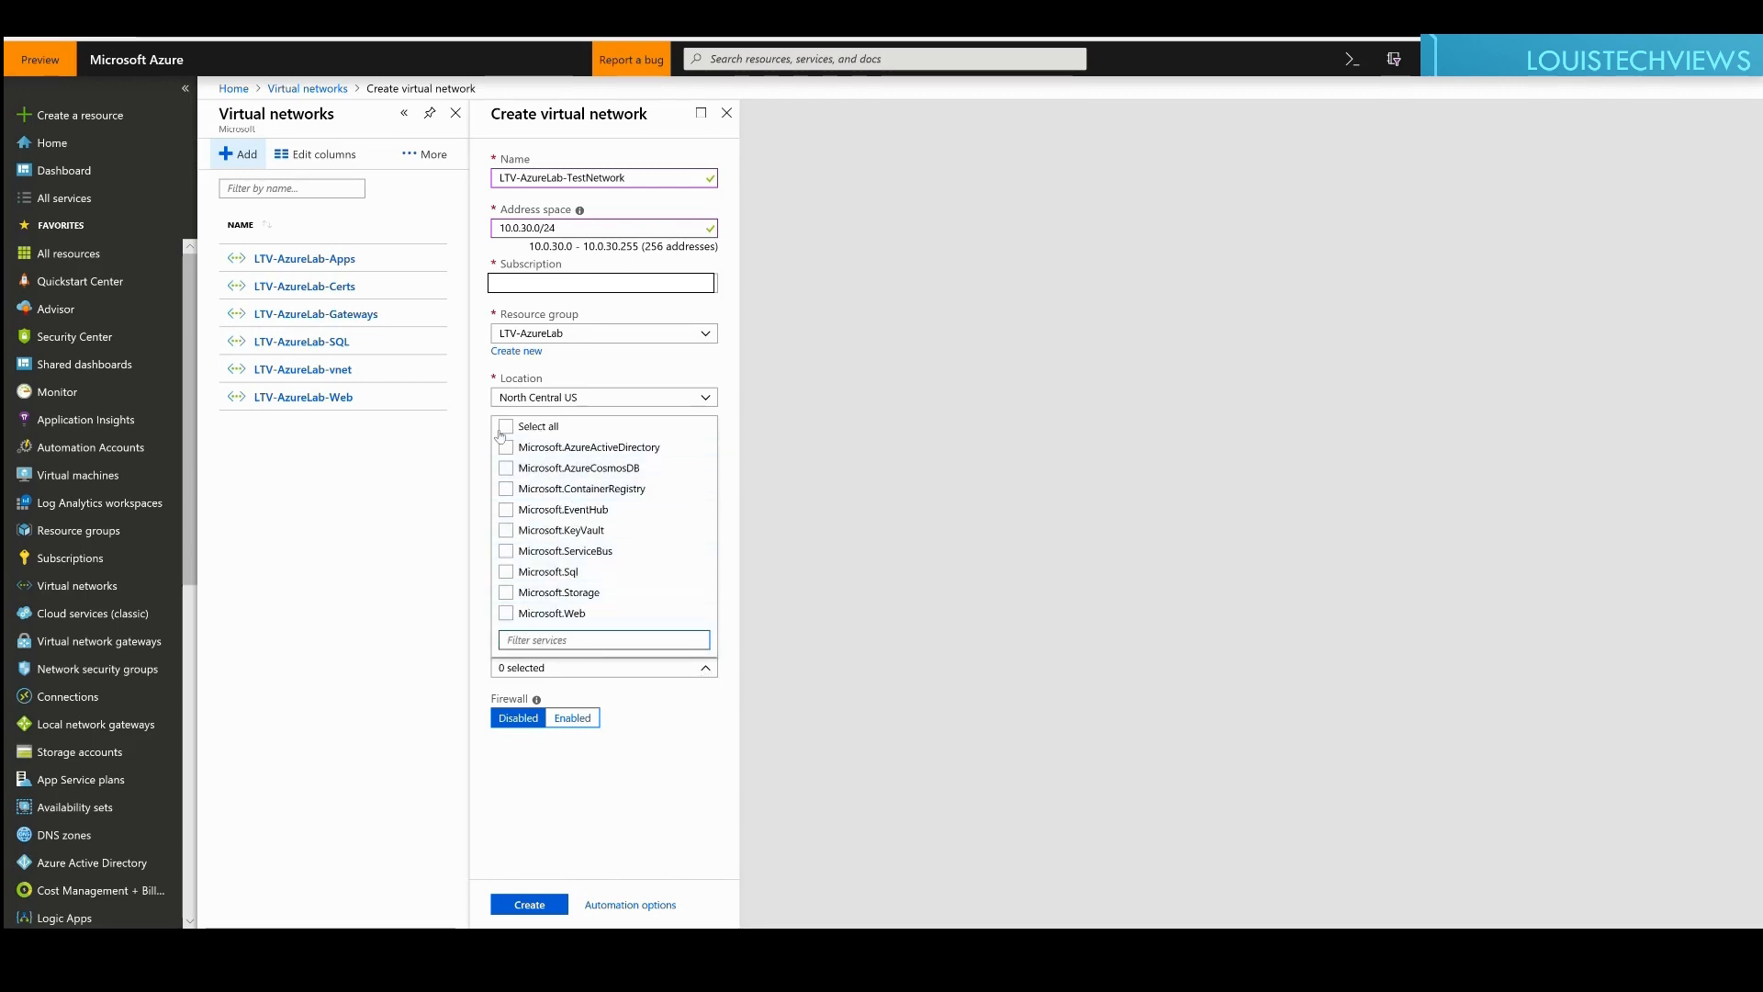
click(899, 543)
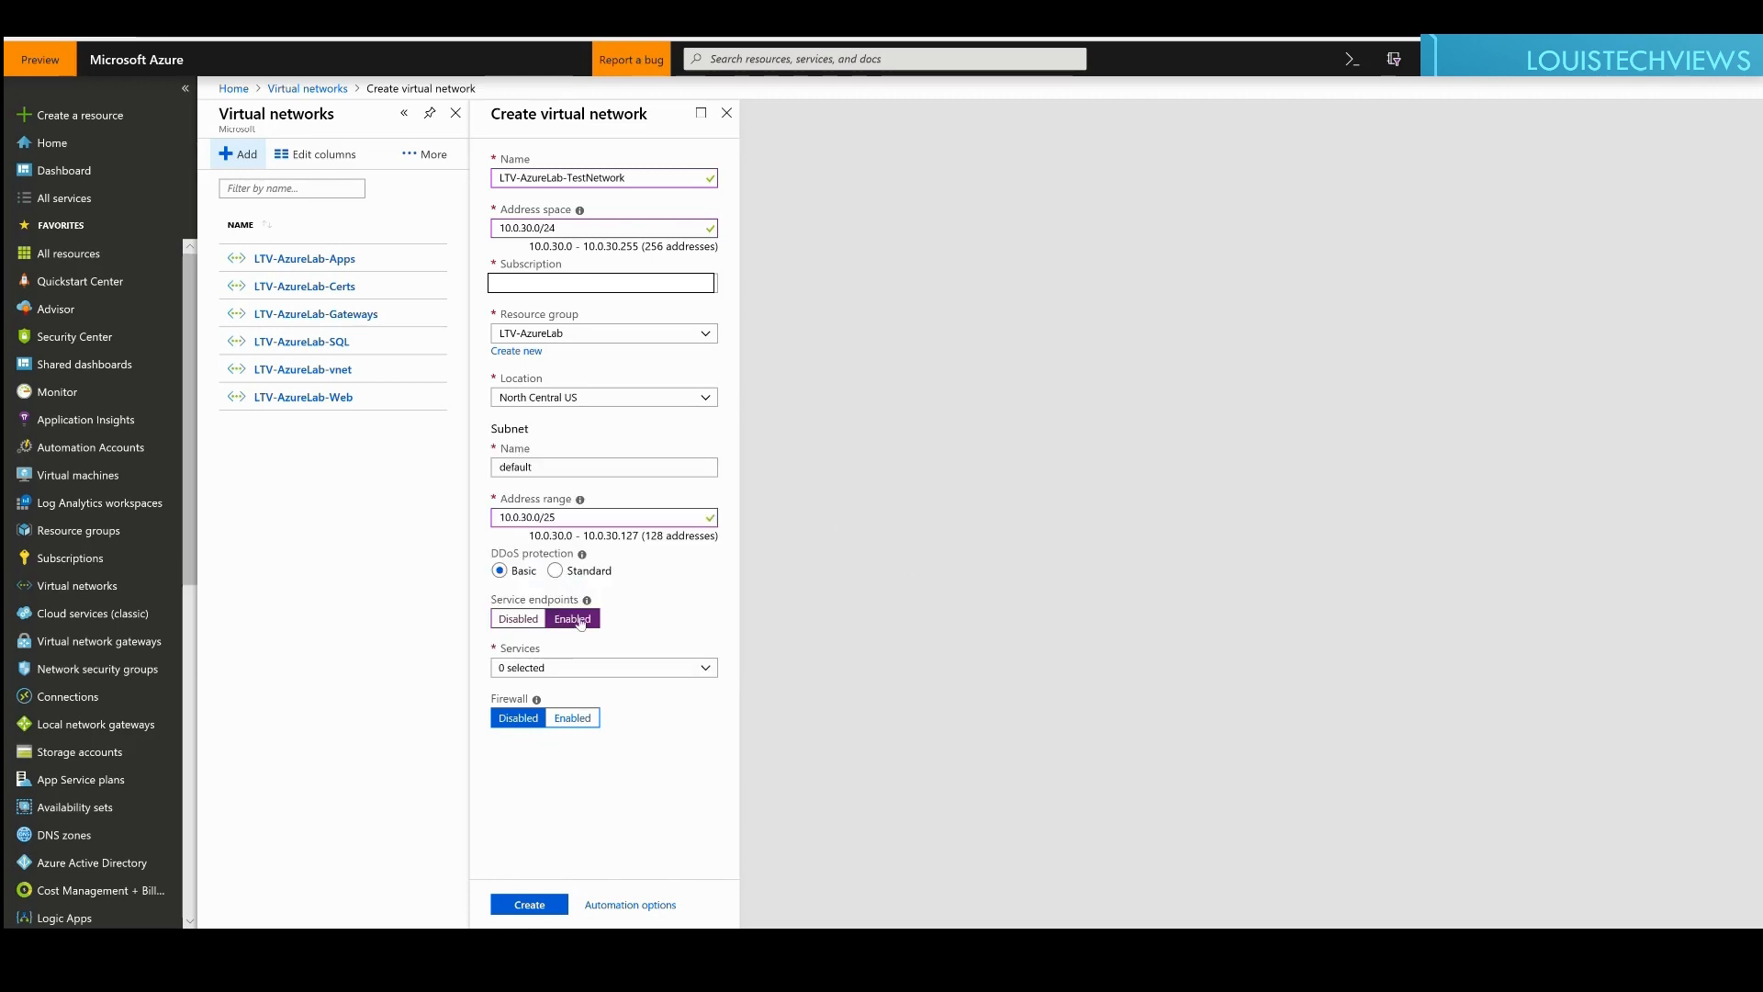
click(518, 618)
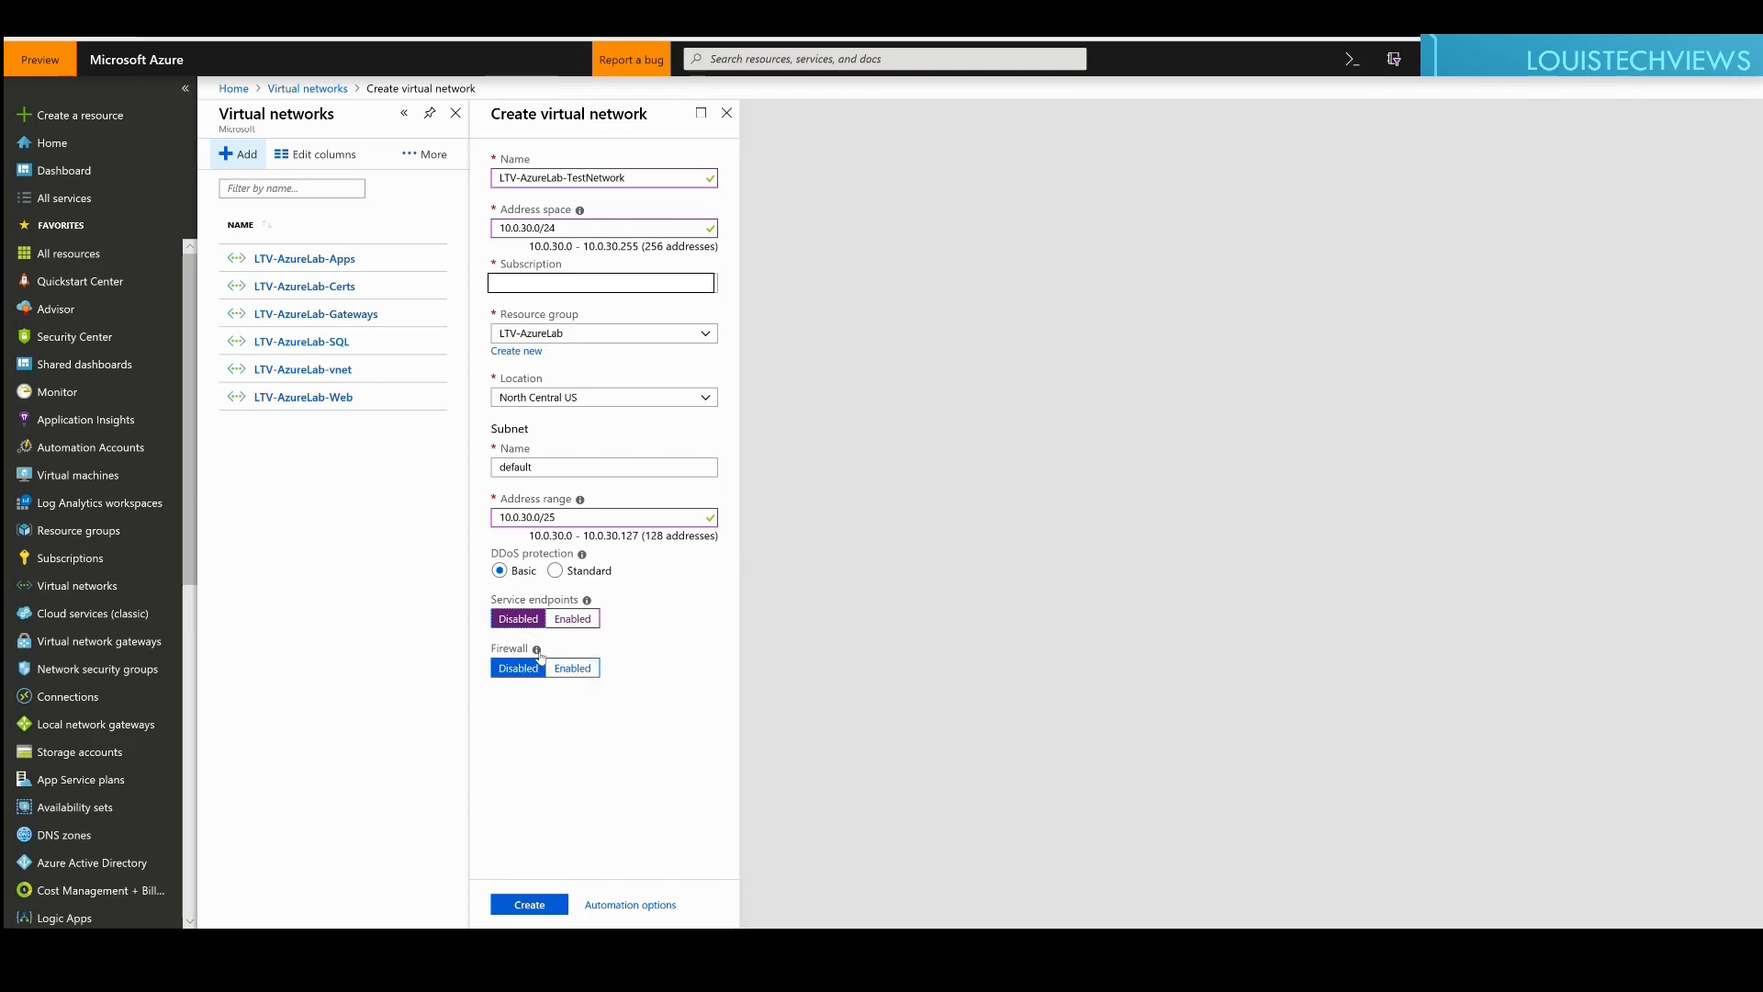
mouse_move(539, 651)
Step: Create LTV-AzureLab-TestNetwork, refresh the Virtual networks list, and open the new network
click(527, 905)
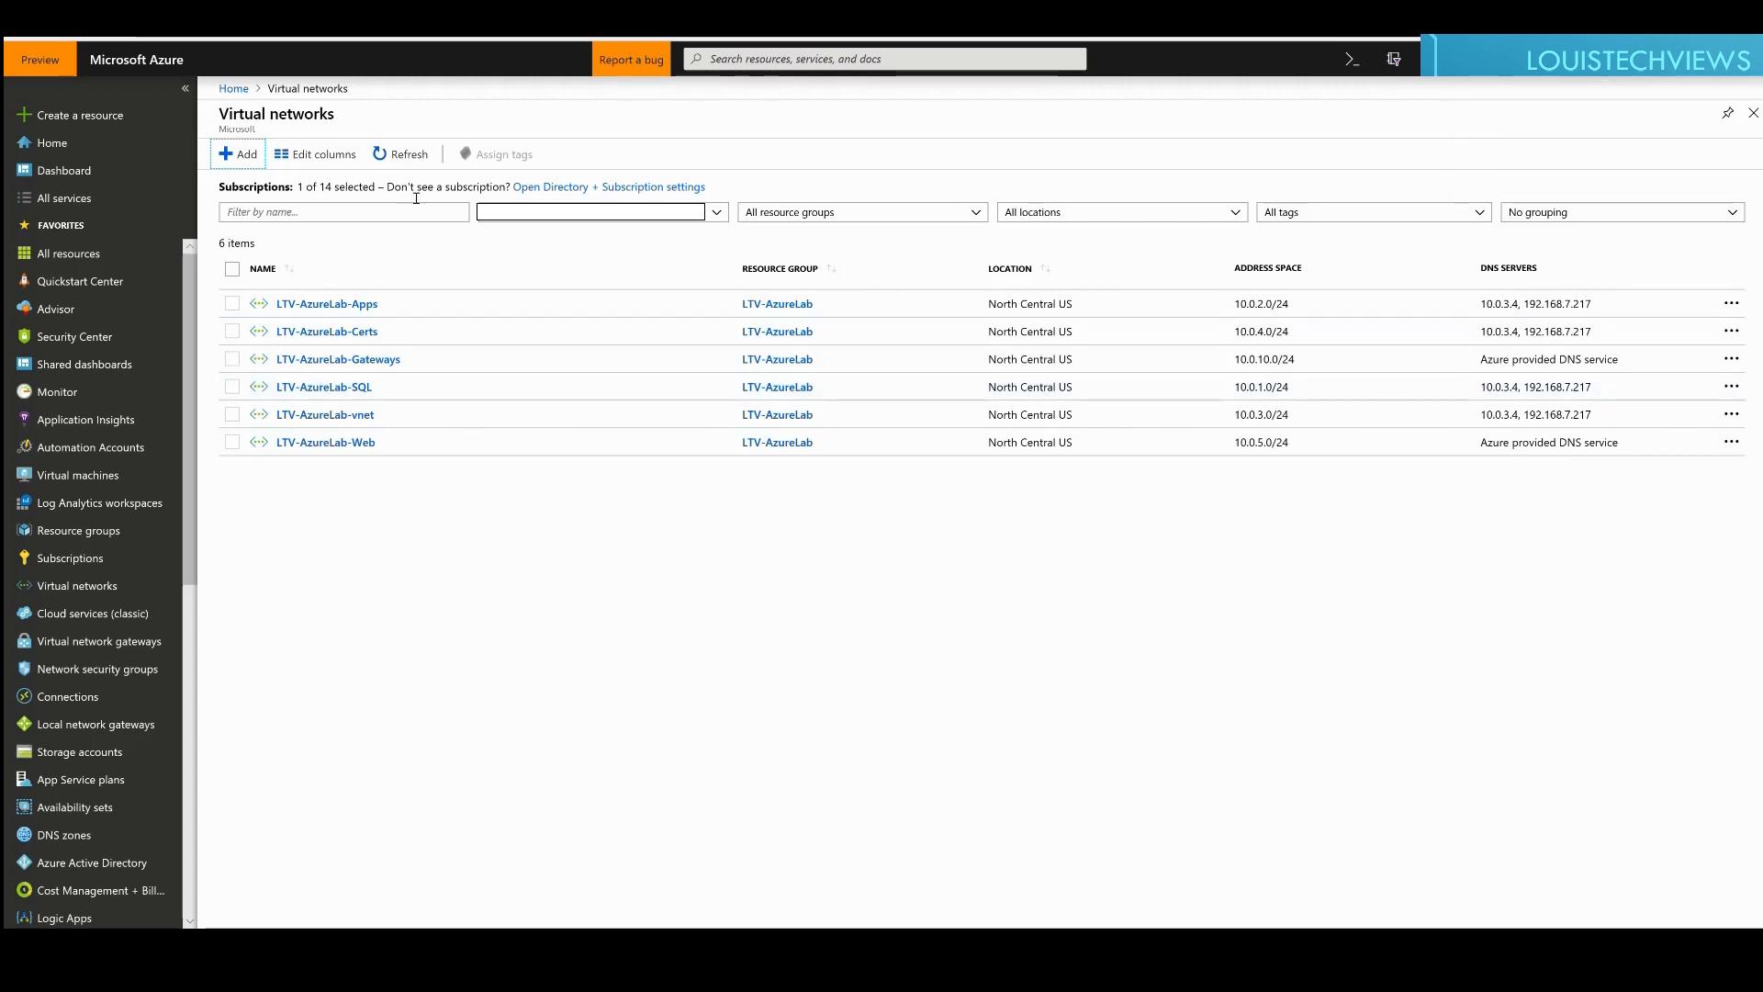
click(410, 158)
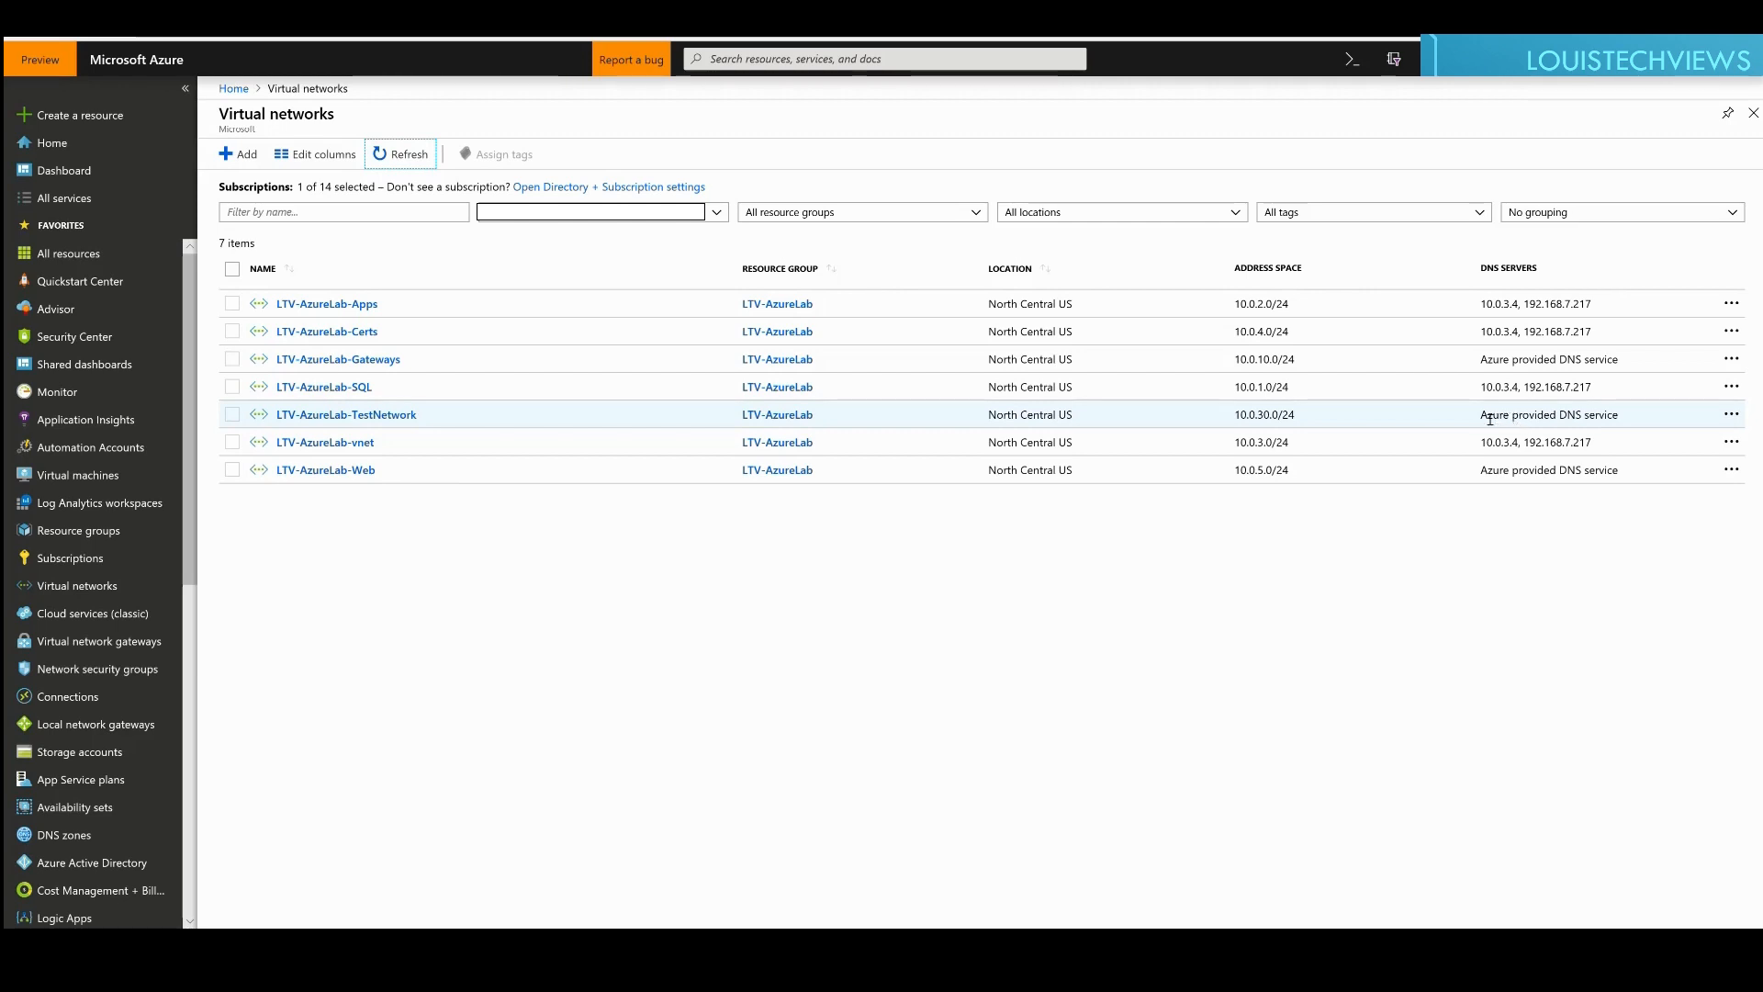
drag(1480, 421, 1644, 423)
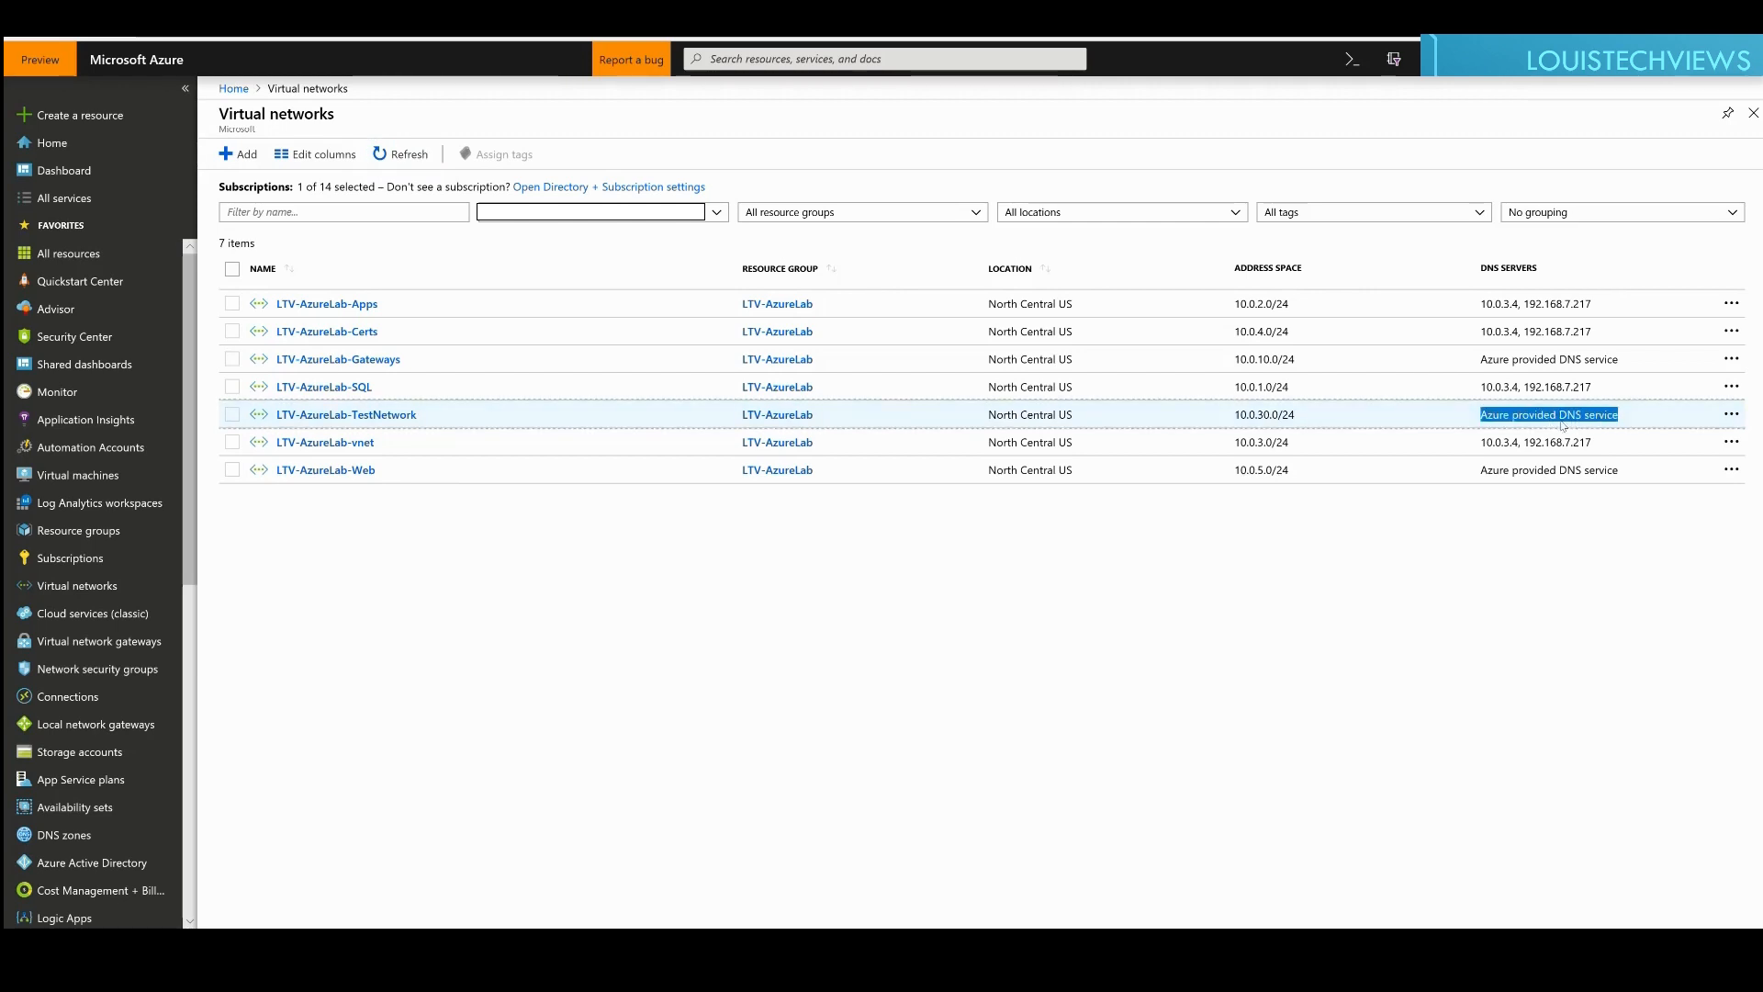
click(296, 415)
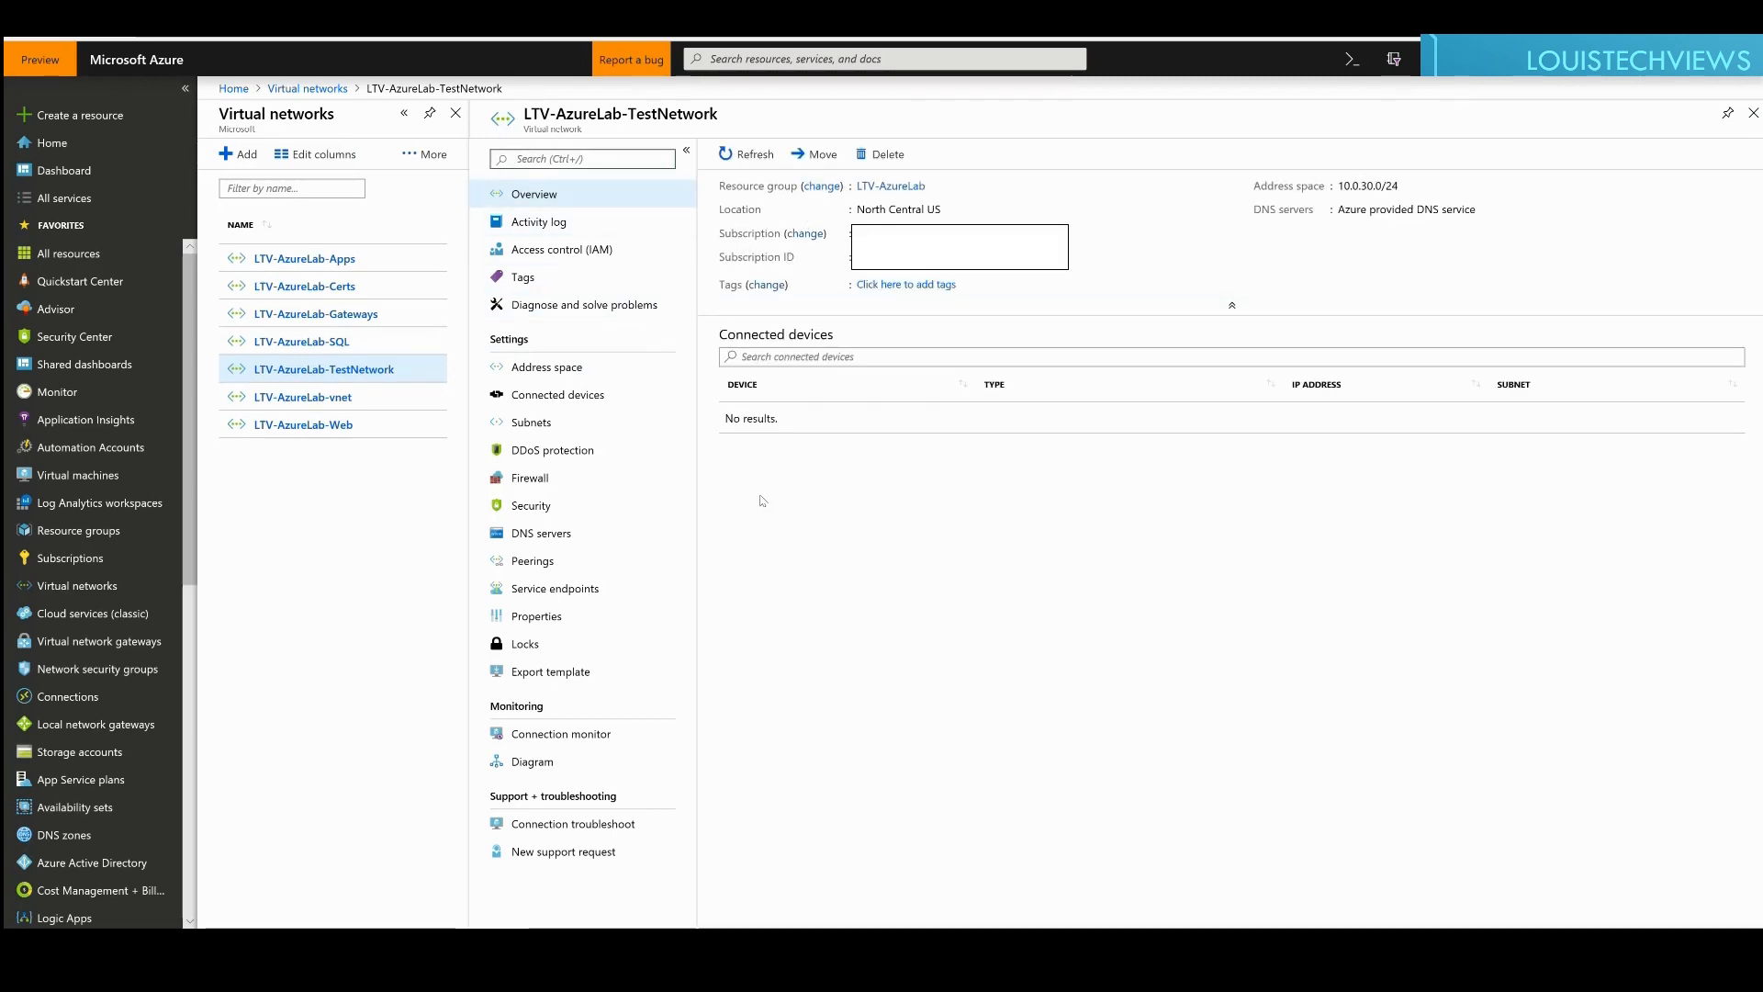
Step: Review the network's address space, connected devices, and default subnet 10.0.30.0/25 with 123 addresses
key(ctrl+slash)
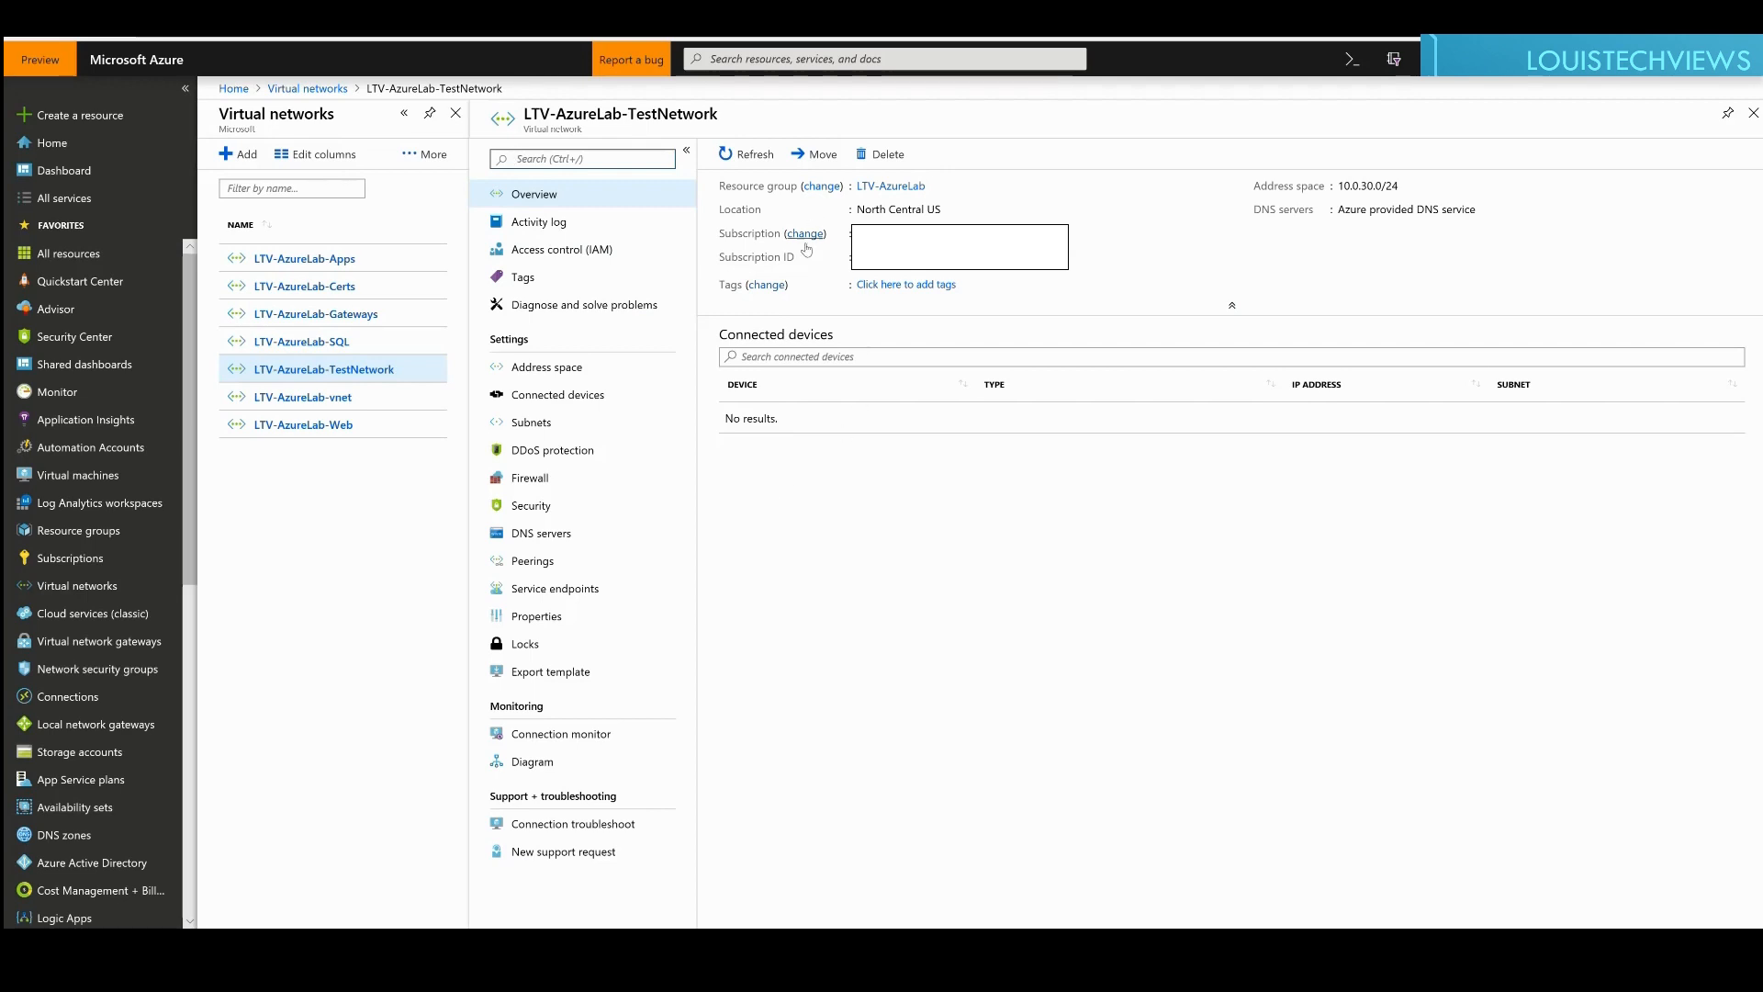
click(538, 368)
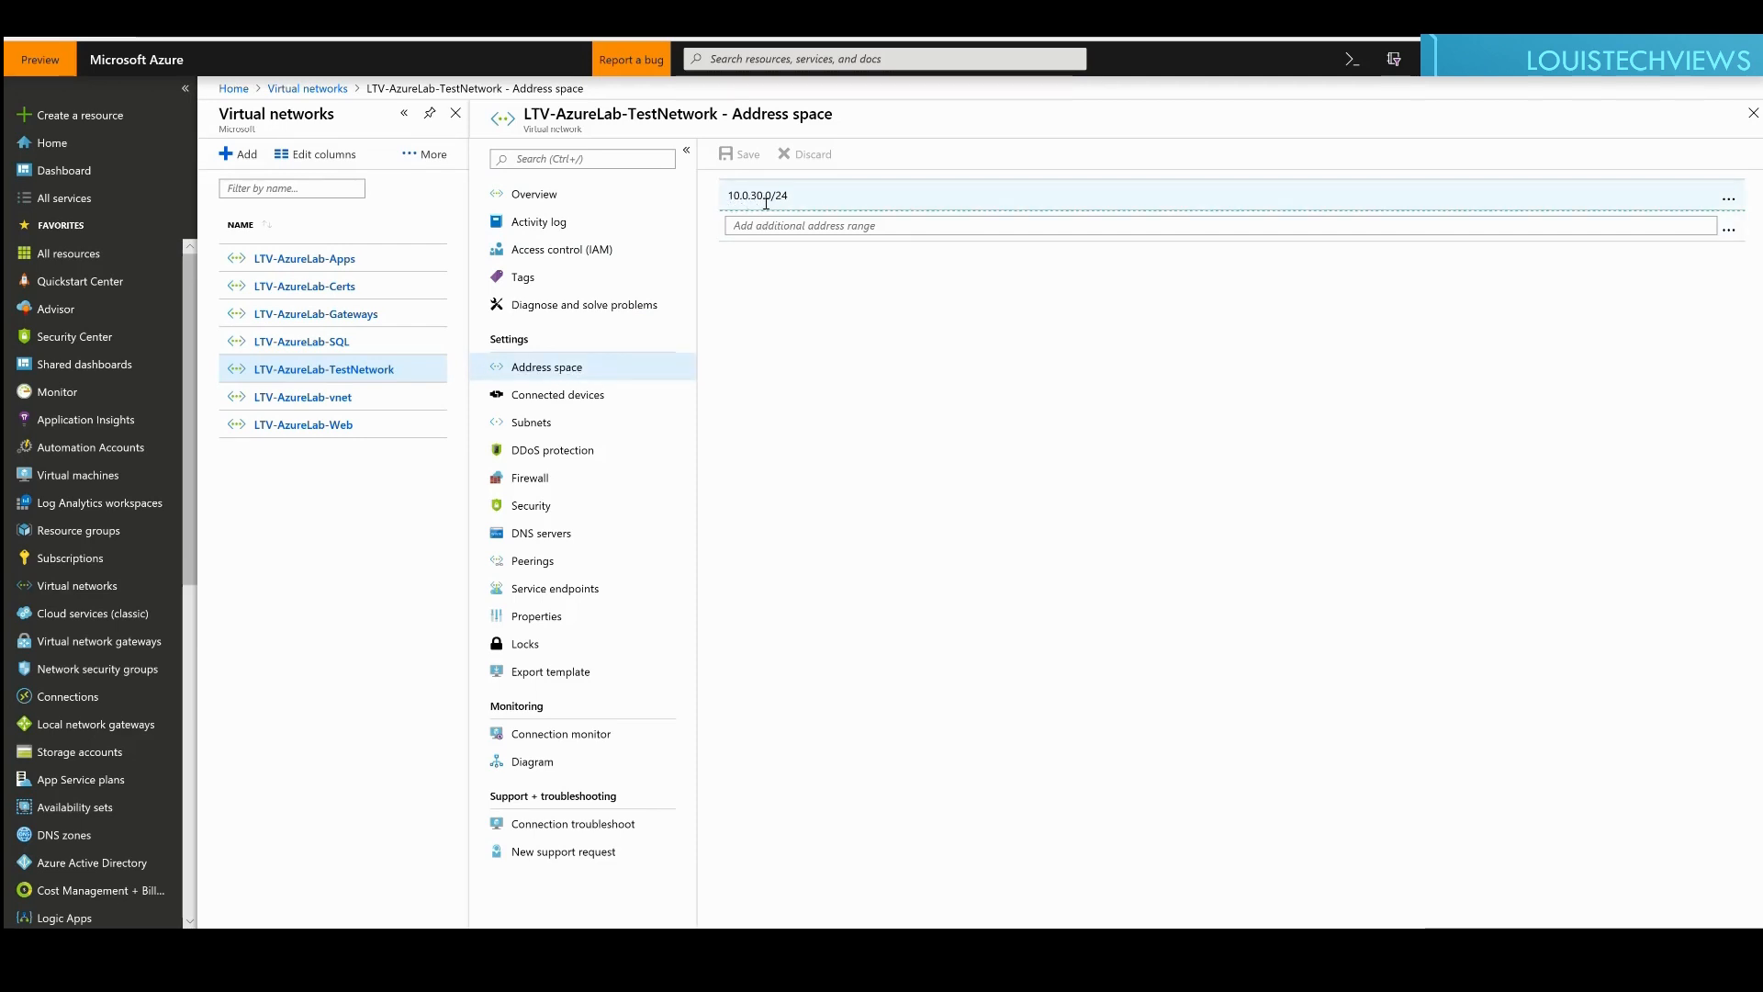
click(520, 396)
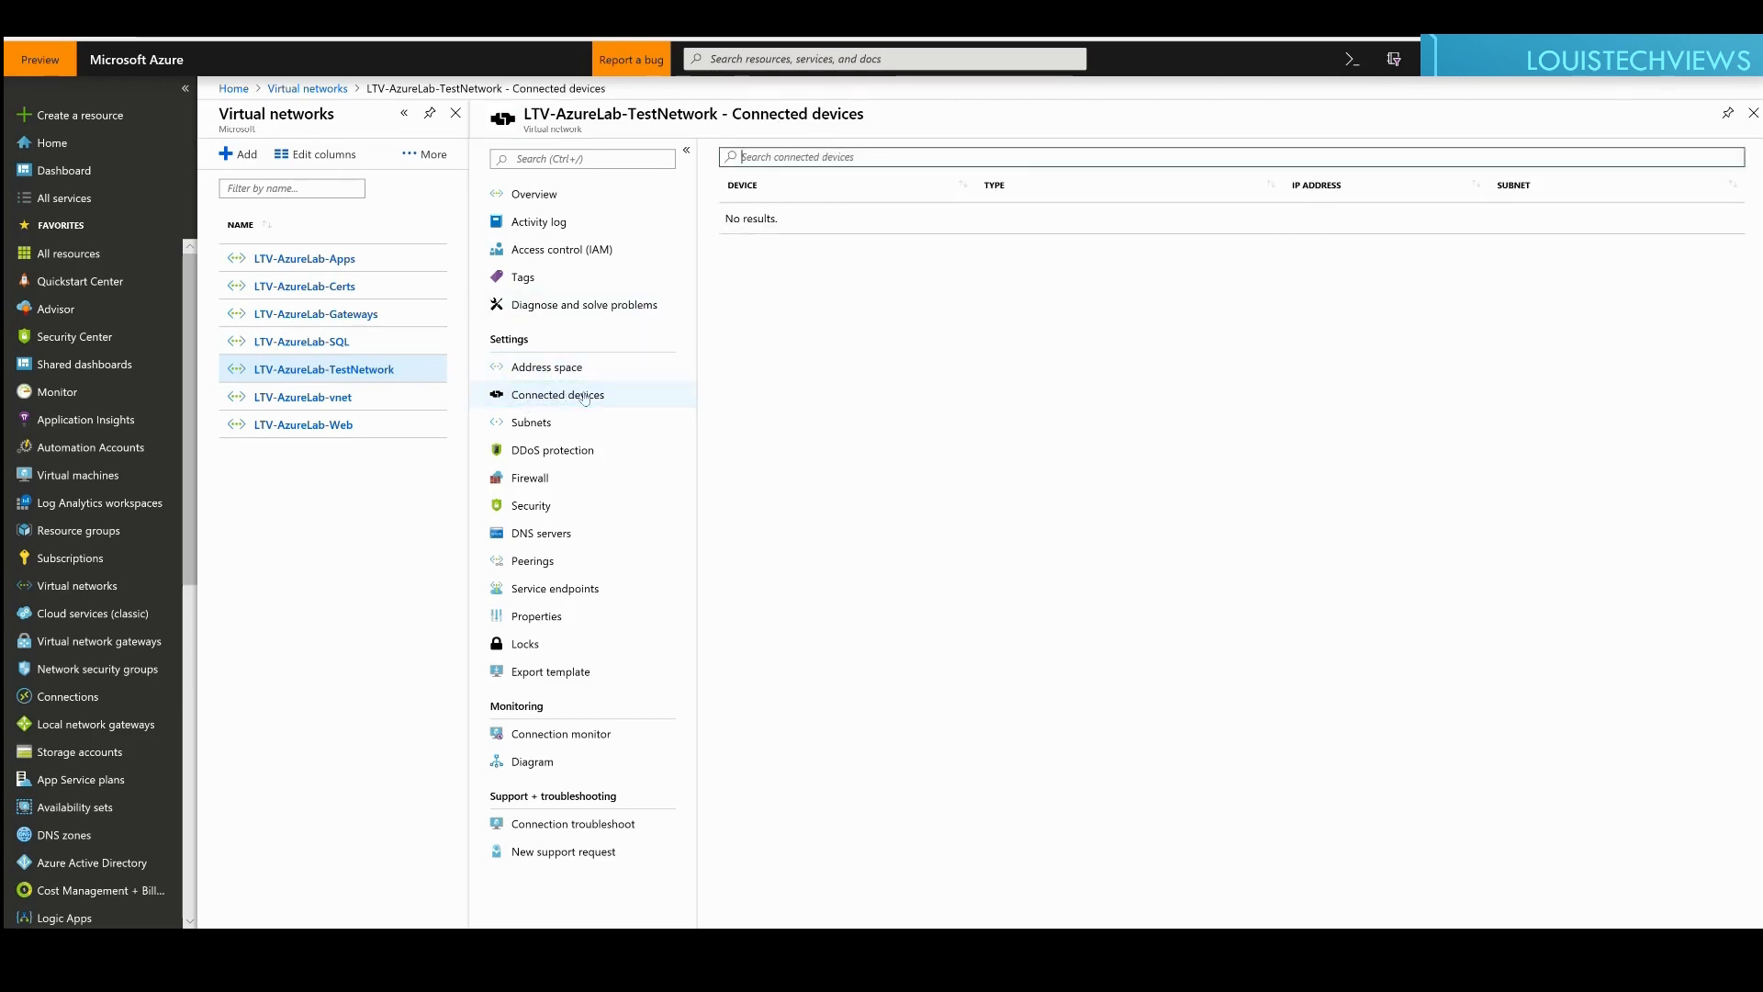
click(528, 424)
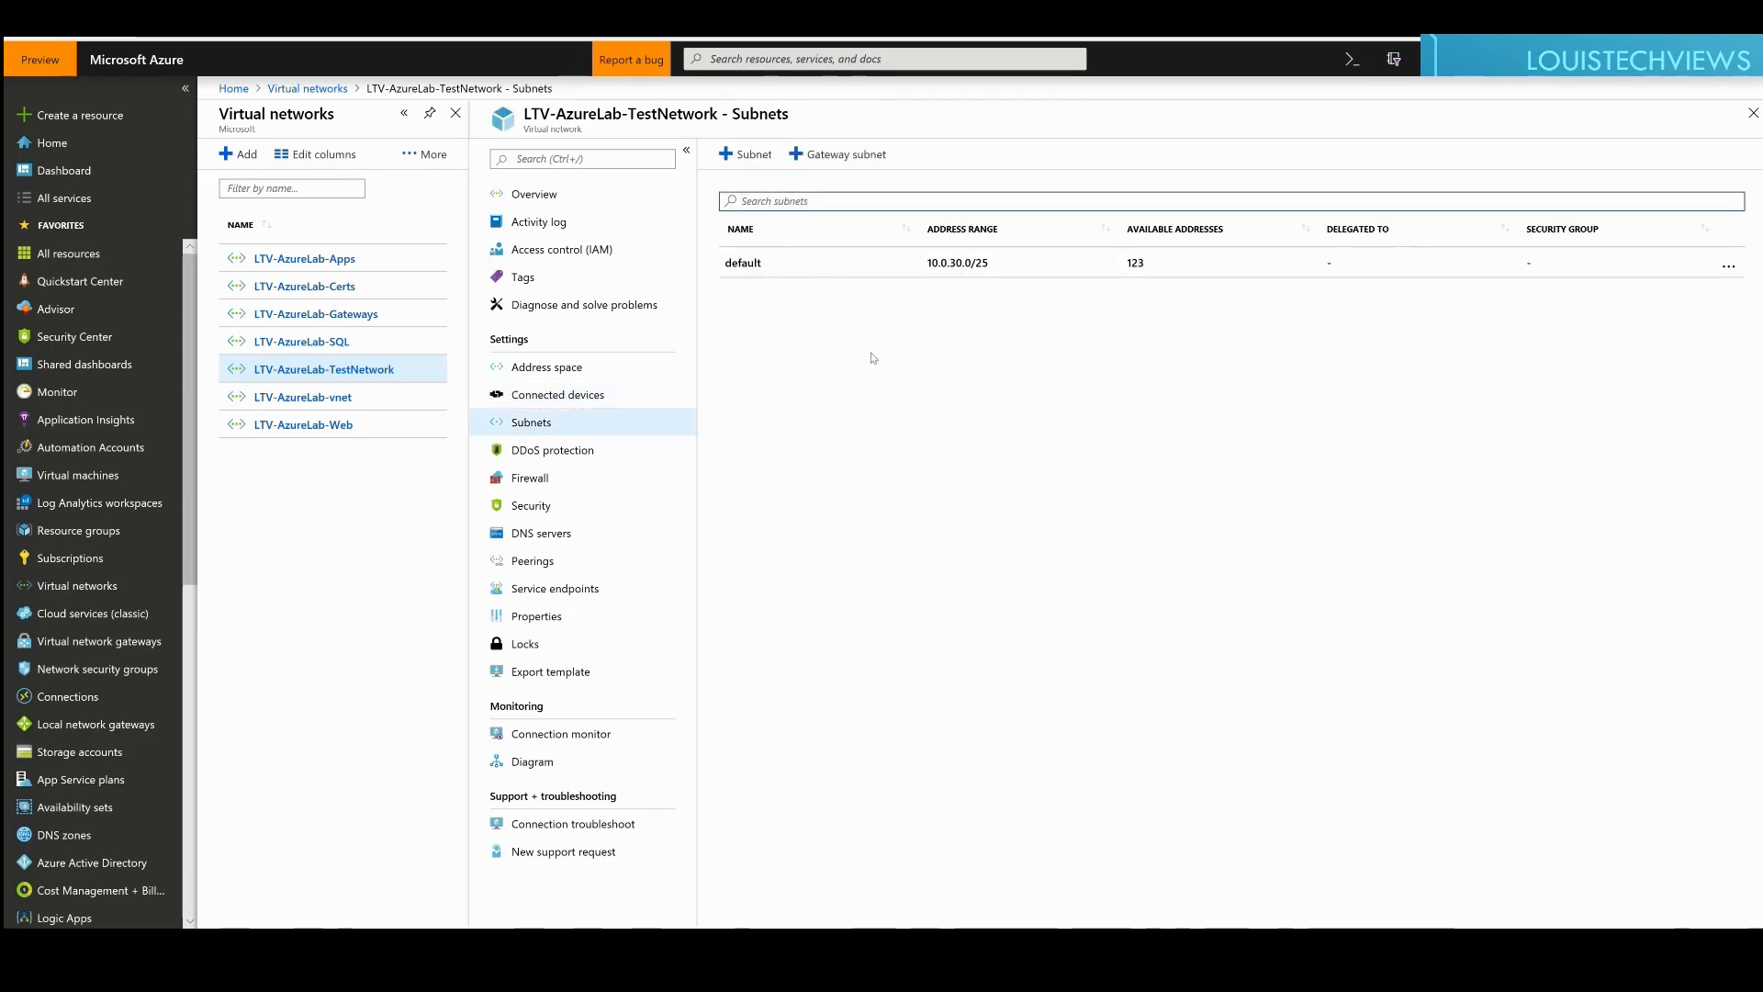
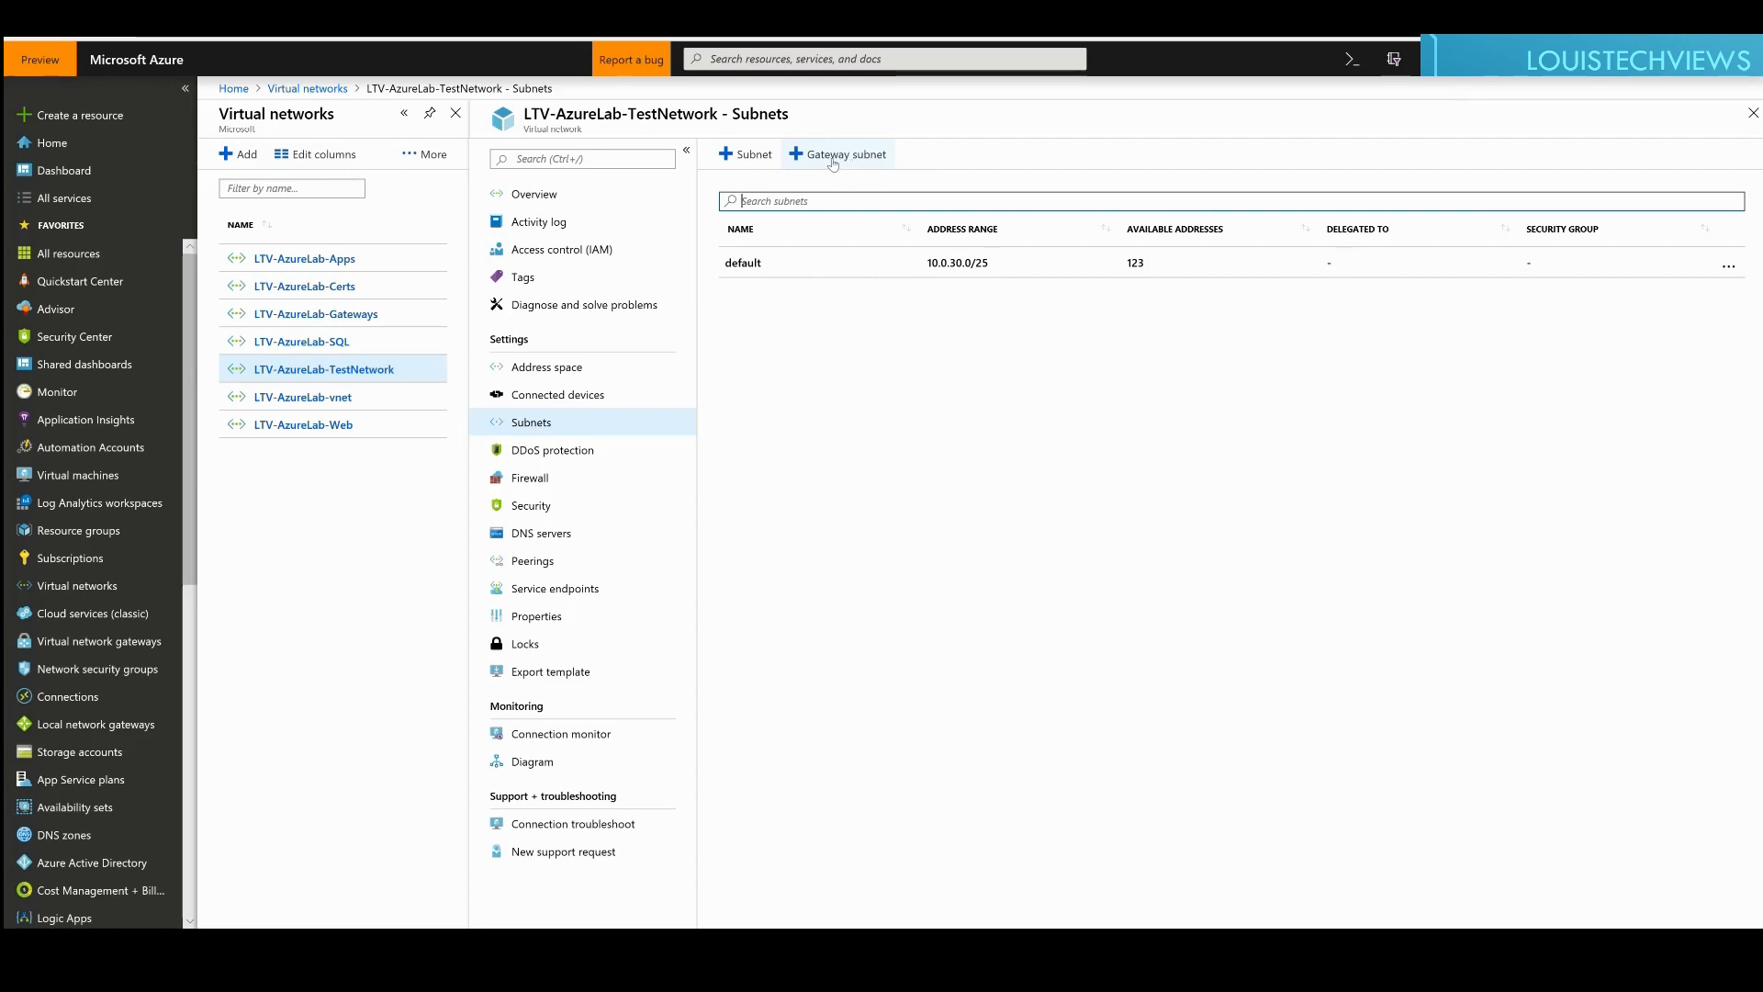
Step: Add a GatewaySubnet with address range 10.0.30.128/28, giving 11 usable addresses
click(836, 163)
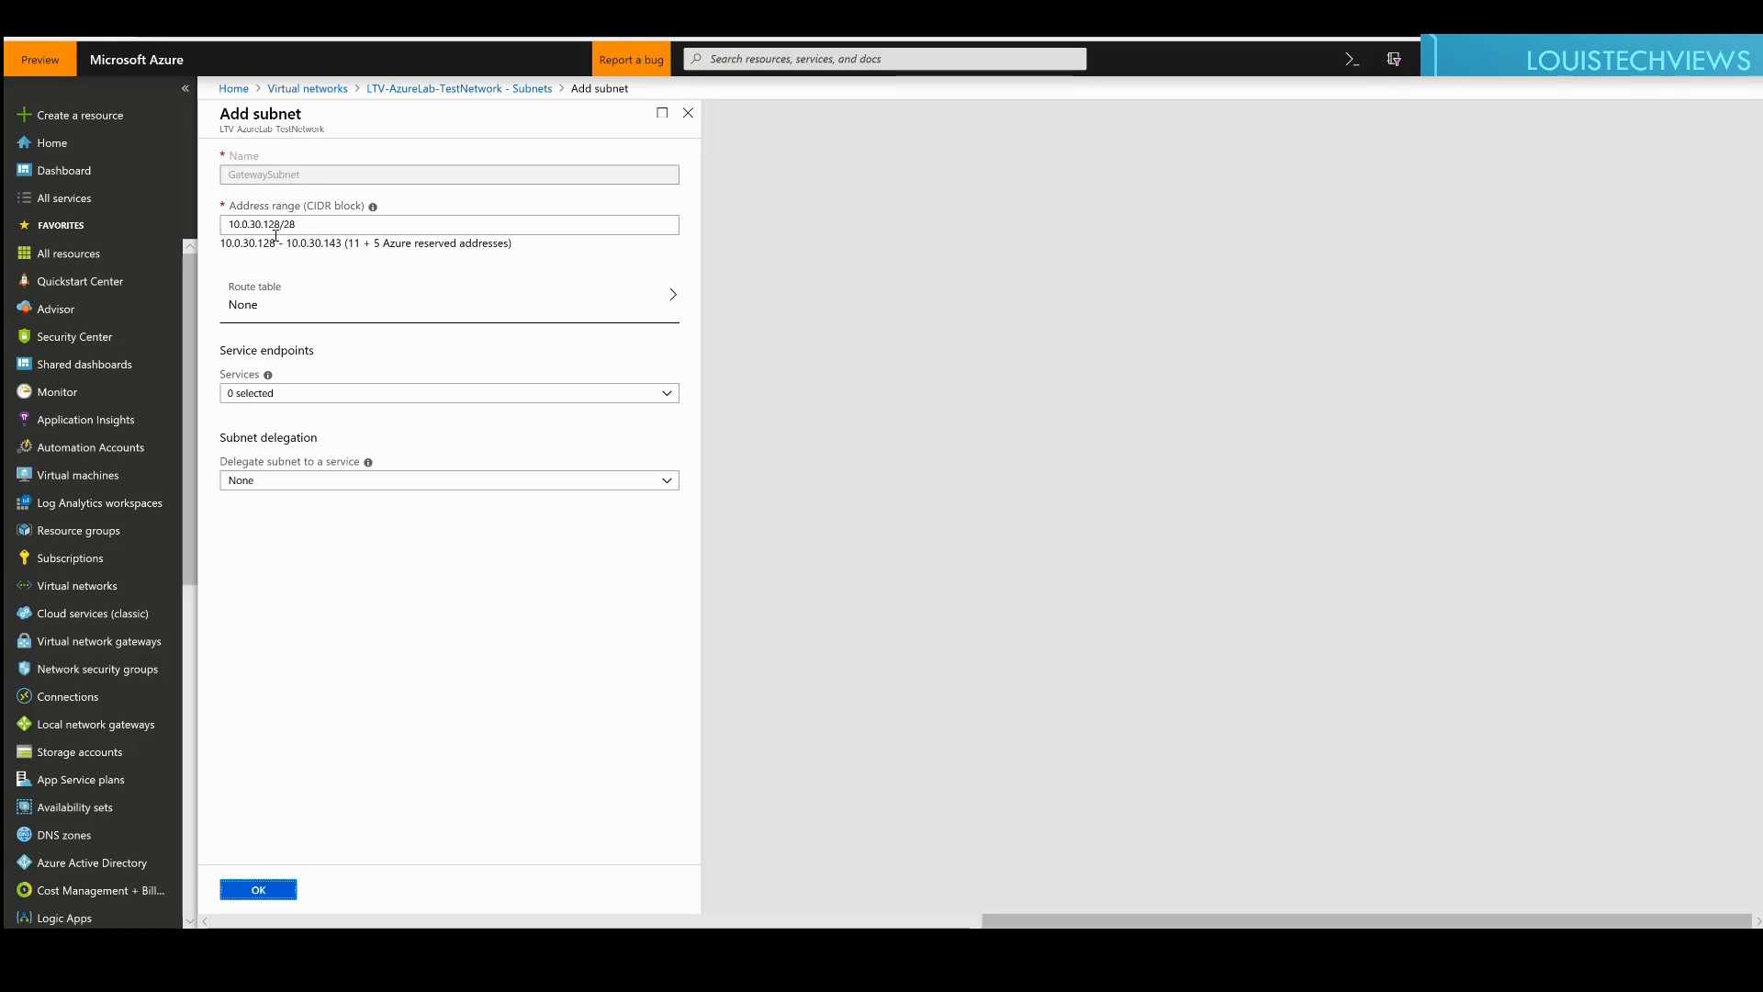
mouse_move(375, 209)
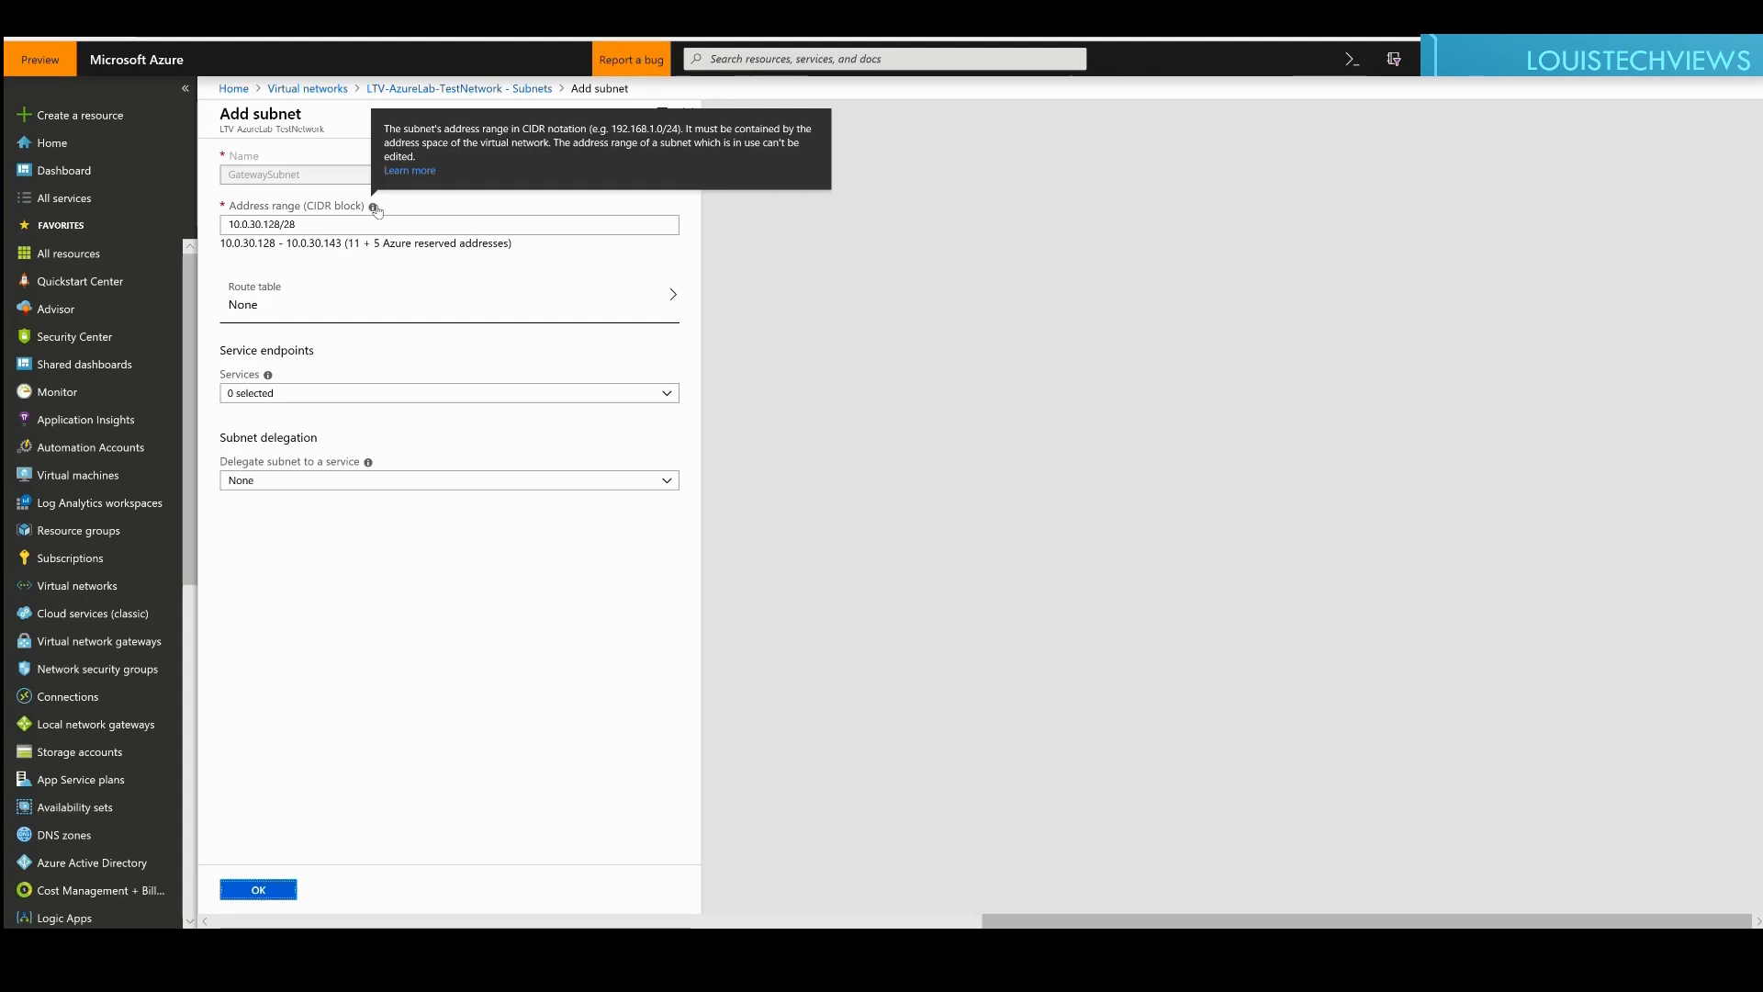
click(310, 230)
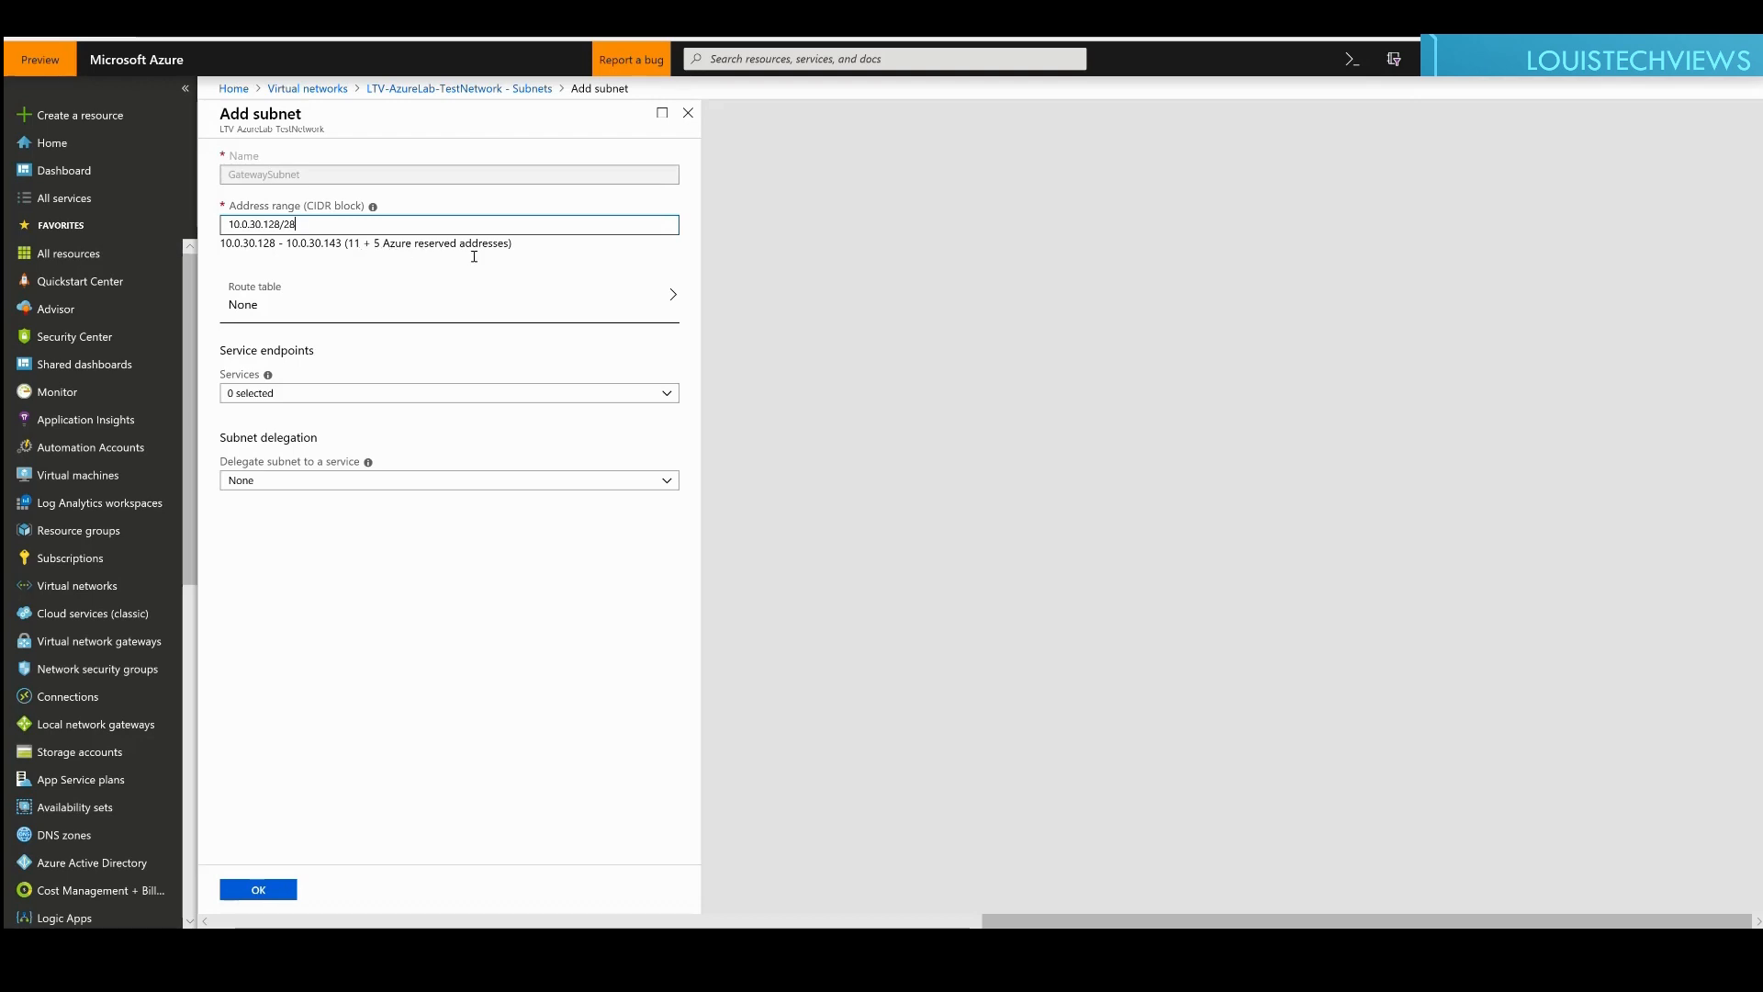
double_click(355, 244)
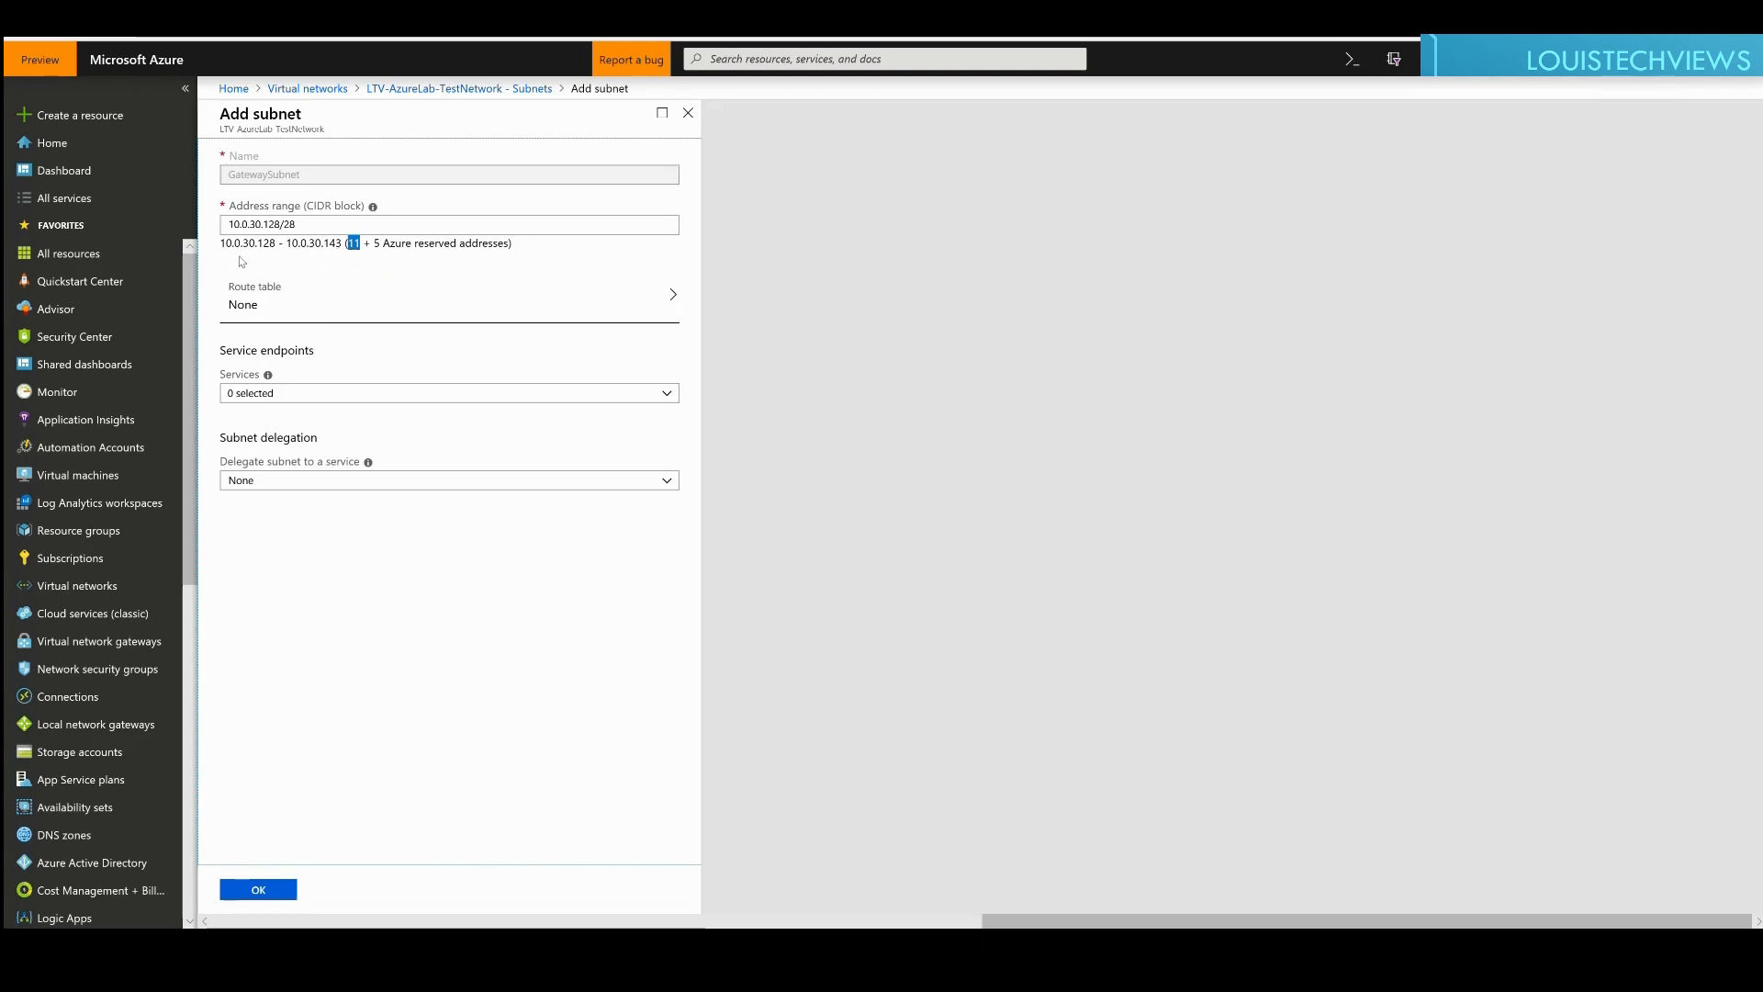
Step: Leave route table, service endpoints and delegation at None, then add GatewaySubnet 10.0.30.128/28
click(297, 311)
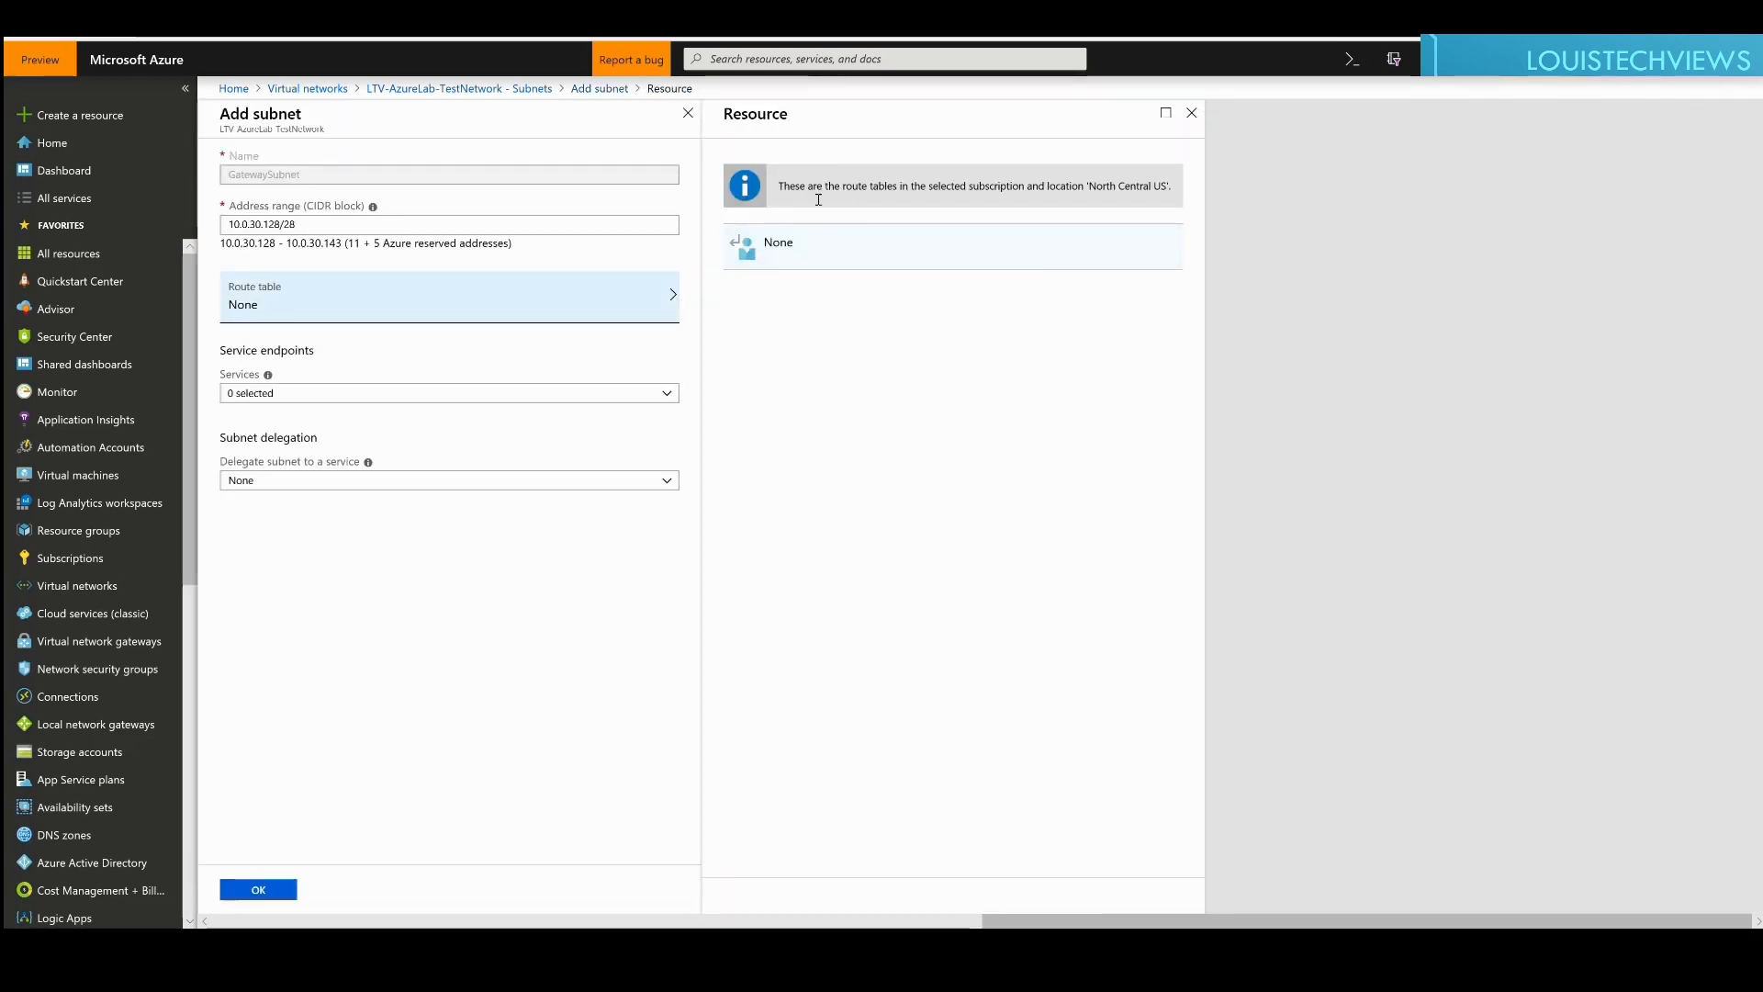
click(1192, 112)
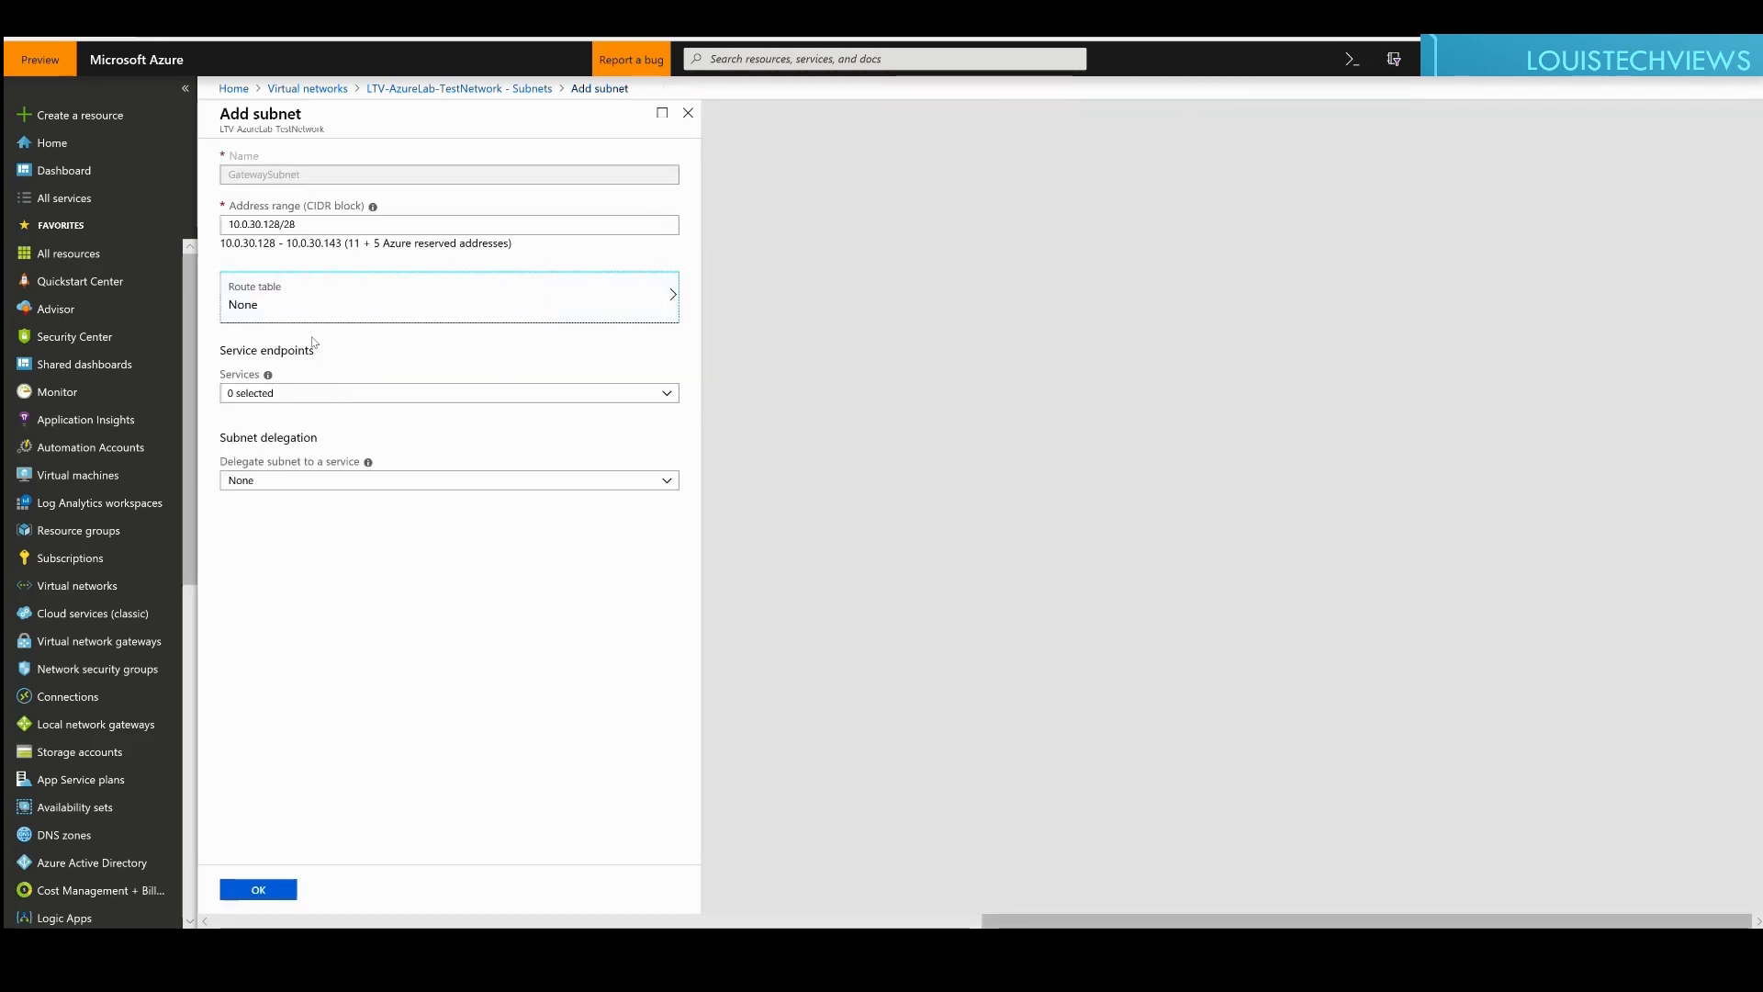
click(296, 395)
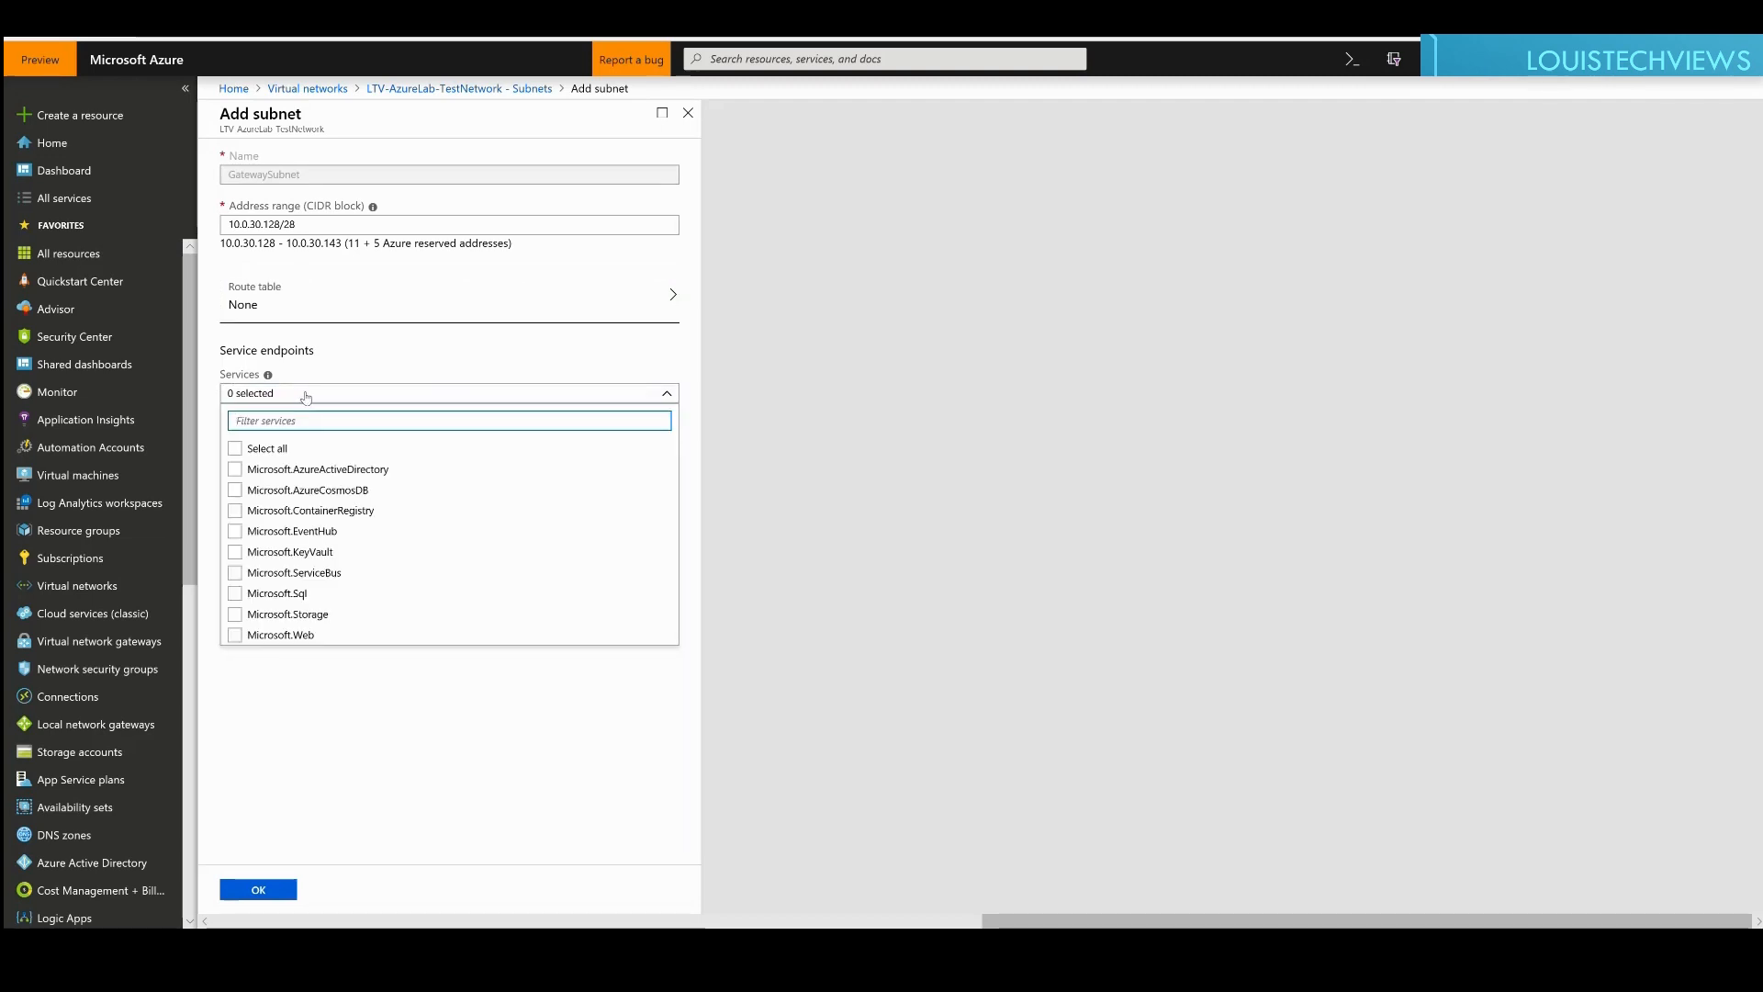
click(306, 394)
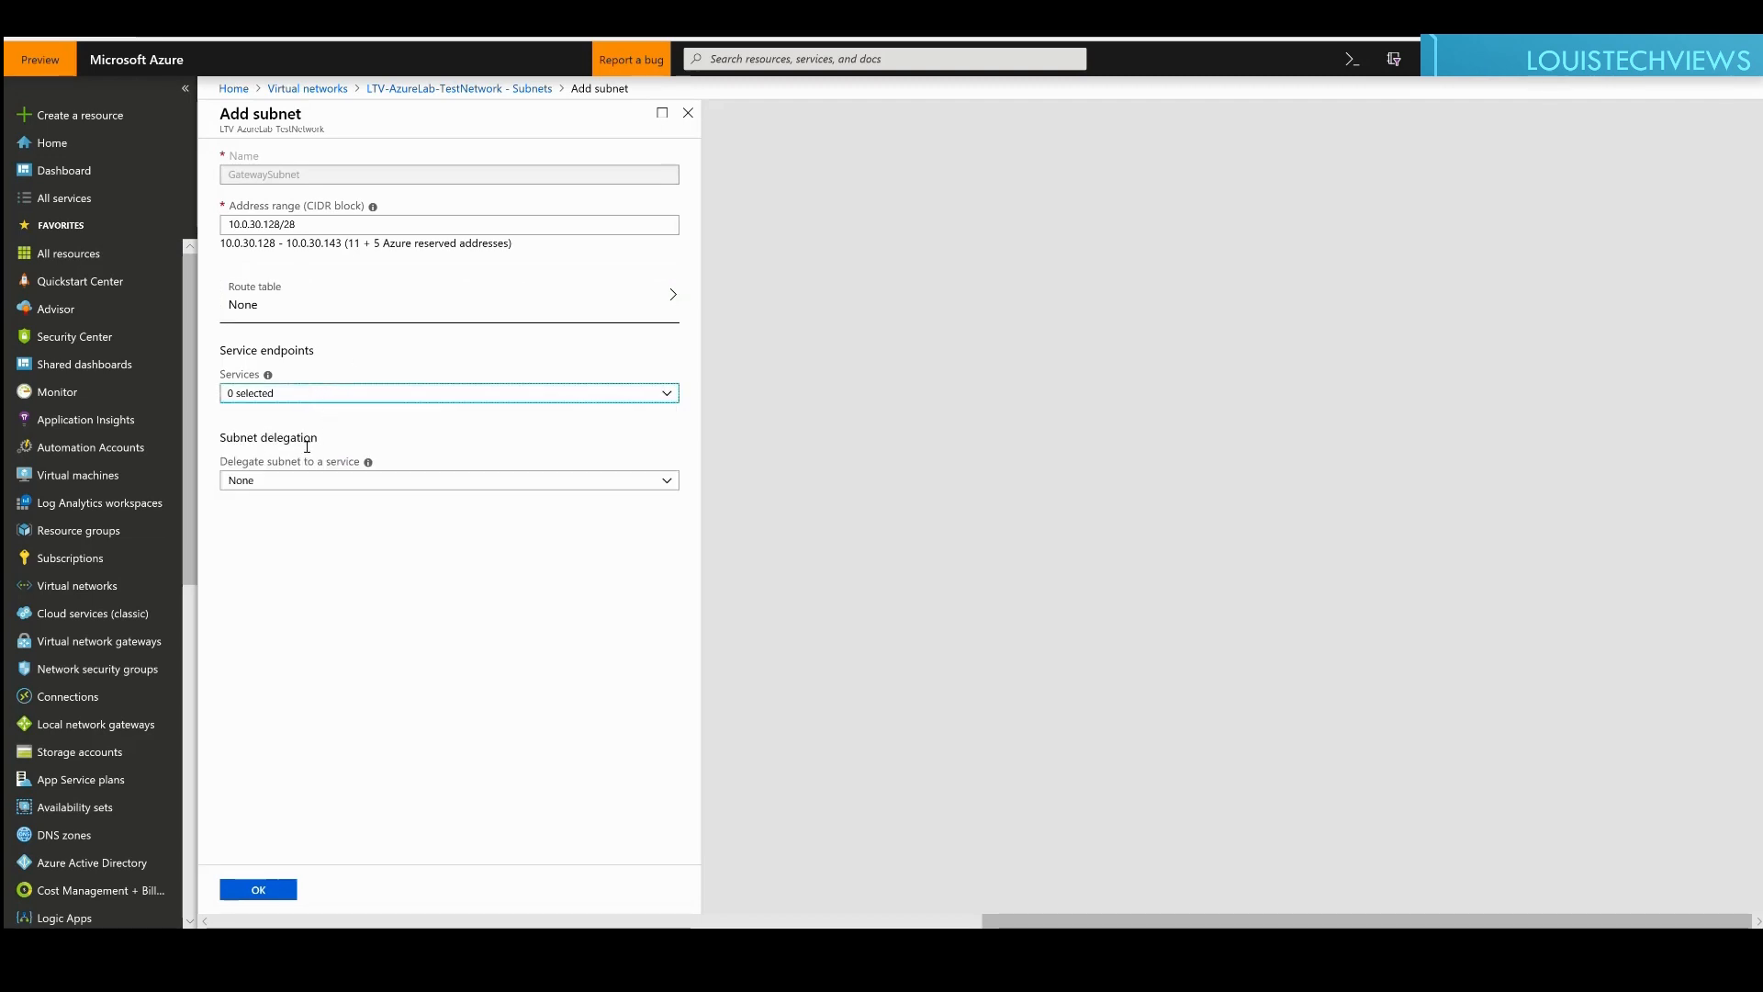
click(313, 484)
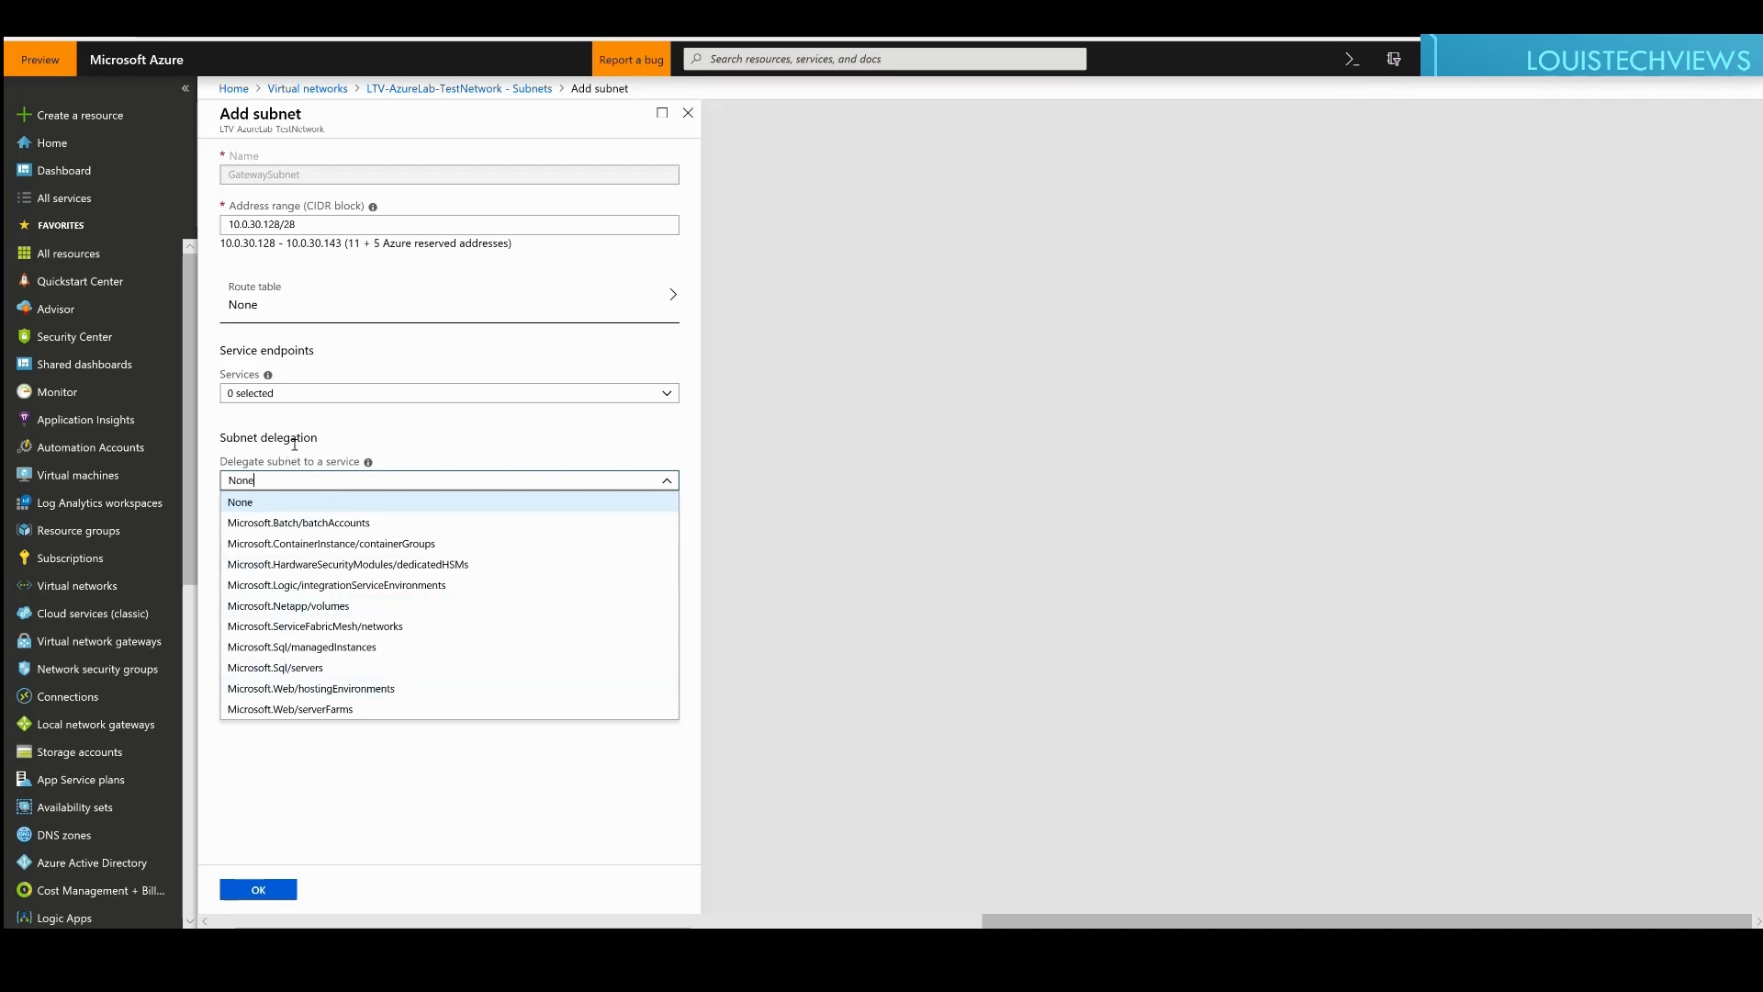
click(380, 430)
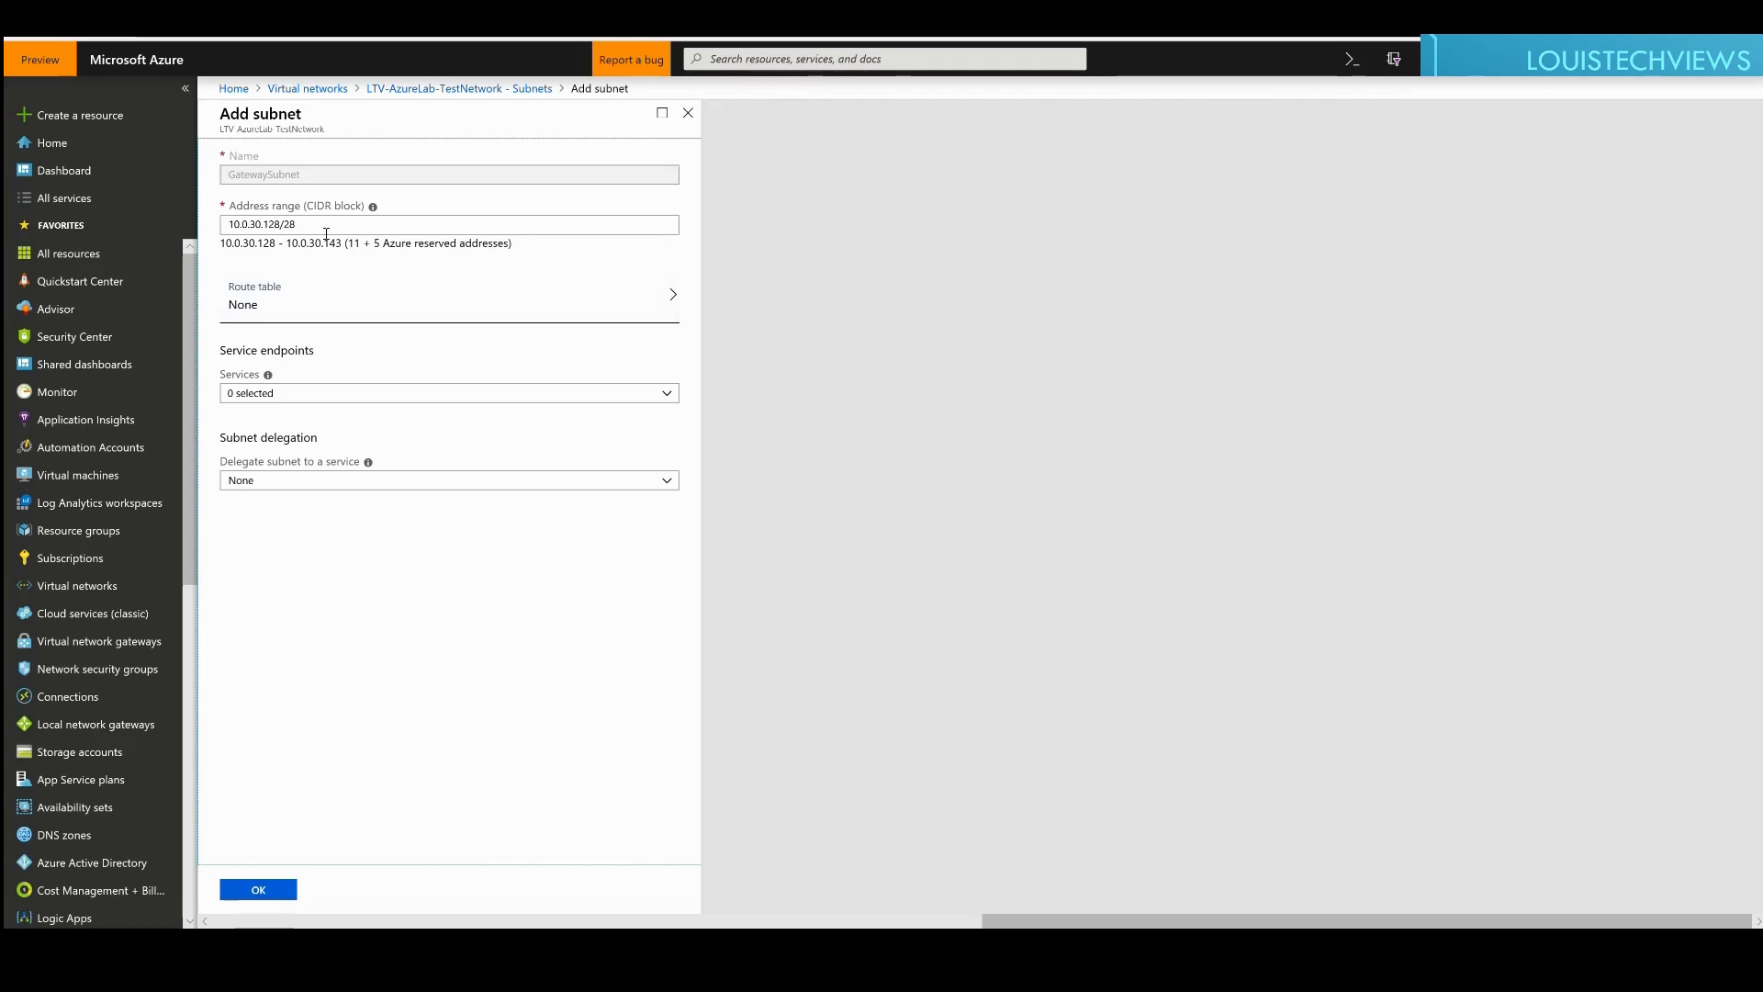
drag(321, 229, 228, 230)
click(296, 230)
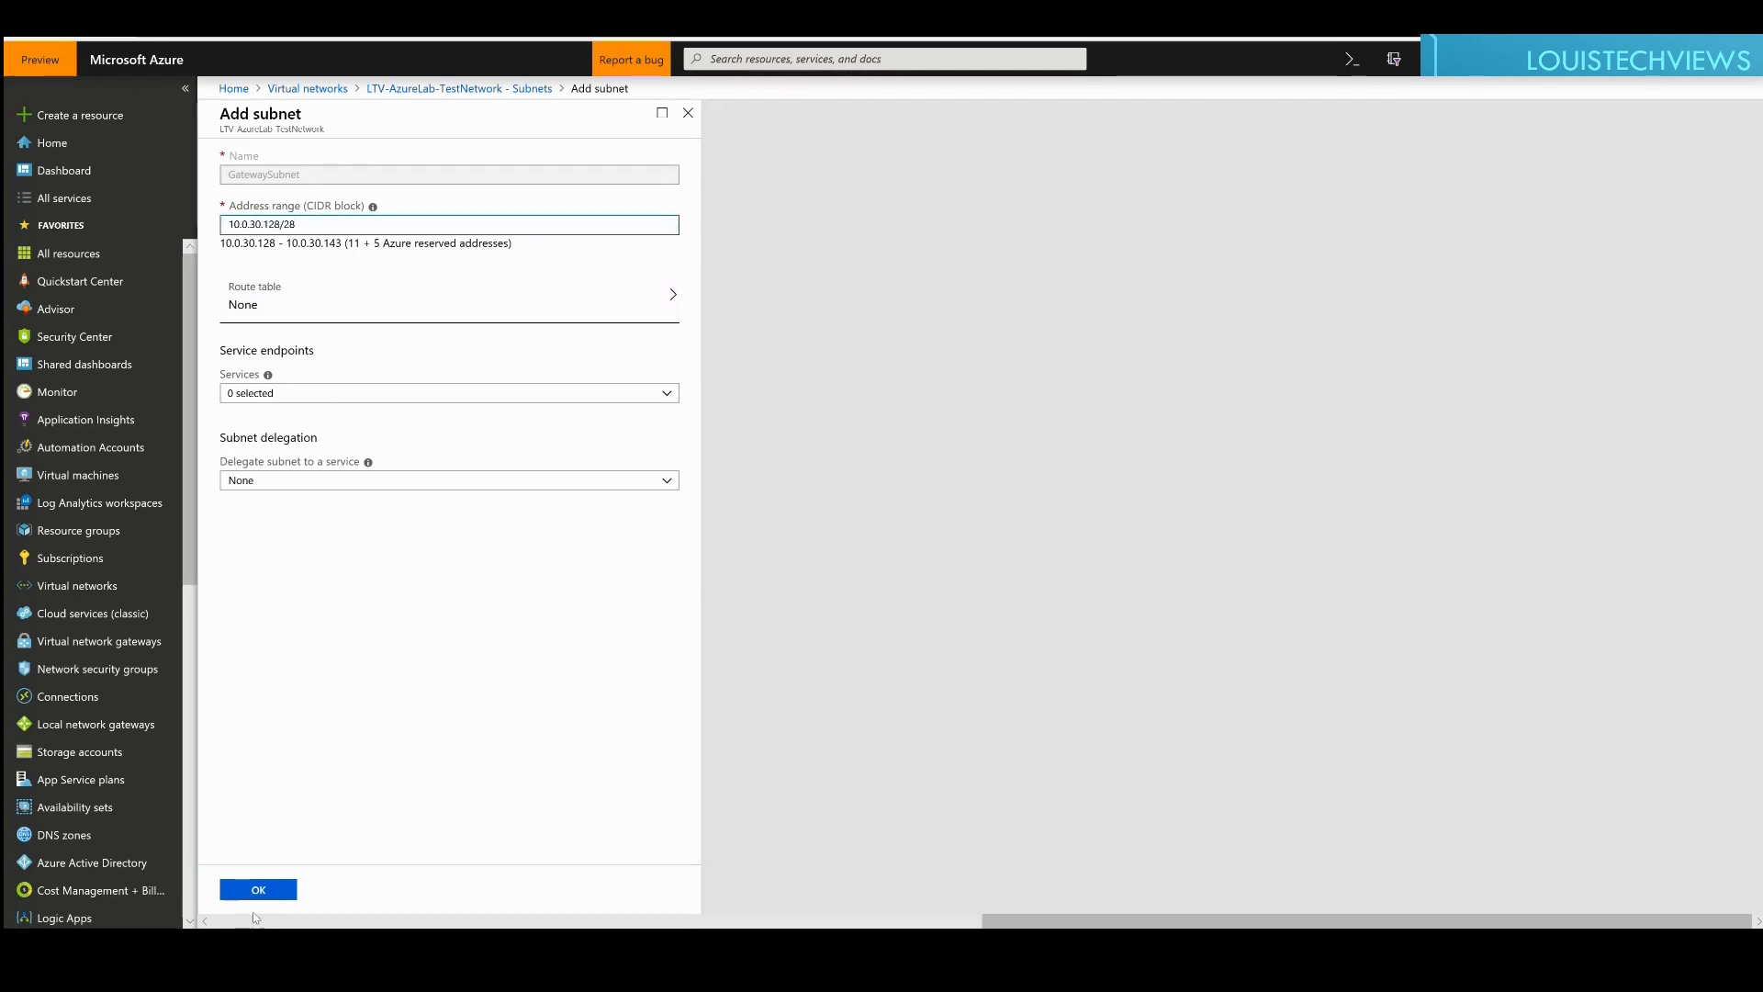
click(258, 889)
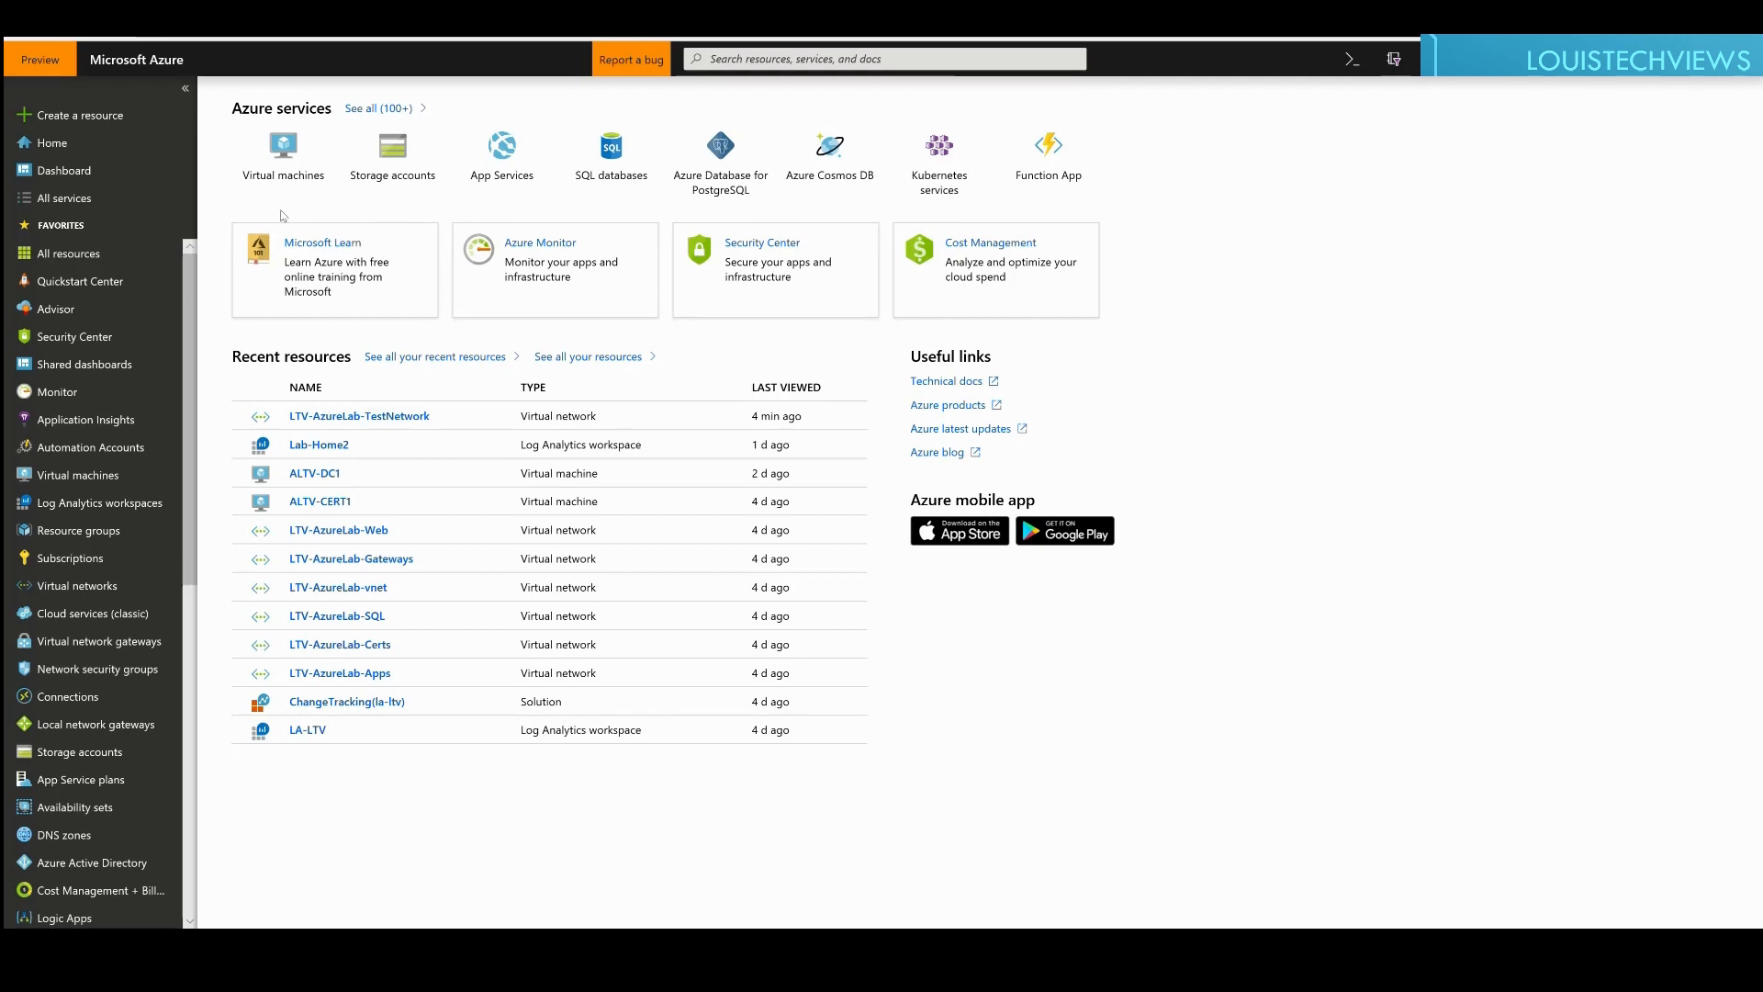
Step: Search All services for 'virtual network gateway' and go to Virtual network gateways
click(63, 198)
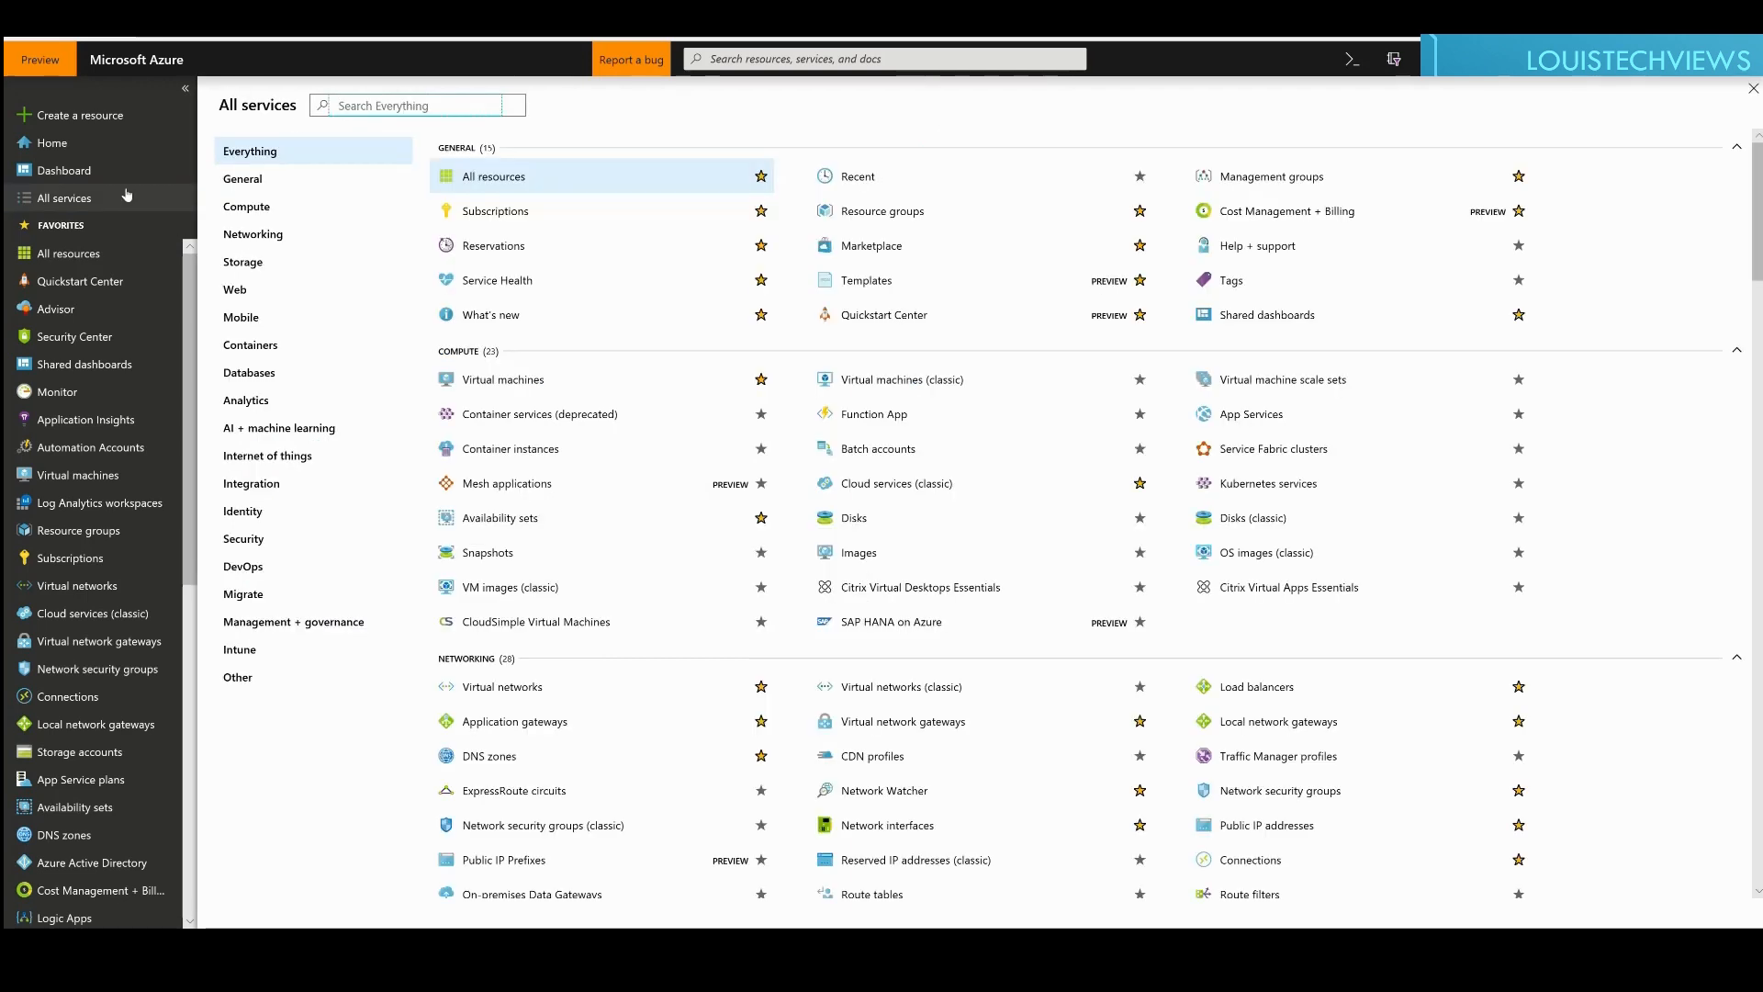
text(vir)
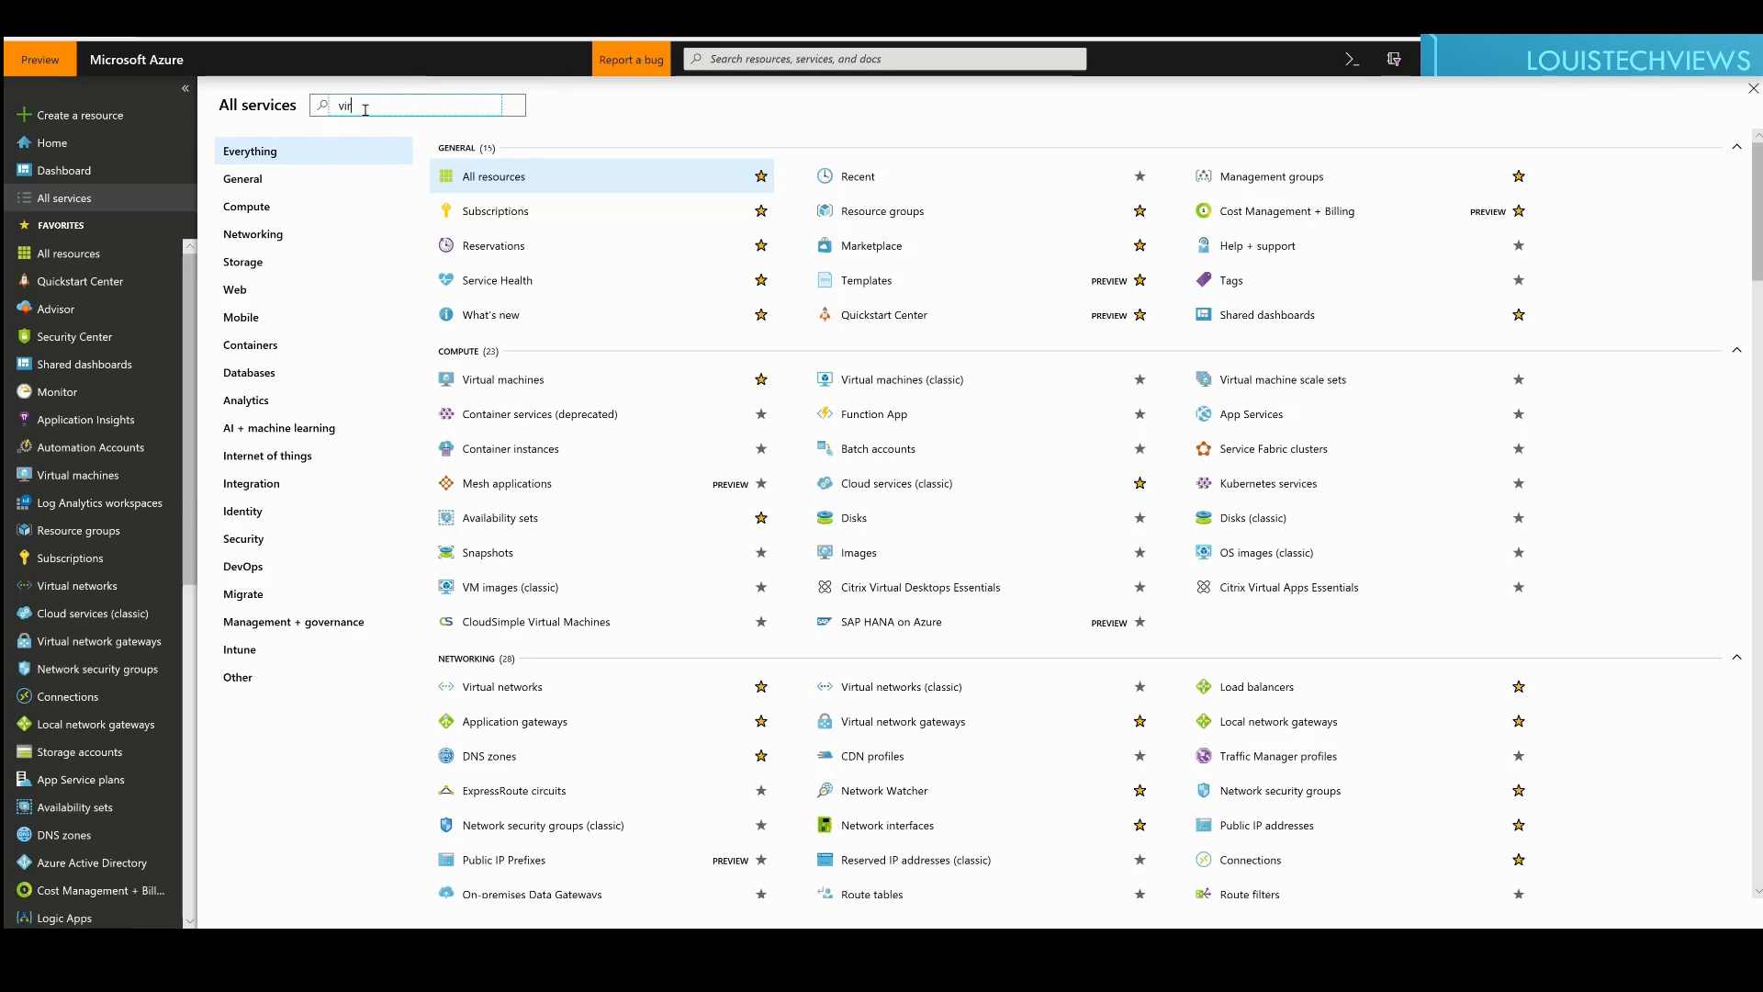
text(tual network gateway)
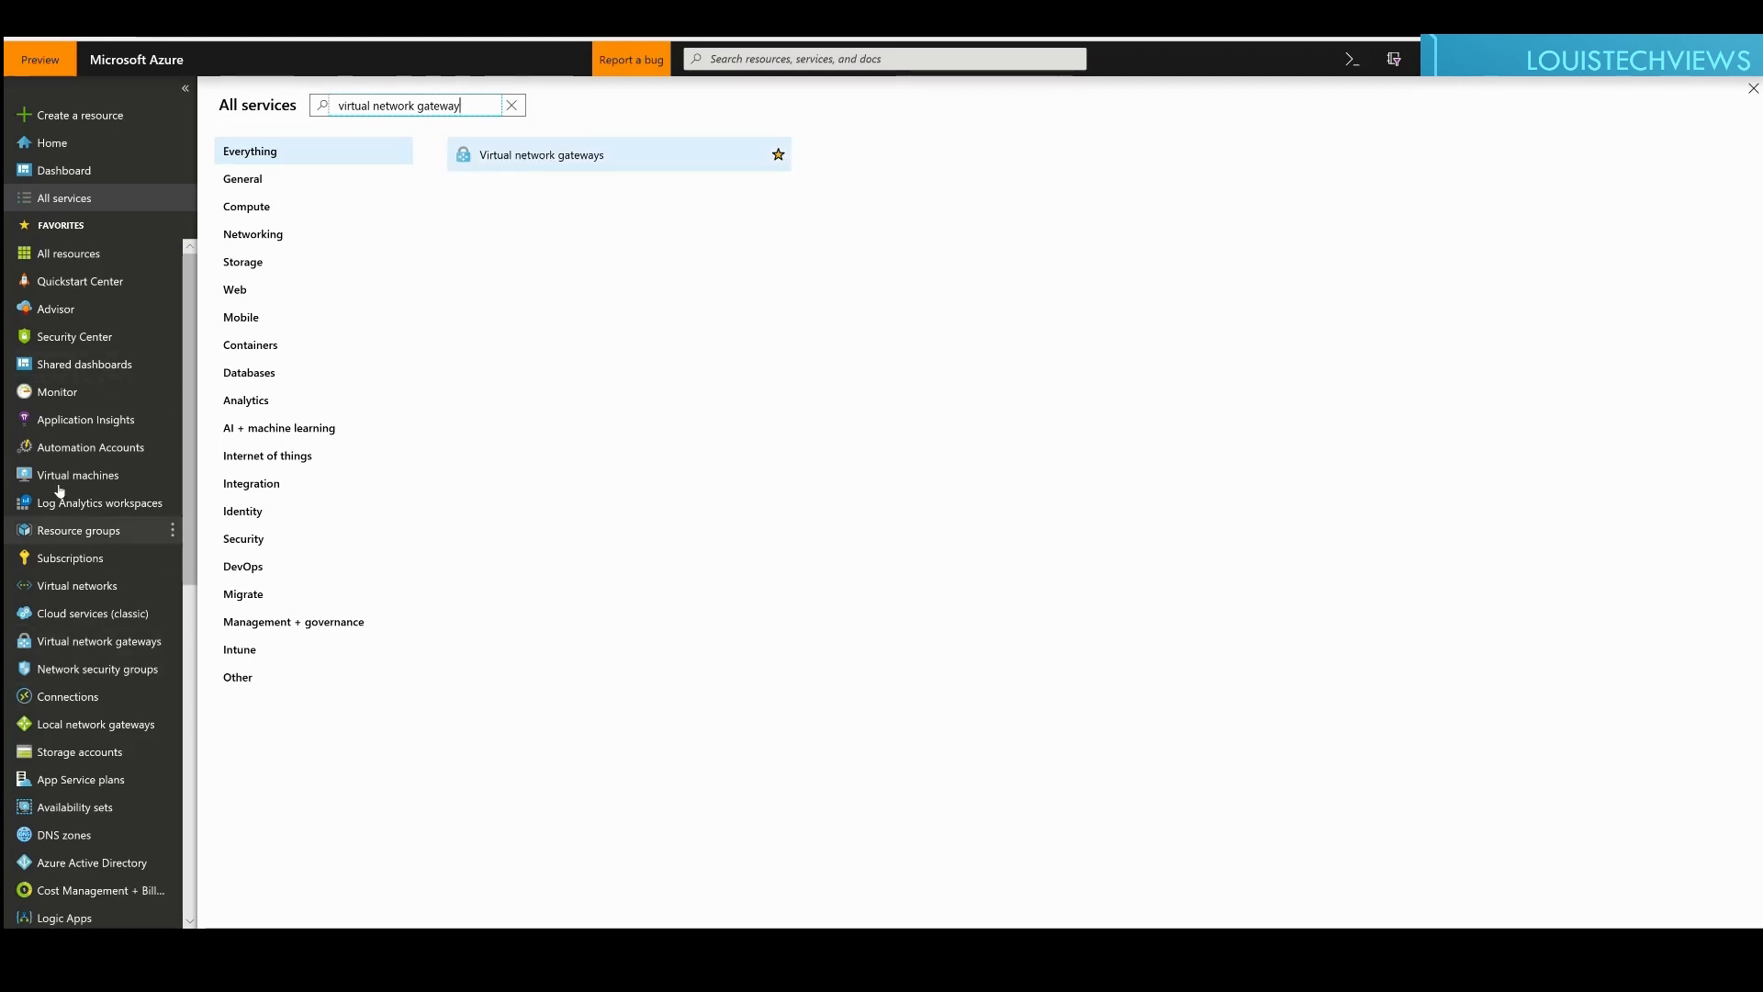
click(519, 157)
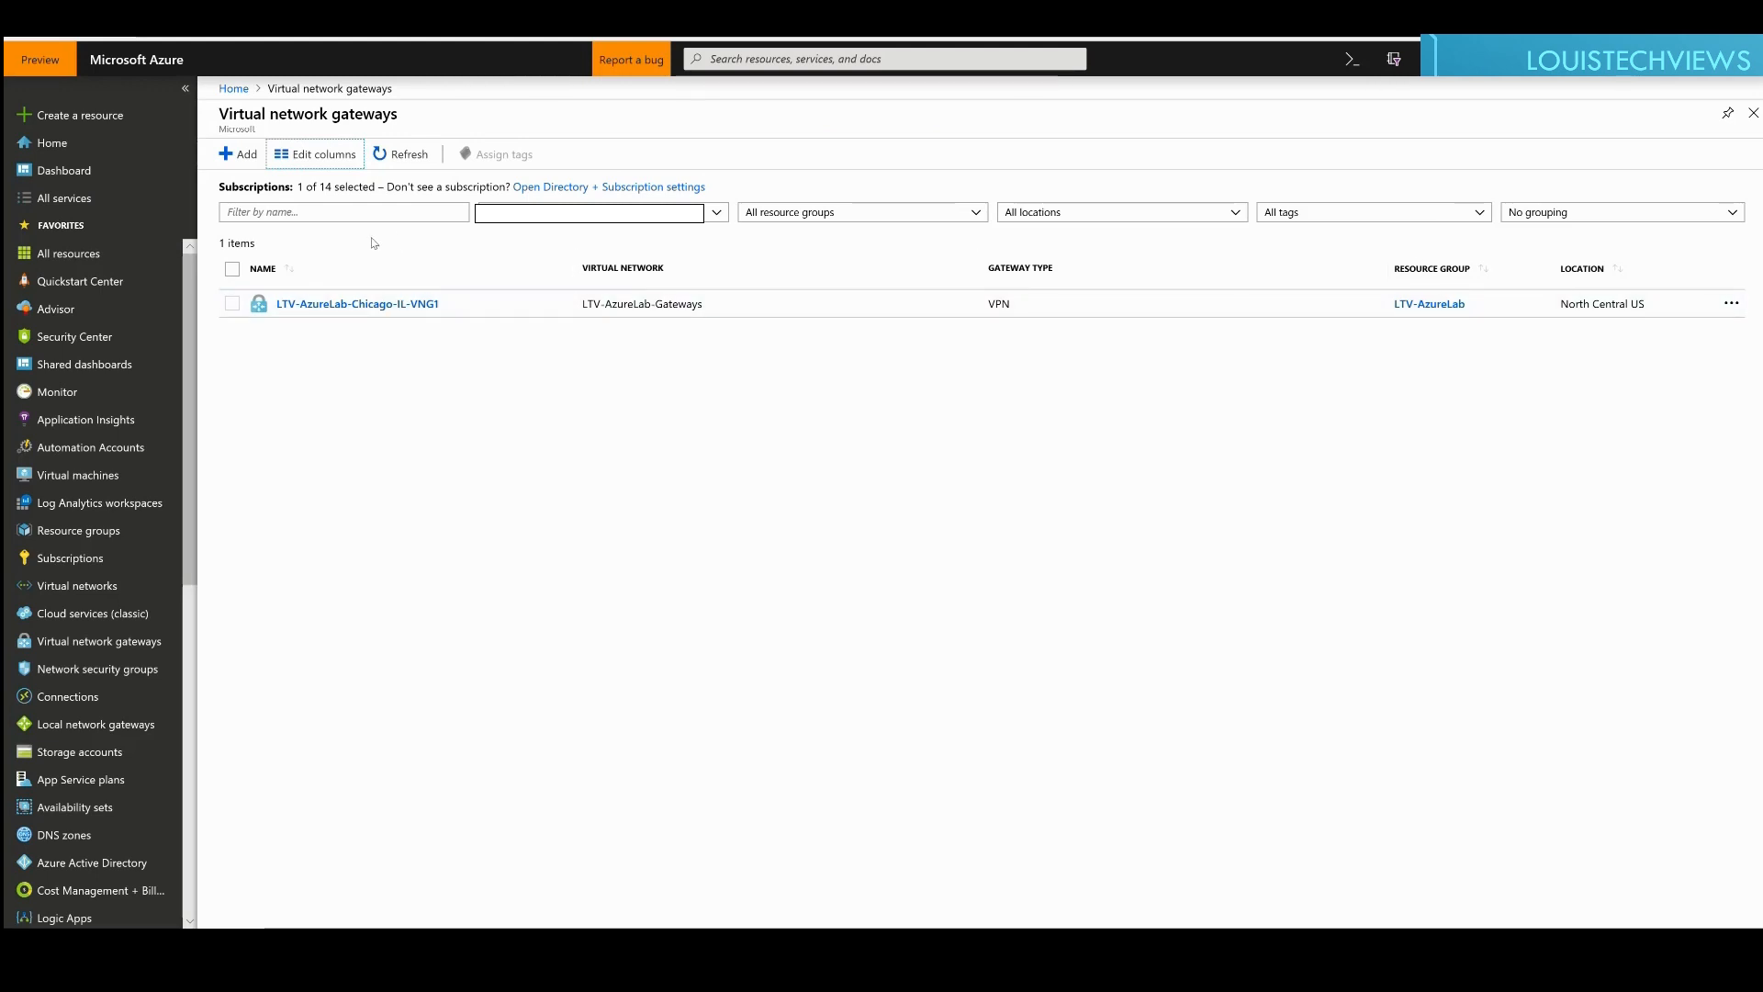
Step: Start a new virtual network gateway named LTV-AzureLab-Test-VNG1
click(244, 160)
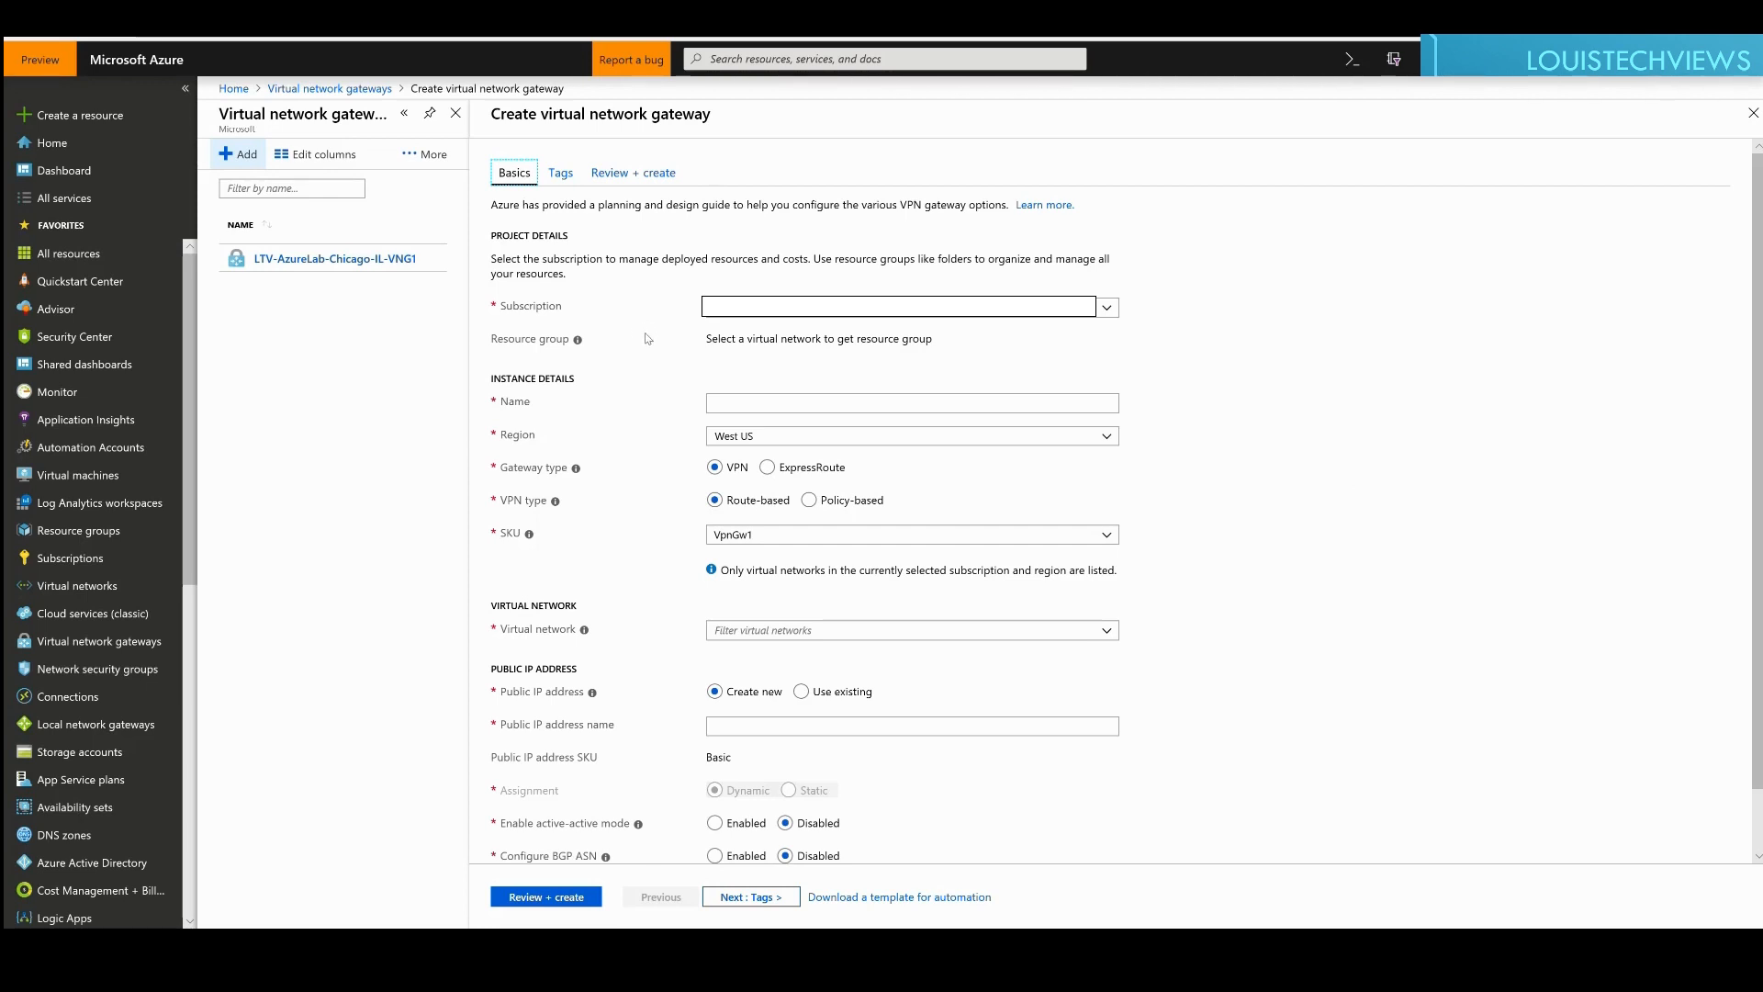
click(788, 410)
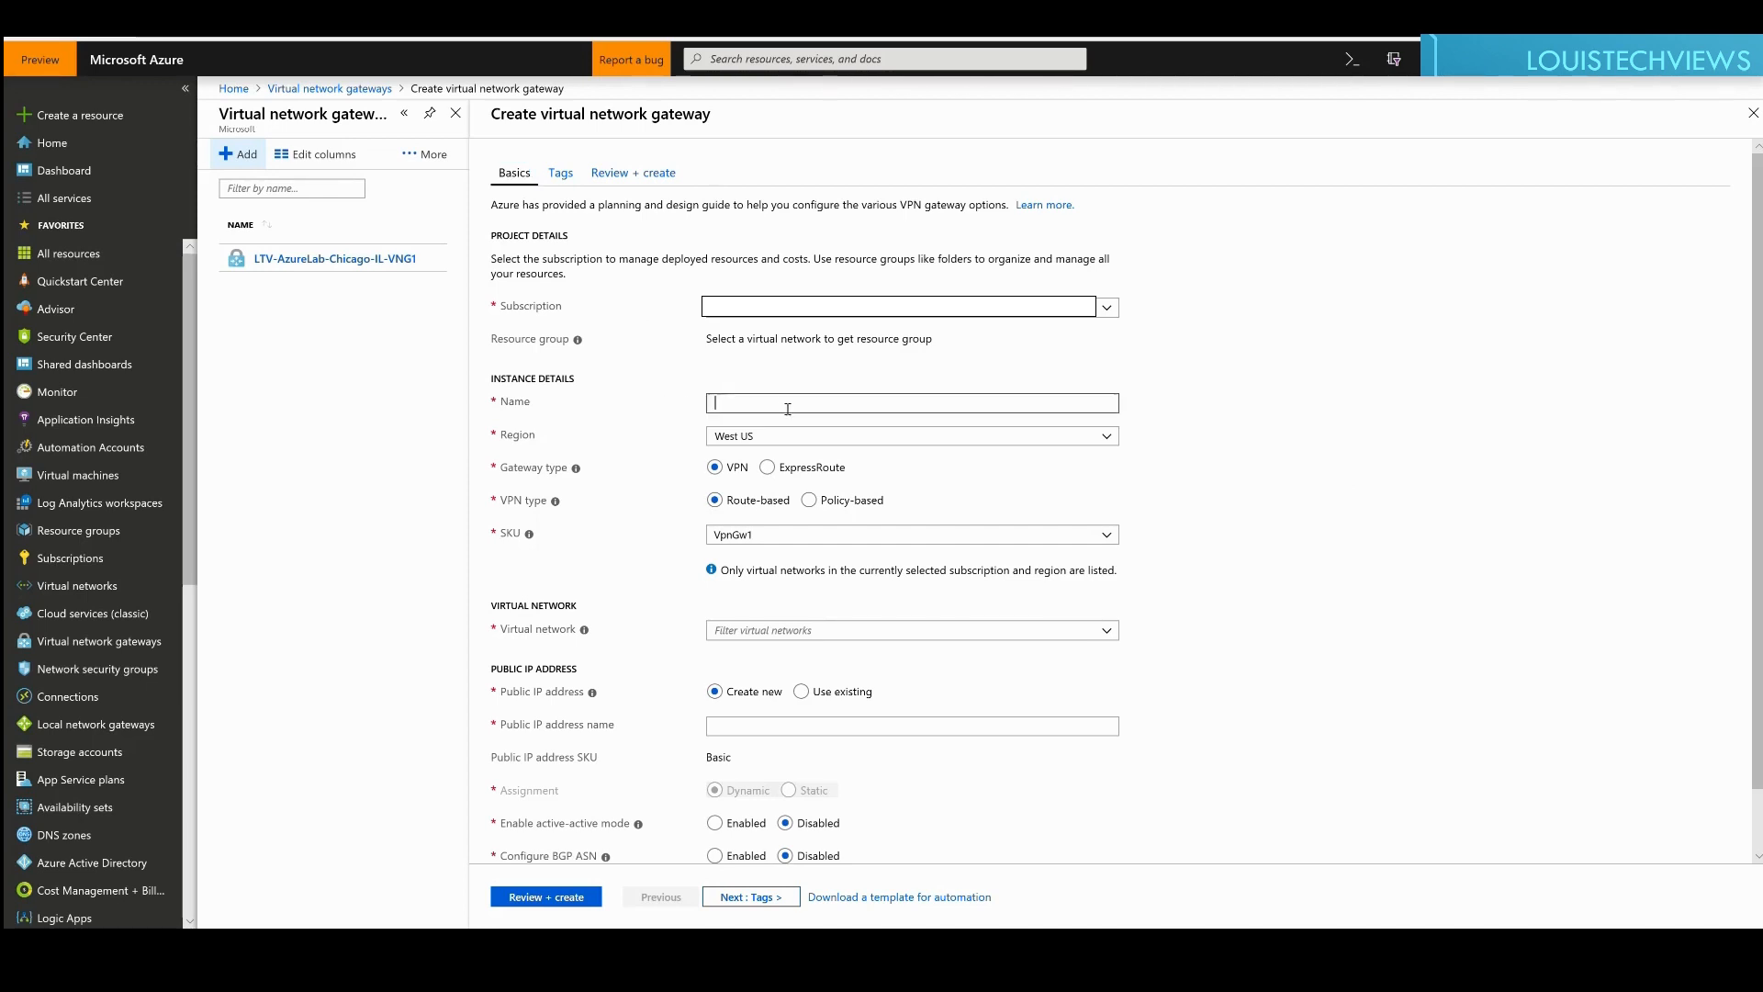
text(LTV-AzureLab-)
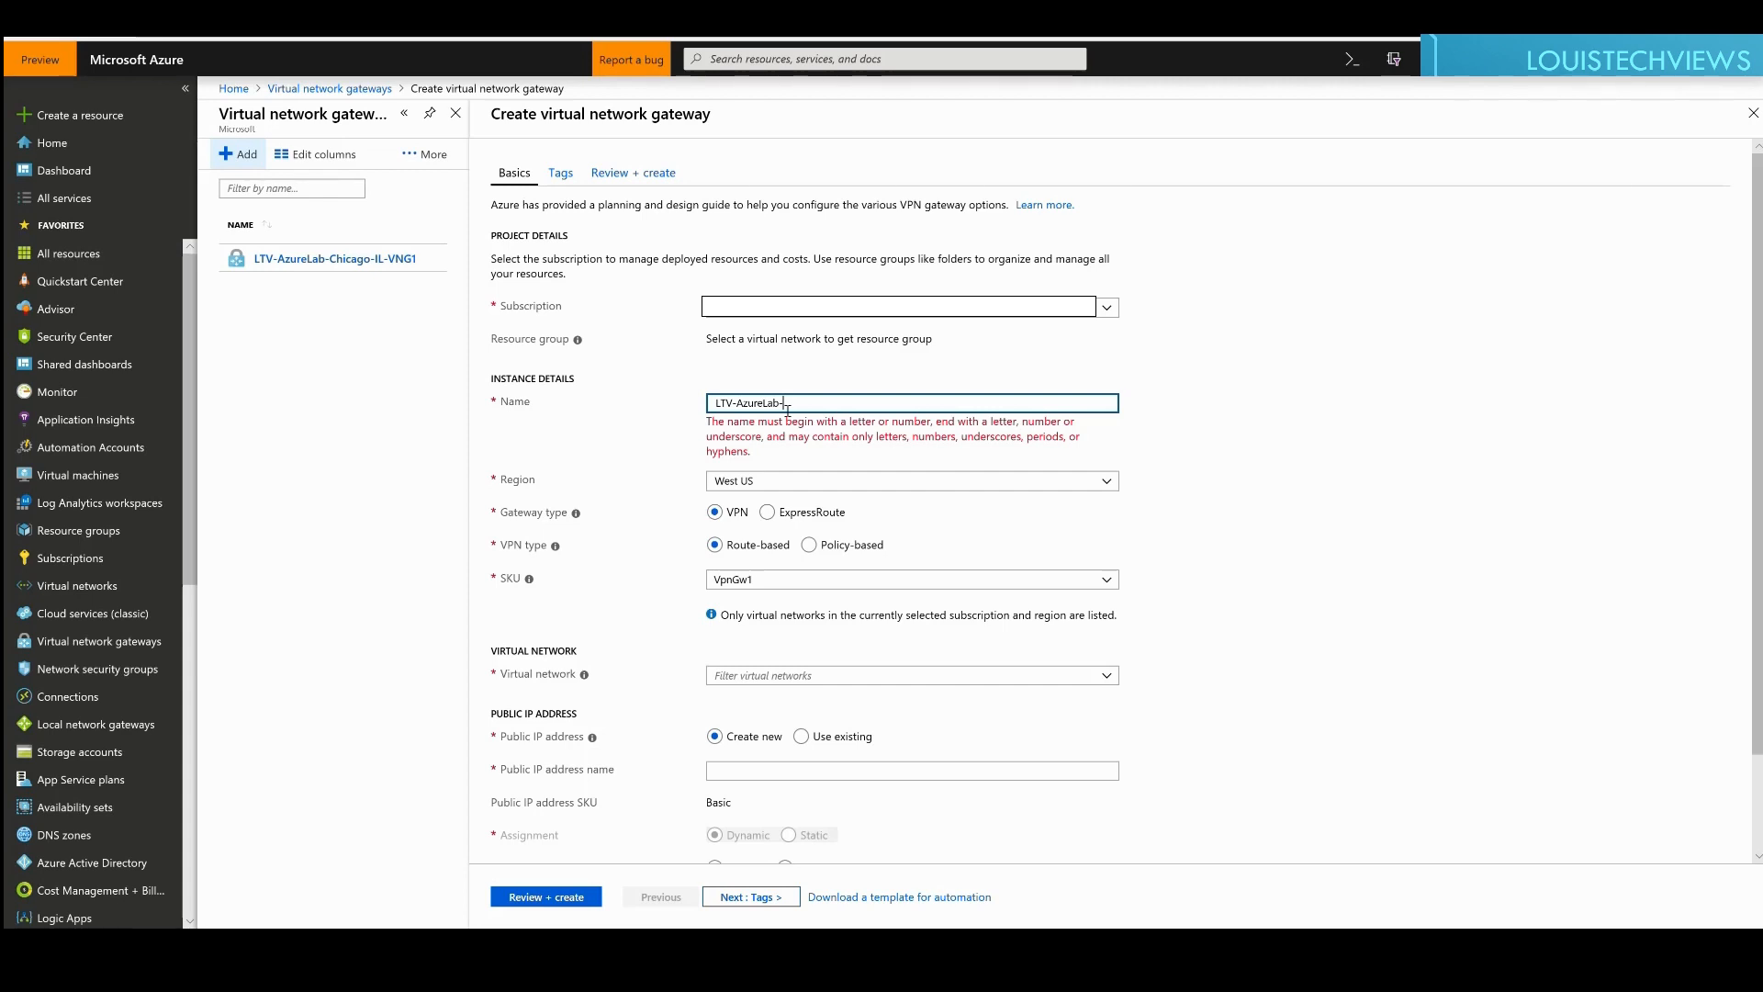
text(Indiana)
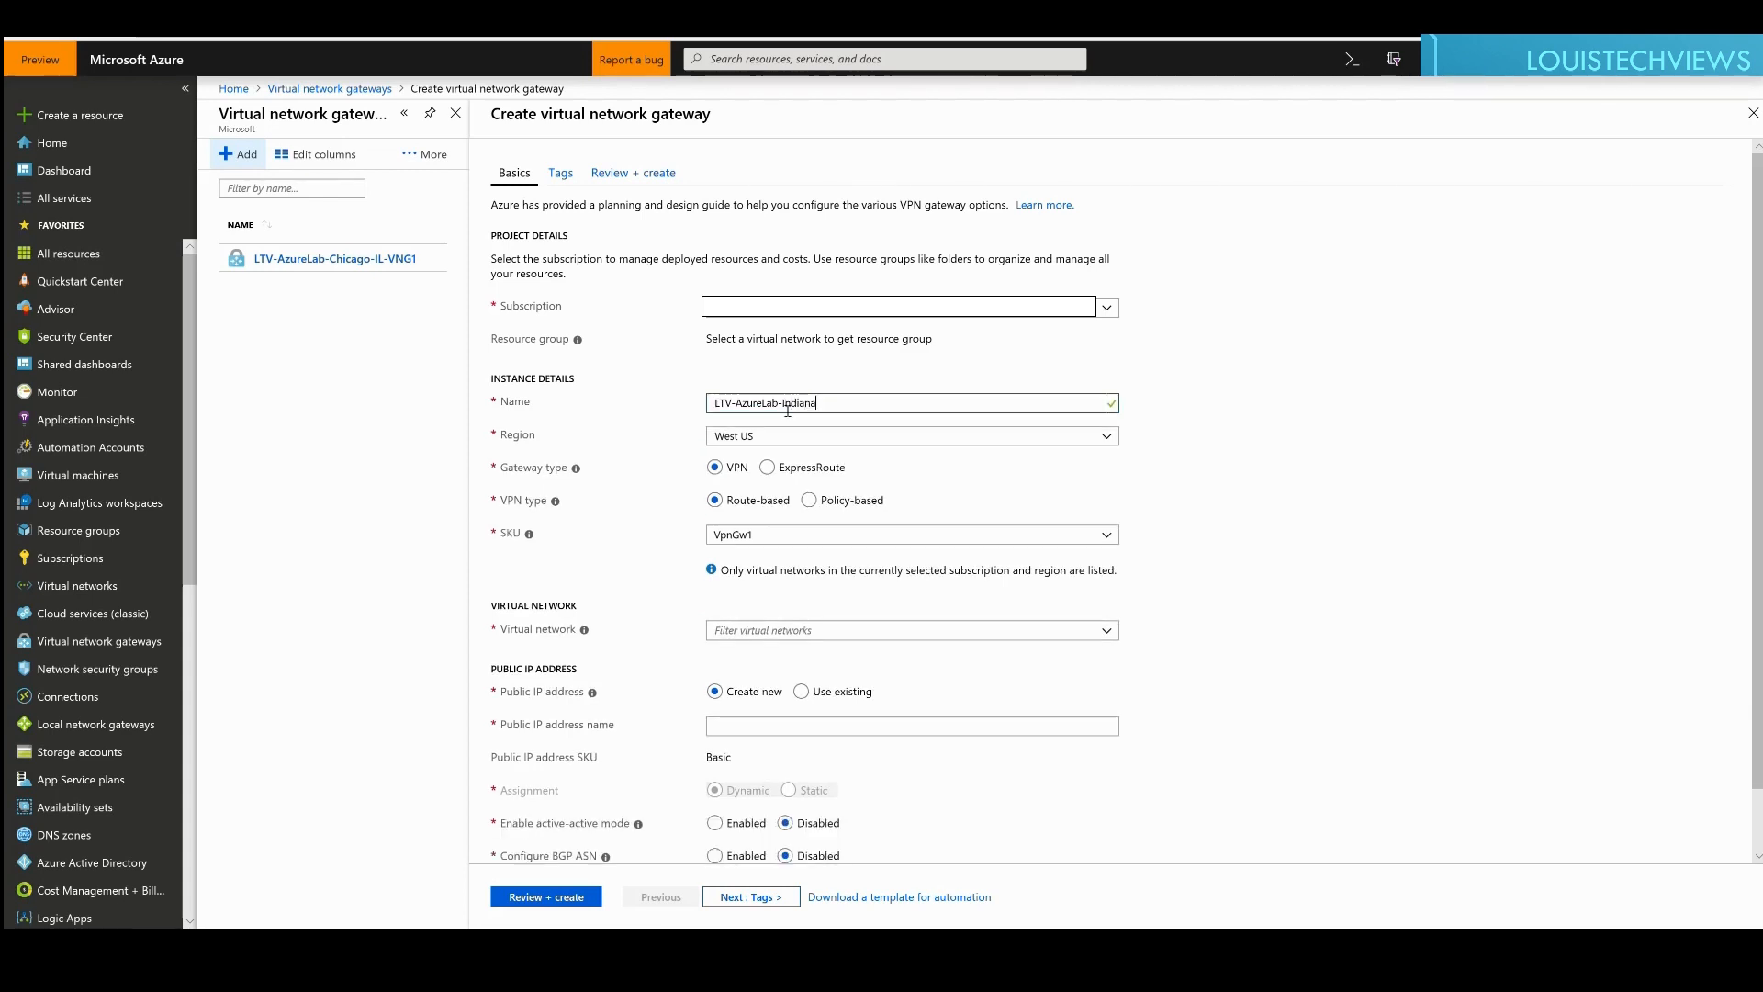
text(-VNG2)
key(BackSpace)
text(1)
double_click(808, 410)
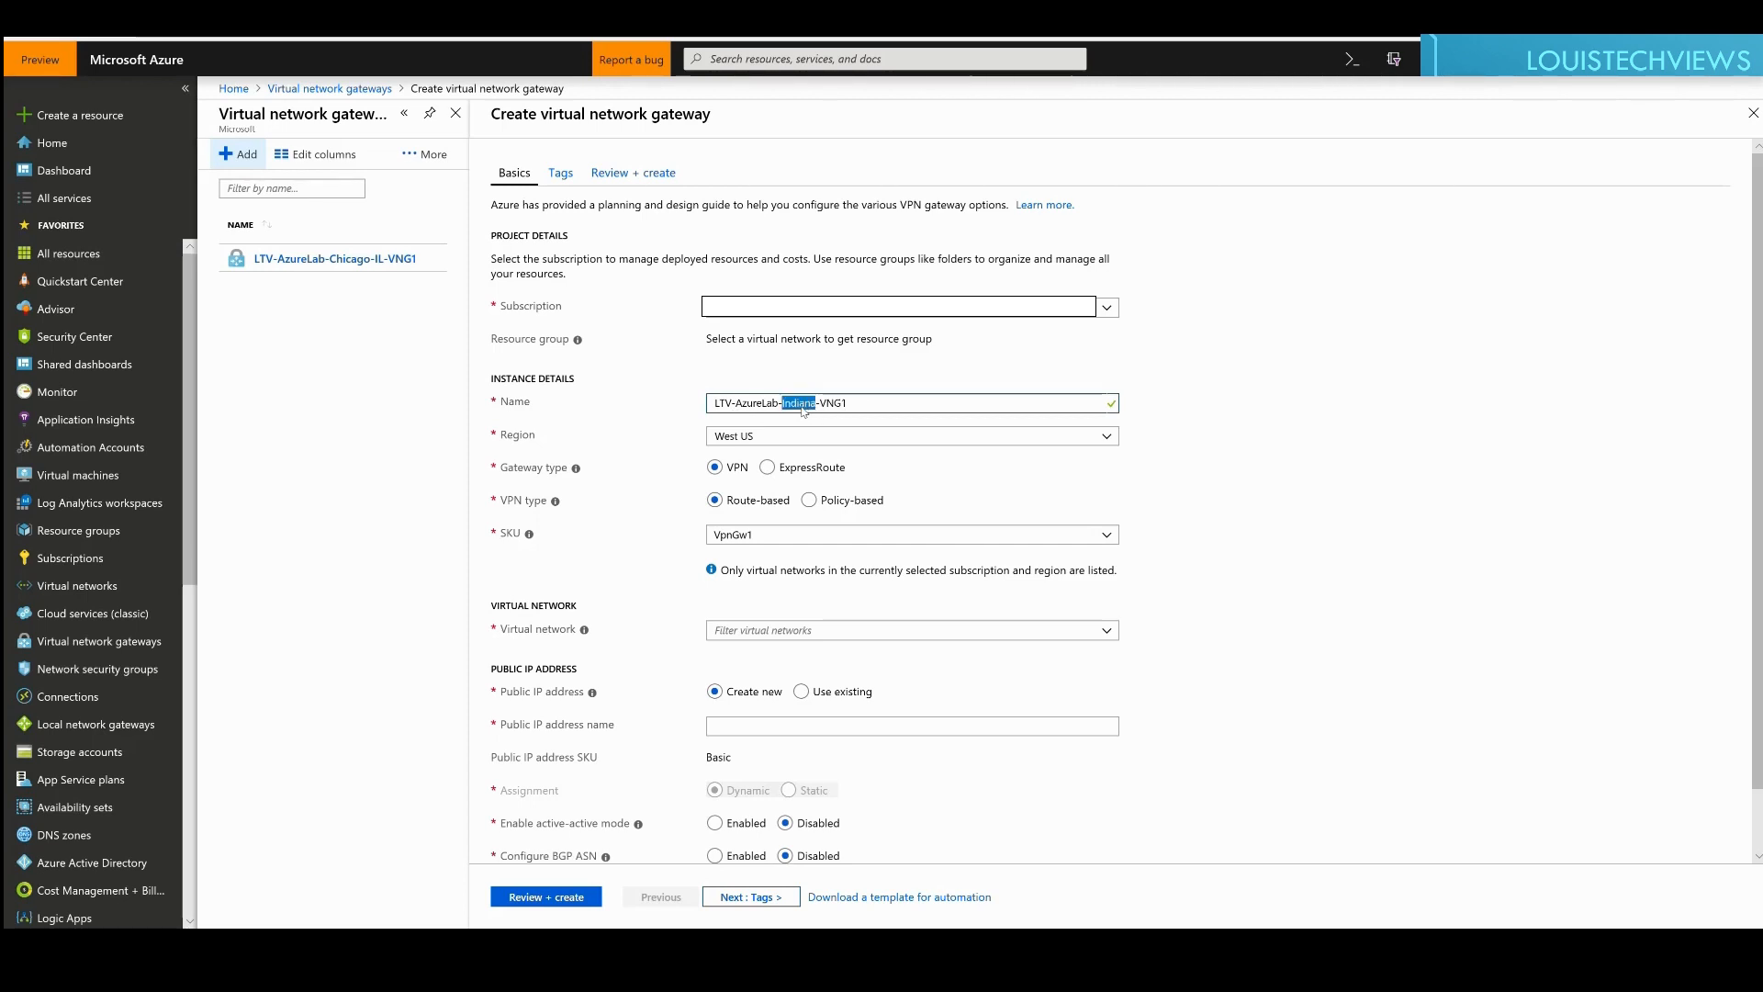
text(Test)
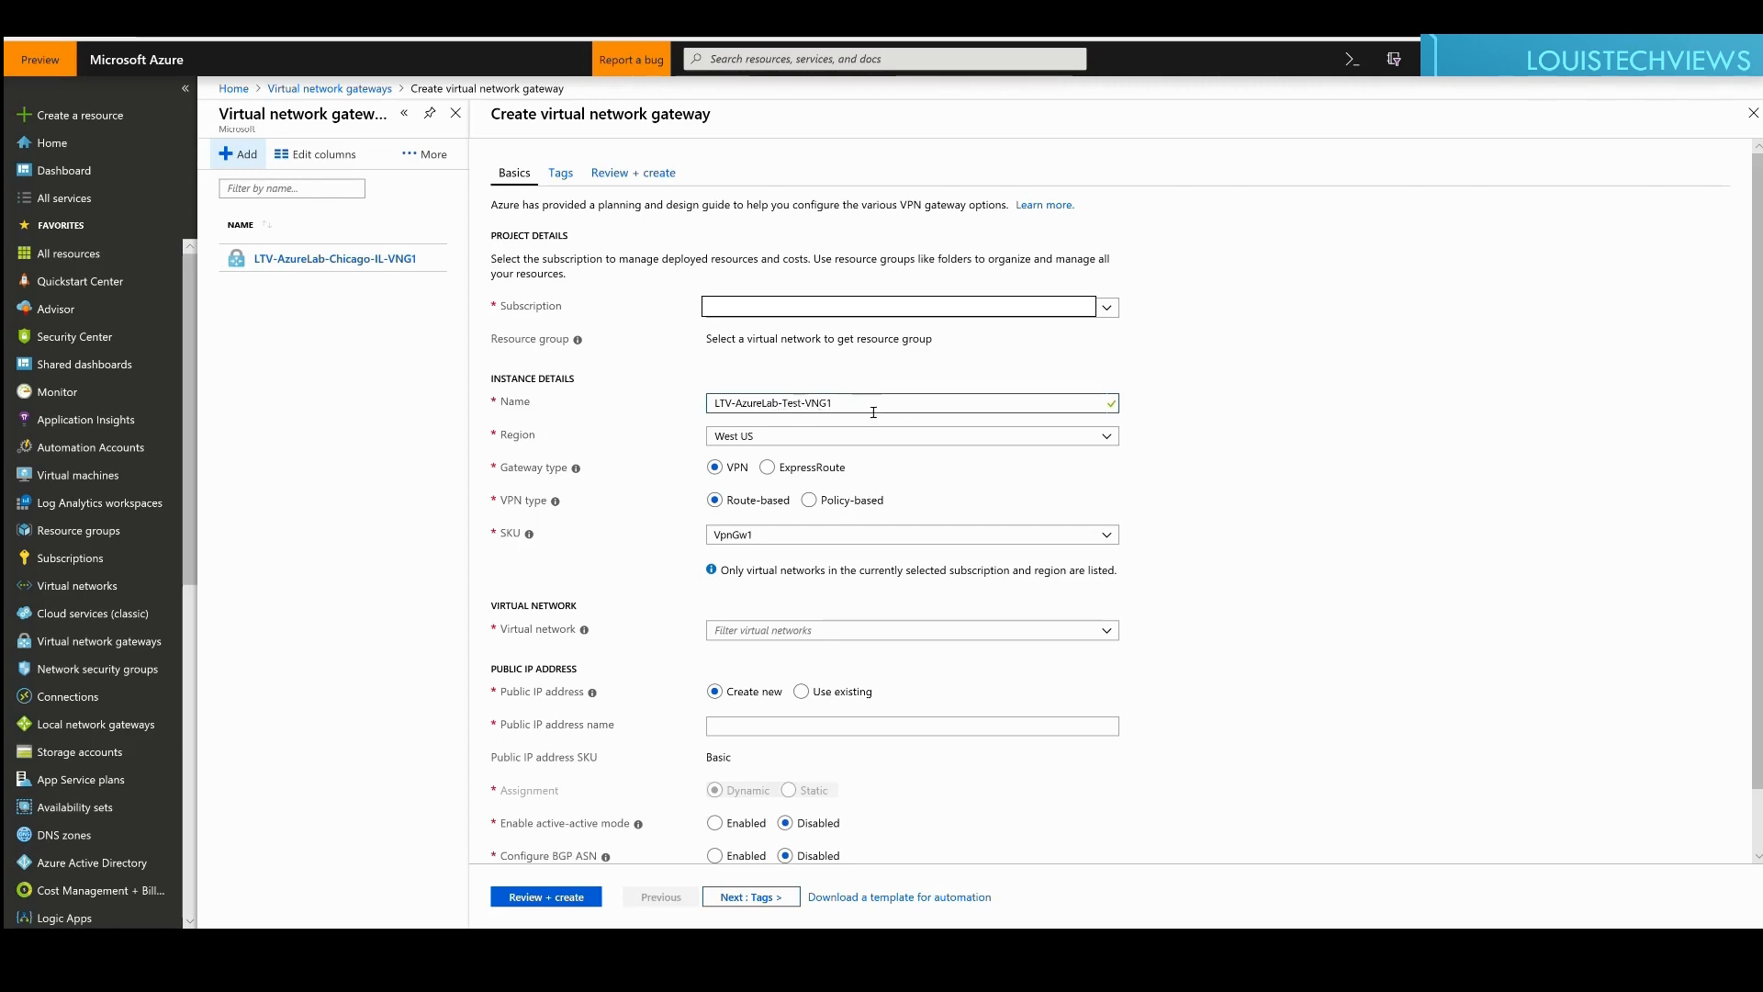
click(1108, 439)
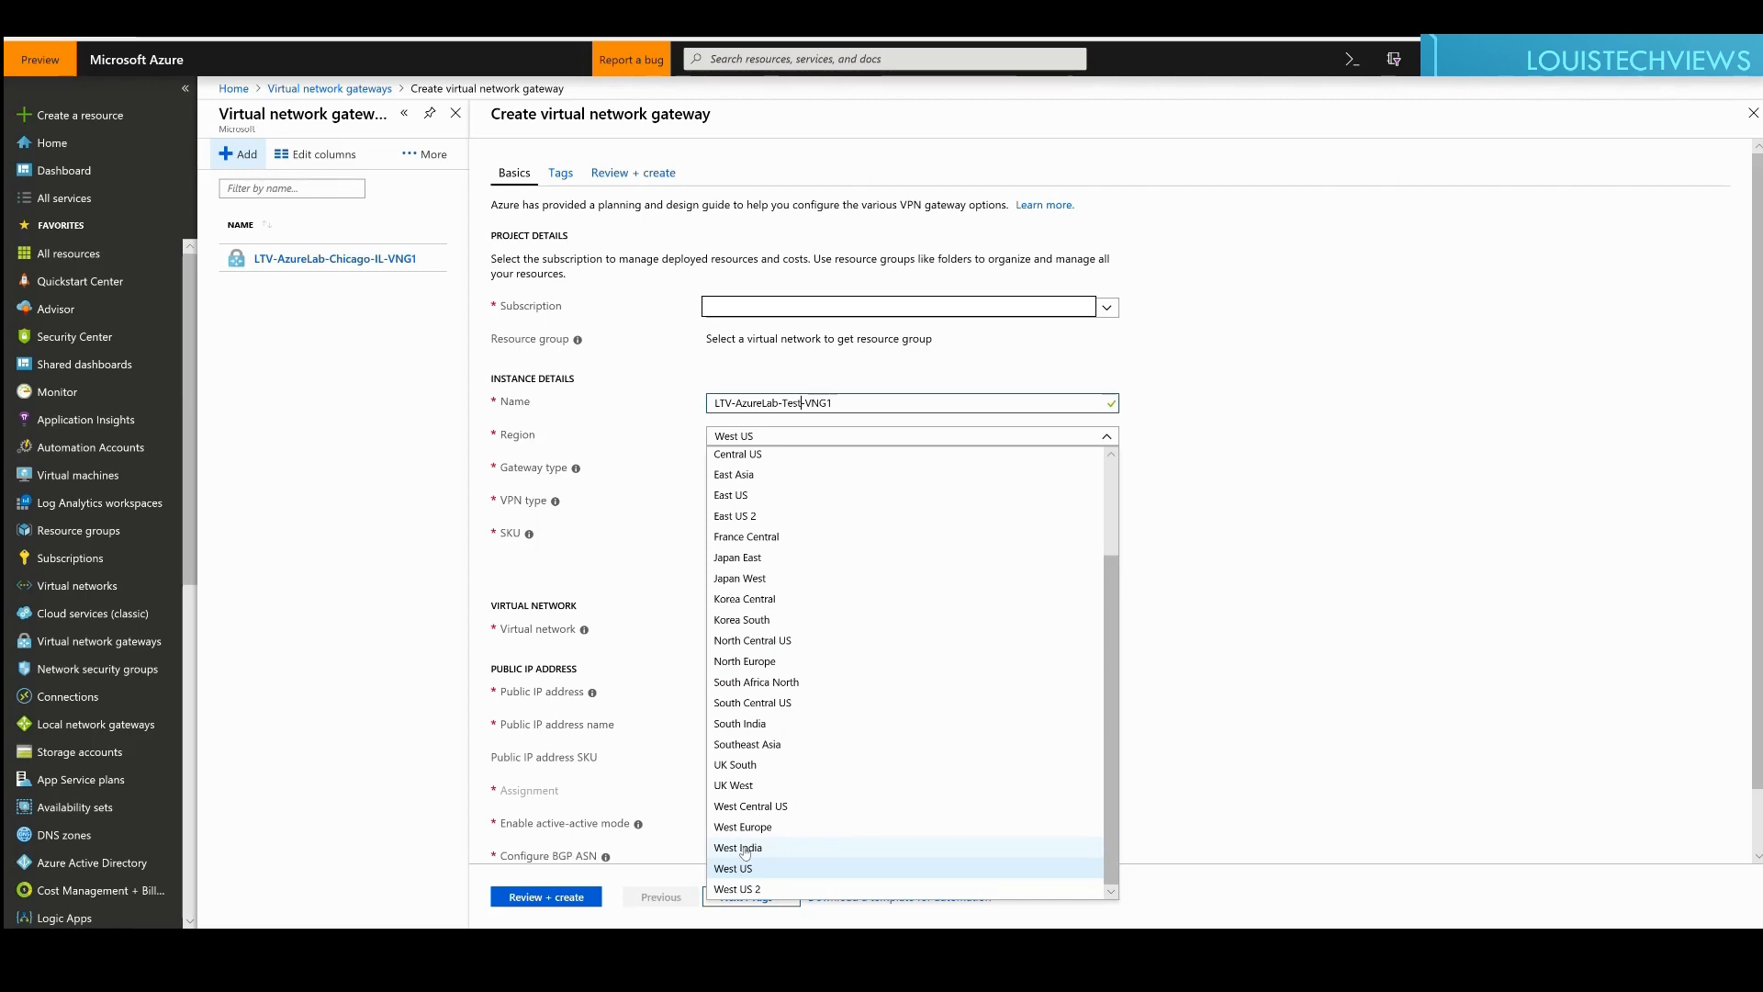
Step: Set the new gateway's region to North Central US
scroll(834, 732, up, 3)
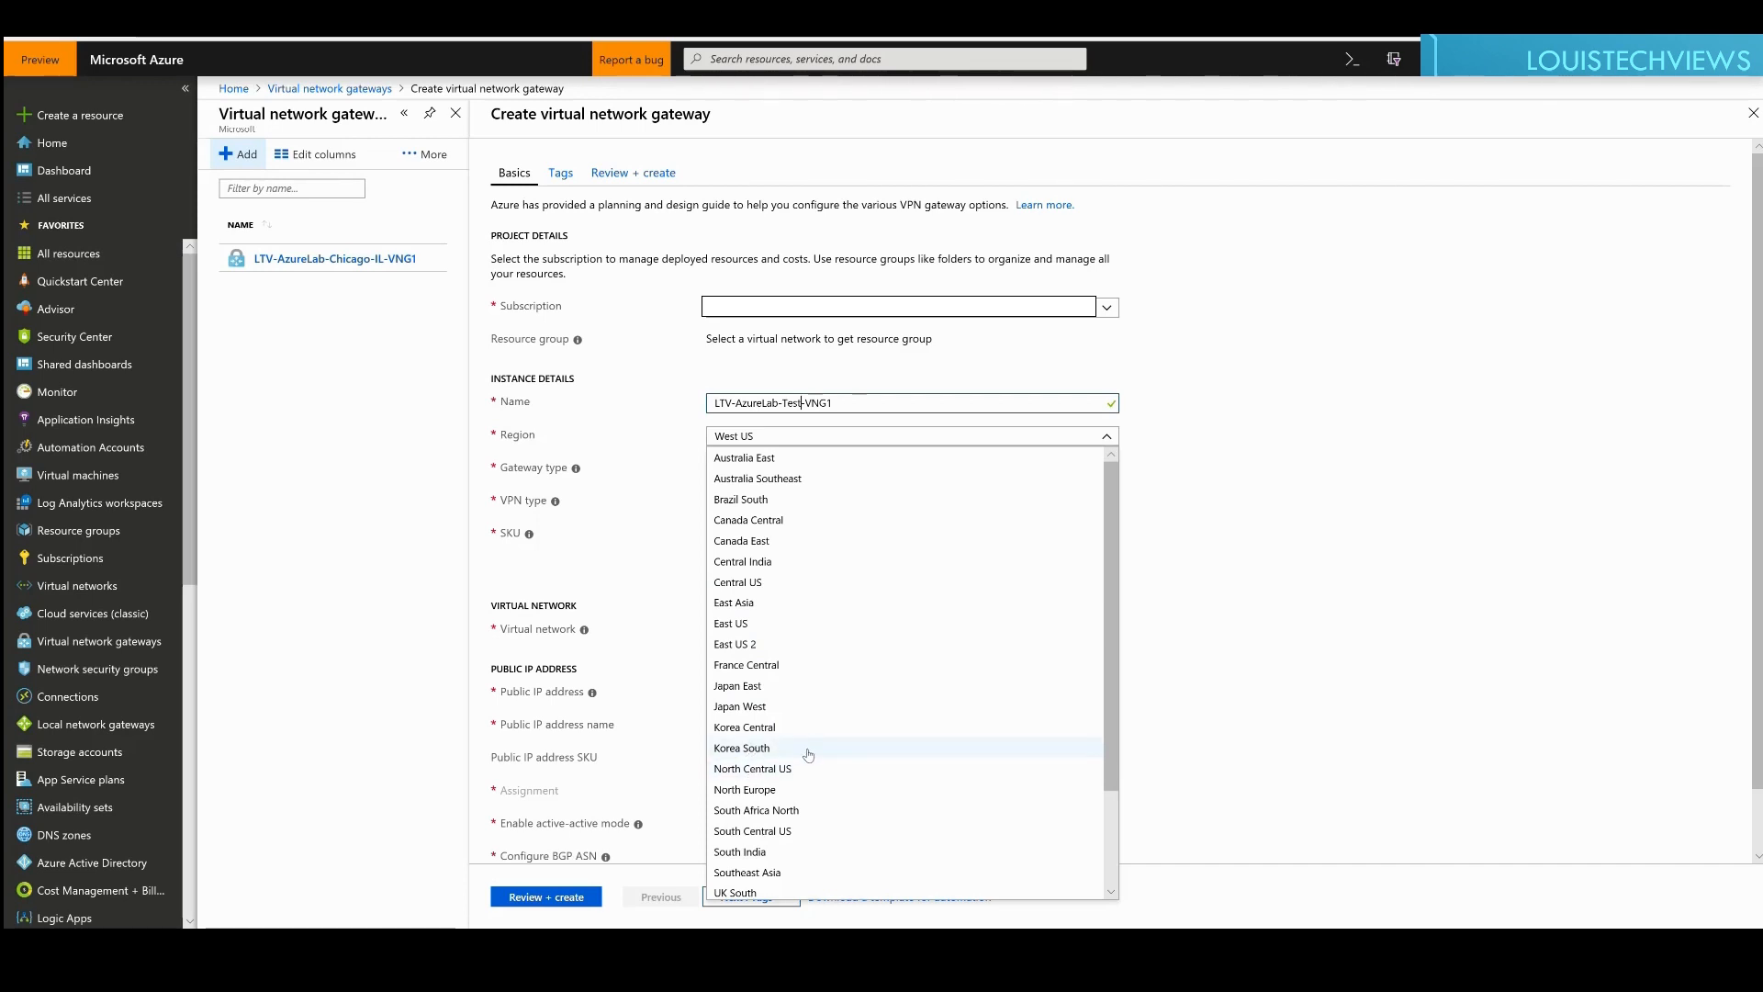
scroll(763, 787, down, 3)
scroll(778, 631, up, 2)
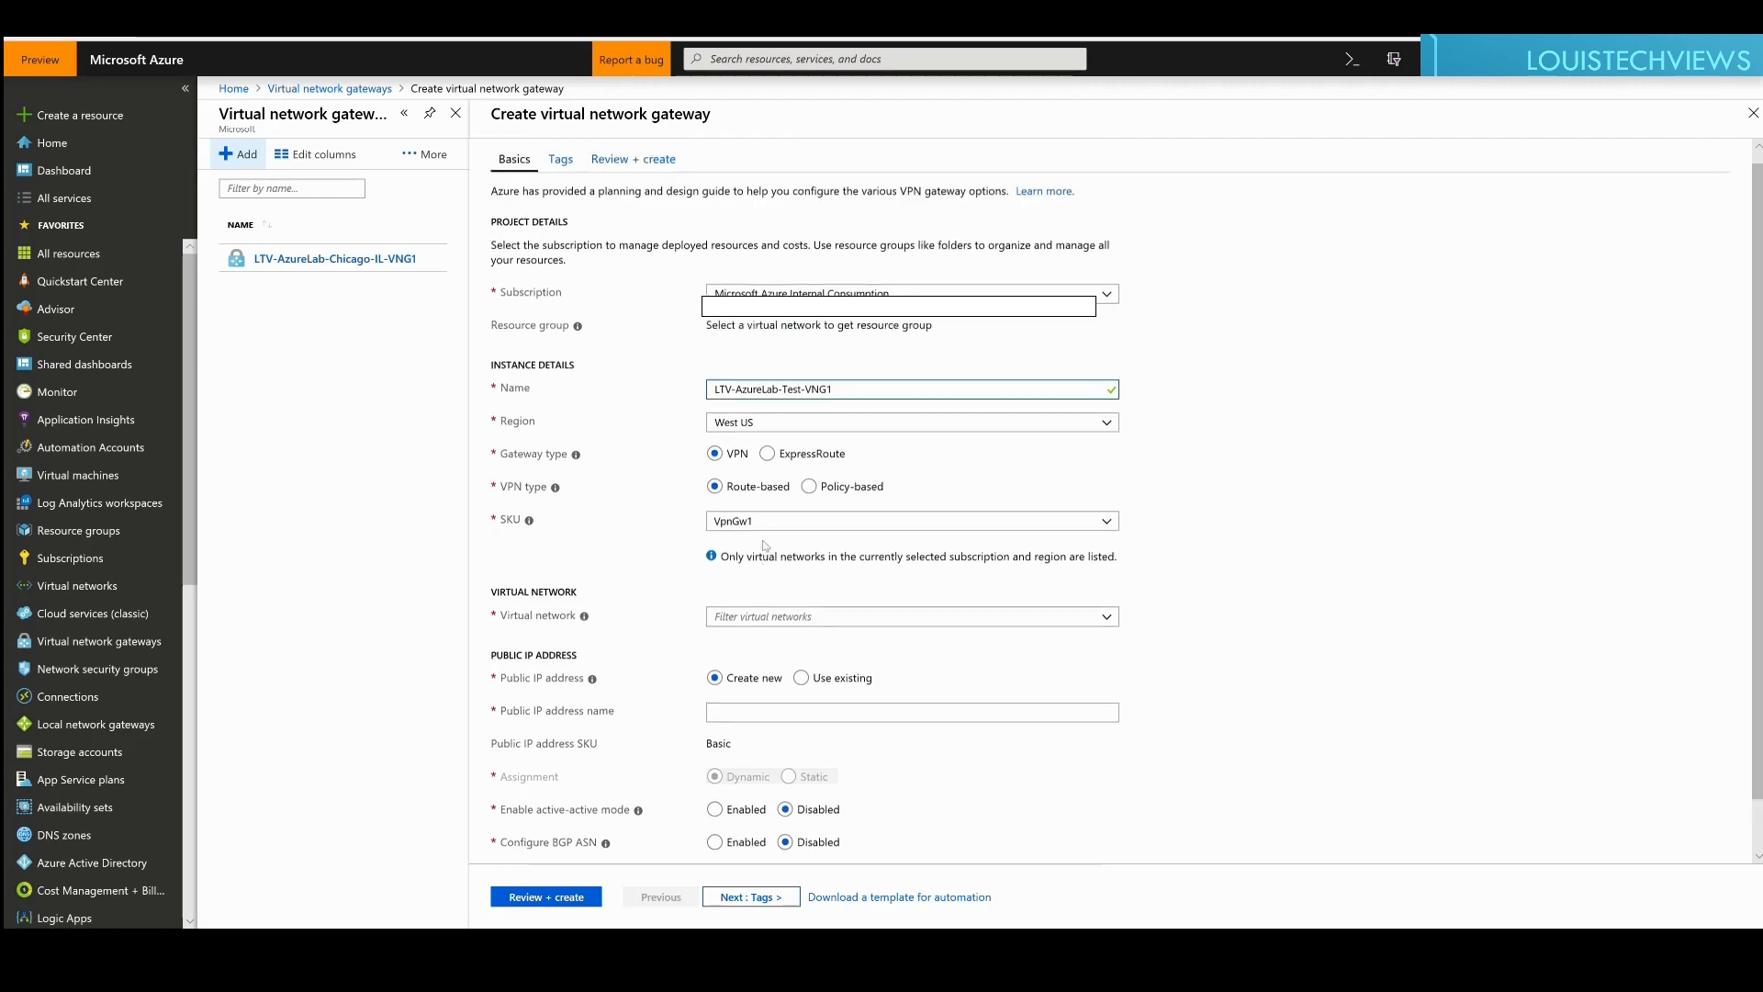
click(790, 437)
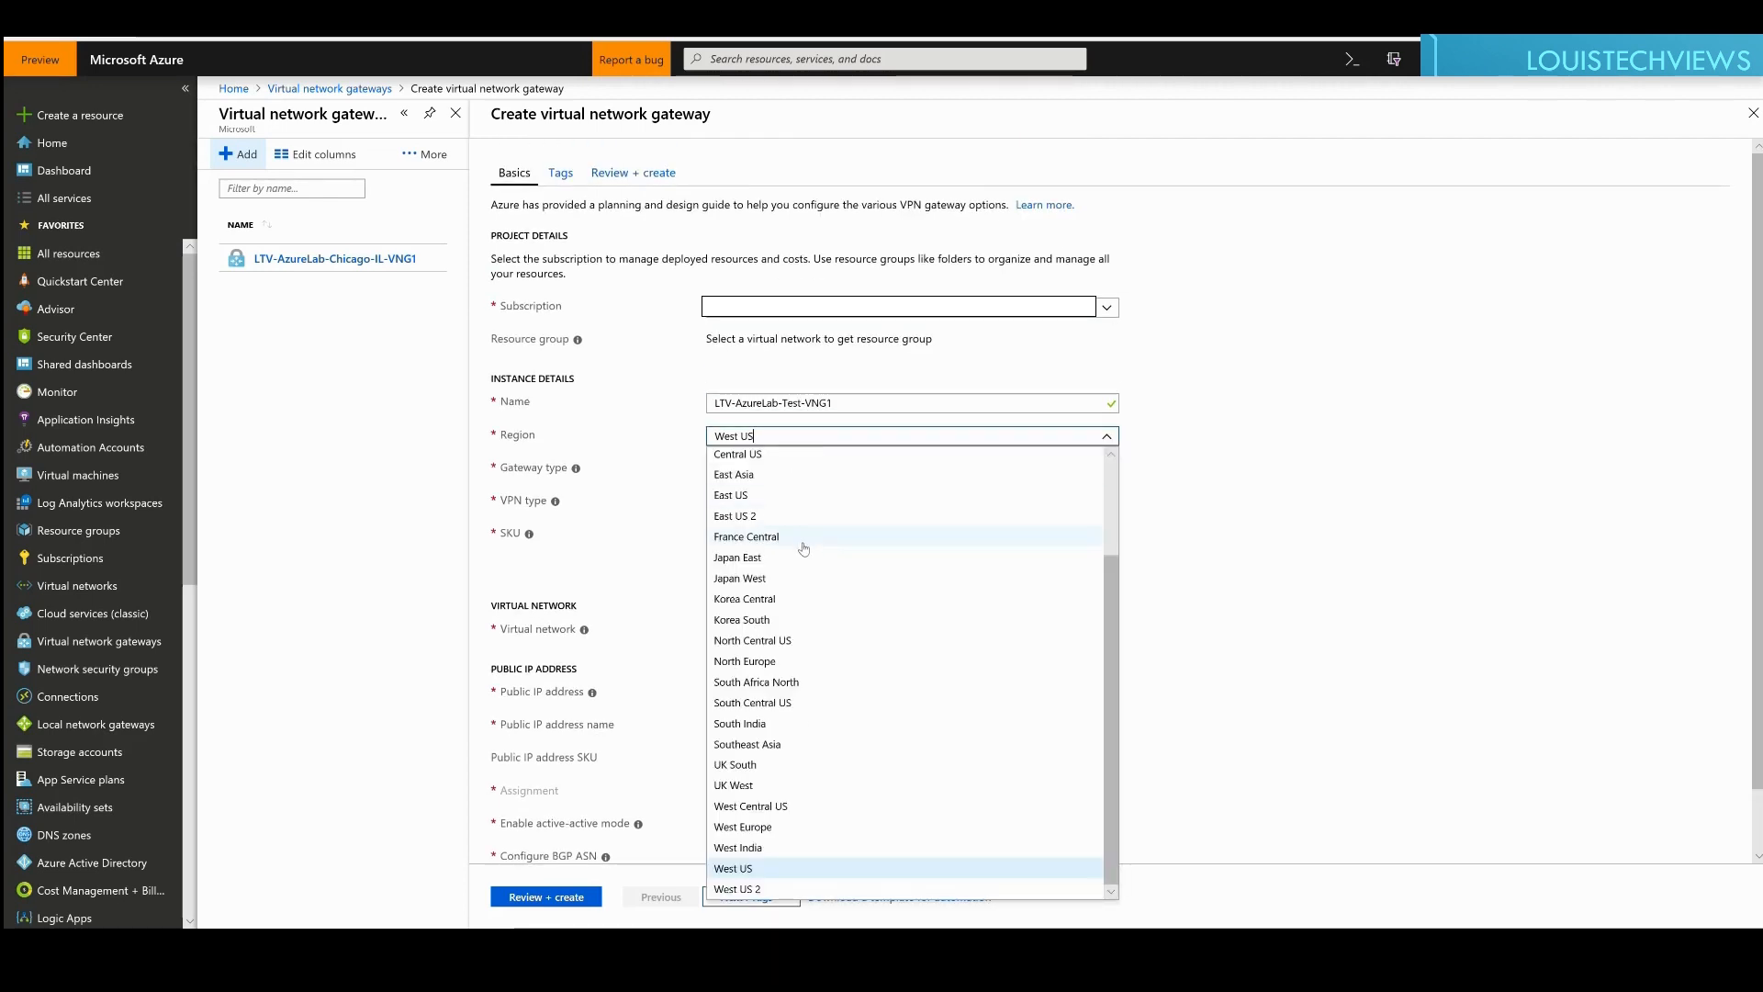
scroll(804, 549, up, 5)
scroll(762, 606, down, 3)
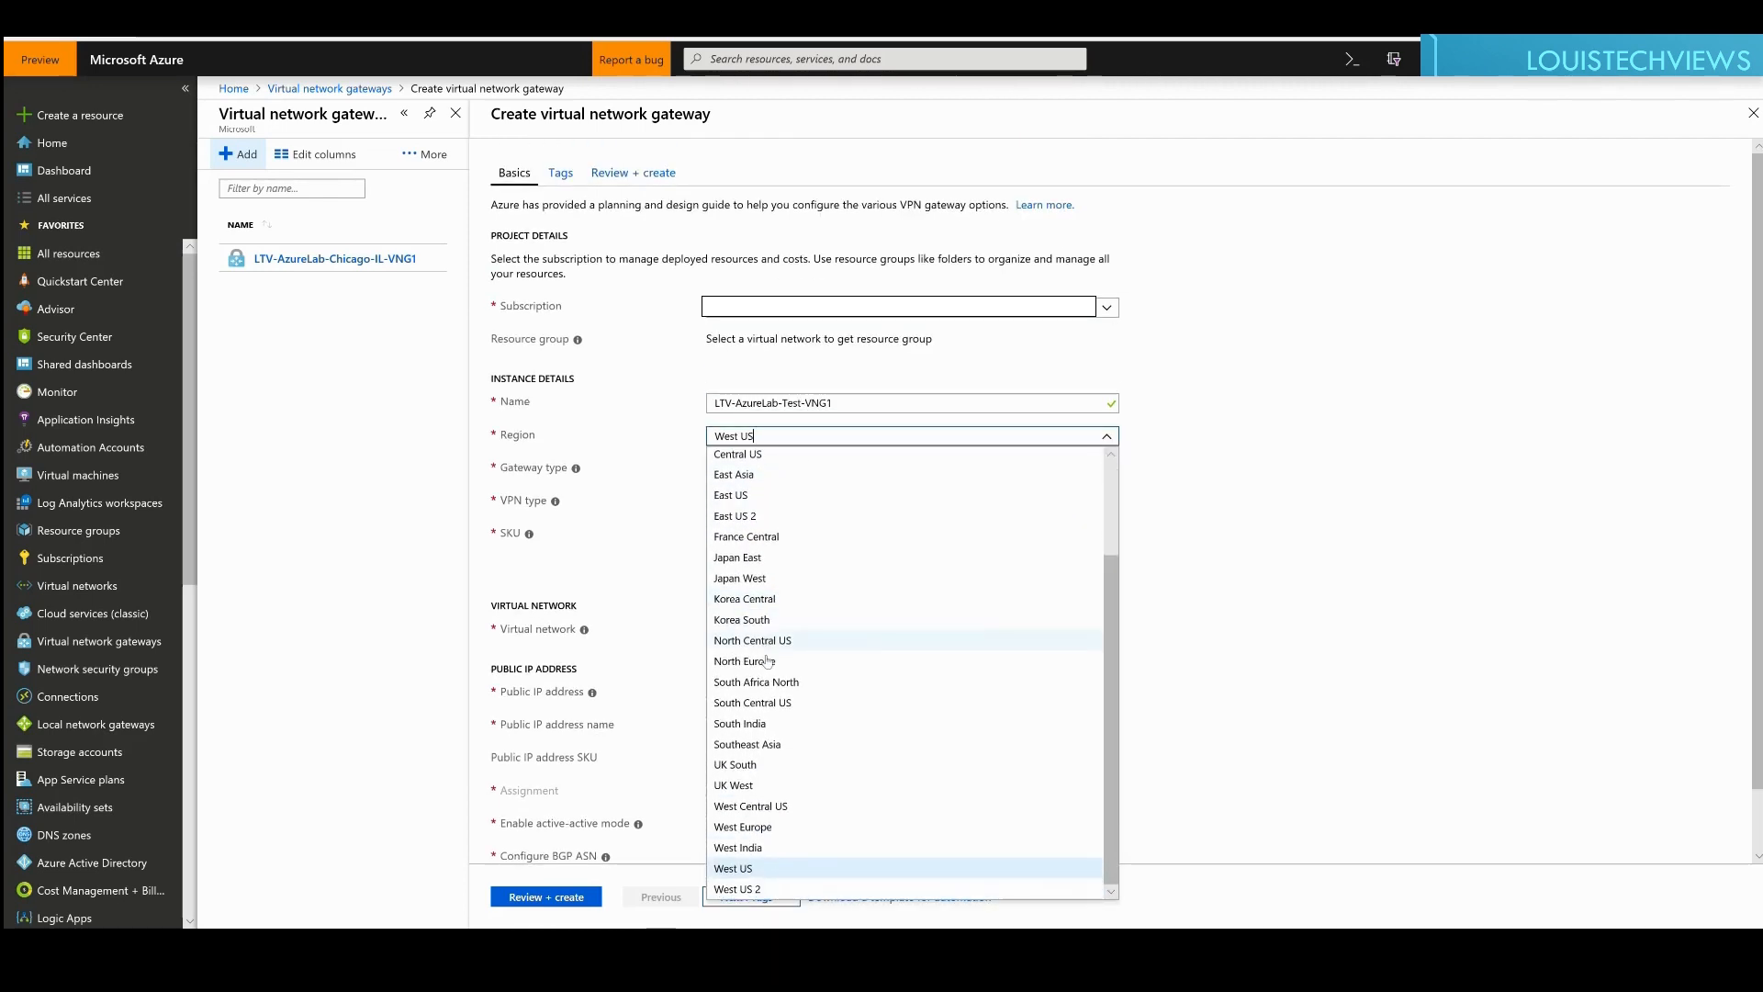
click(750, 641)
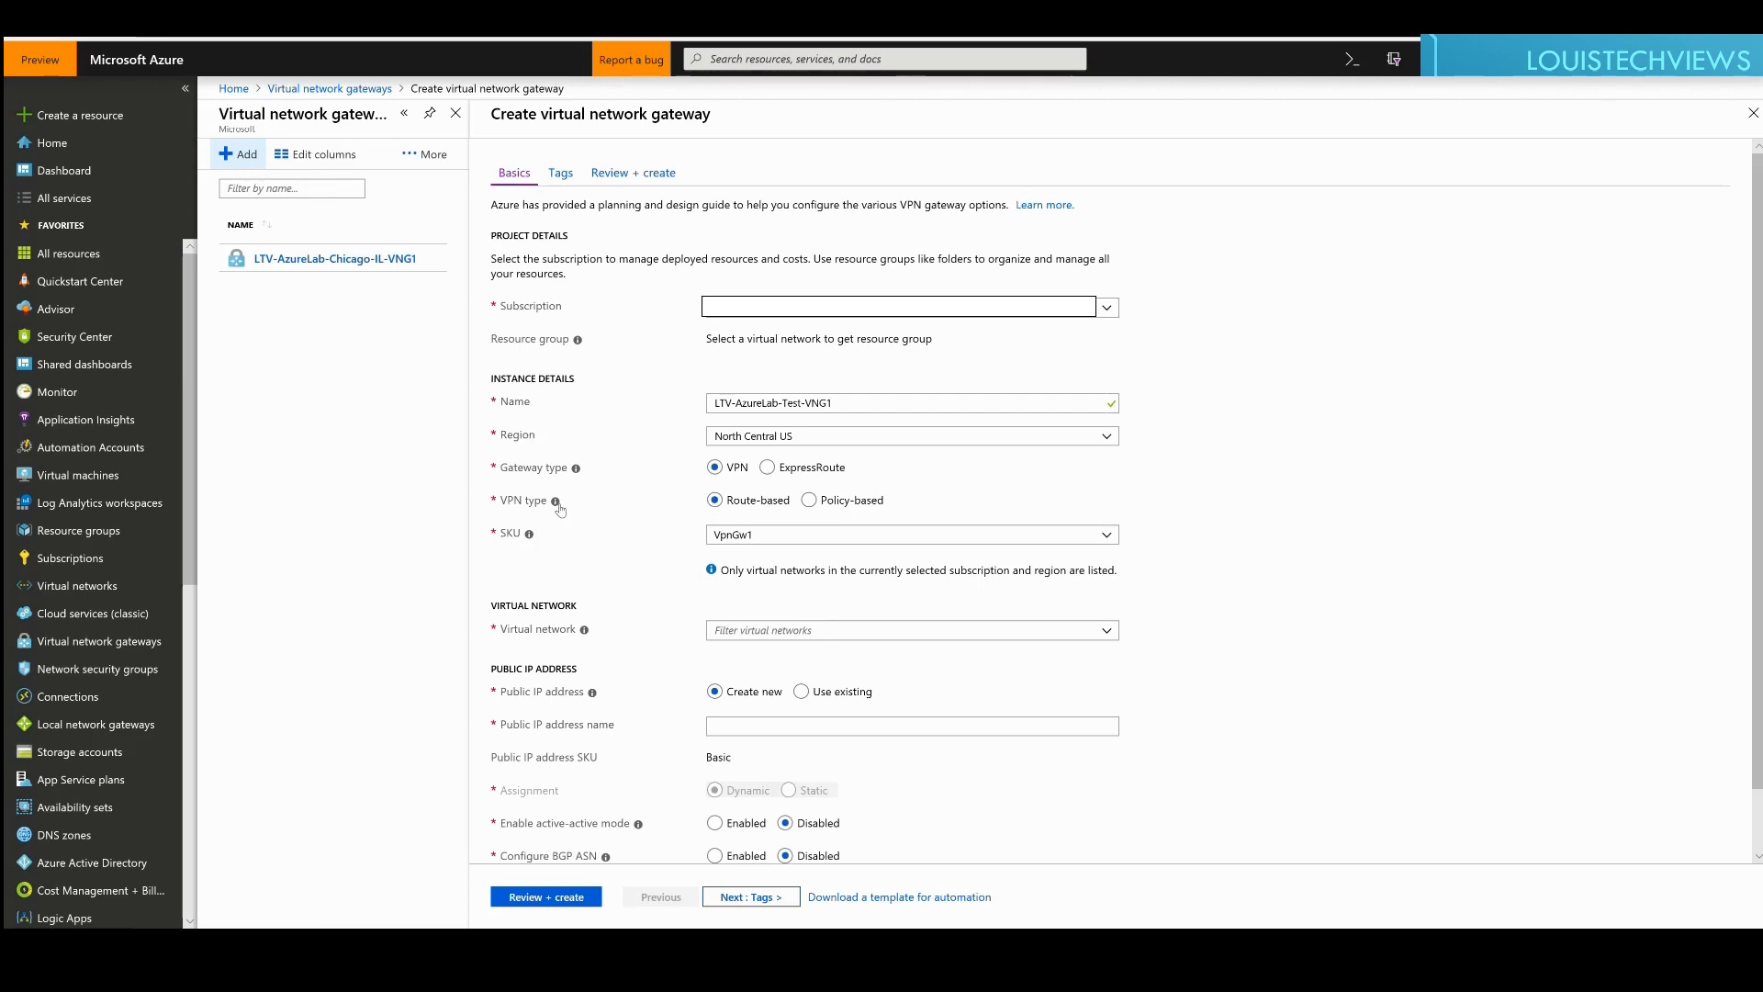
Step: Read the VPN type and SKU help, then list the SKU options Basic through VpnGw3
mouse_move(558, 510)
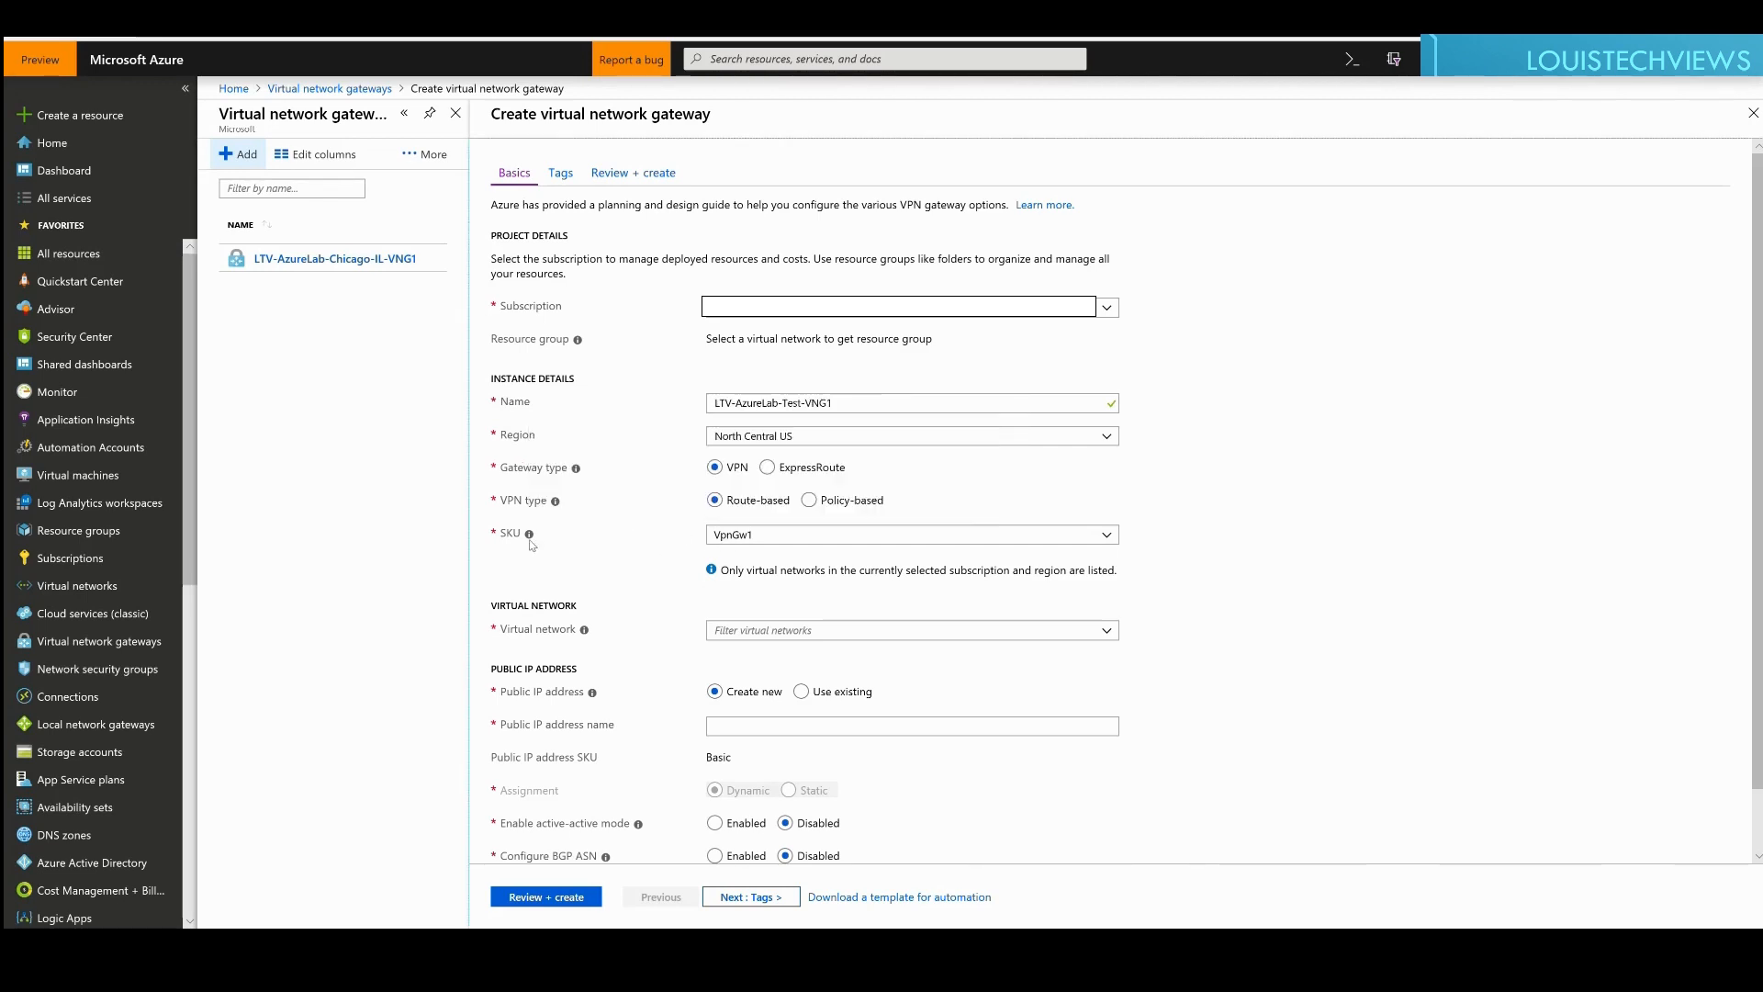
mouse_move(536, 543)
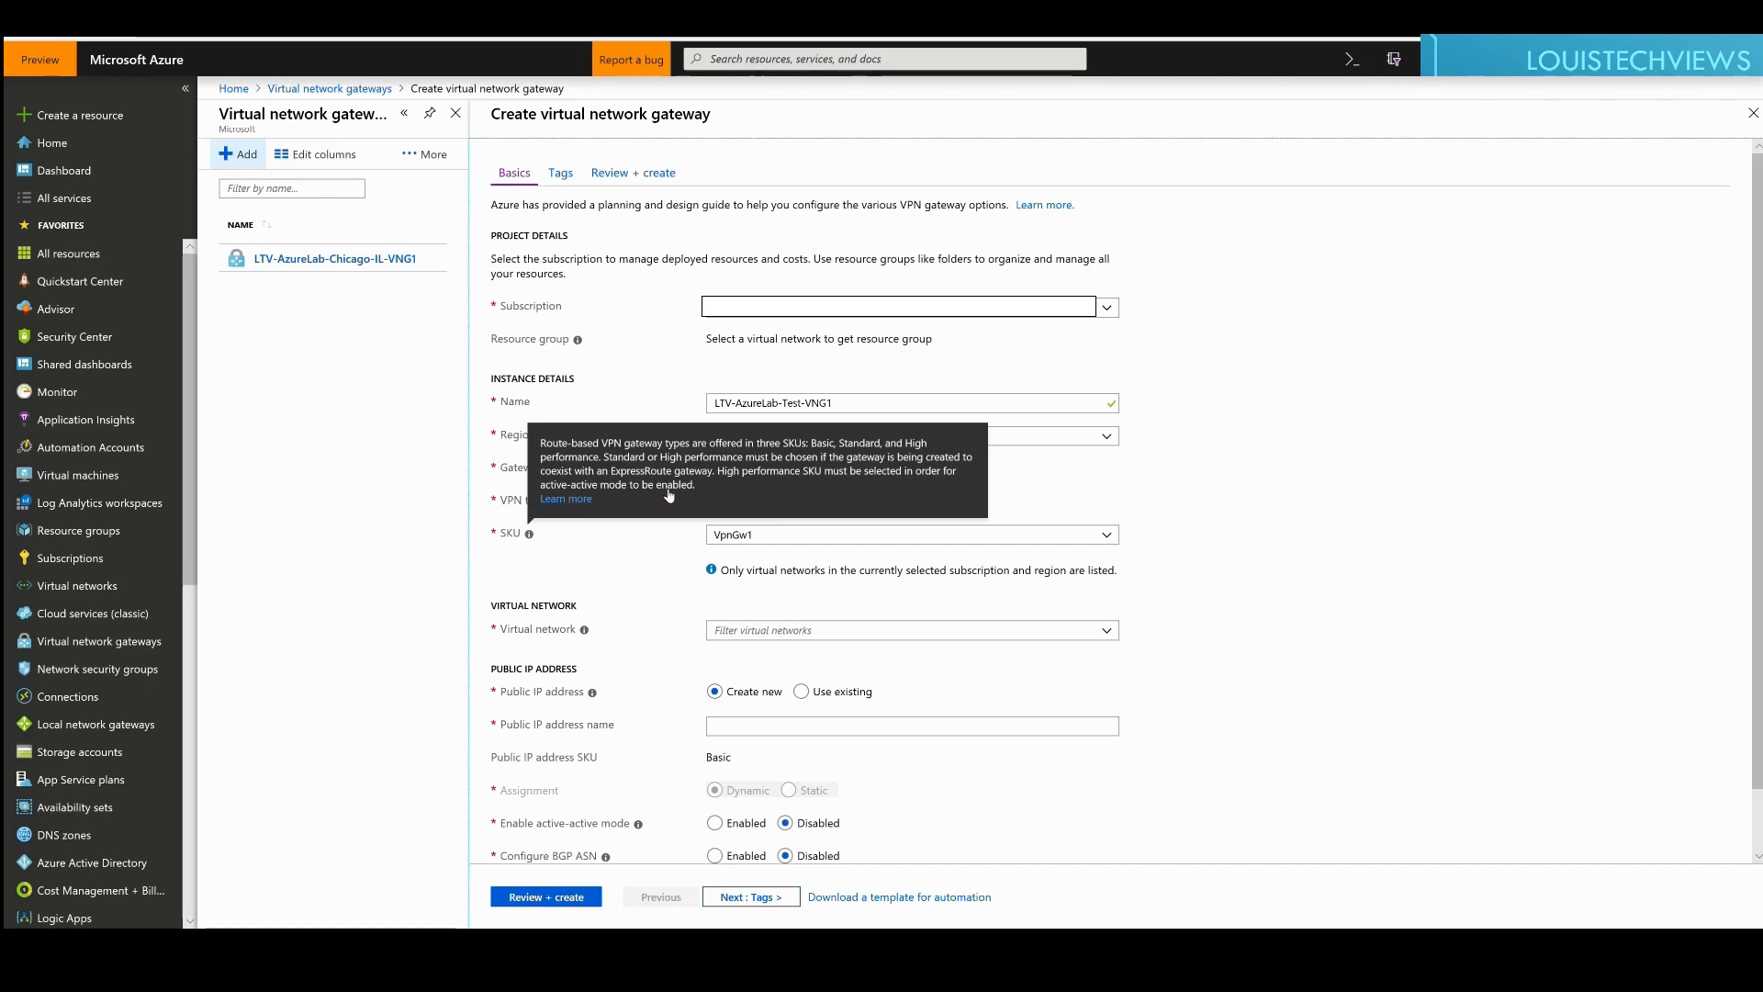
click(754, 538)
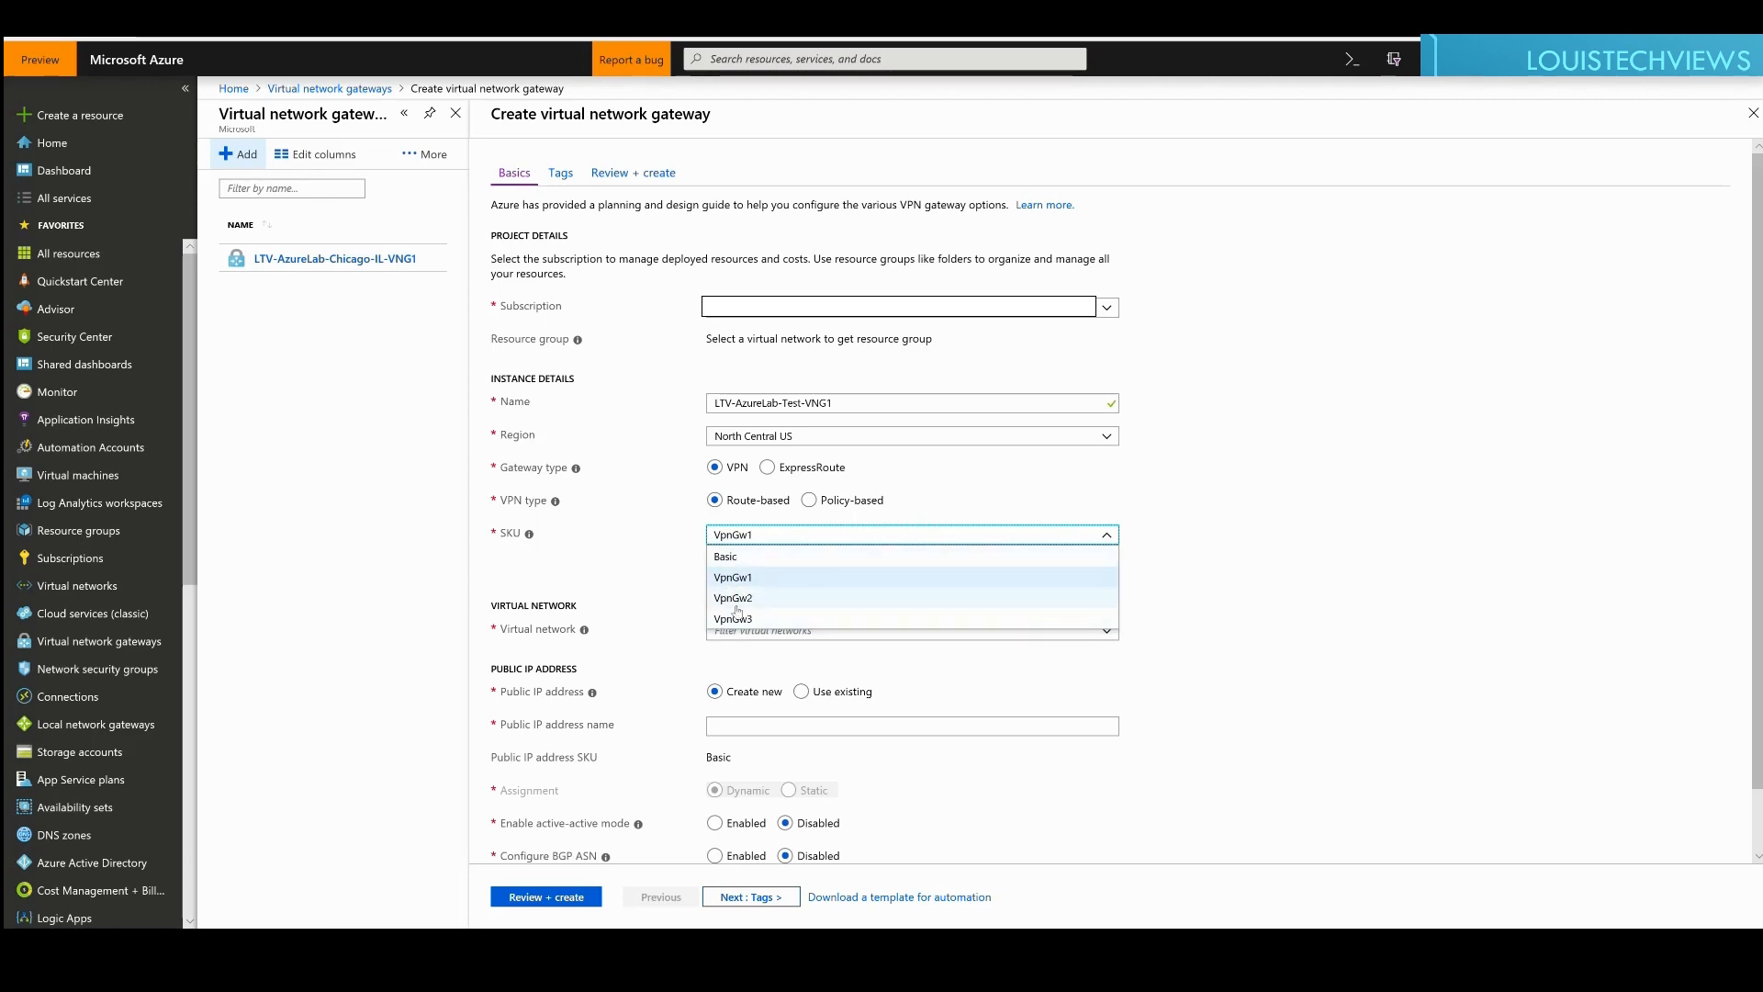
Step: Change the gateway SKU from VpnGw1 to Basic and list the available virtual networks
click(726, 557)
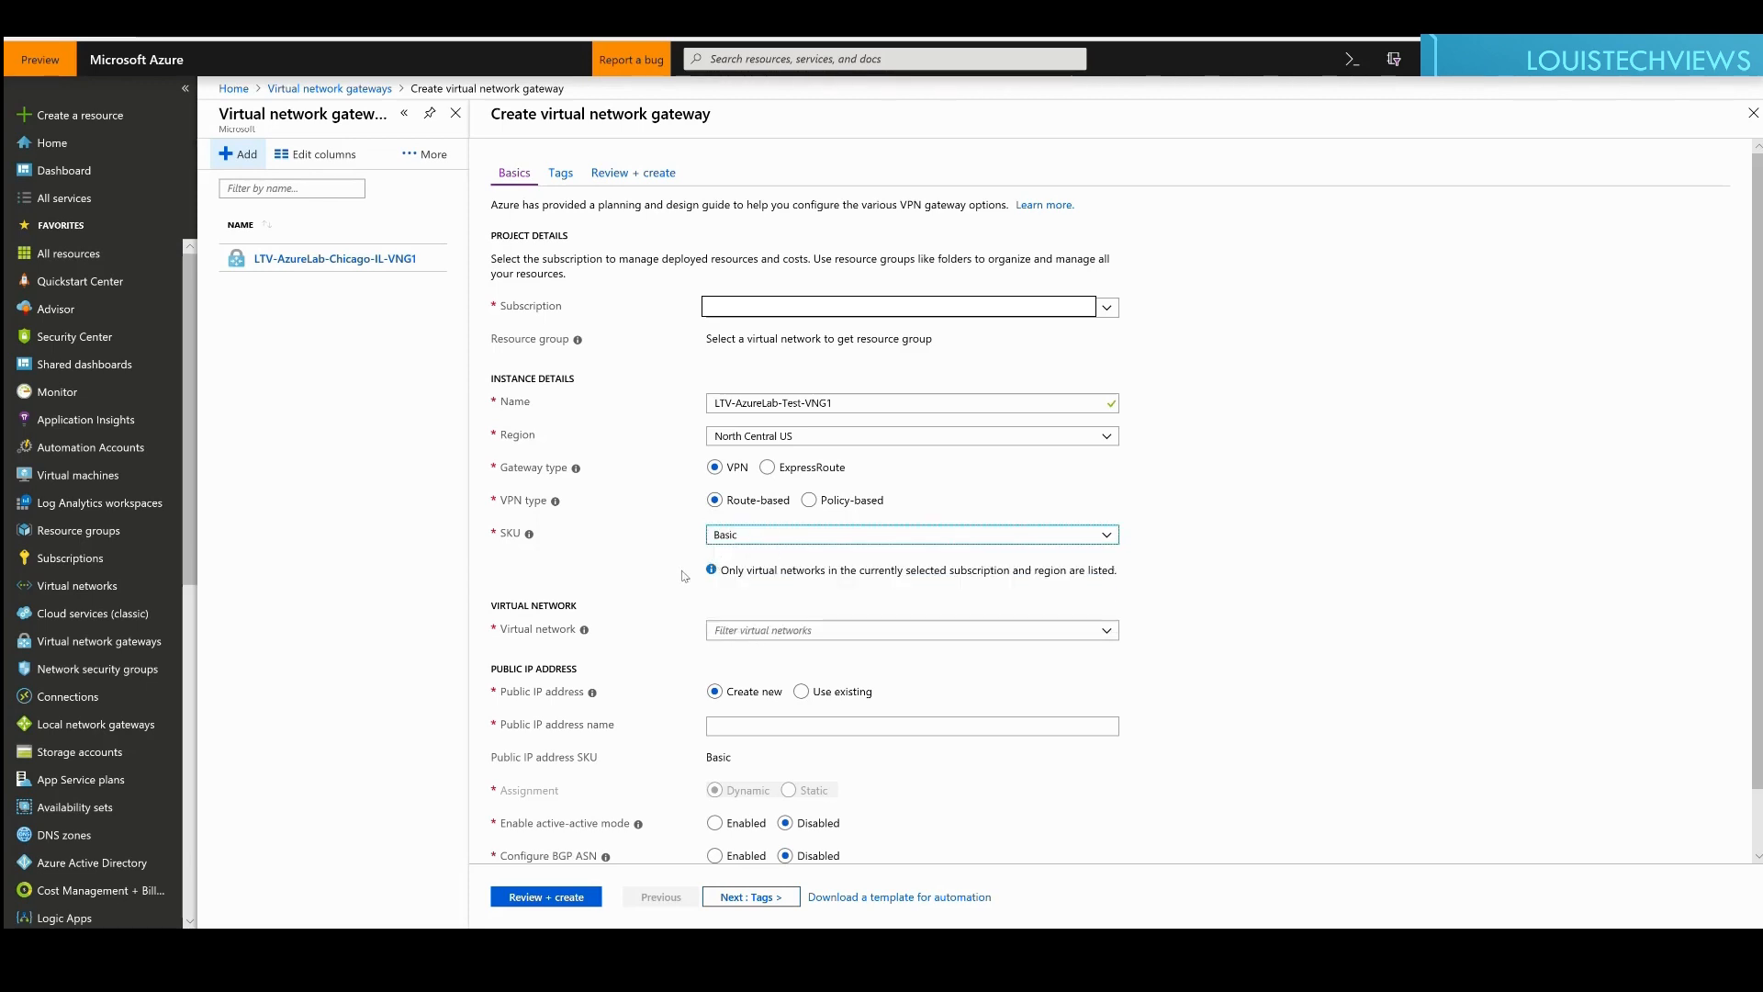
scroll(675, 564, down, 1)
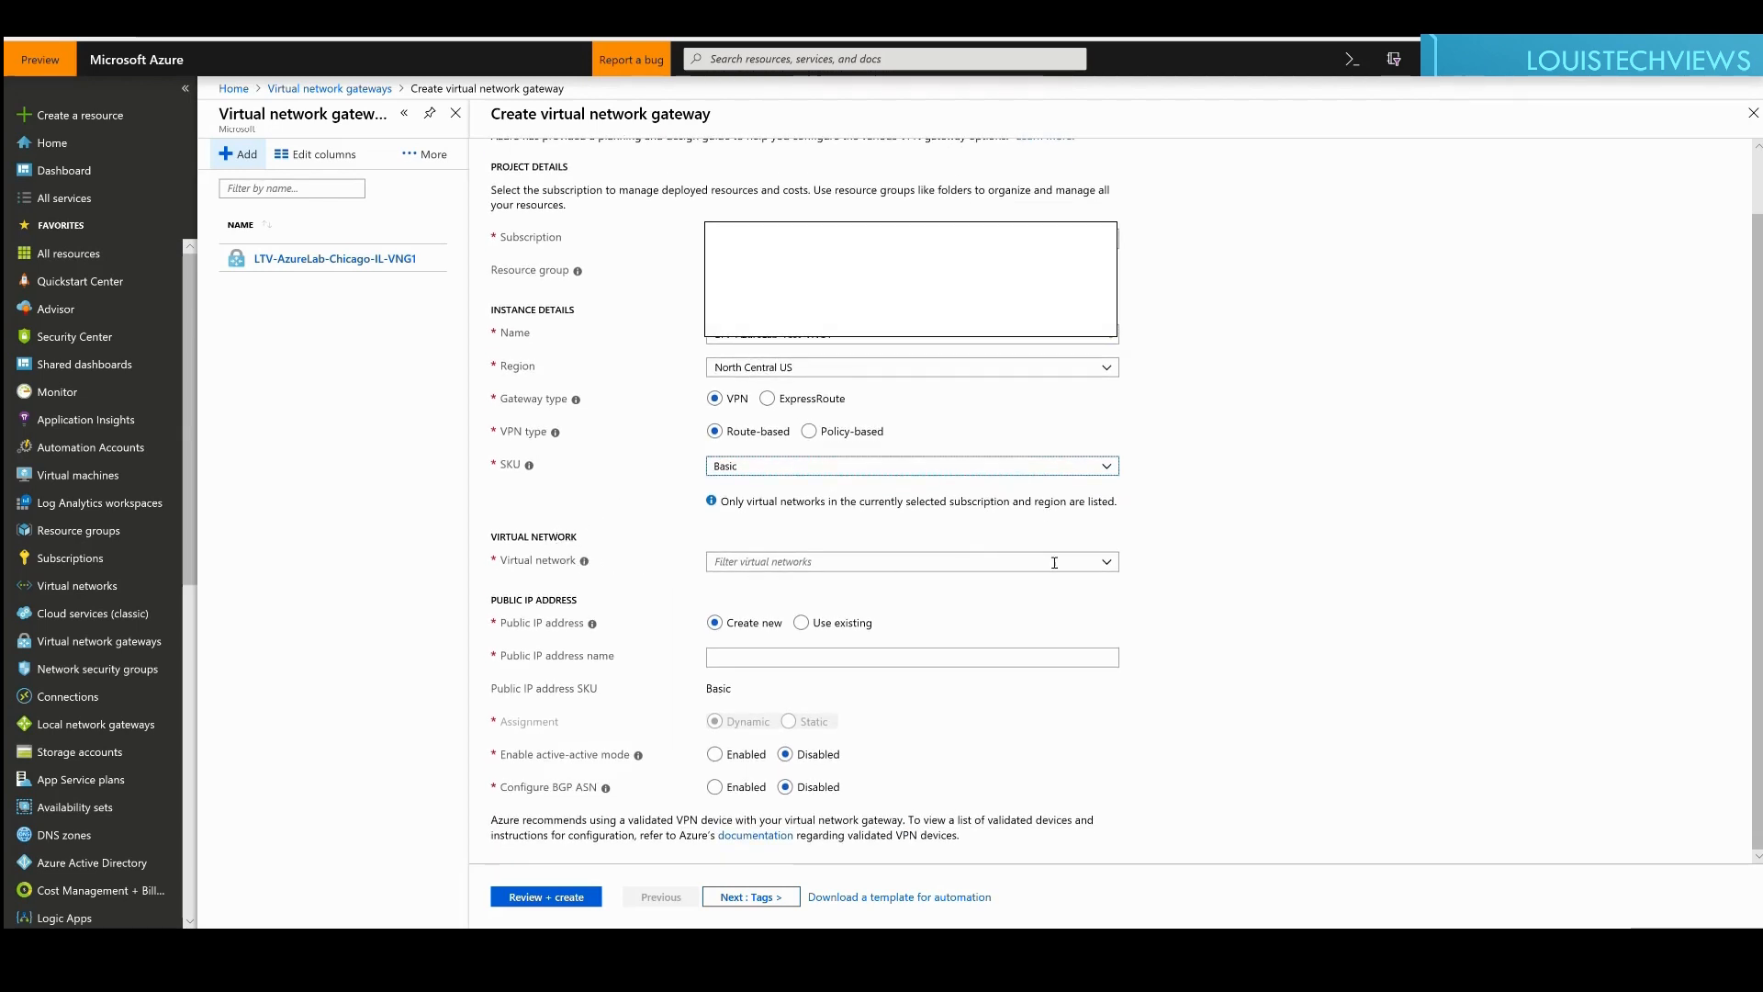
click(1107, 563)
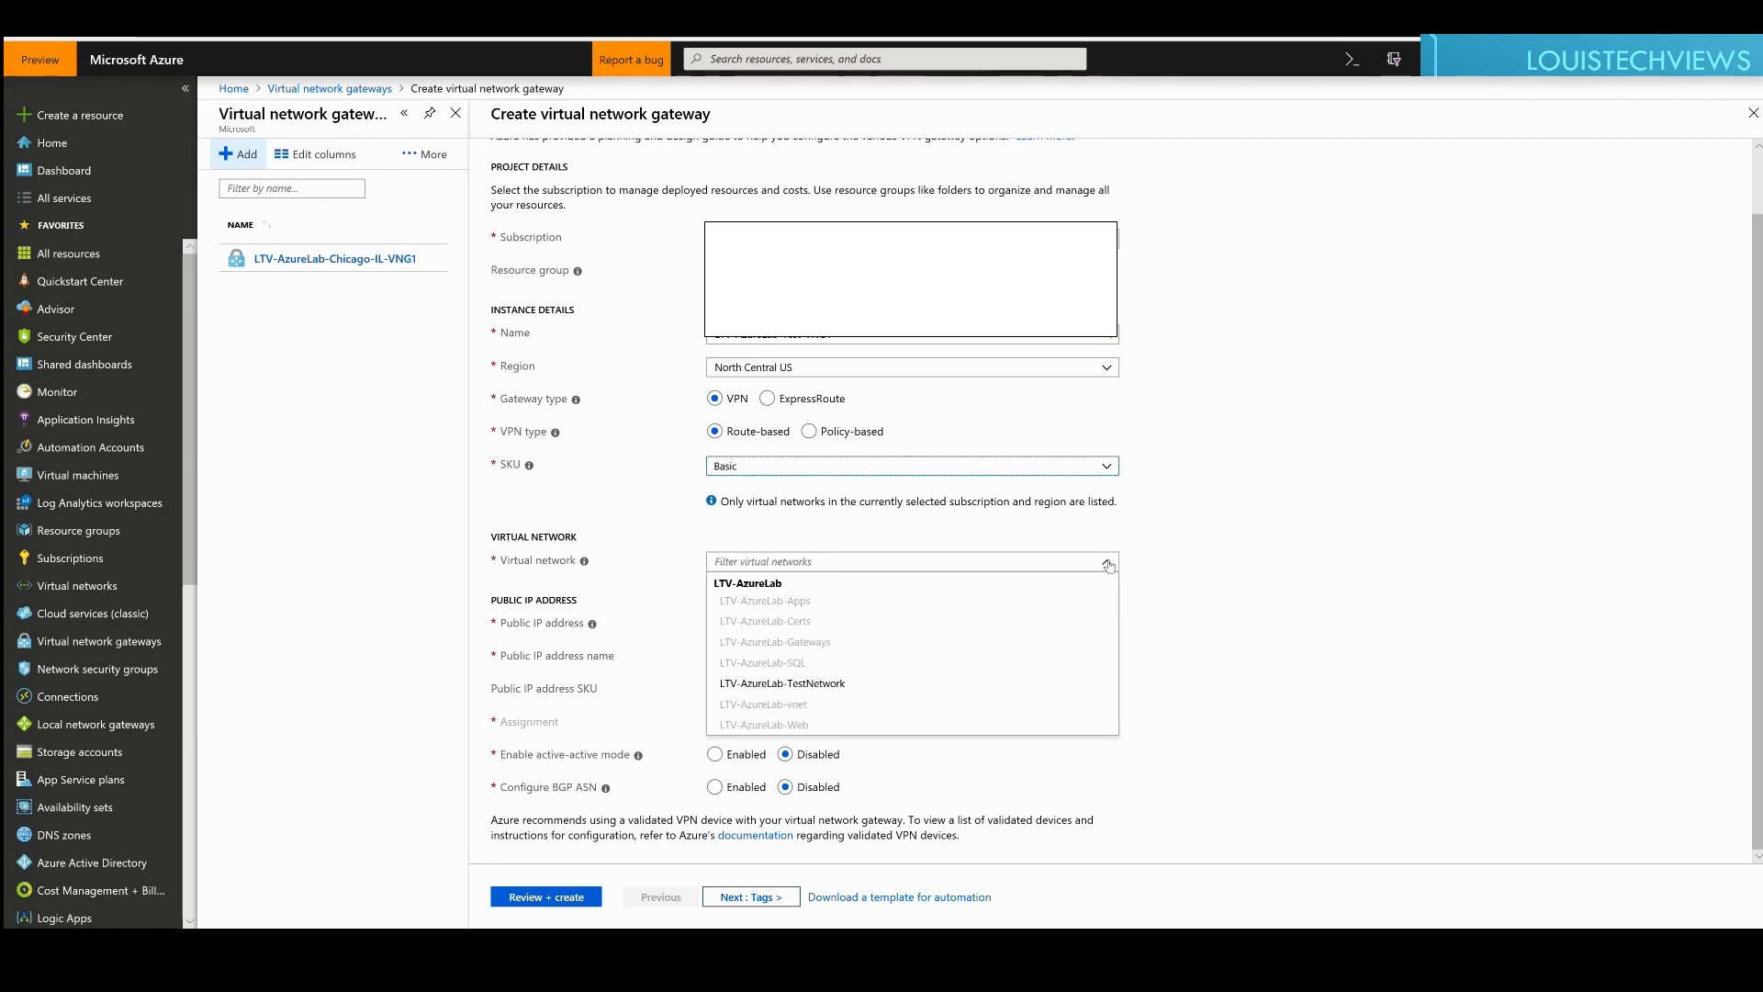
Step: Attach the gateway to LTV-AzureLab-TestNetwork, using gateway subnet range 10.0.30.128/28
click(758, 687)
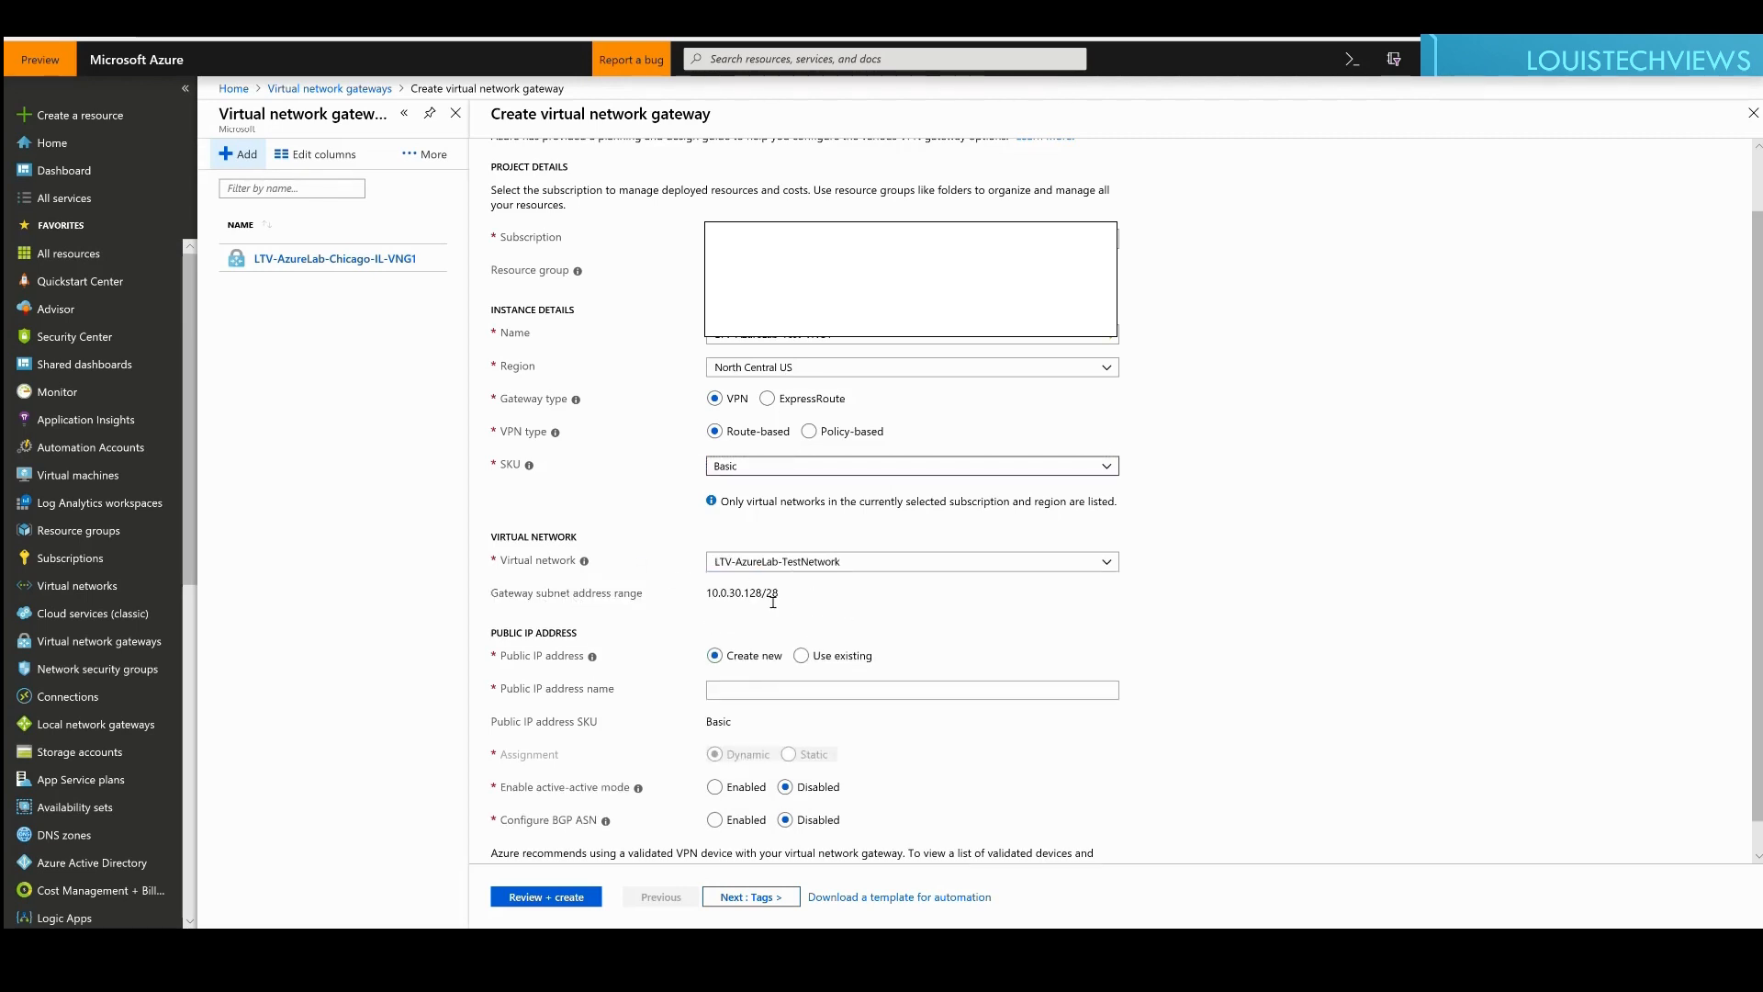
drag(703, 593, 804, 602)
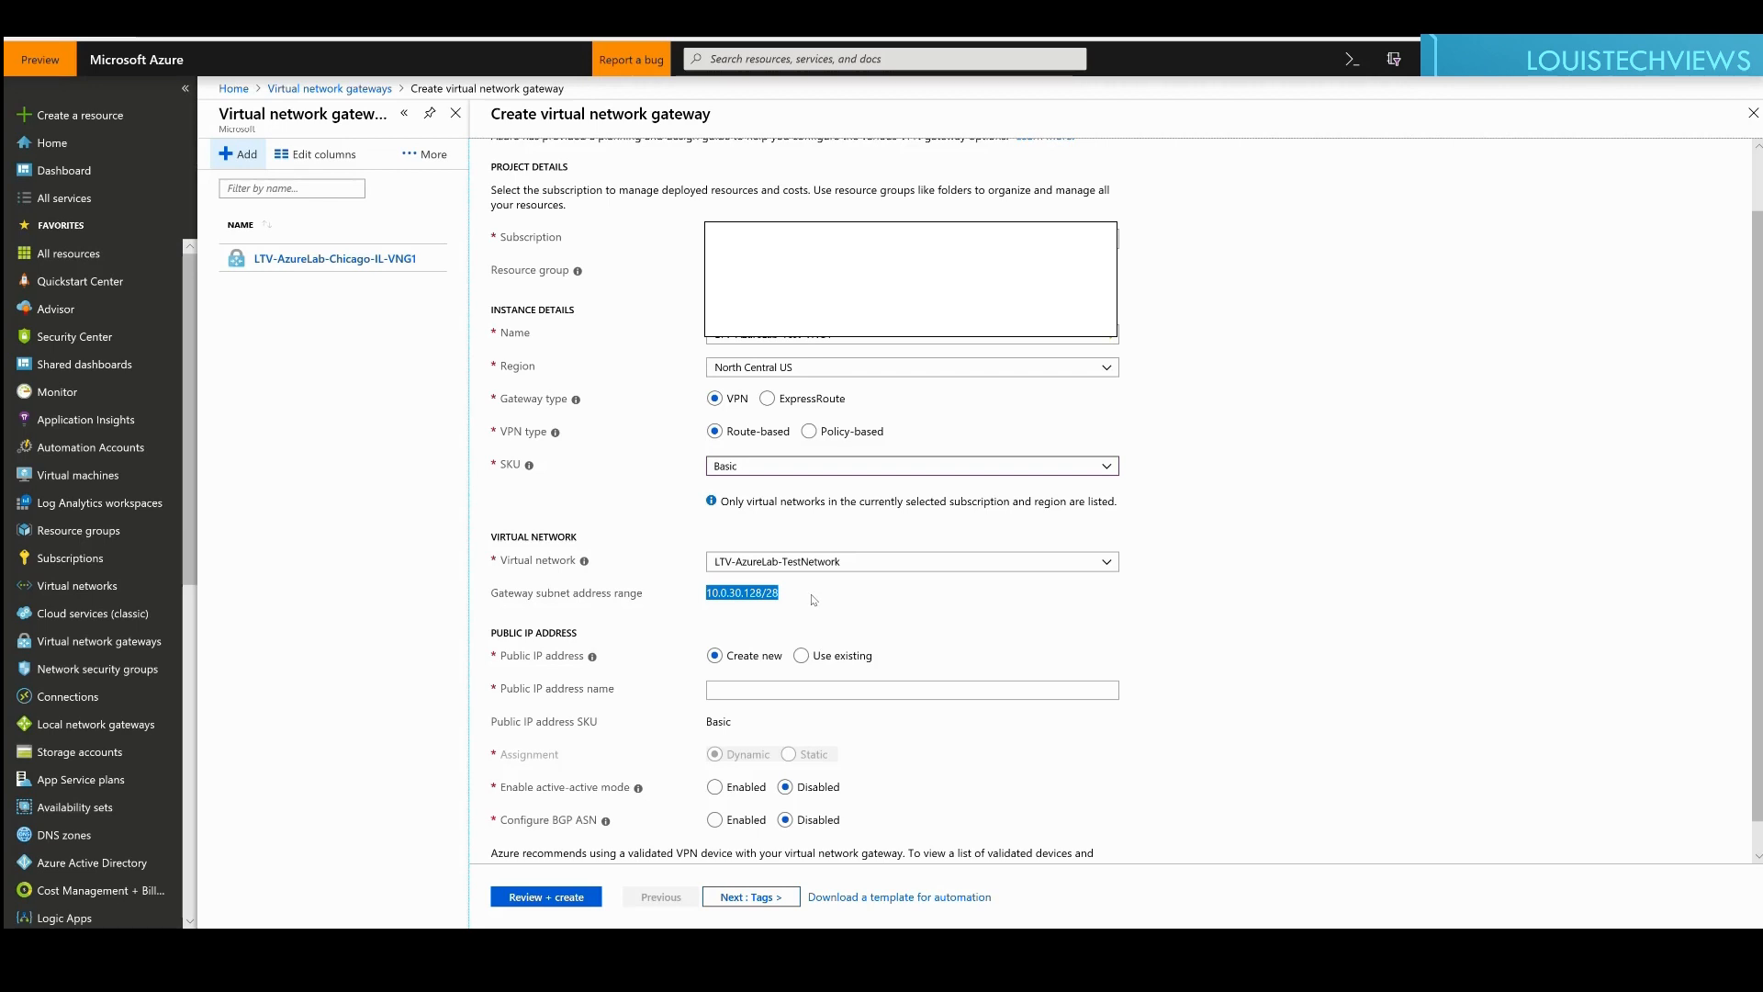
scroll(799, 595, down, 1)
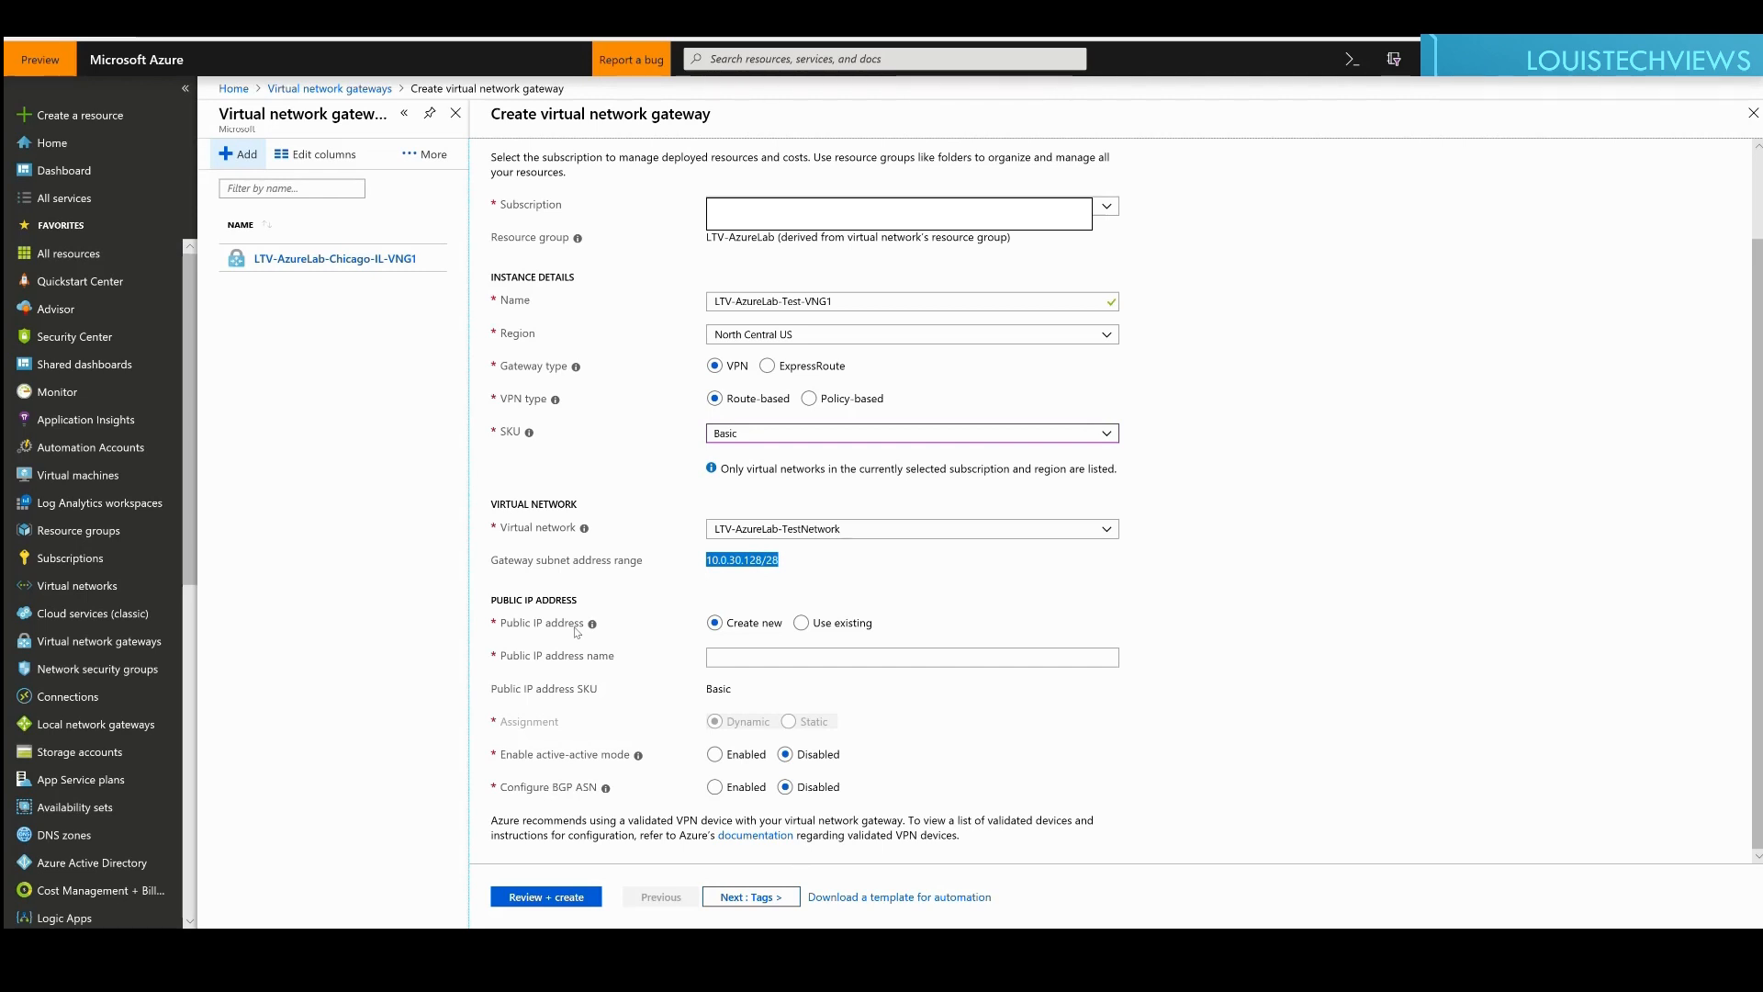
Step: Name the gateway's new public IP address LTV-AzureLab-Test-VNG1-IP, leaving active-active disabled
click(729, 661)
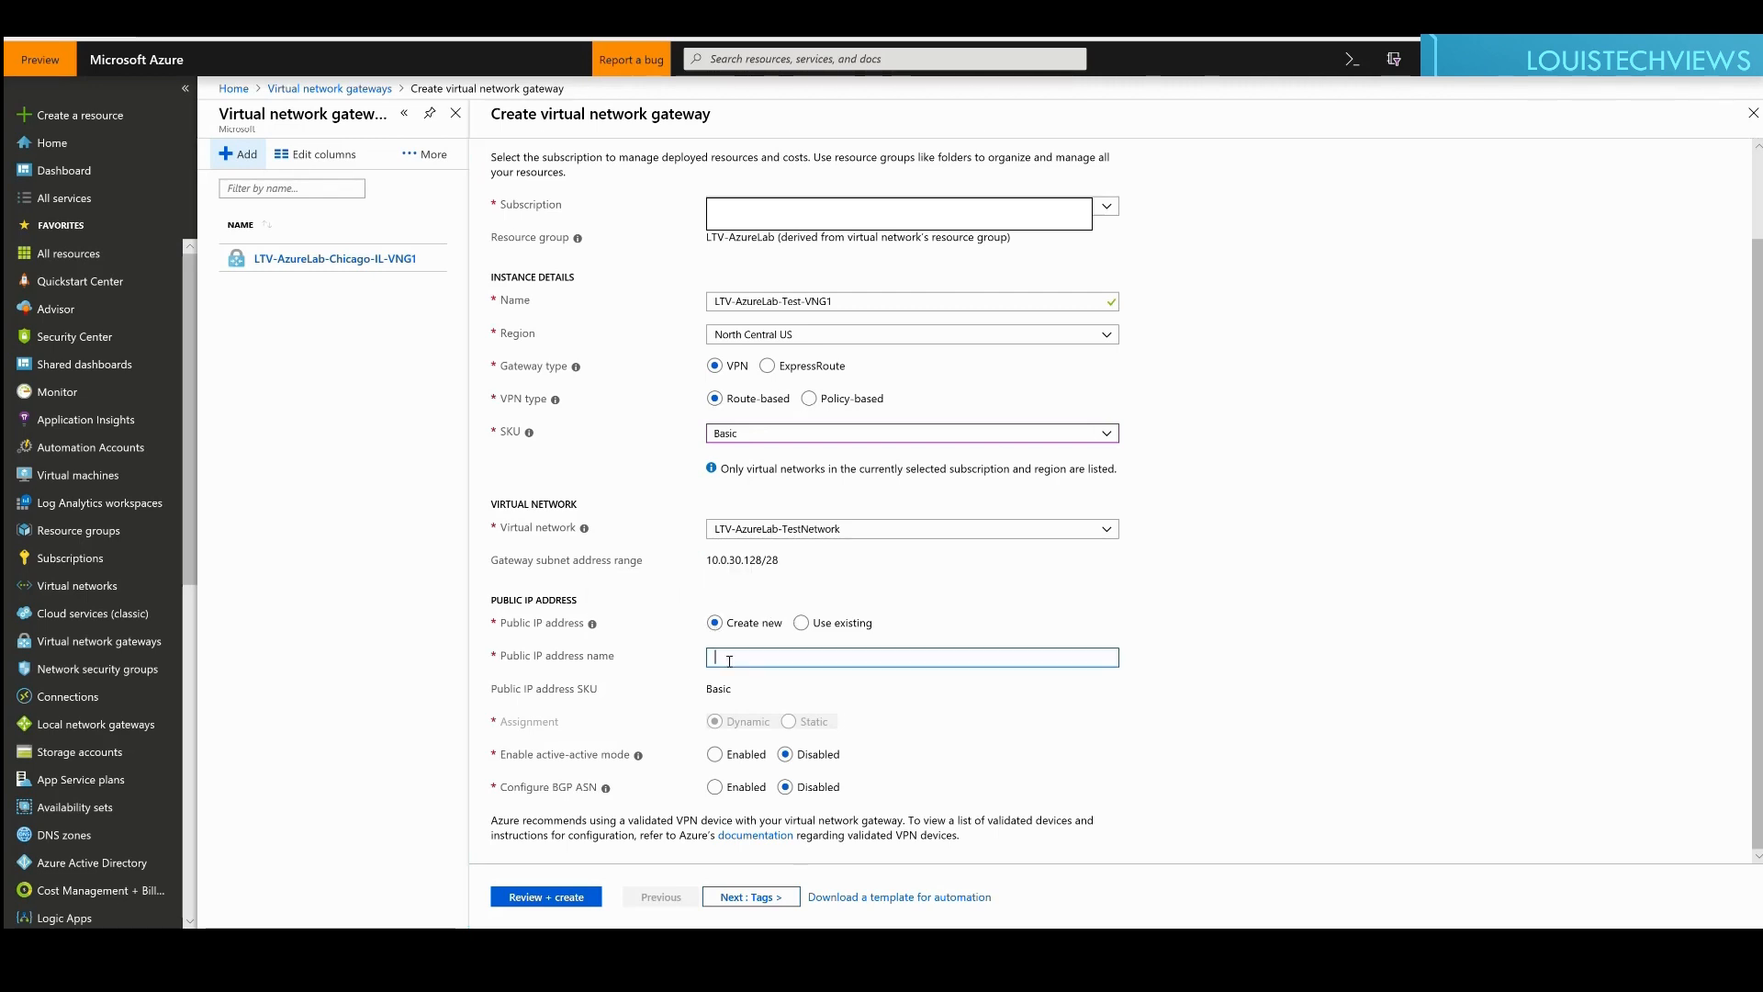
text(LTV-AzureLab-)
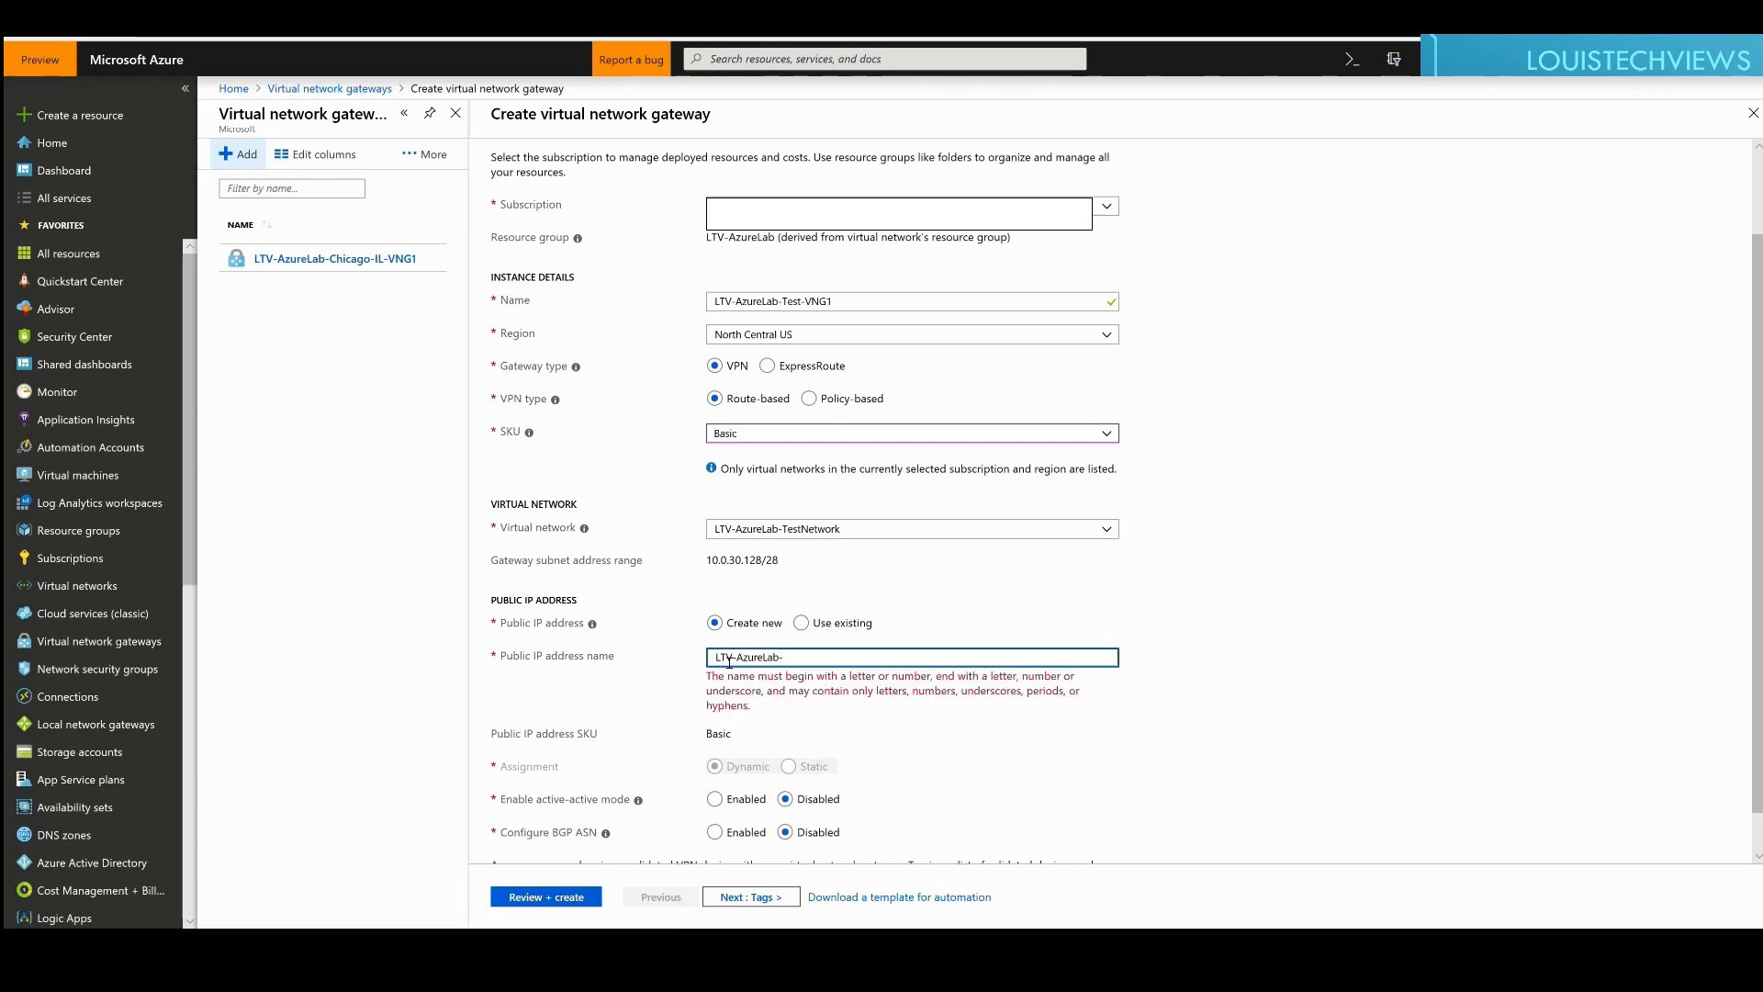
text(Test-VNG1-IP)
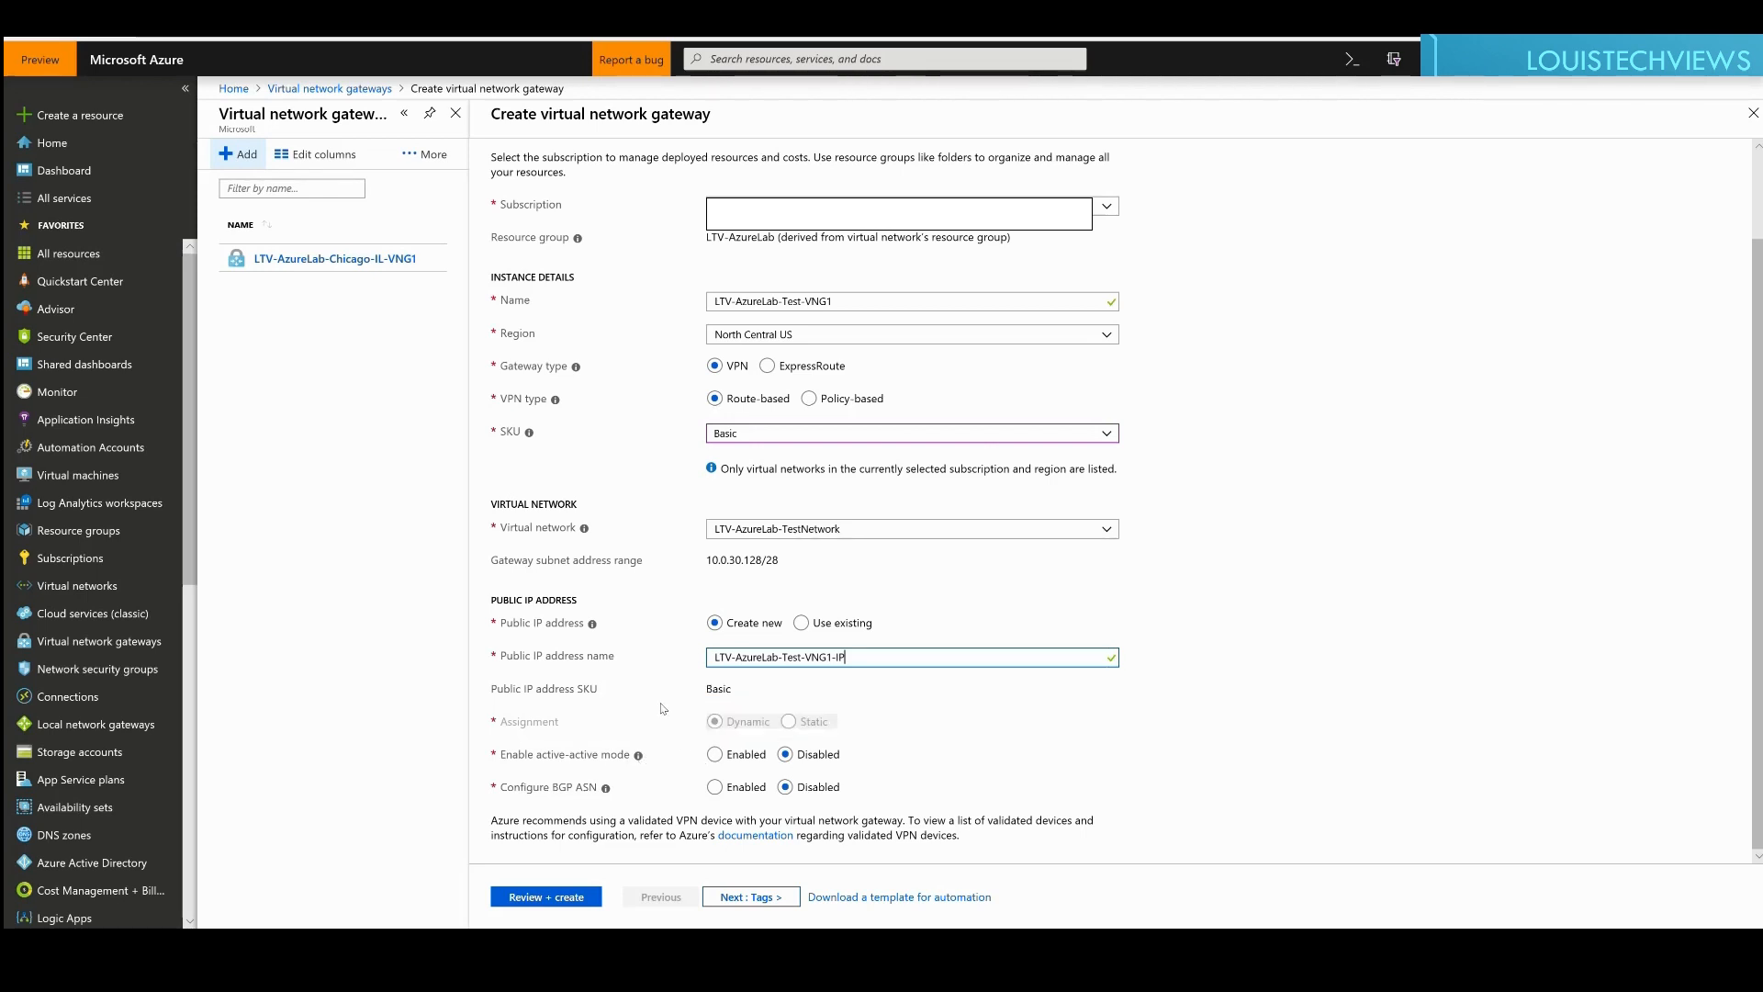
mouse_move(642, 755)
Step: Tag the new gateway with Department set to Finance
click(744, 903)
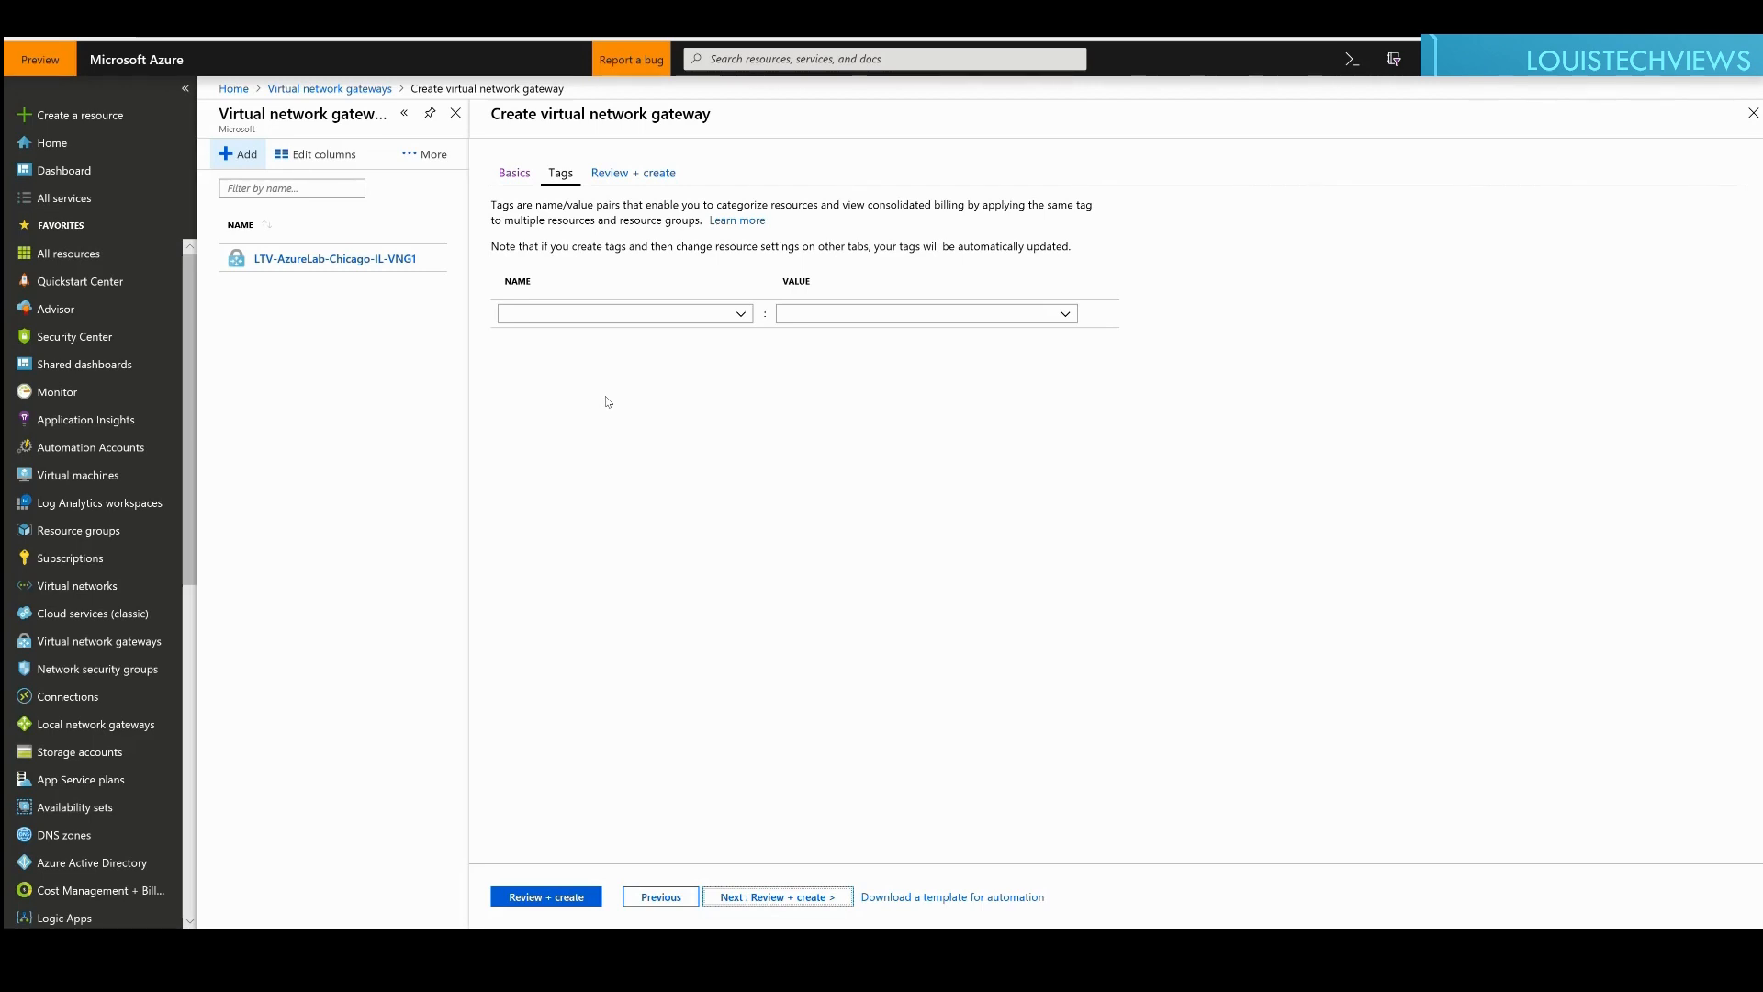
click(613, 317)
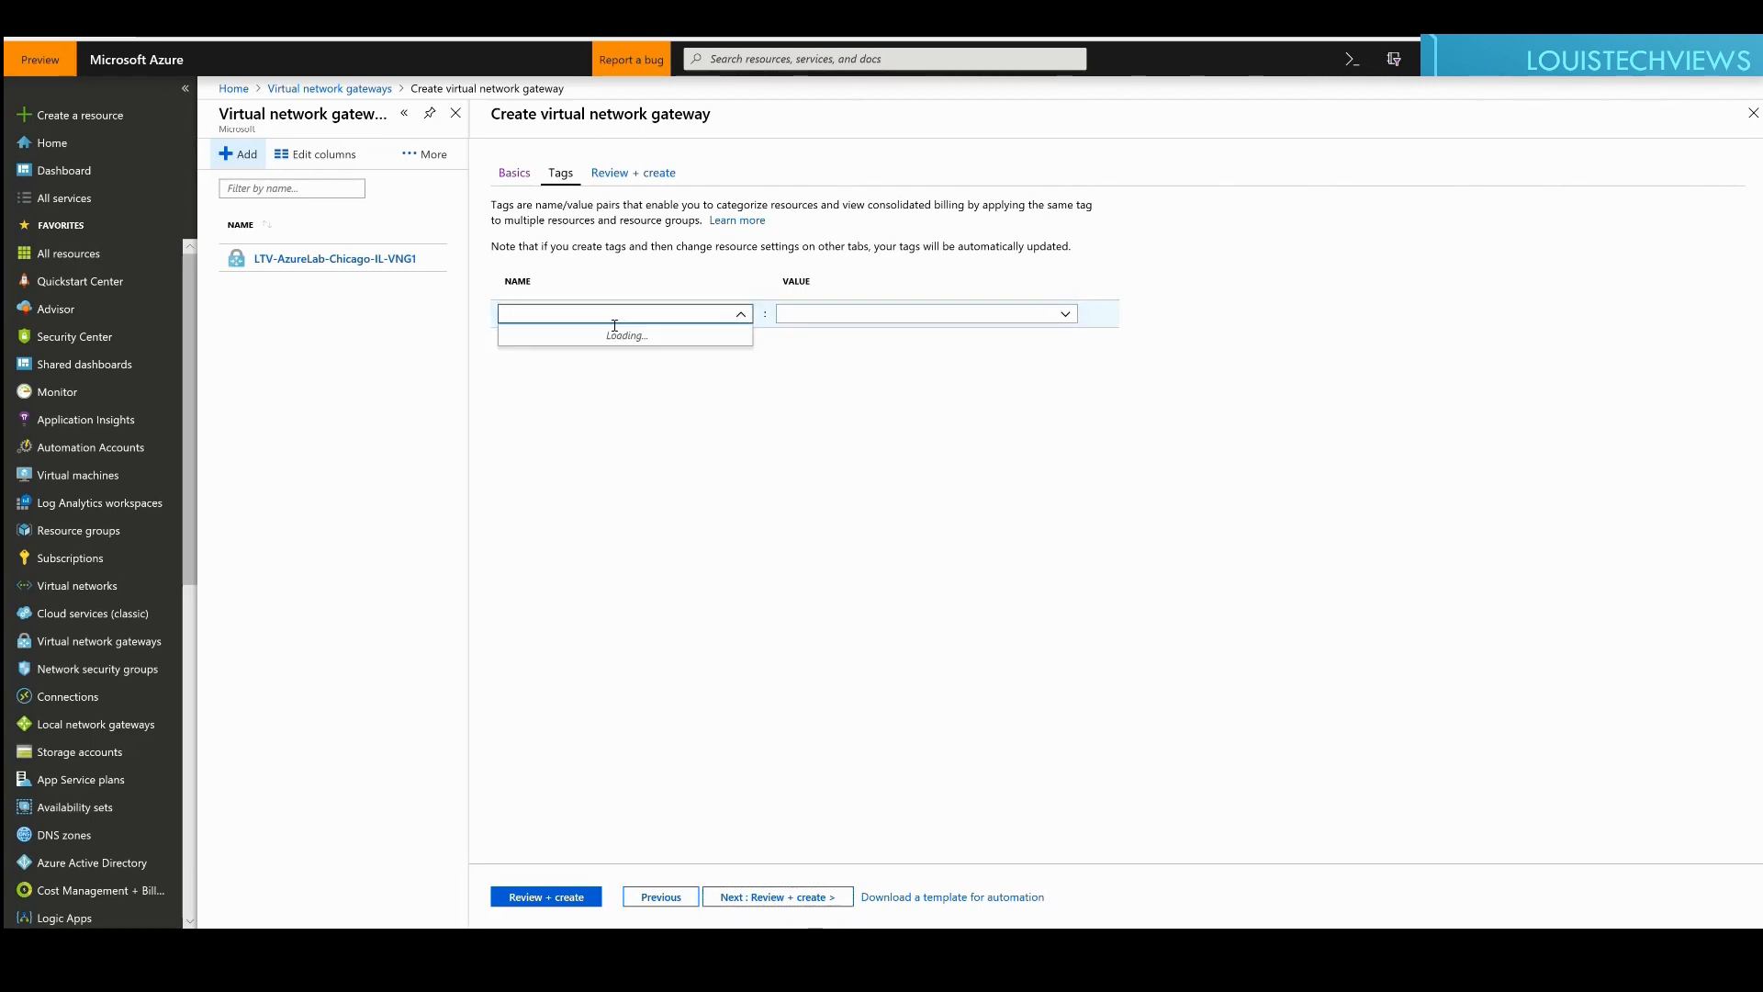
text(Depart)
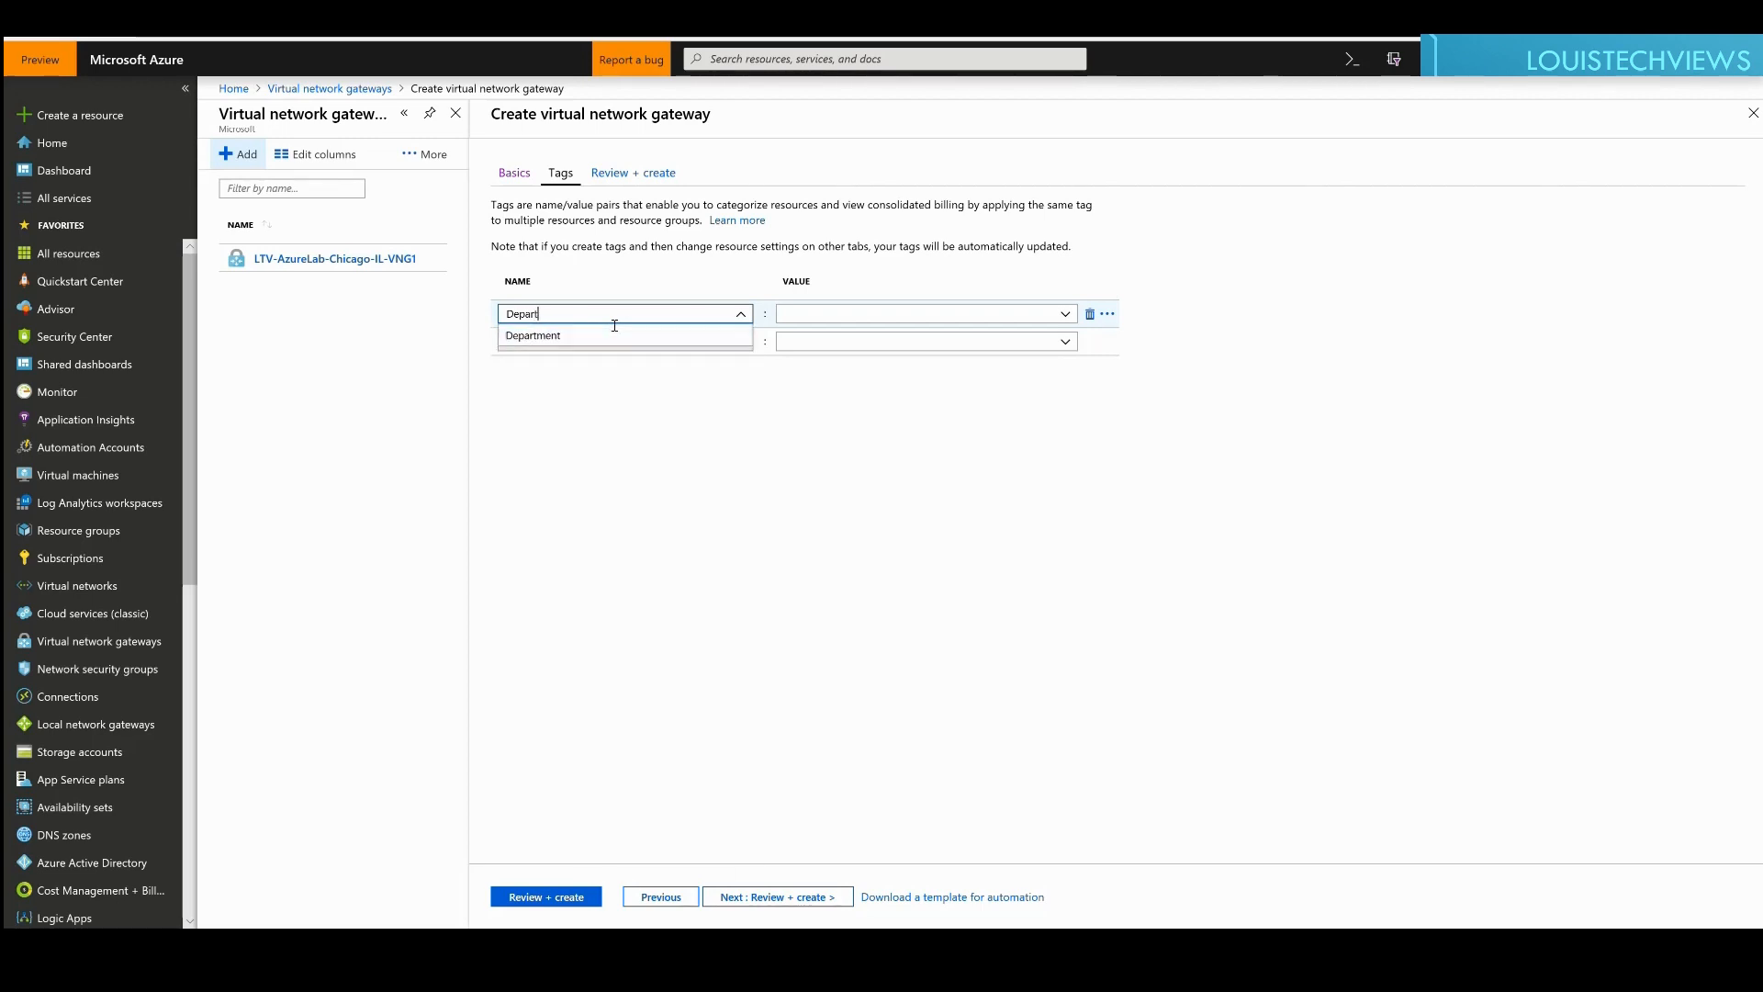
text(ment)
key(Tab)
text(Finan)
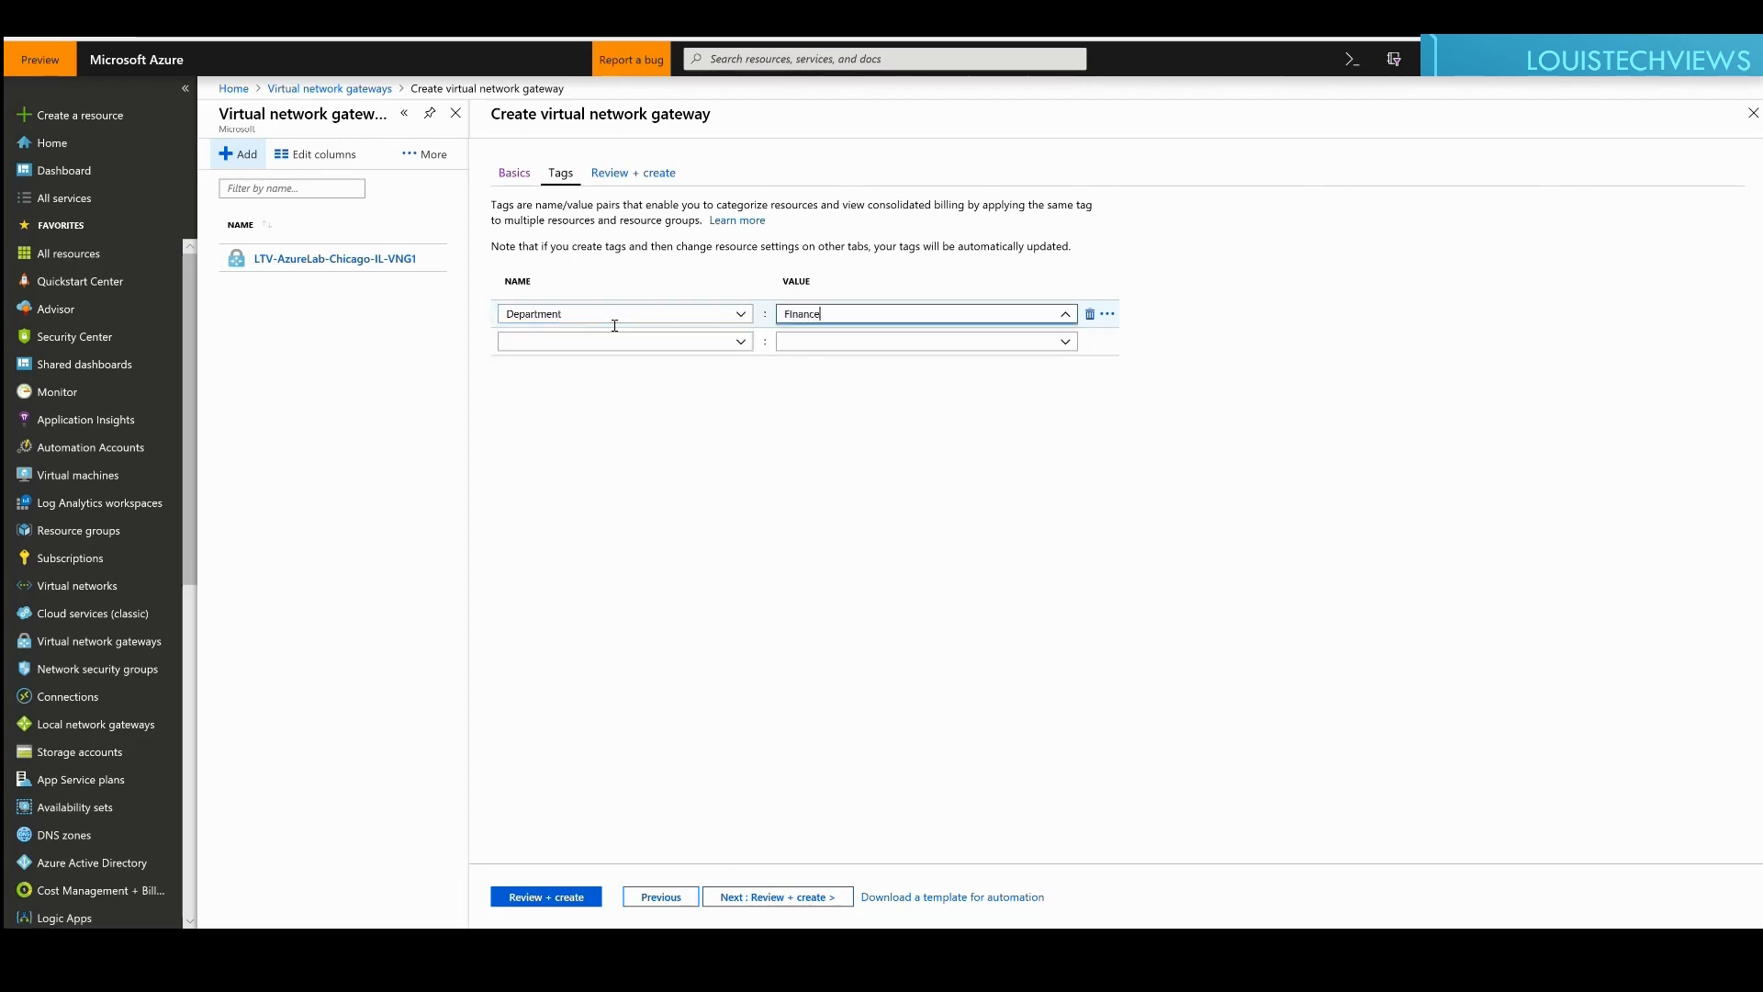
key(BackSpace)
key(BackSpace)
key(BackSpace)
key(BackSpace)
text(inance)
key(Tab)
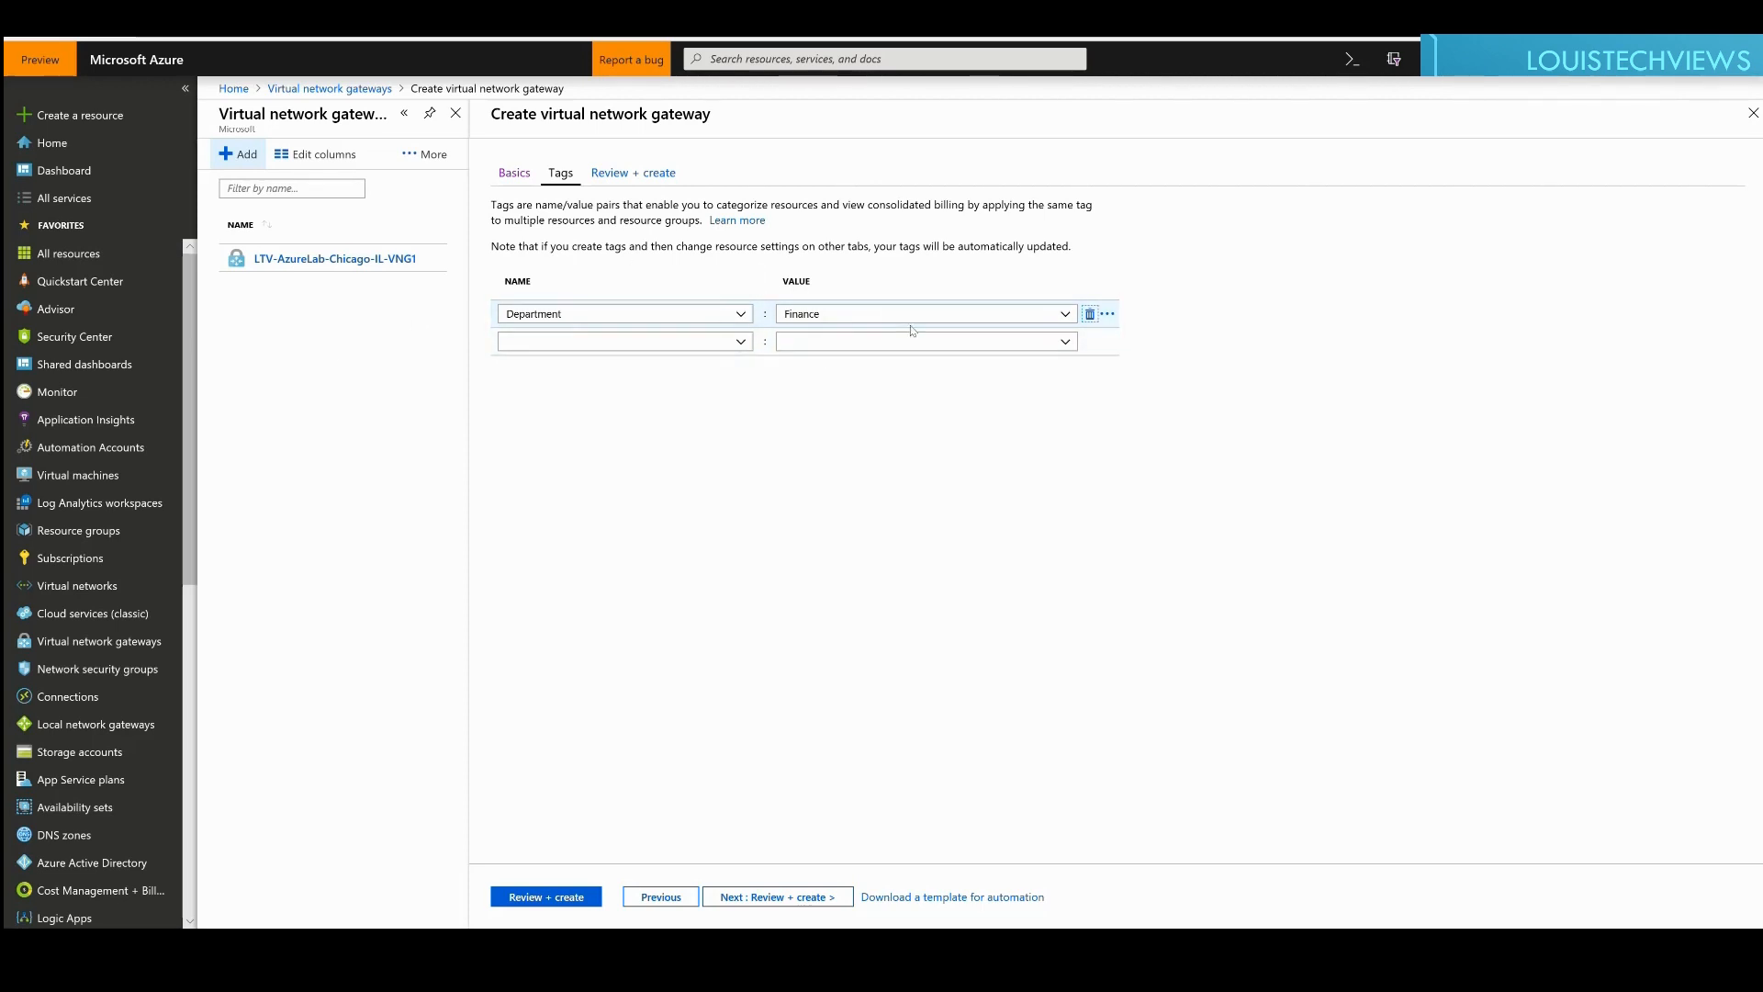
click(853, 318)
click(773, 618)
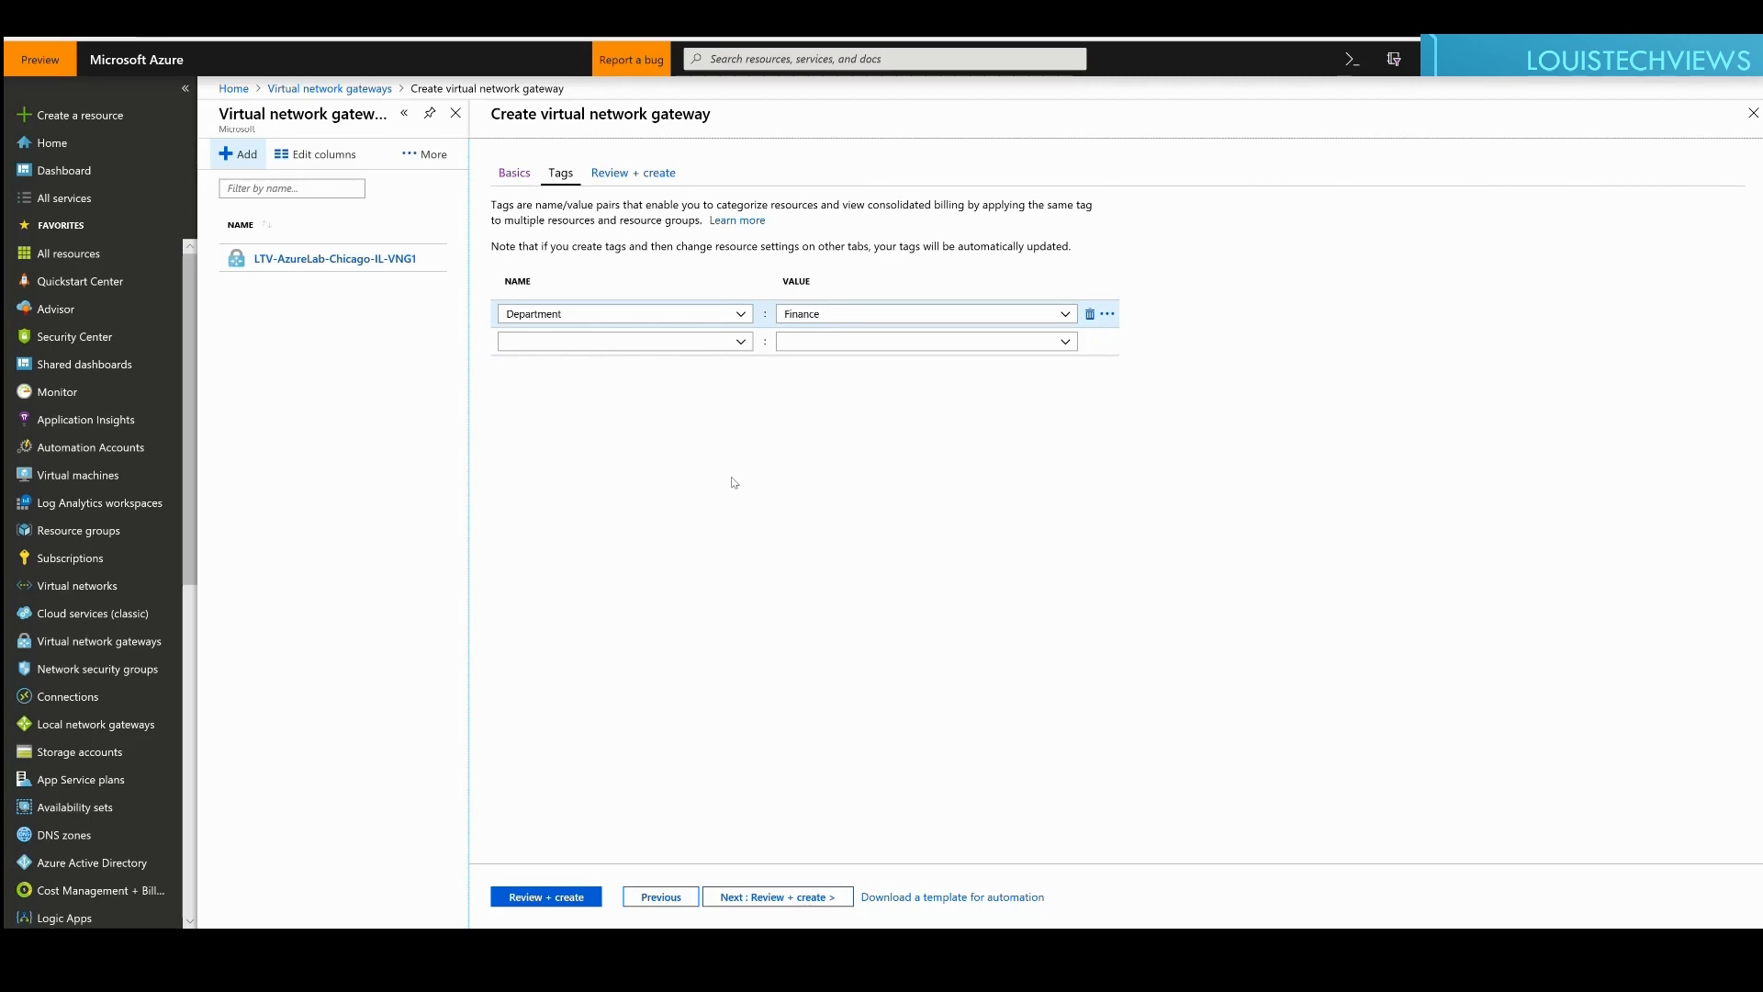
Step: Validate and create LTV-AzureLab-Test-VNG1 with its public IP, waiting for deployment to finish
click(752, 897)
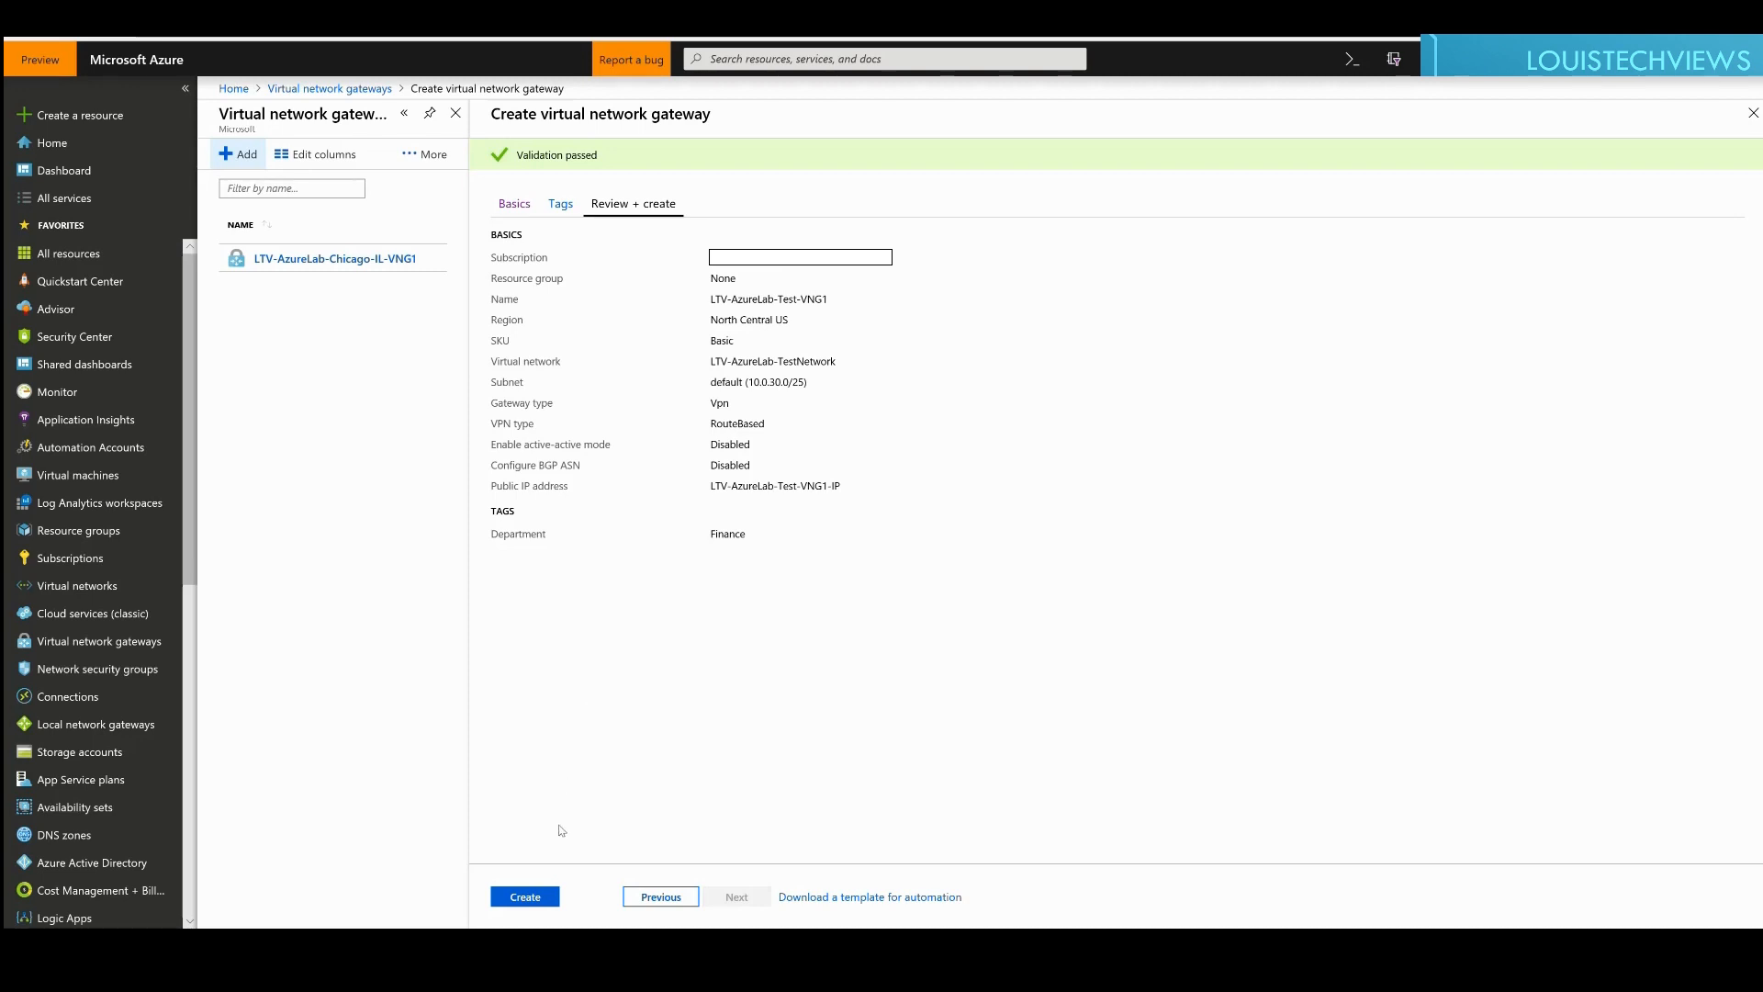
click(539, 898)
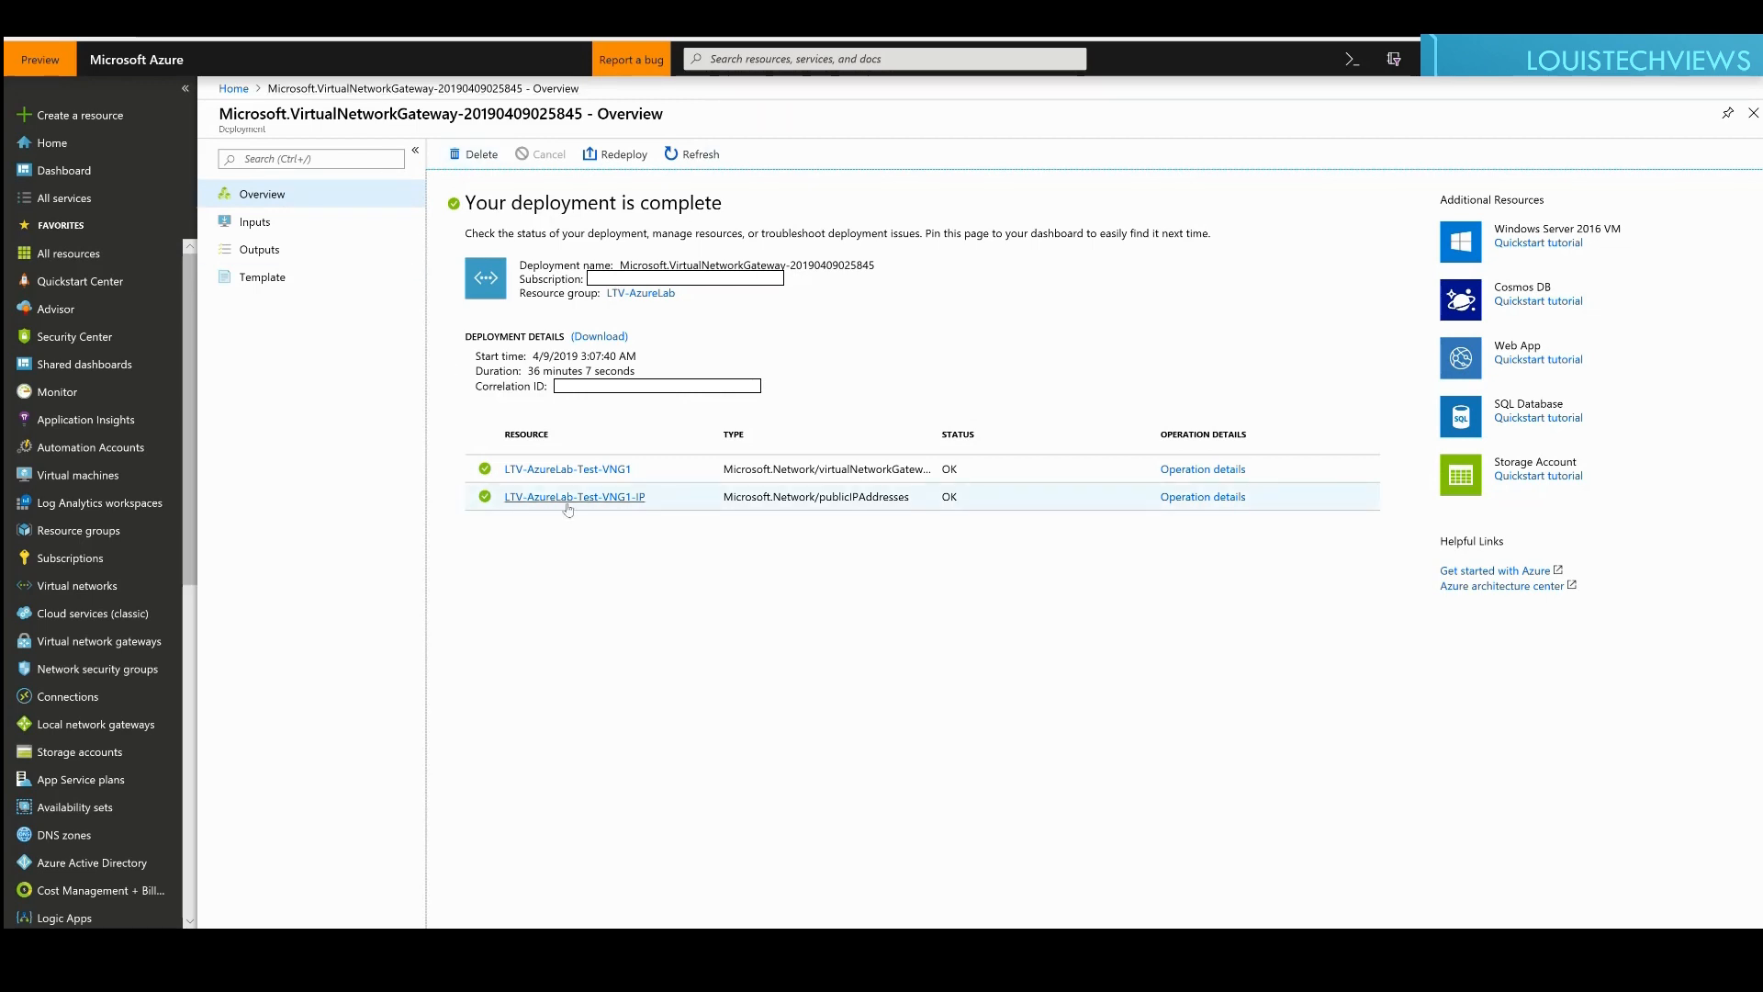
Step: List the virtual network gateways to confirm LTV-AzureLab-Test-VNG1 appears beside LTV-AzureLab-Chicago-IL-VNG1
click(93, 643)
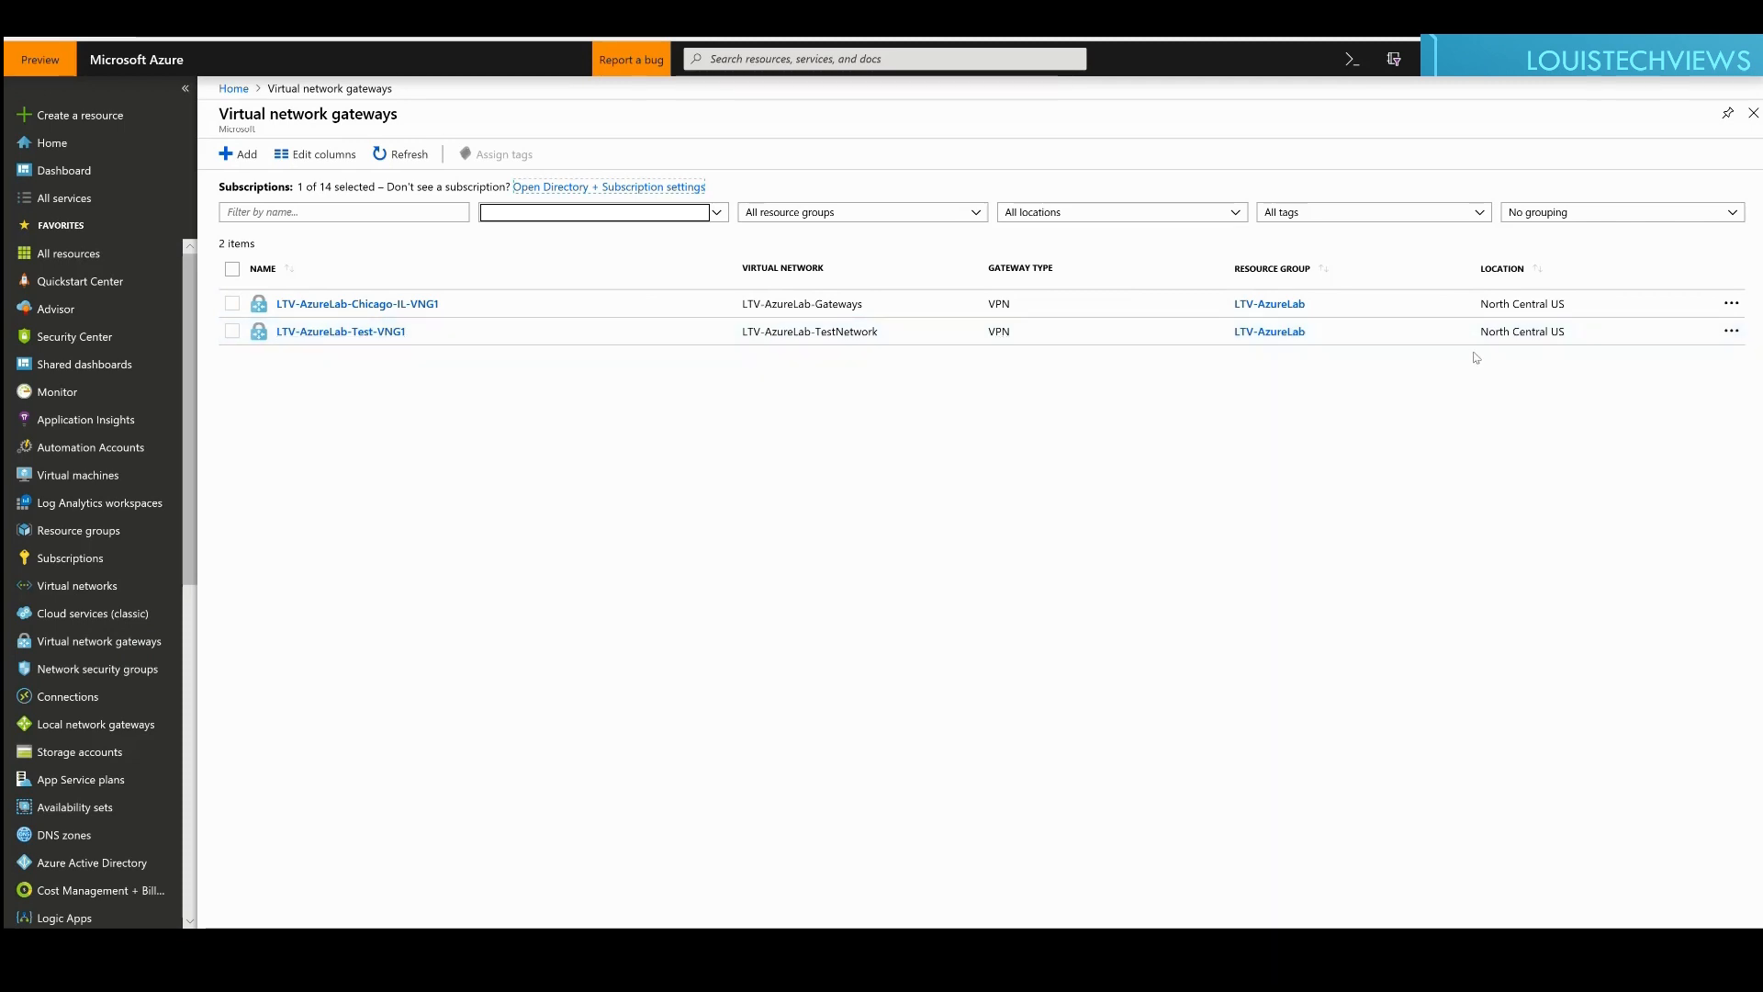
Step: Open LTV-AzureLab-Test-VNG1's Configuration settings, showing SKU Basic and no BGP ASN
click(311, 335)
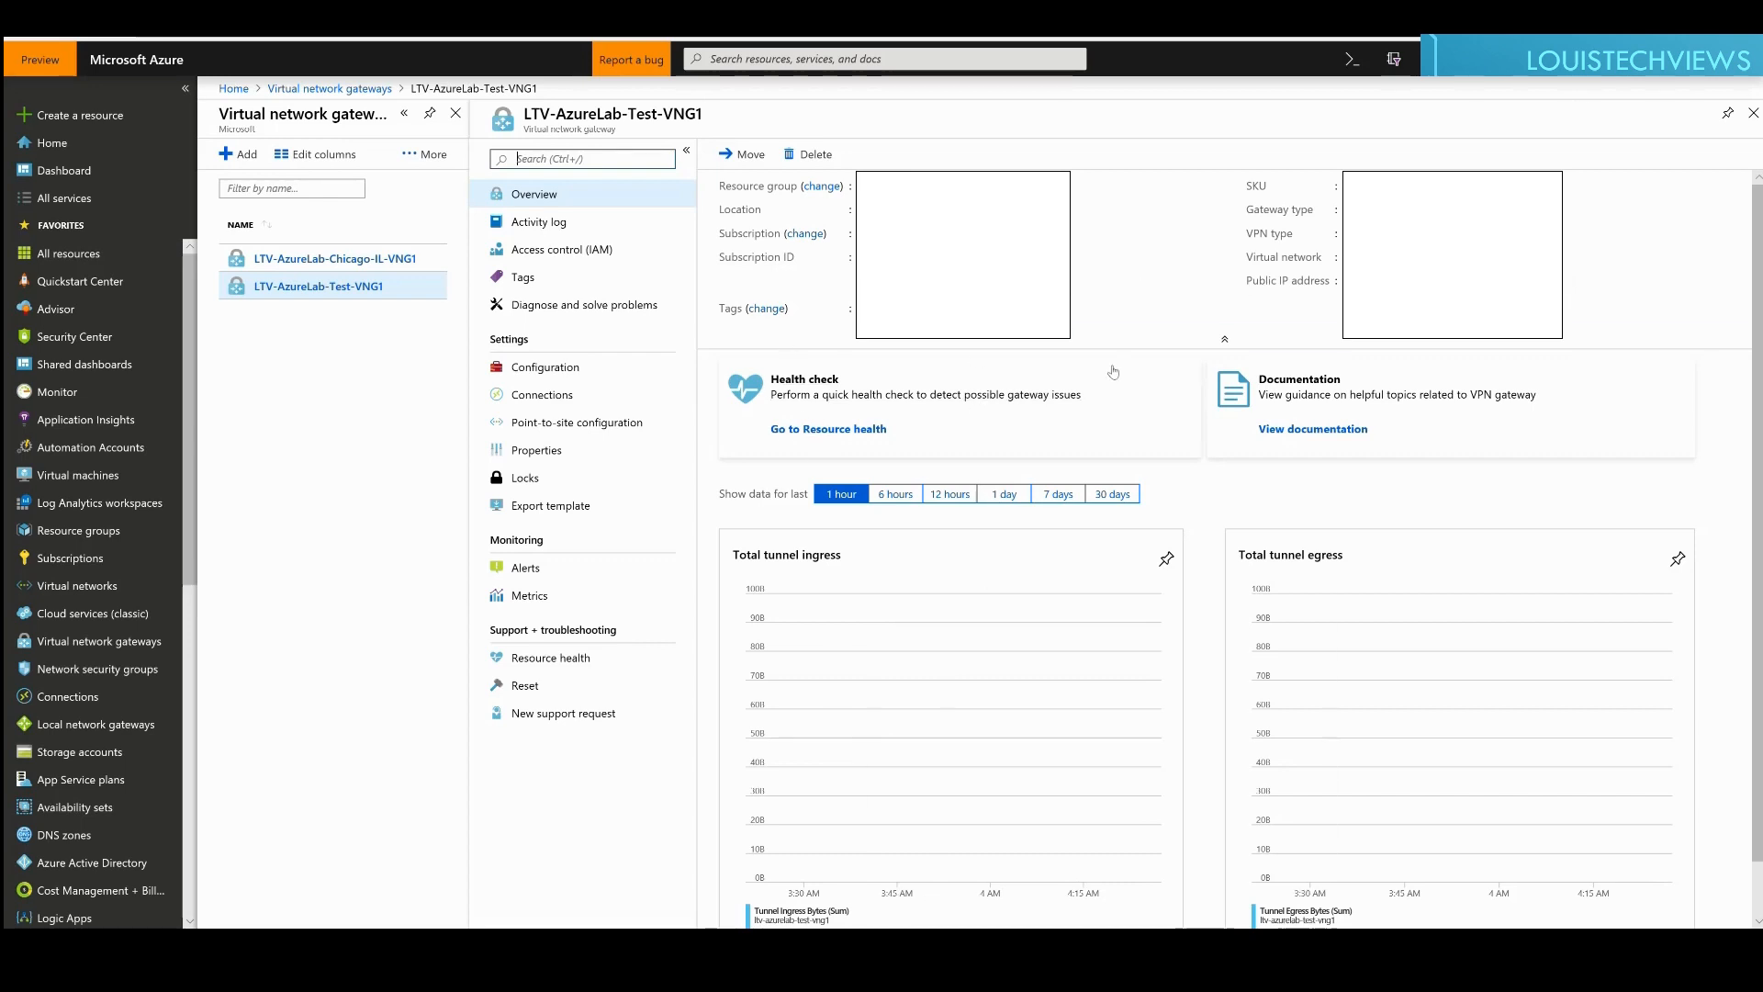
scroll(1212, 500, down, 1)
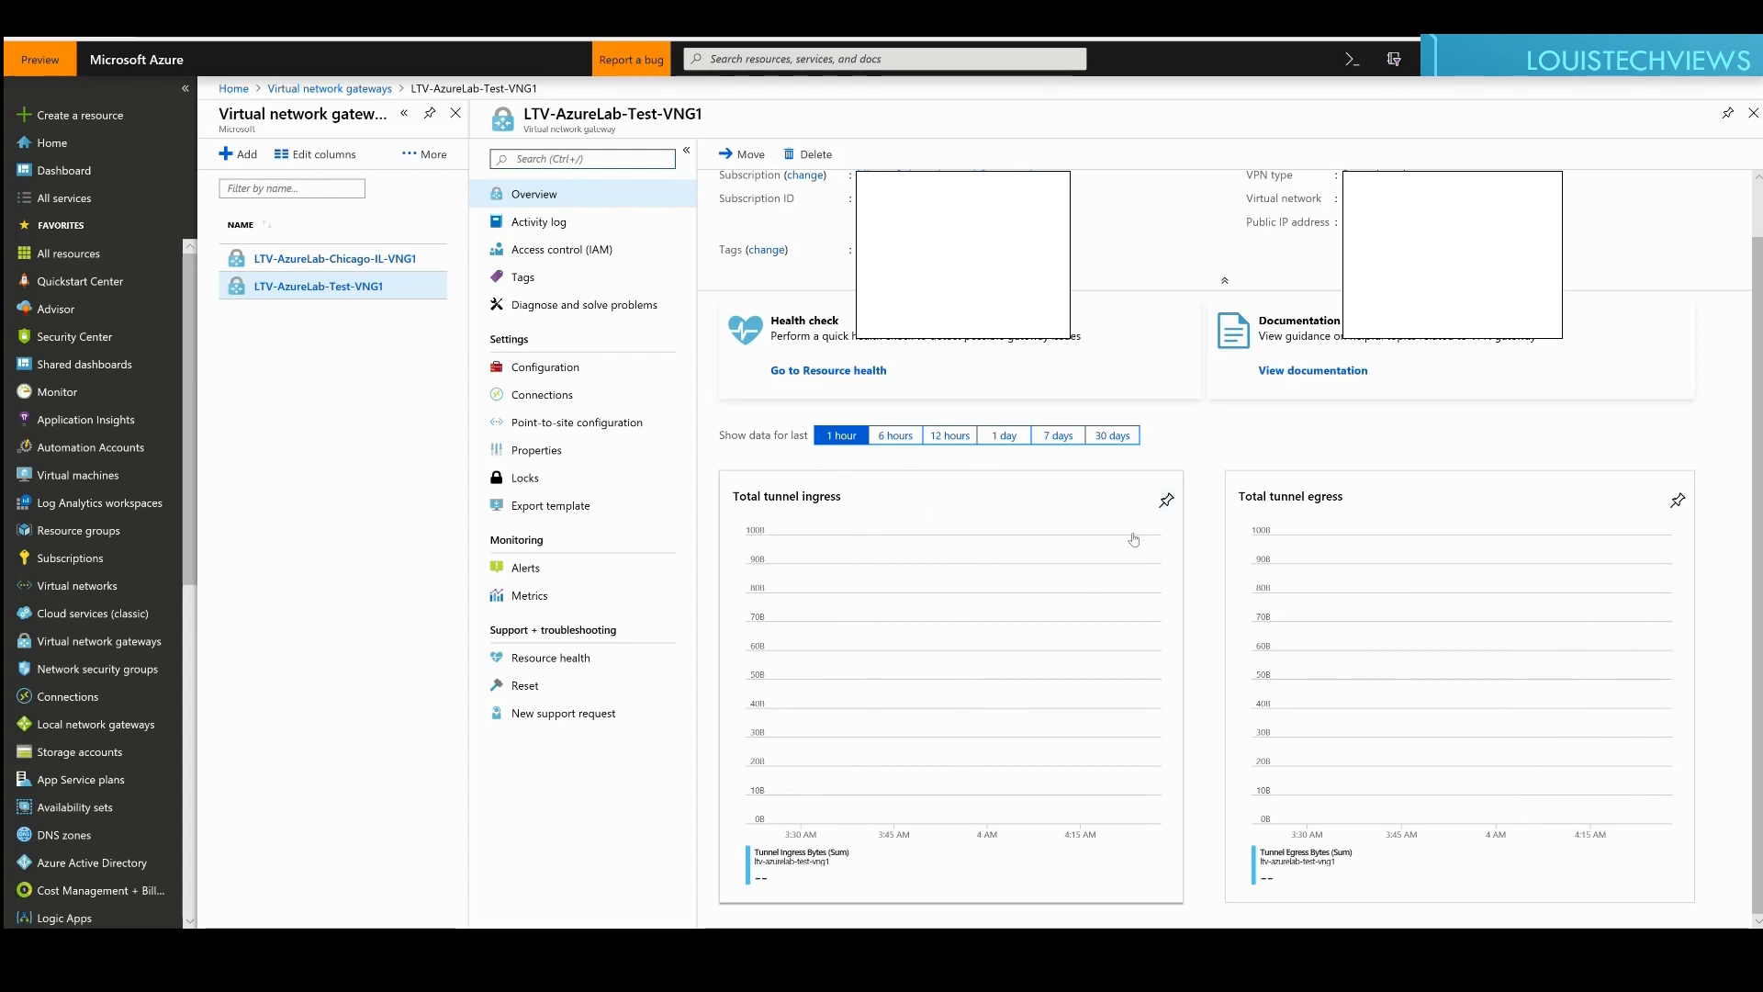
click(562, 372)
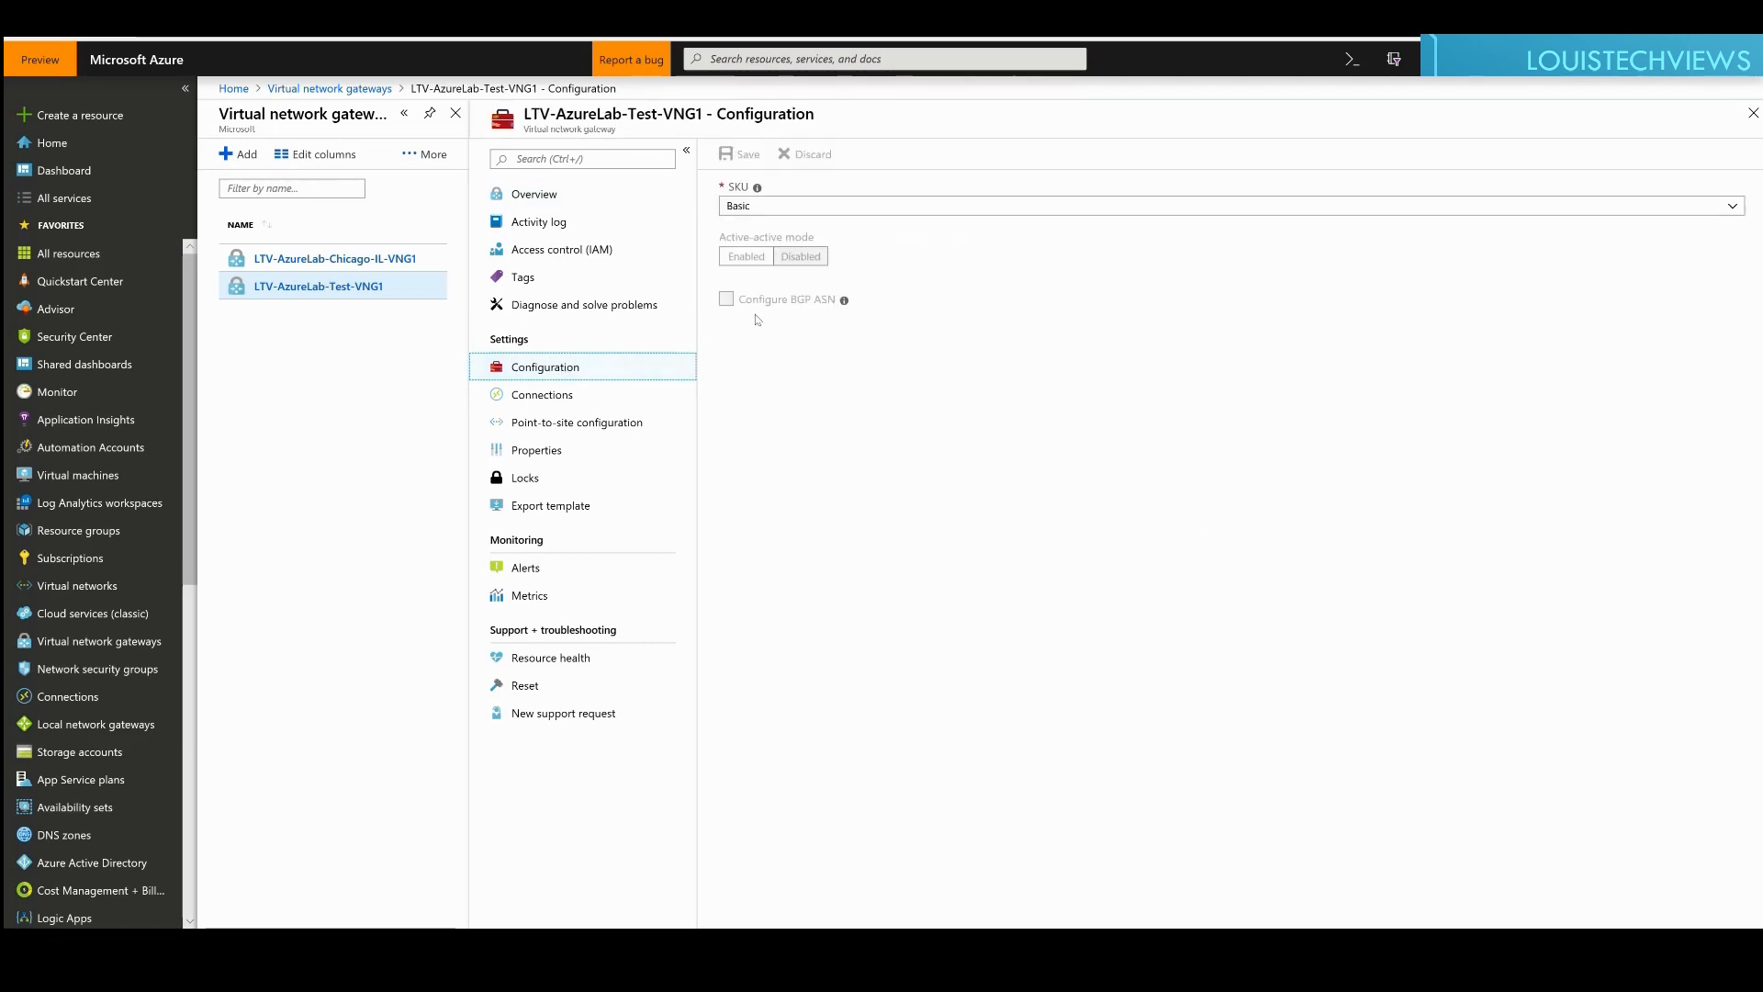
Step: Keep the gateway SKU at Basic, then check its Connections and Point-to-site configuration pages
click(746, 208)
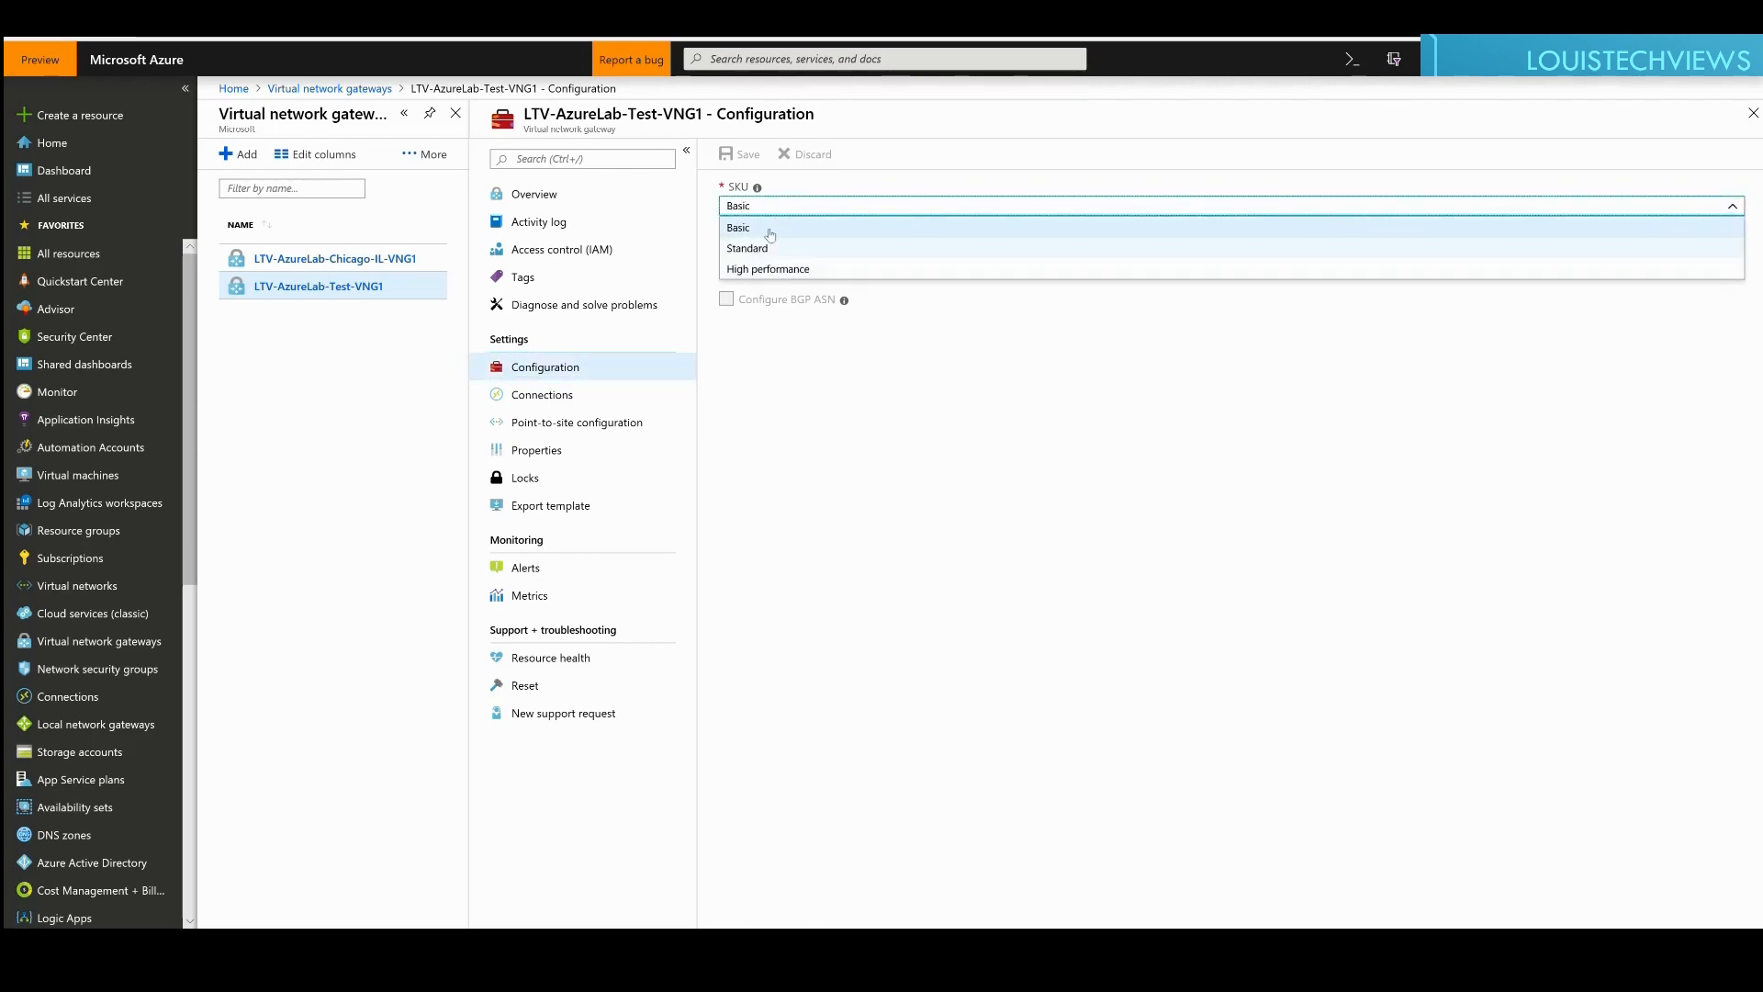
click(800, 187)
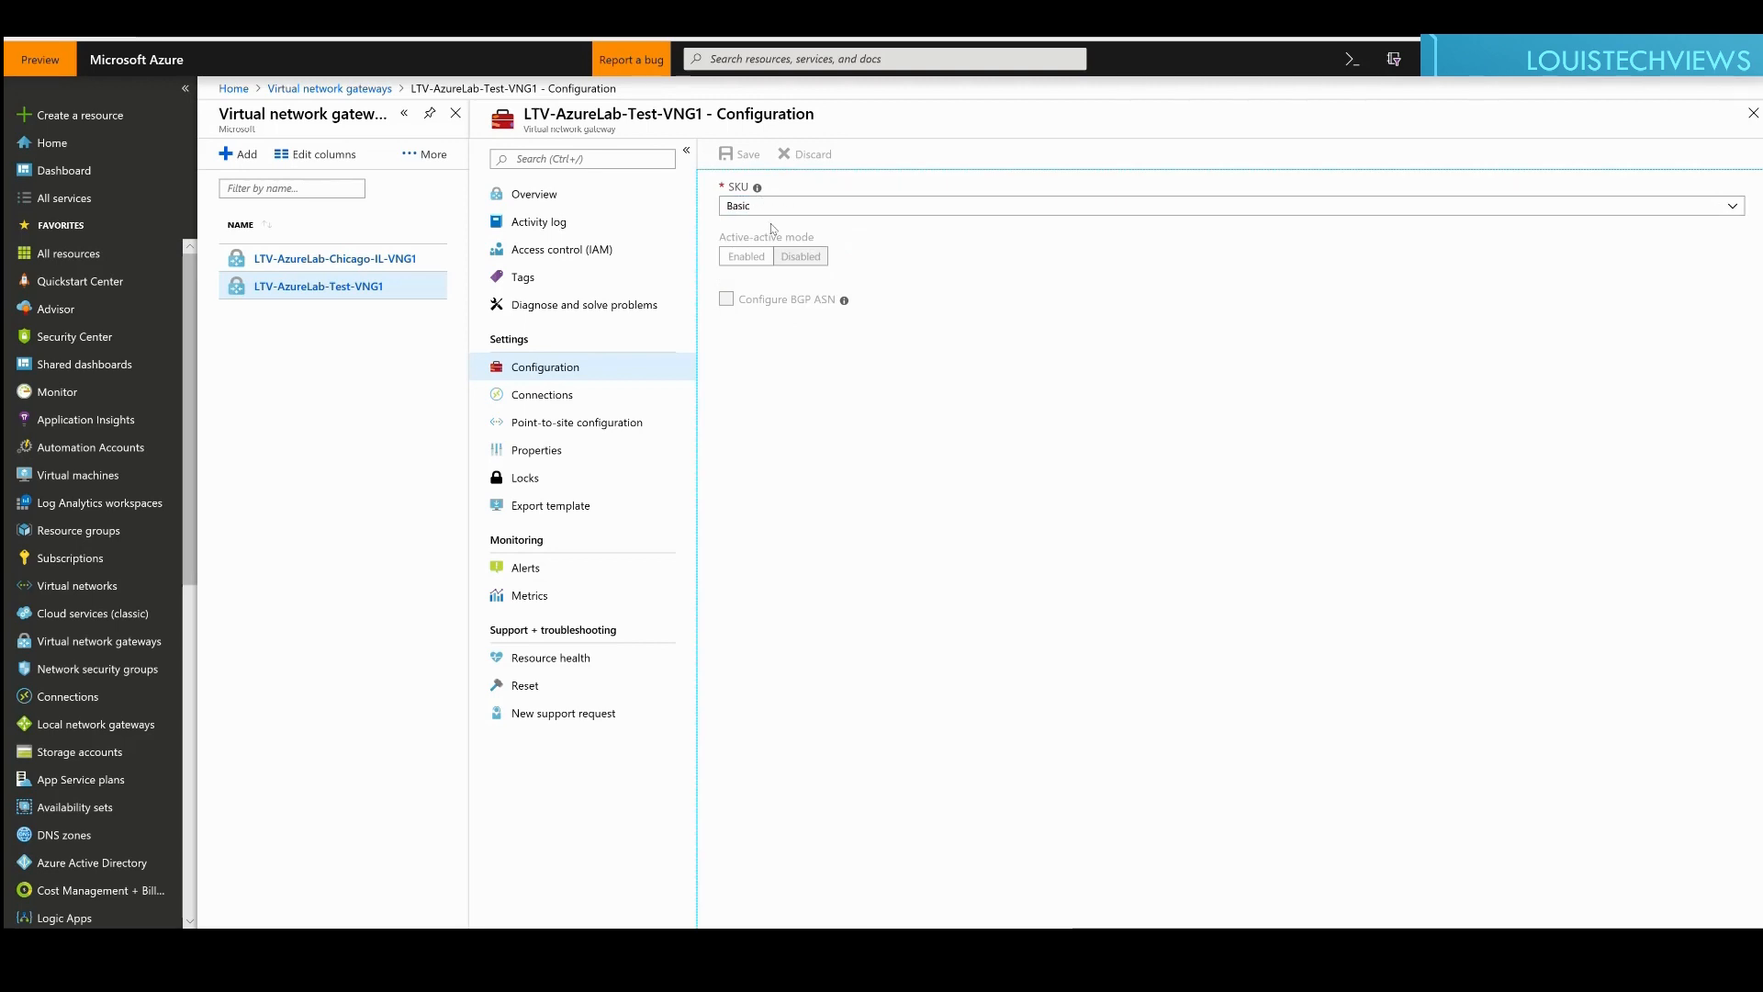
click(546, 400)
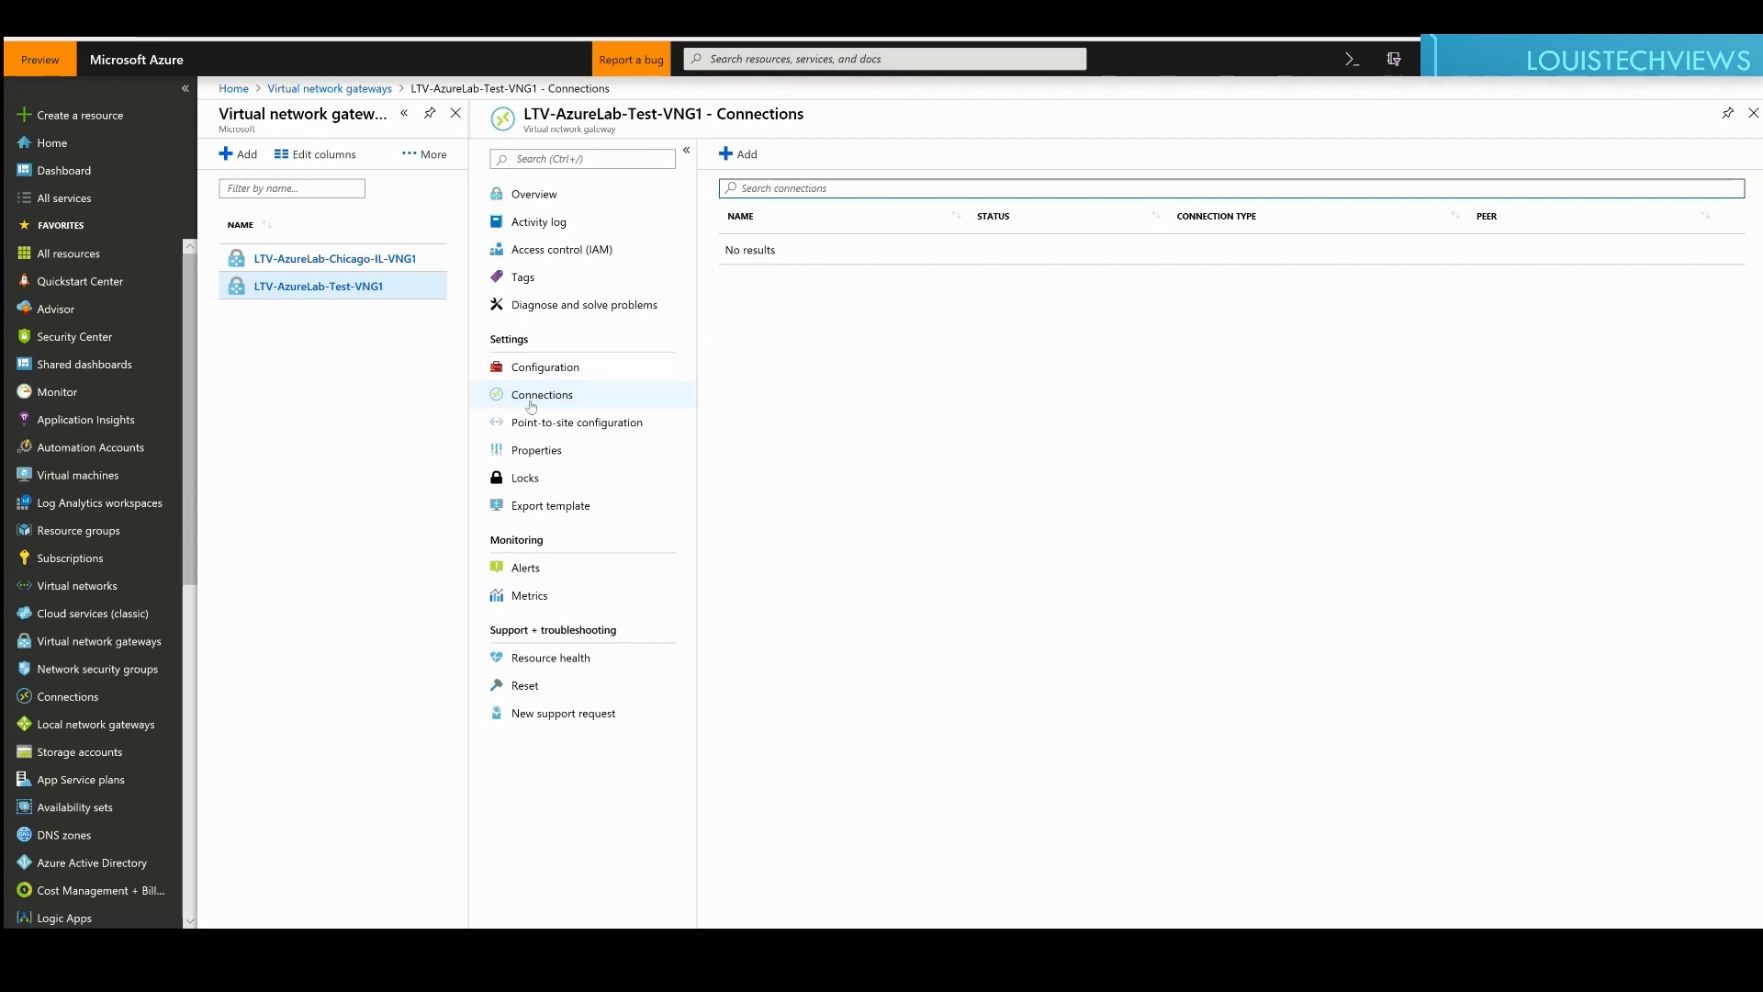
click(554, 431)
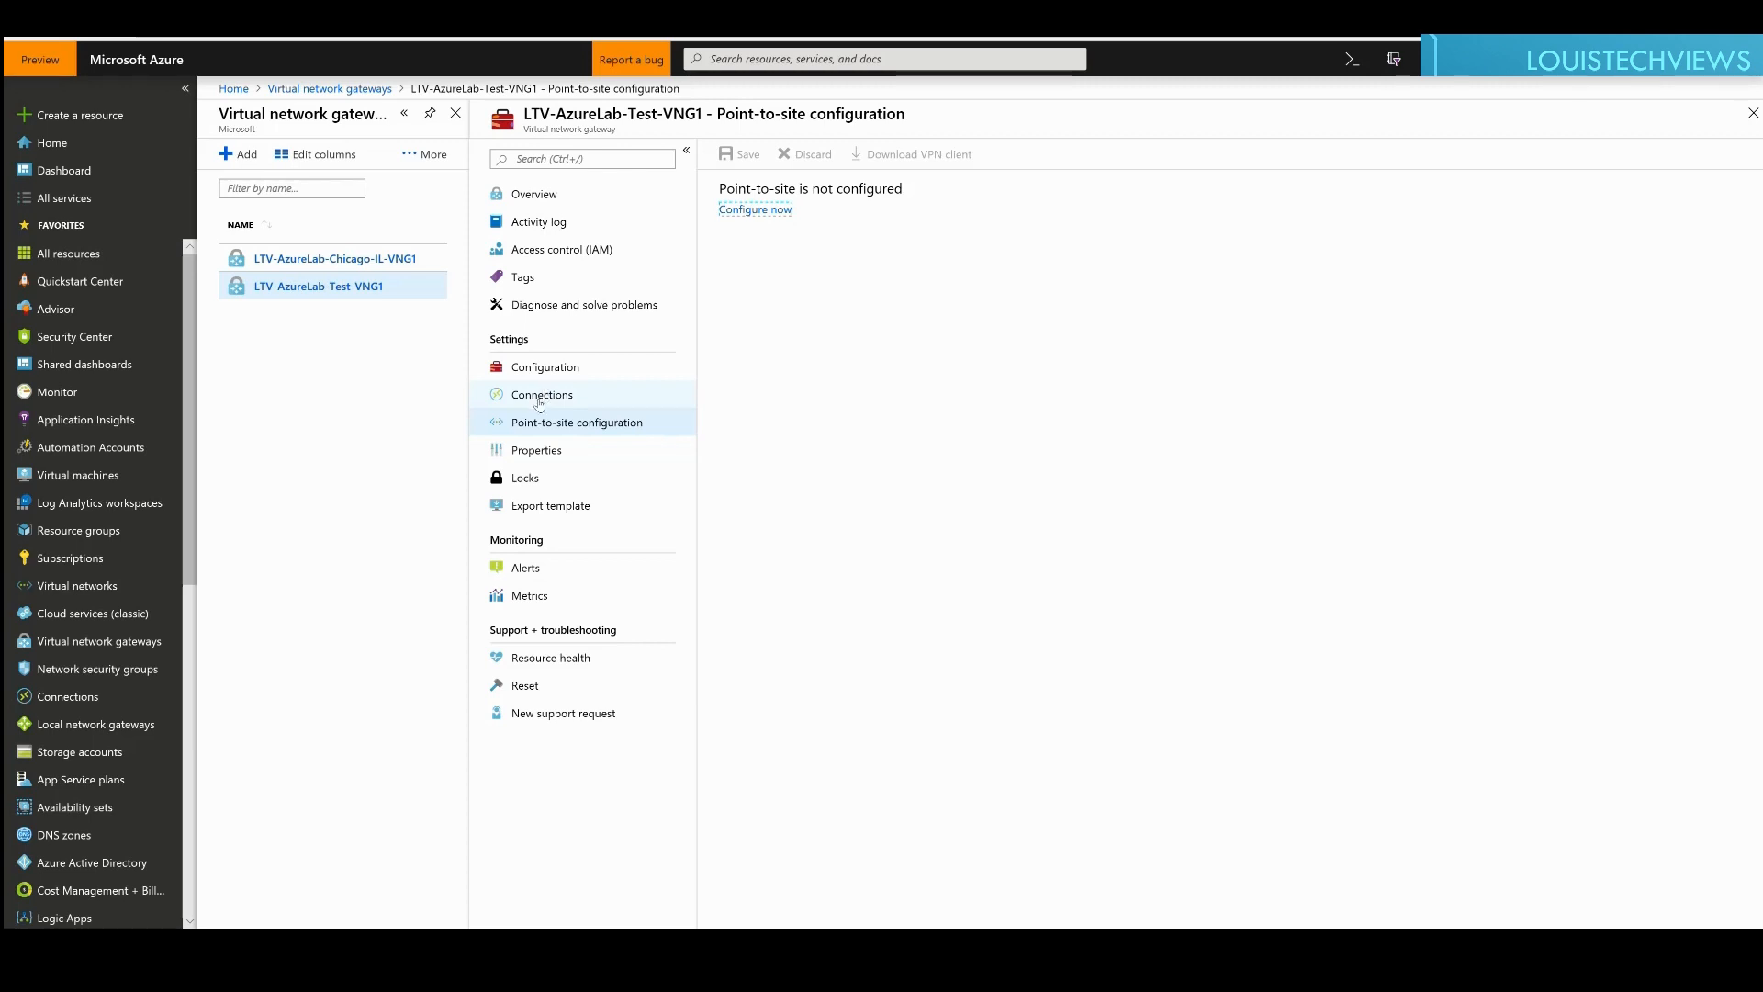
Step: Search All services for 'local network gateway' and open the Local network gateways list
click(77, 199)
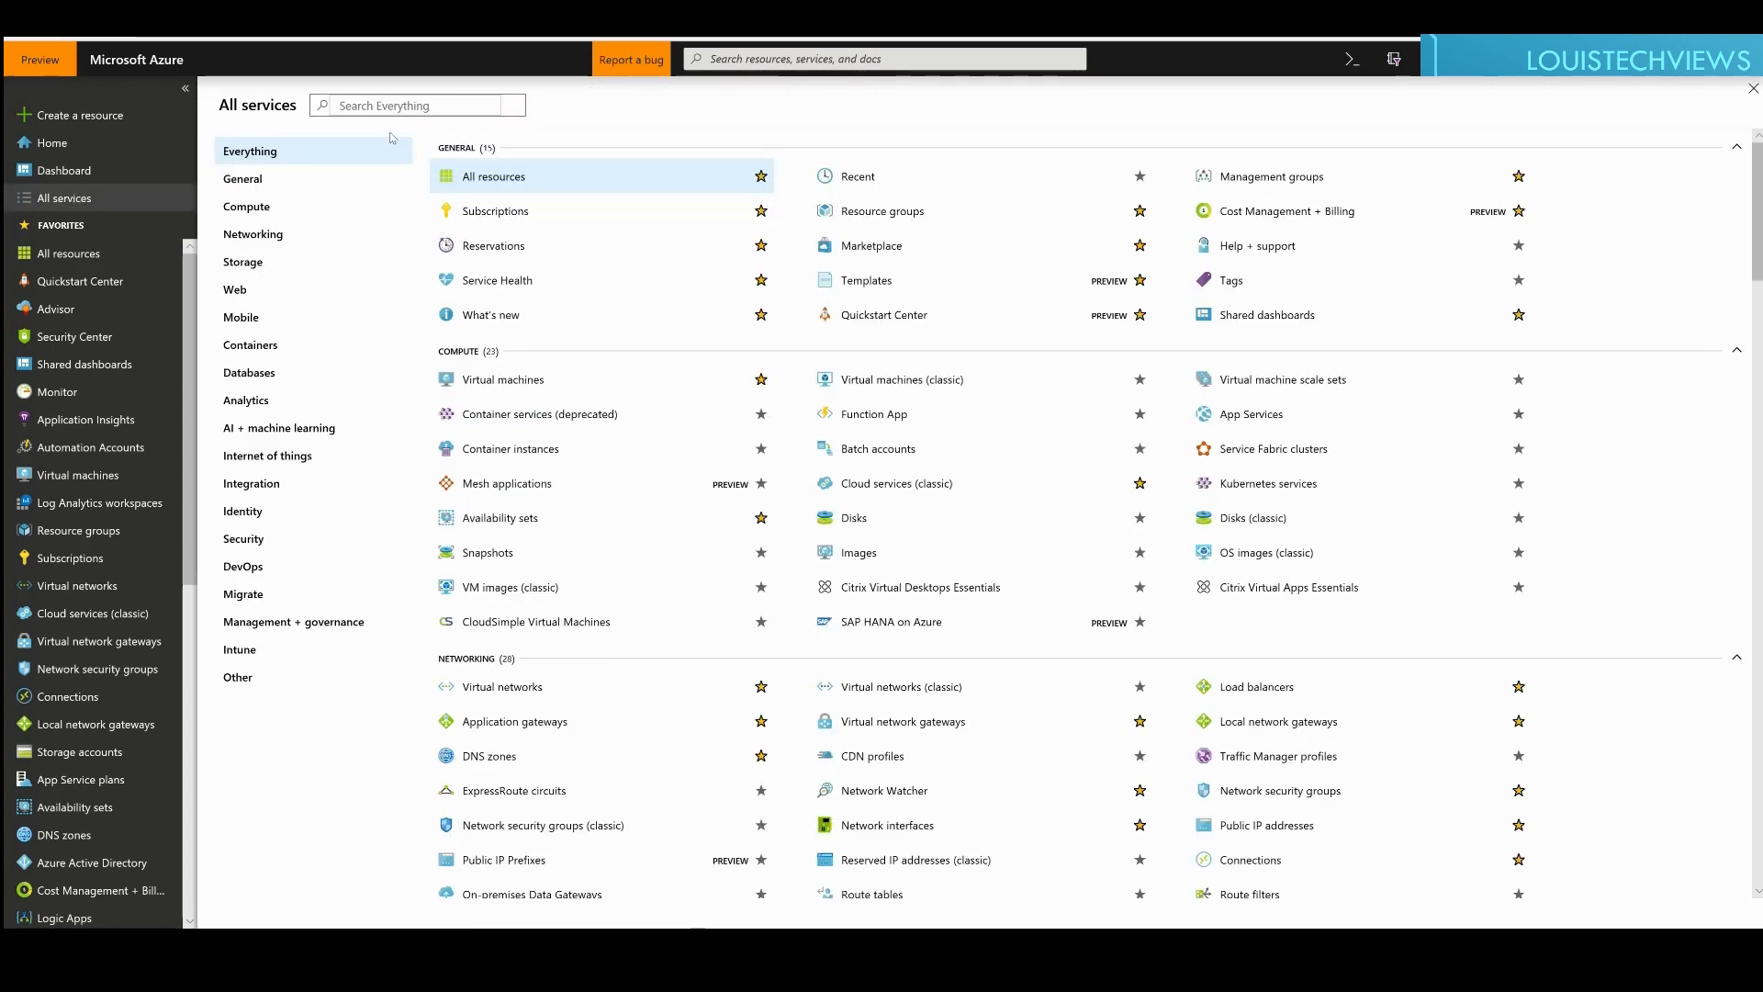
text(local network gateway)
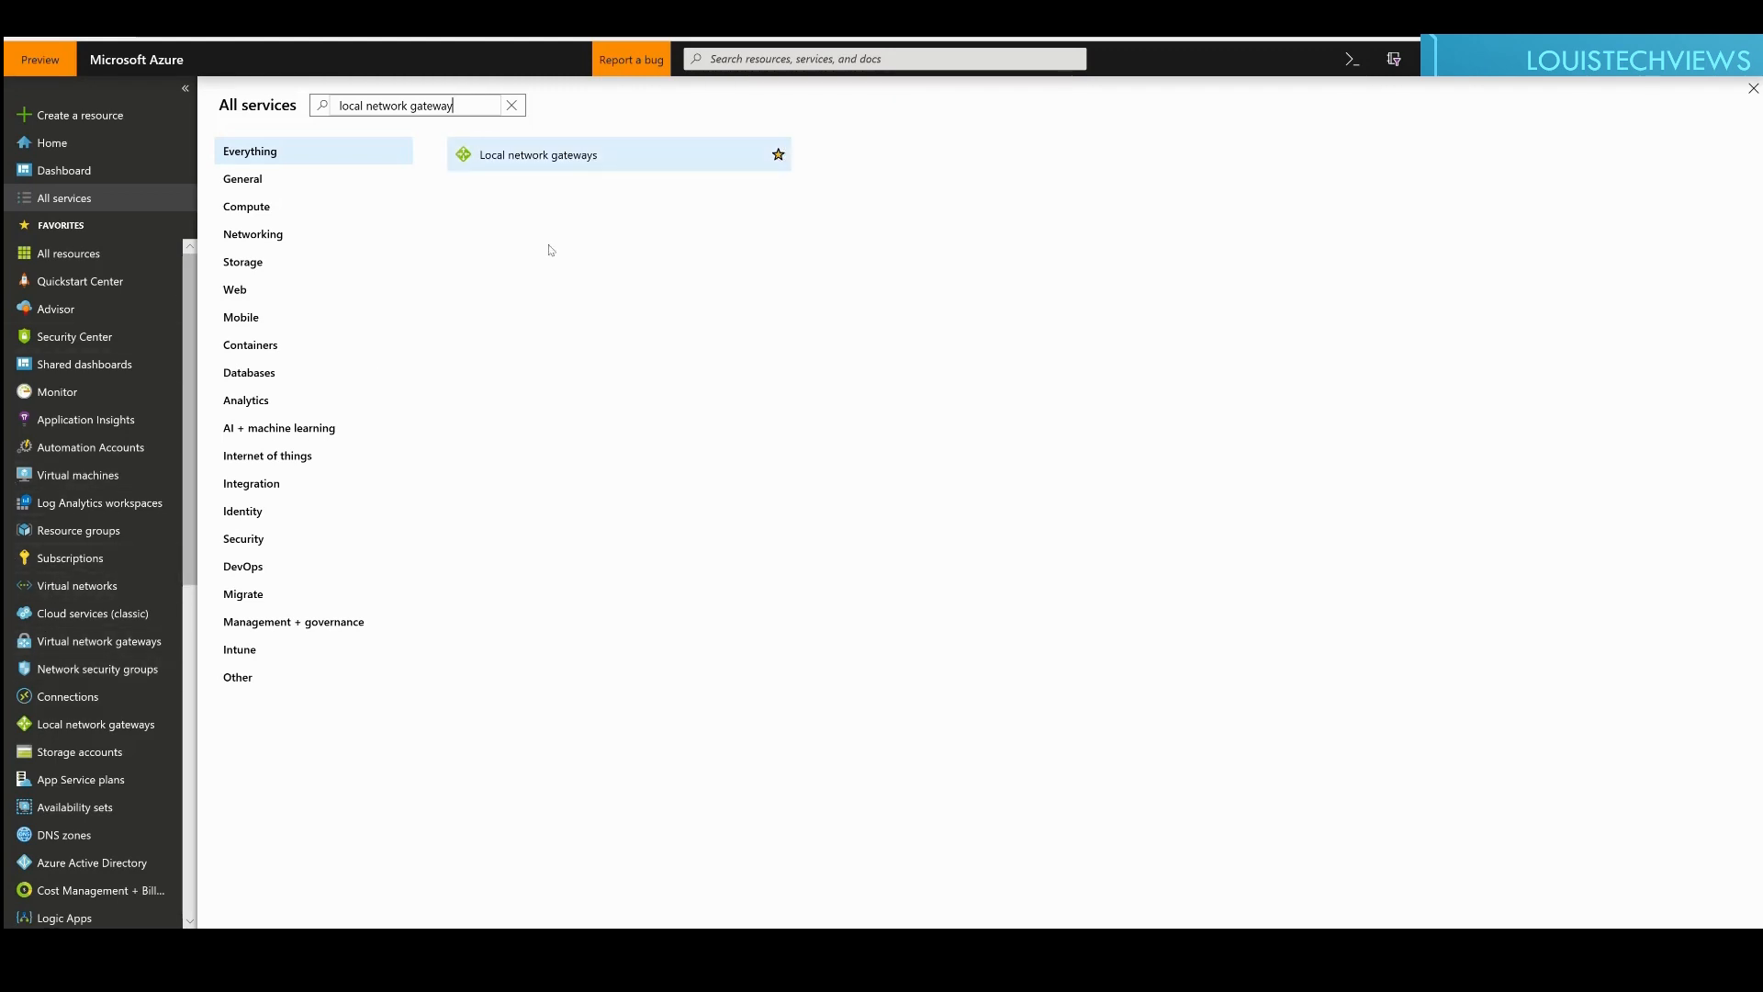
click(514, 158)
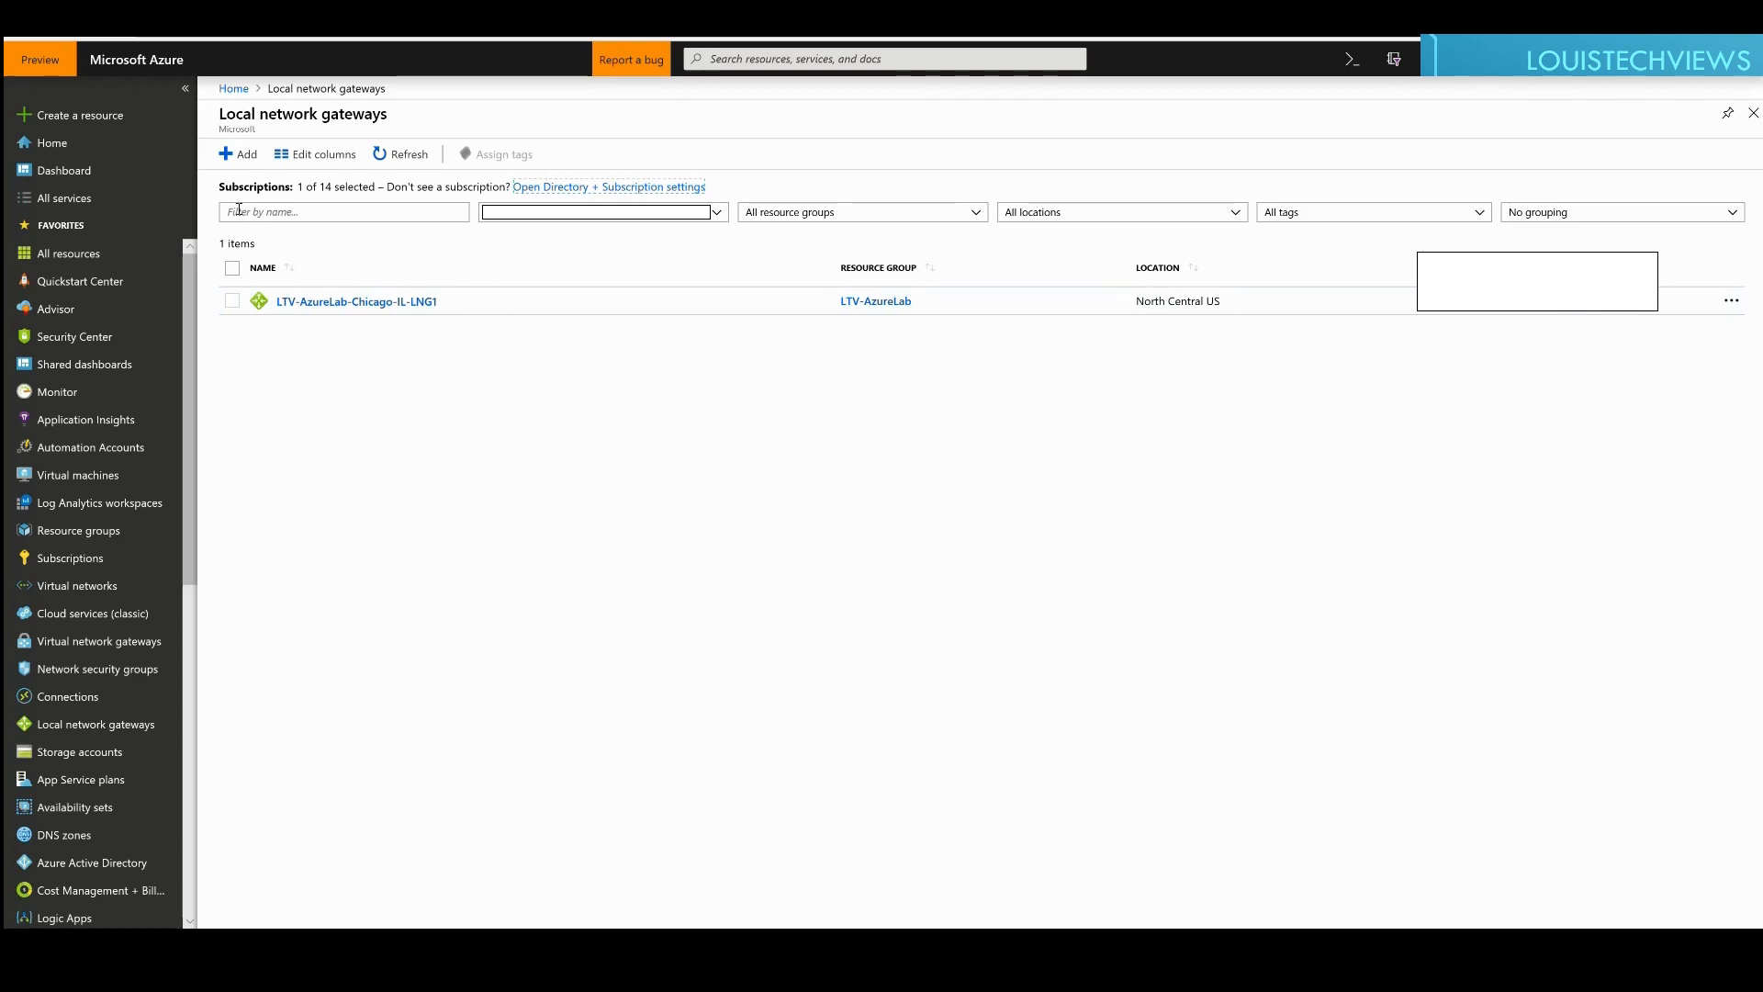
Step: Start a new local network gateway named LTV-AzureLab-Test-LNG1
click(260, 156)
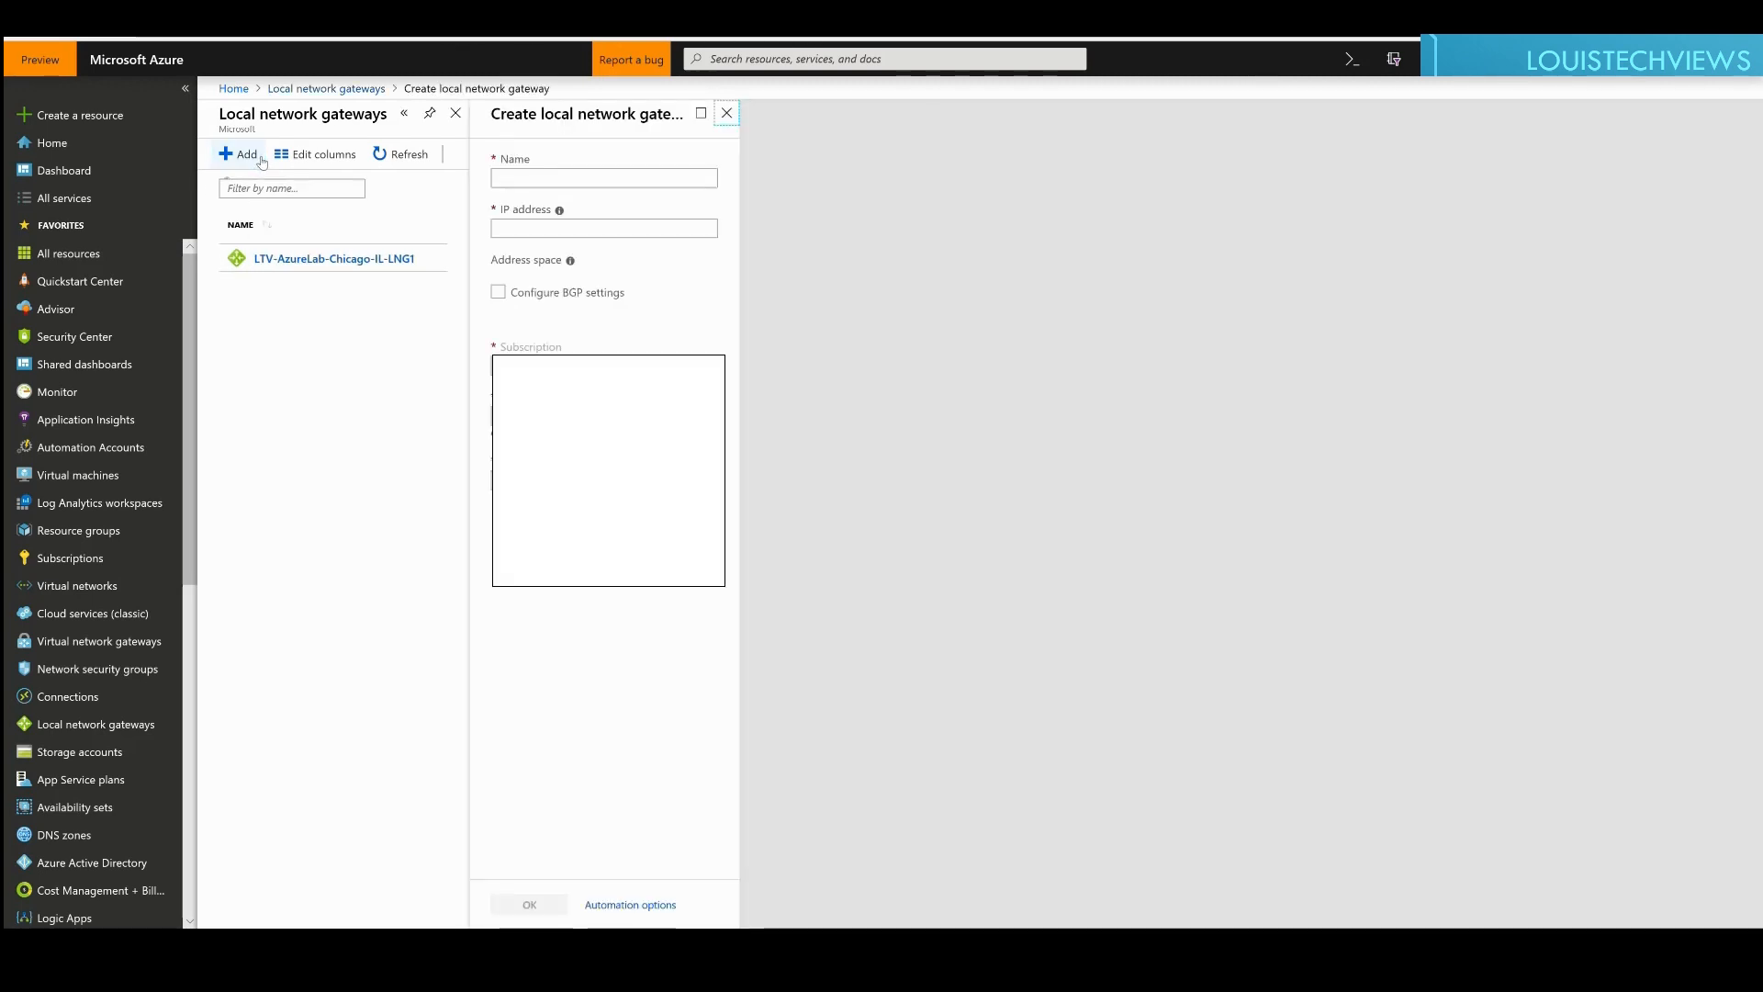
click(519, 180)
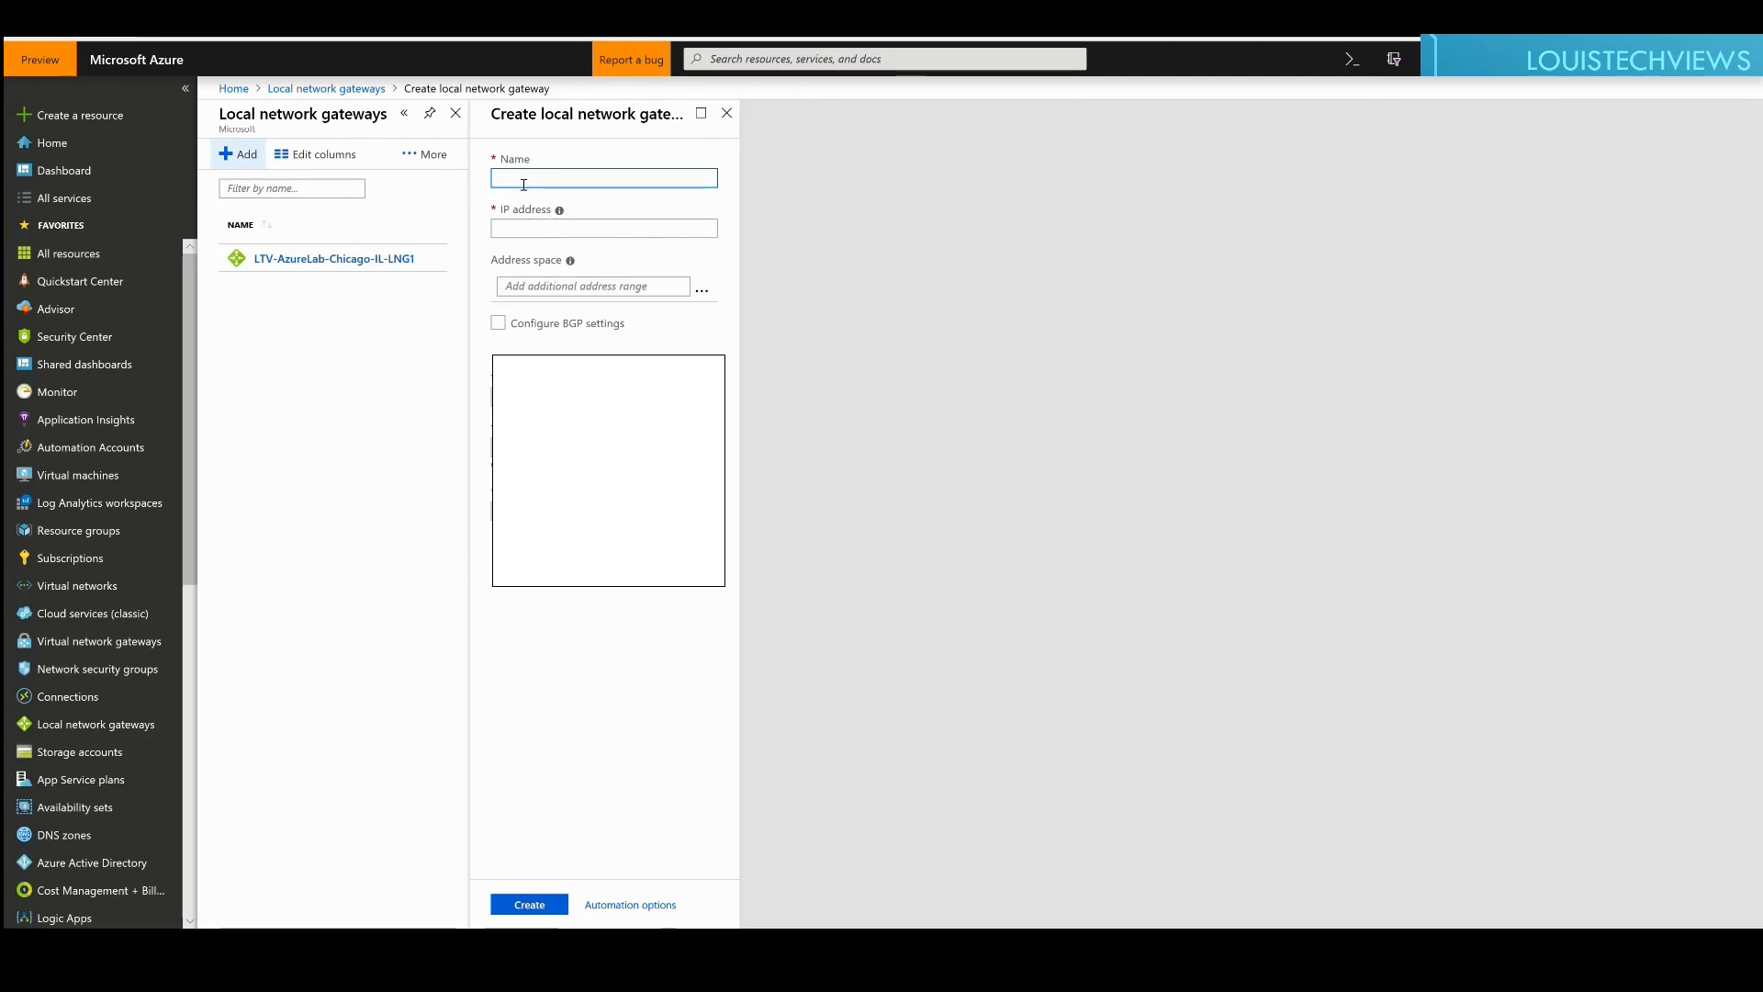
text(LTV-AzureLab-Test)
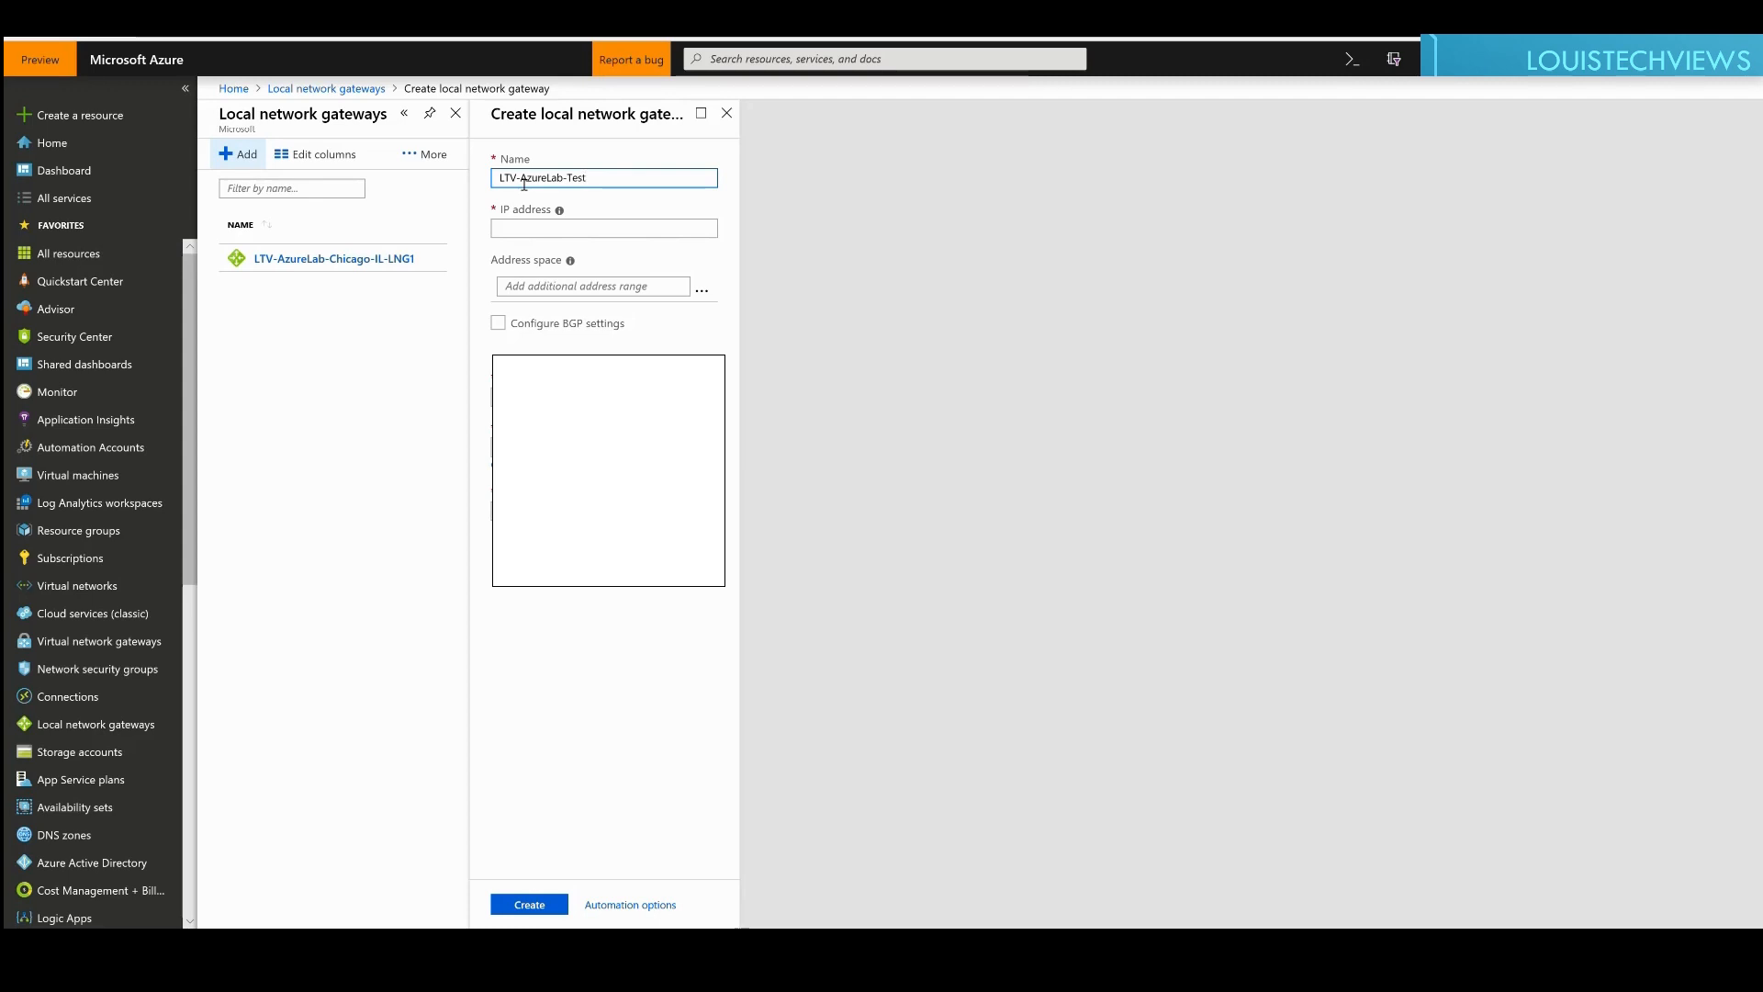
text(-LNG1)
key(BackSpace)
key(BackSpace)
key(BackSpace)
text(NG)
key(BackSpace)
key(BackSpace)
key(BackSpace)
key(BackSpace)
text(VNG)
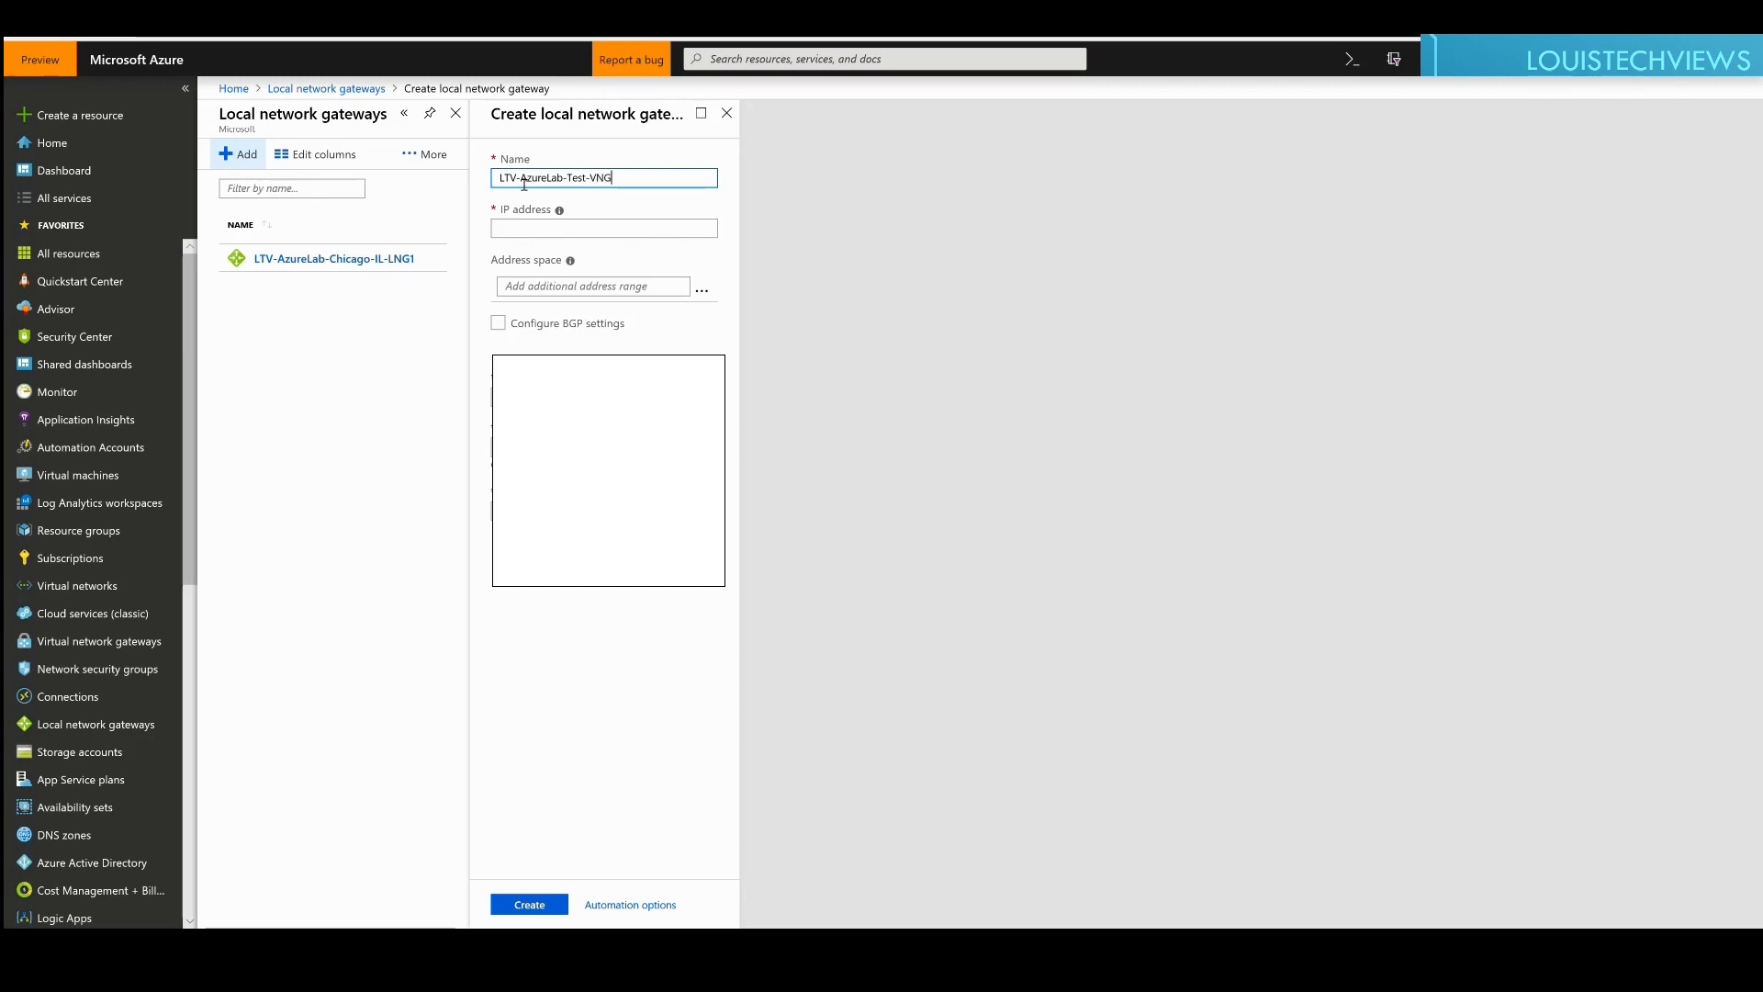
key(BackSpace)
key(BackSpace)
key(BackSpace)
text(LNG1)
Step: Enter 1.1.1.1 as the local network gateway's IP address
key(Tab)
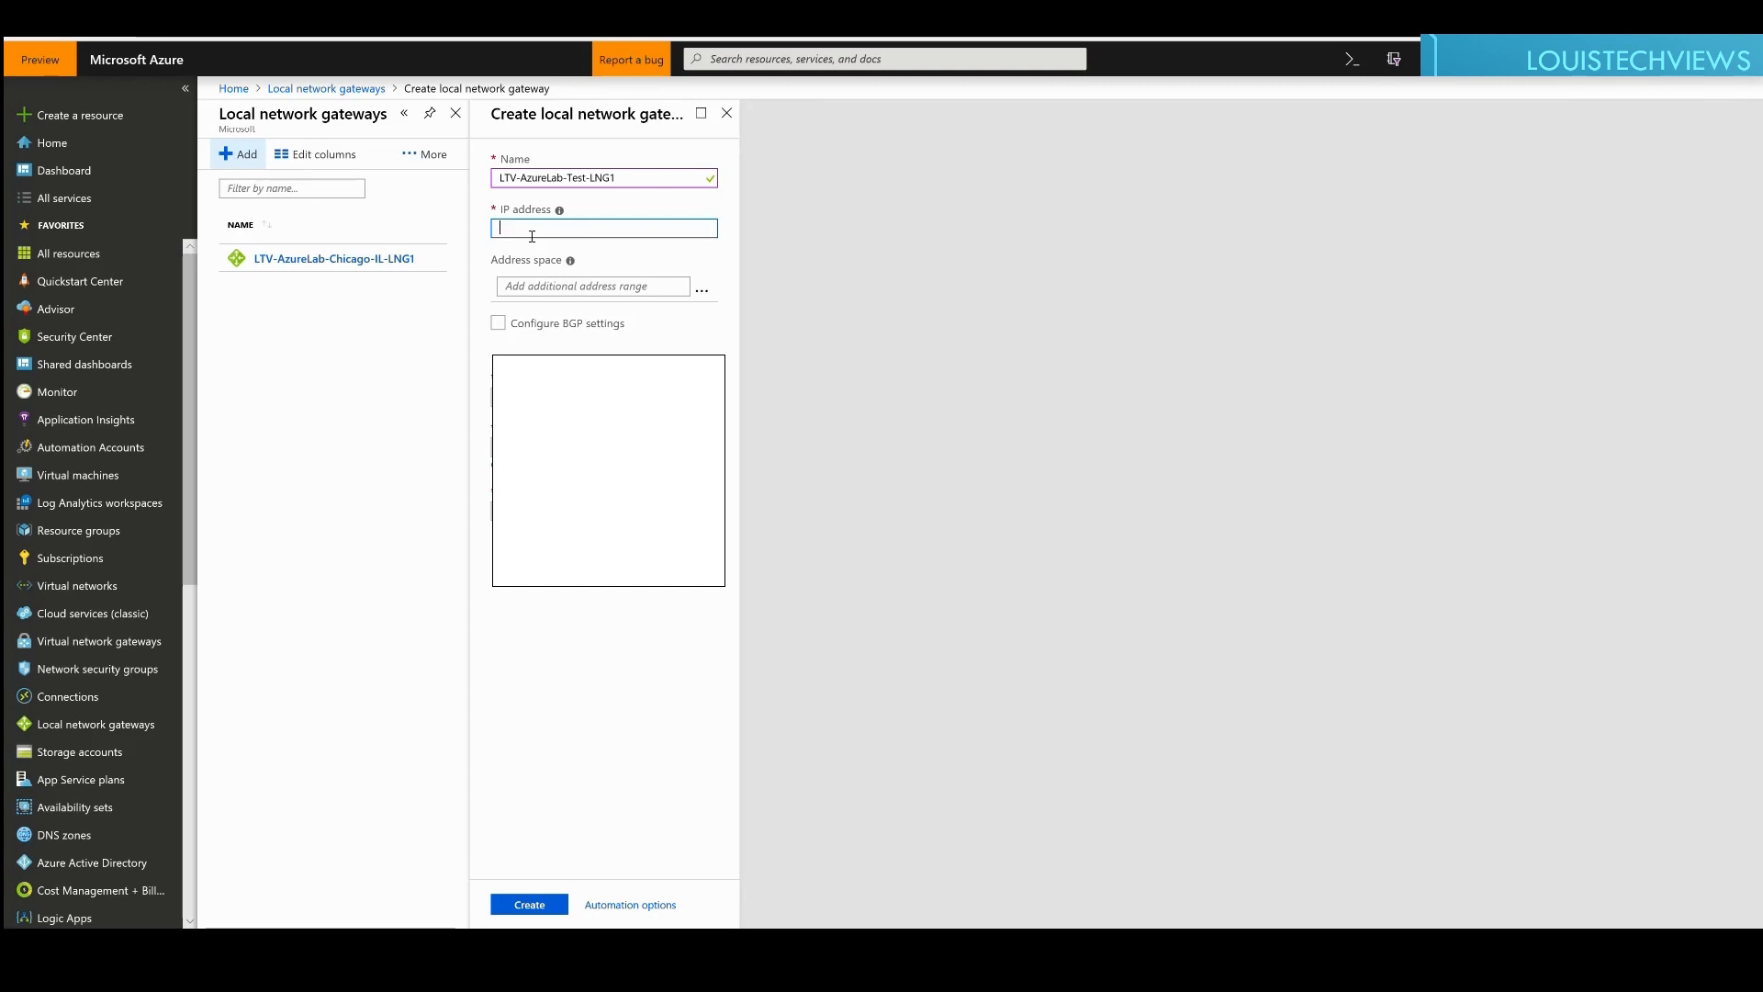
text(1.1.1.1)
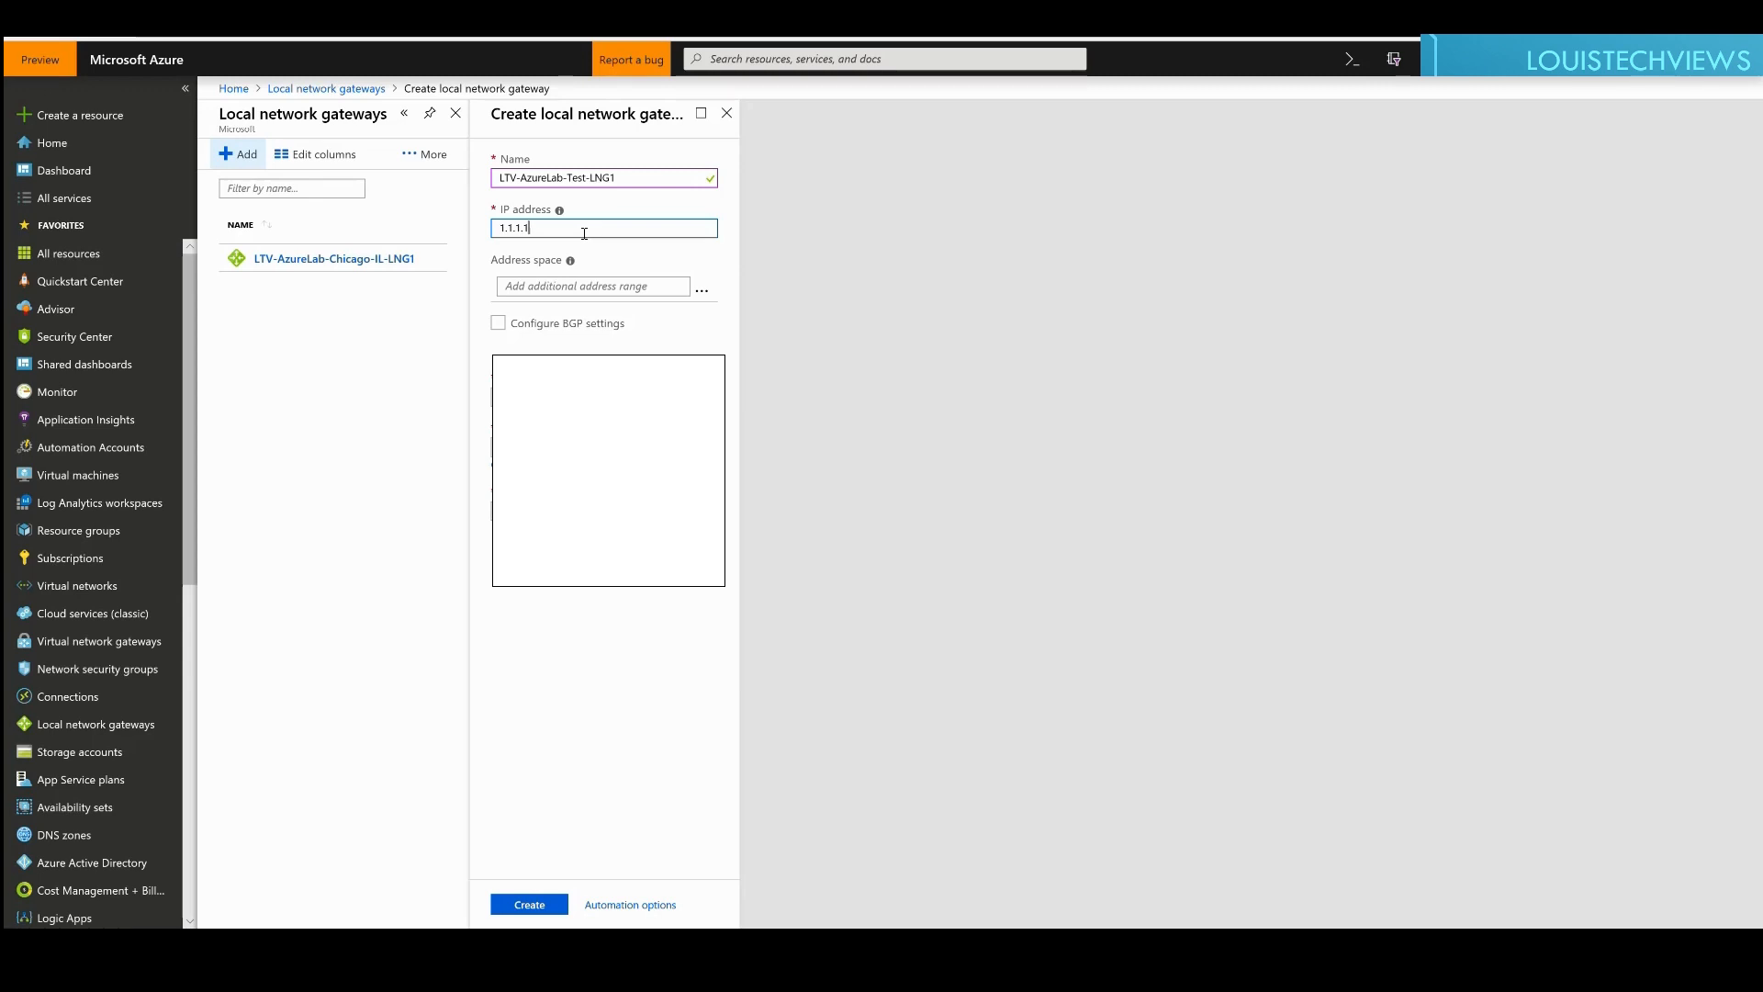
key(Tab)
click(528, 288)
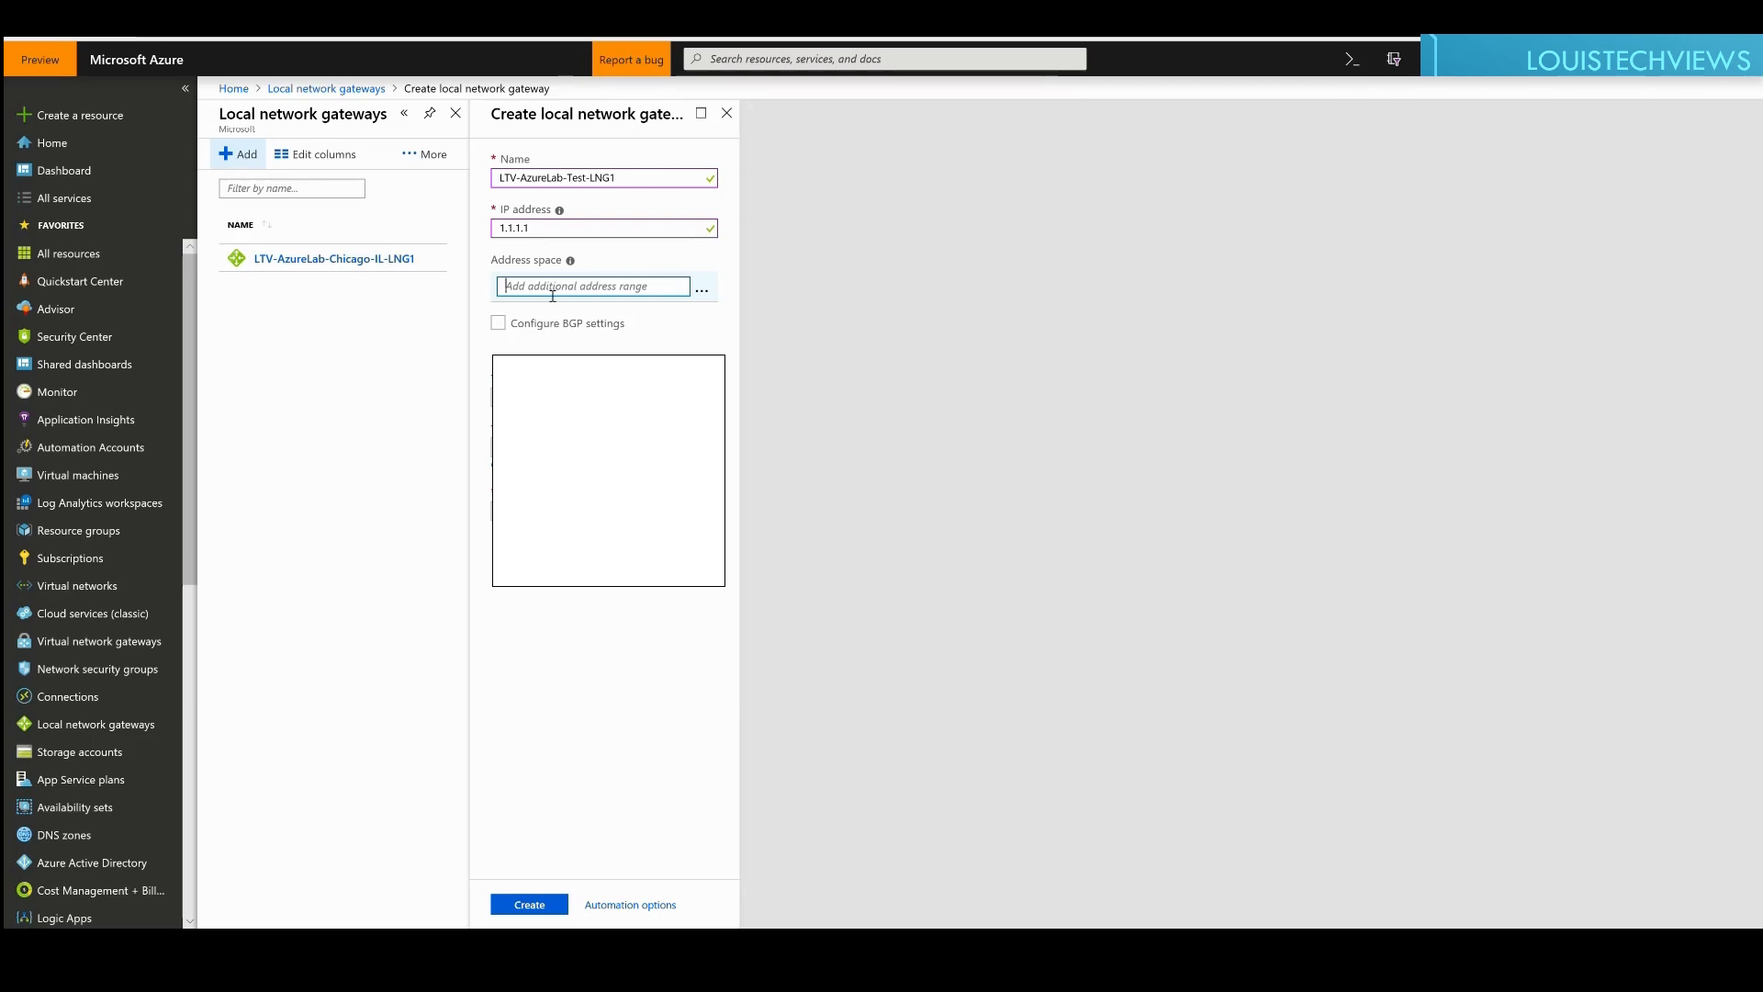
Step: Add address spaces 192.168.0.0/24 (corrected from 192.168.0.1/24) and 192.168.1.0/24
text(192)
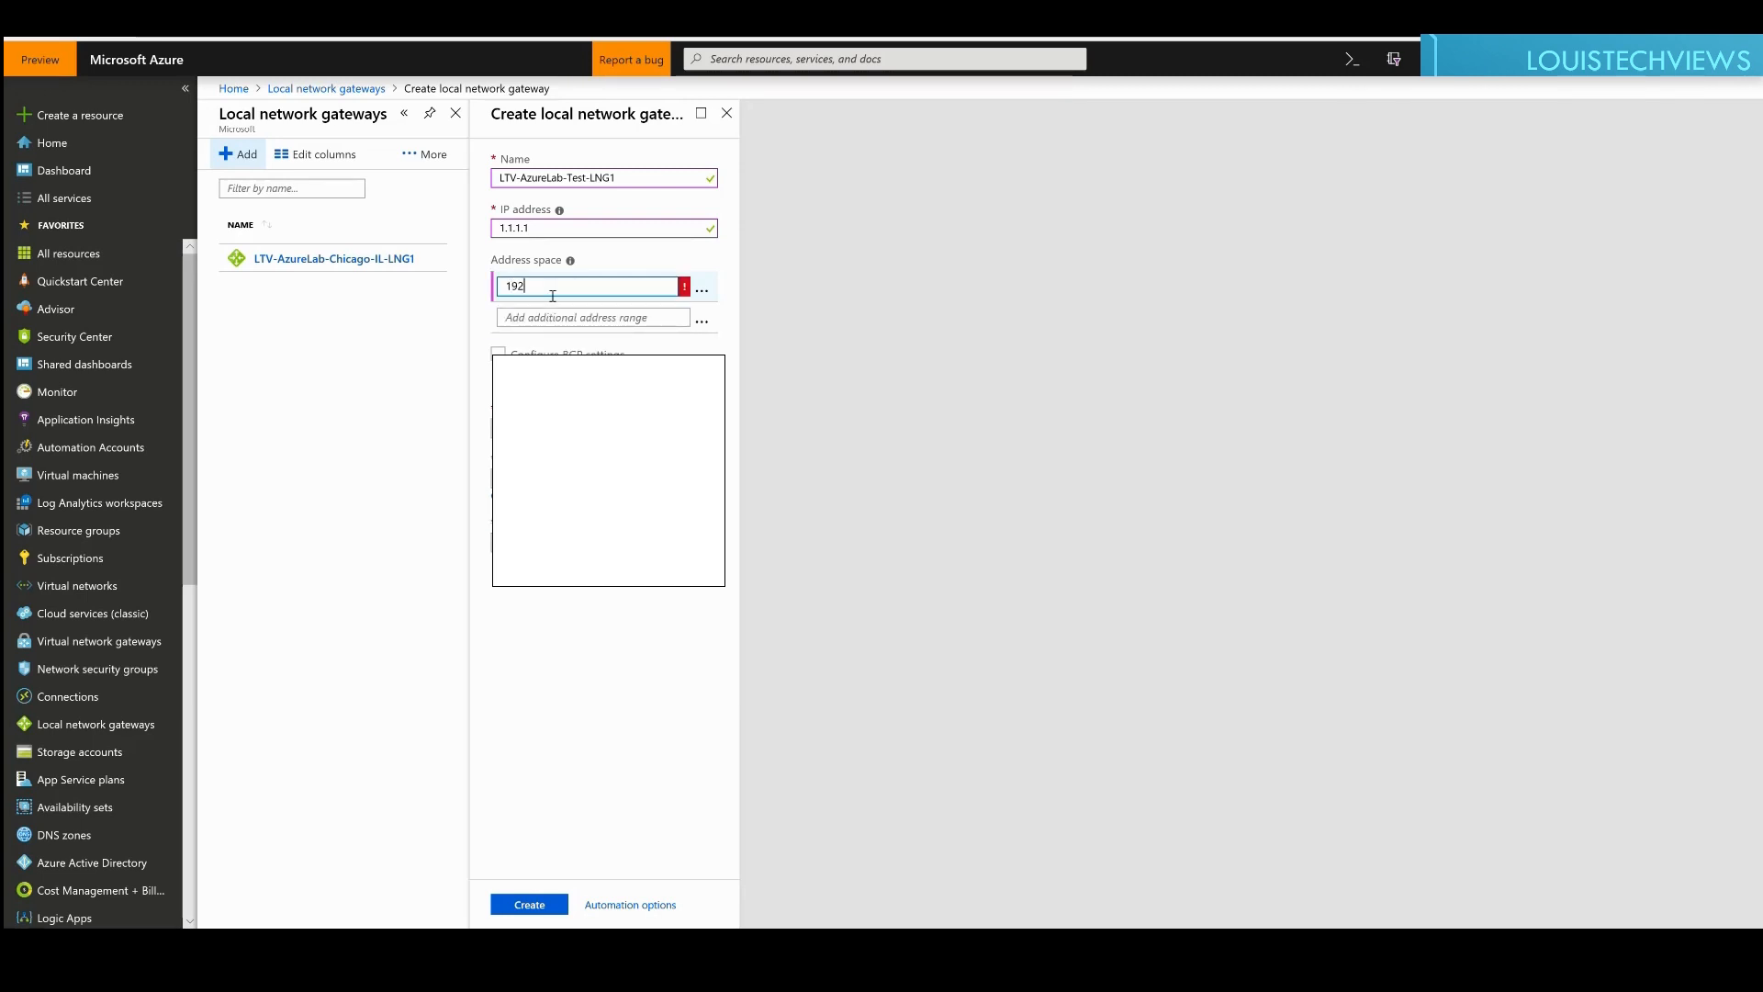
text(.168.0.1/24)
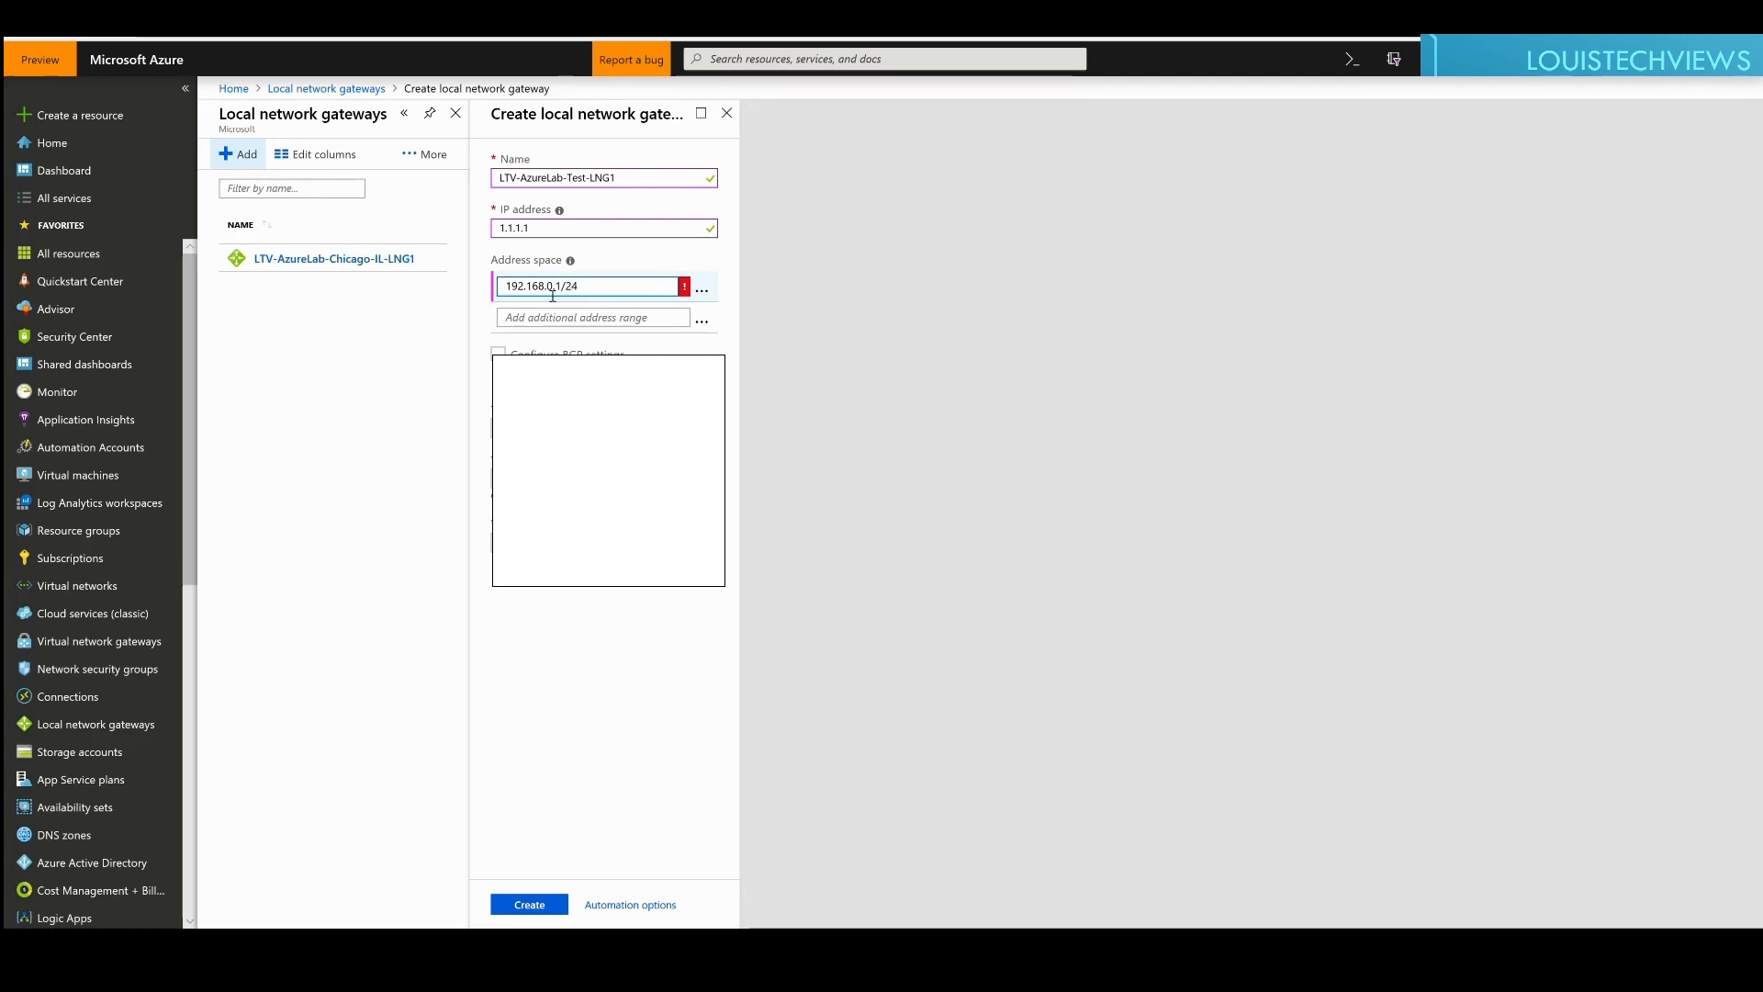
key(Tab)
mouse_move(690, 293)
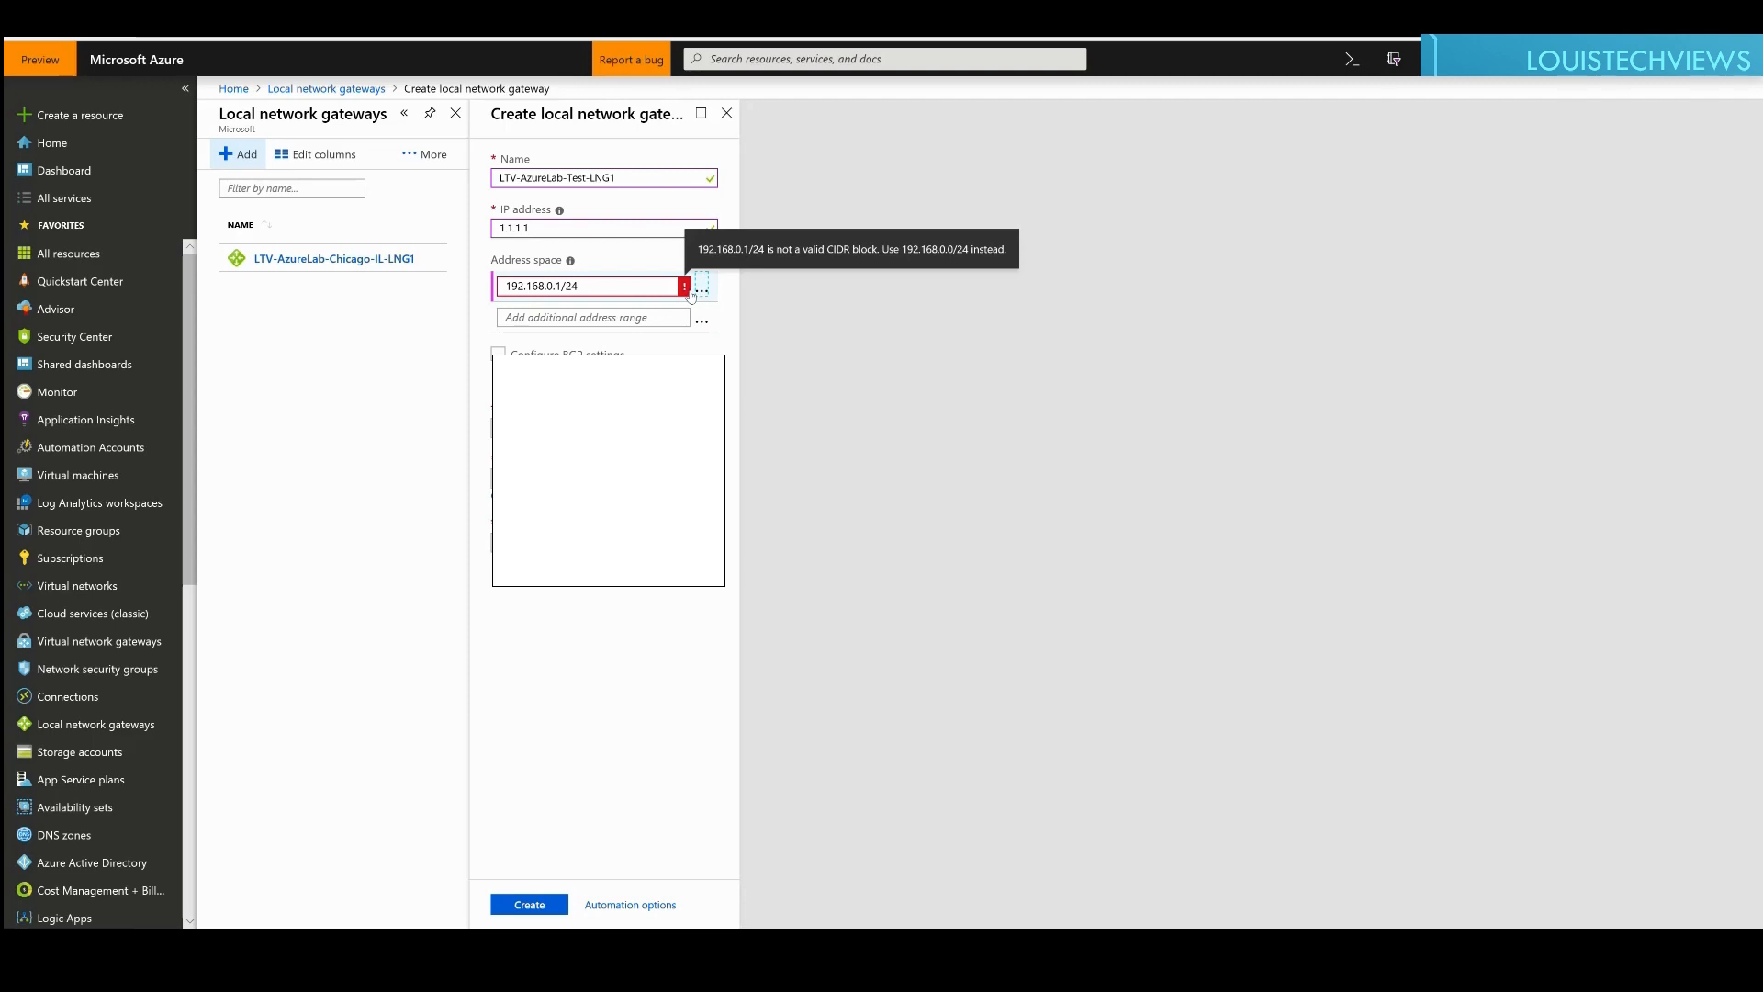
click(562, 290)
key(BackSpace)
text(0)
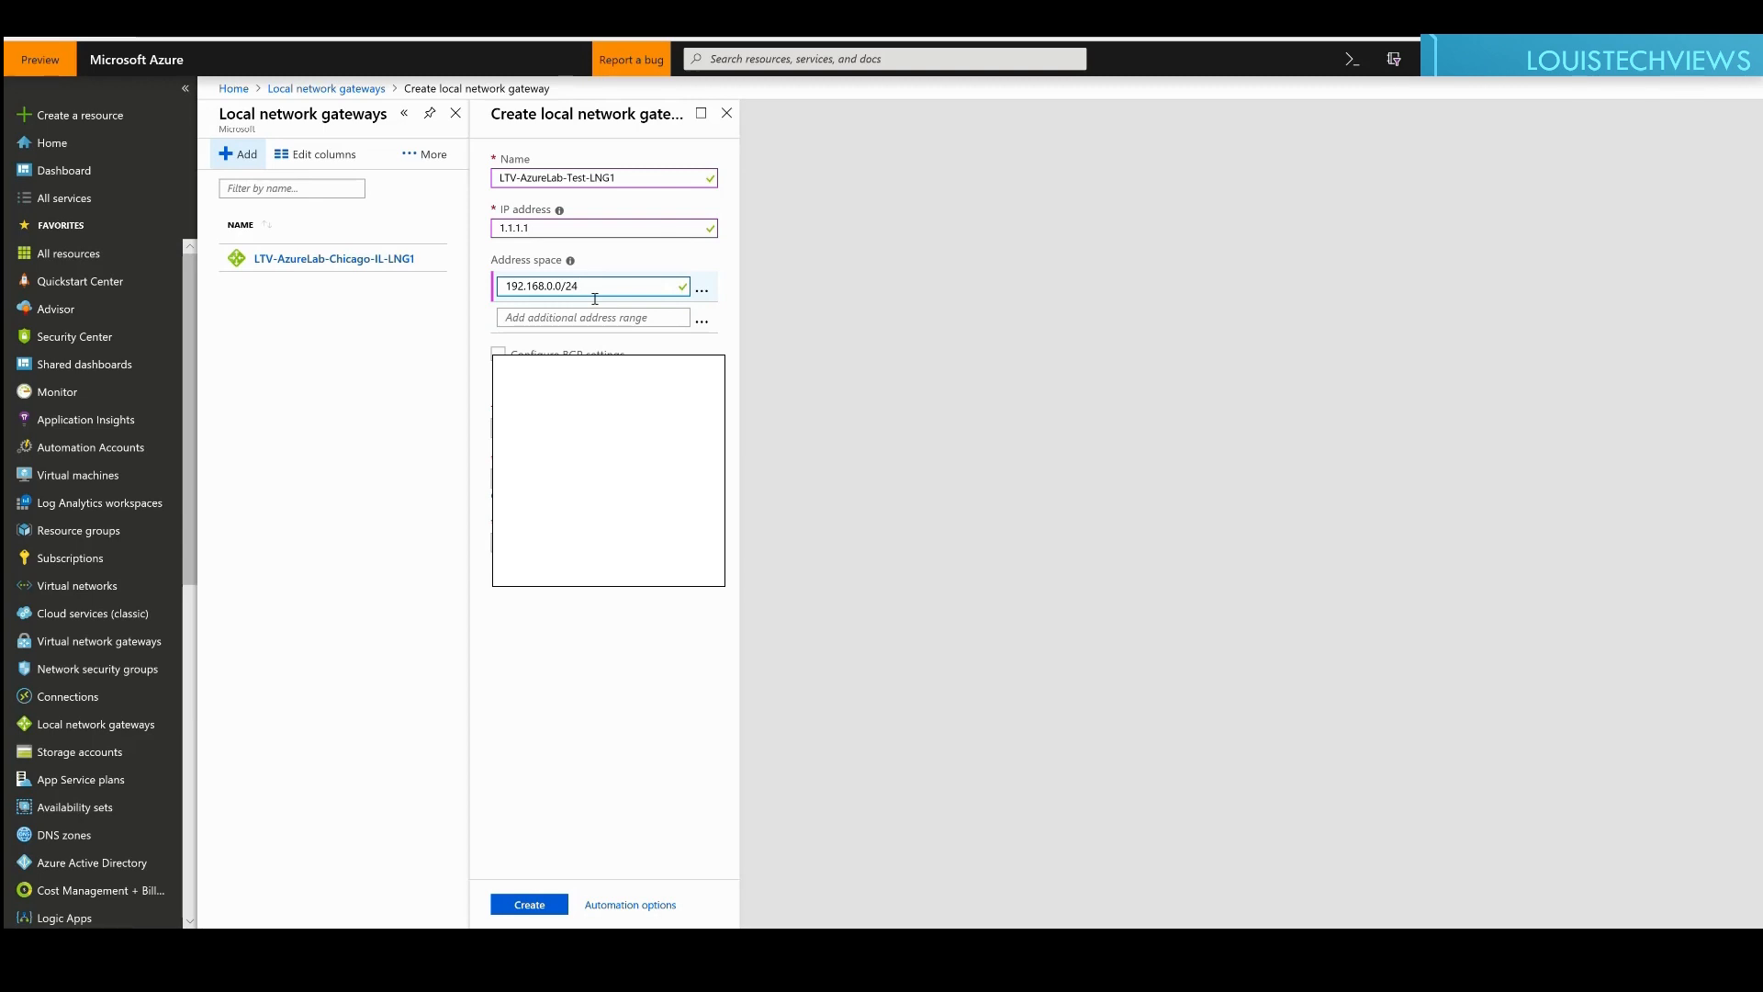
click(551, 316)
text(19)
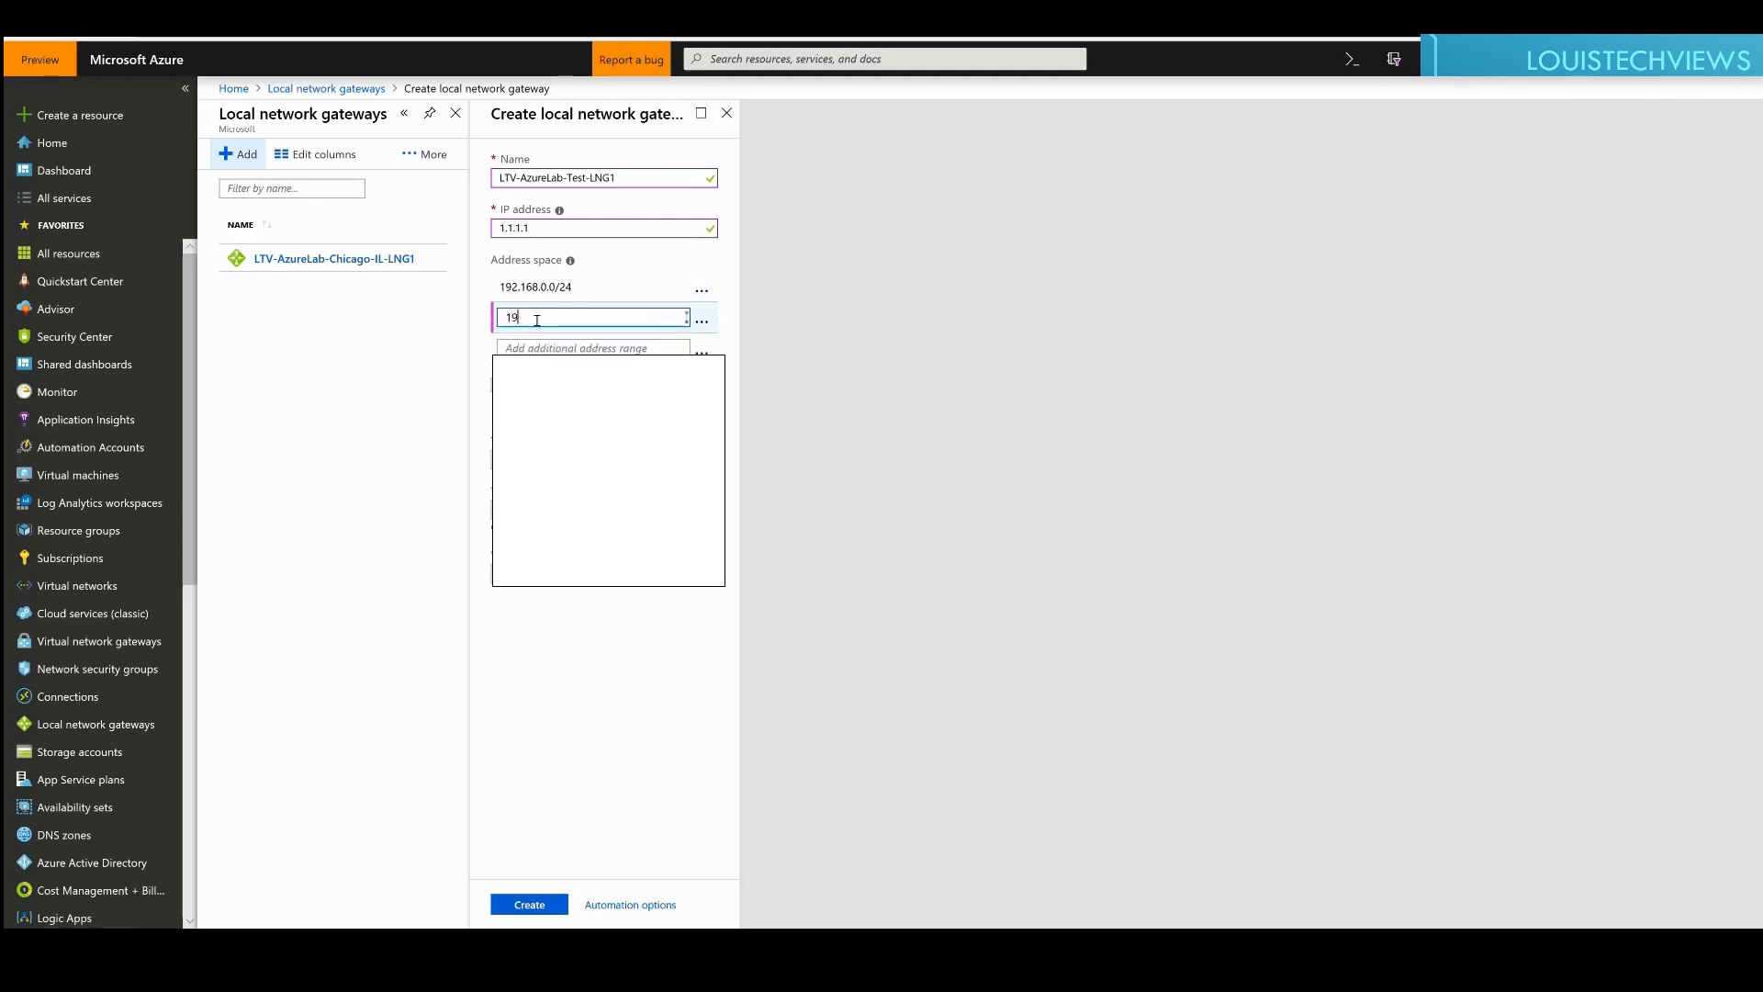
text(2.168.)
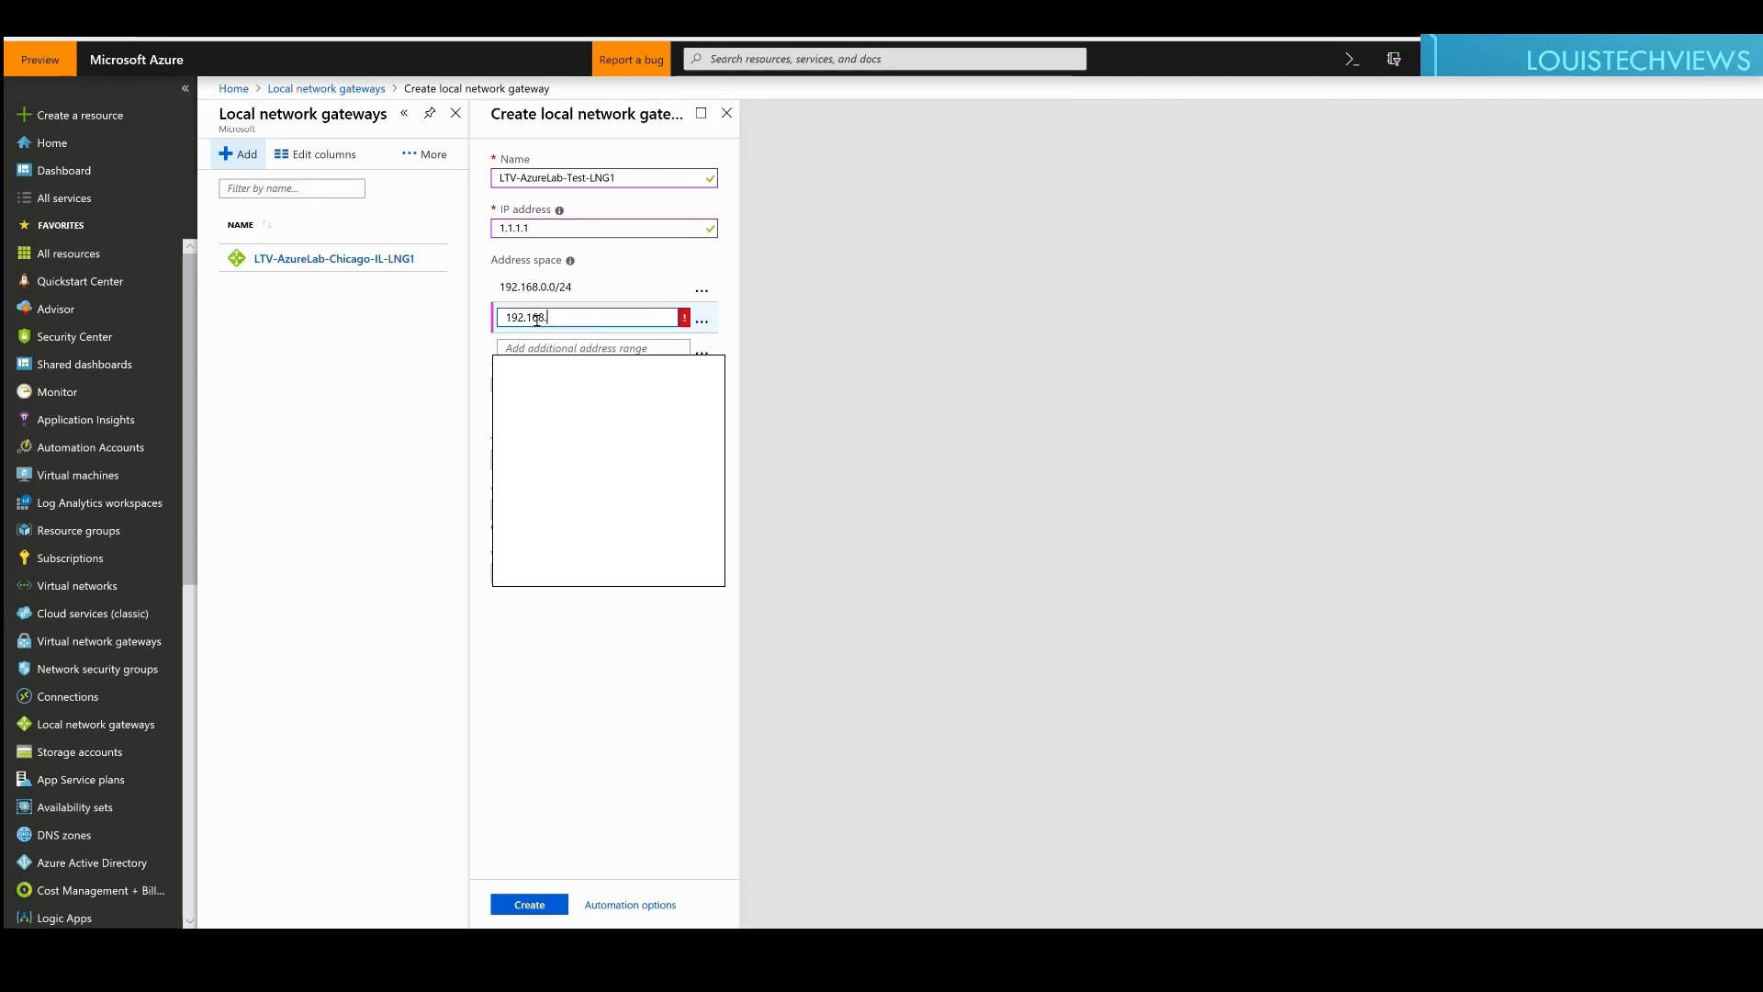
text(1.0/24)
key(Tab)
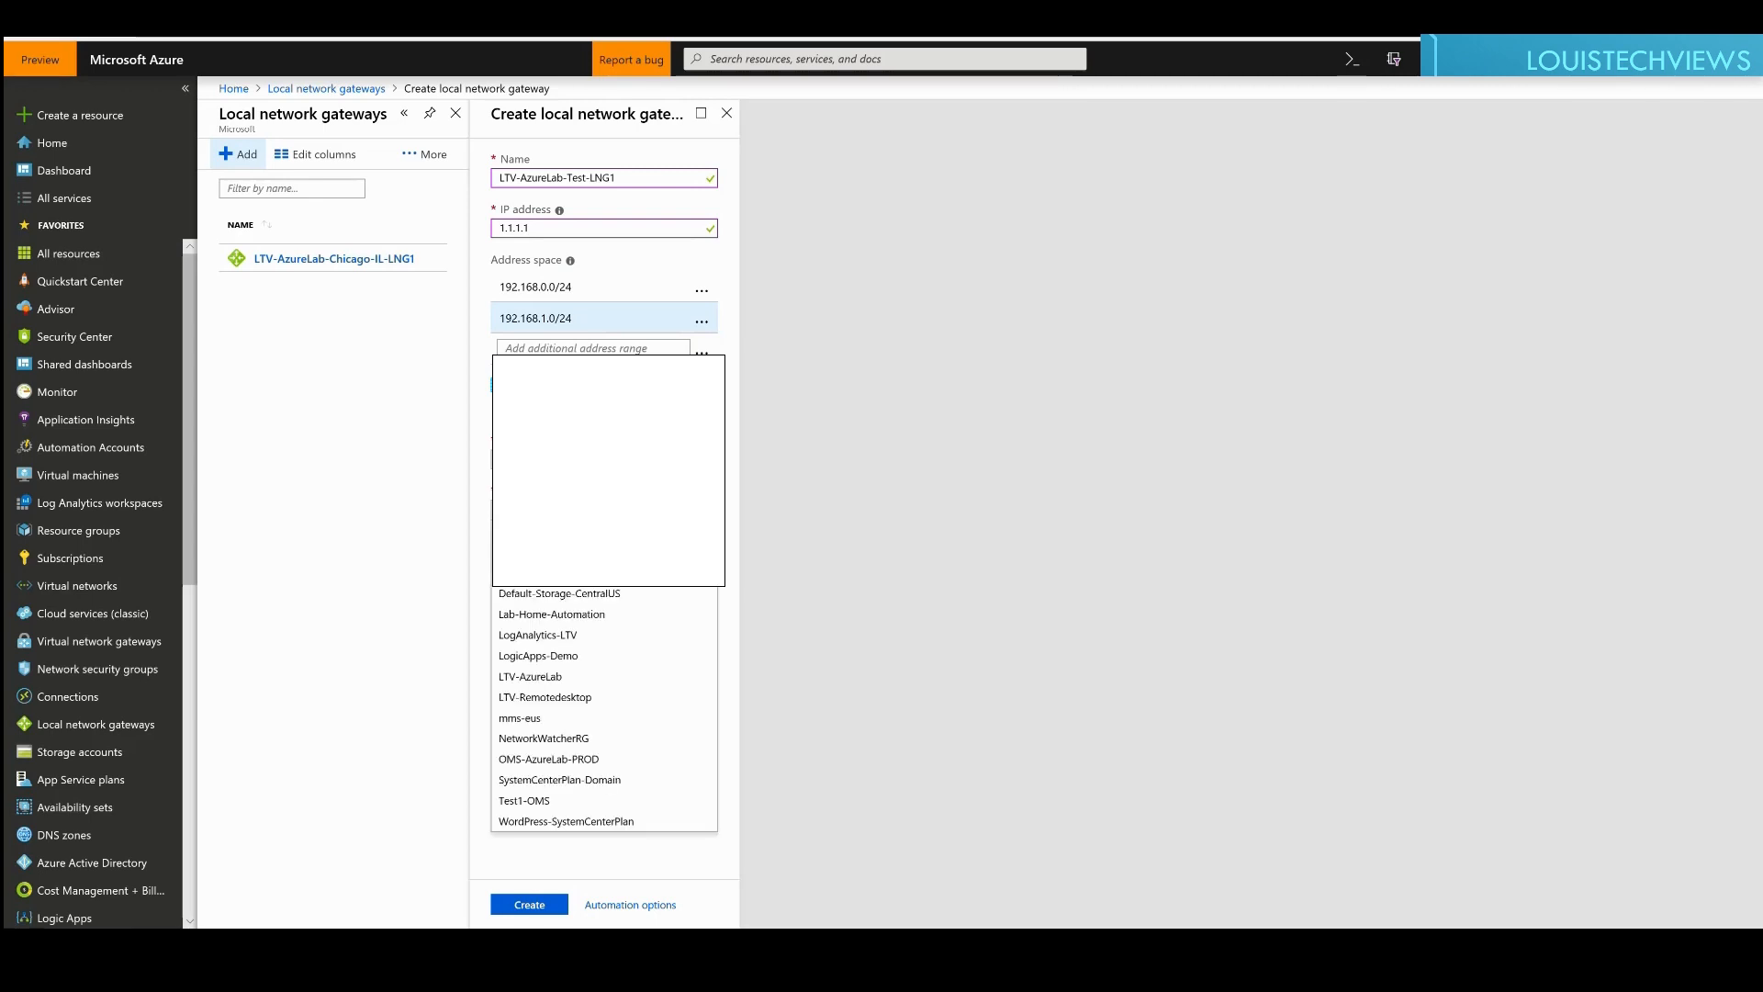
Step: Put LTV-AzureLab-Test-LNG1 in resource group LTV-AzureLab and create it
click(541, 677)
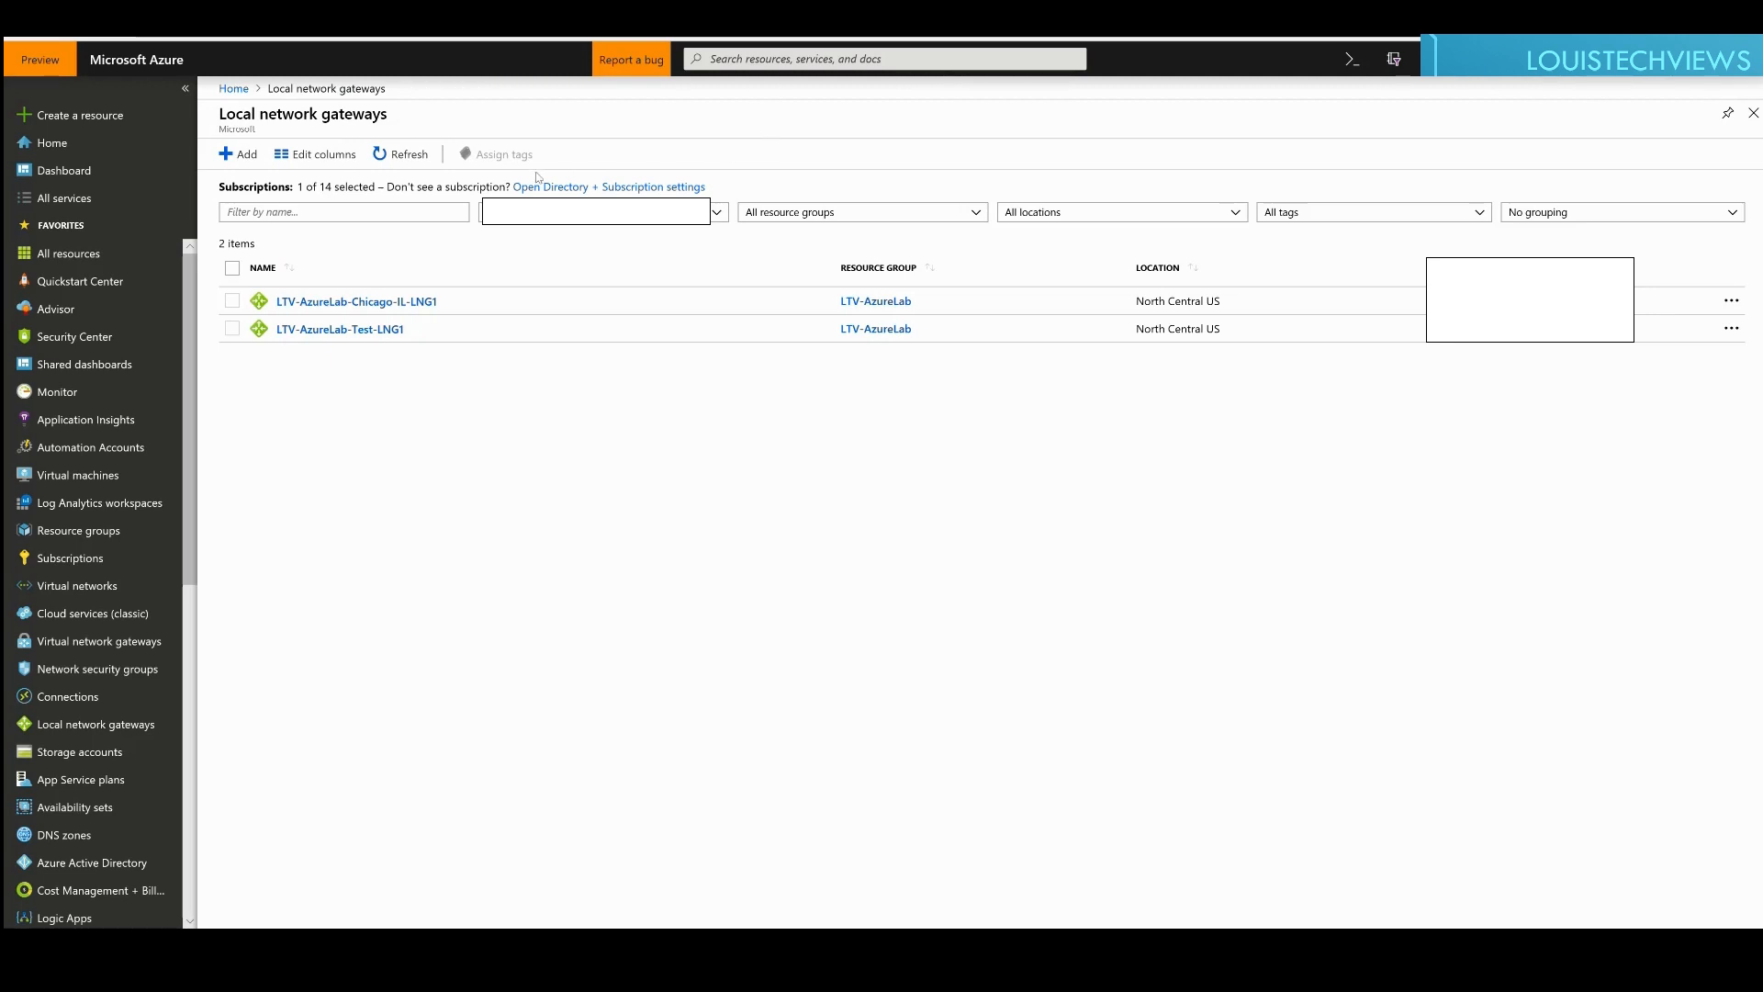
Step: Refresh the list, review LTV-AzureLab-Test-LNG1's configuration and connections, and begin adding a connection
click(404, 154)
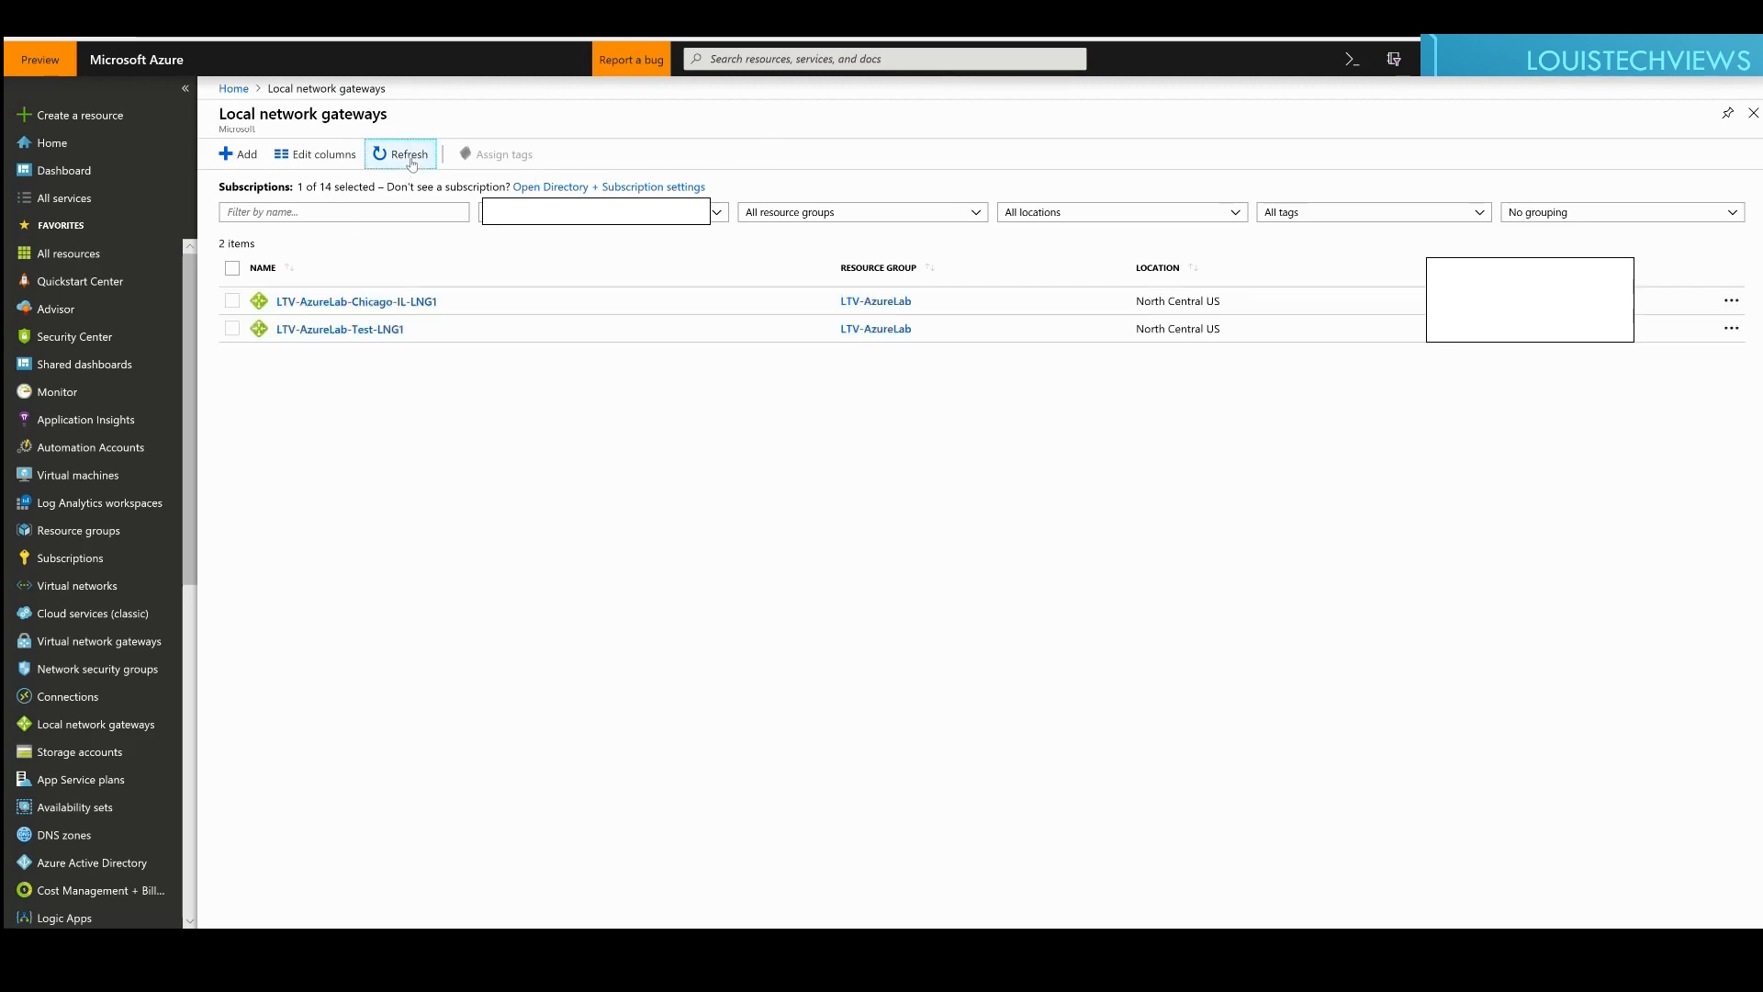
click(333, 331)
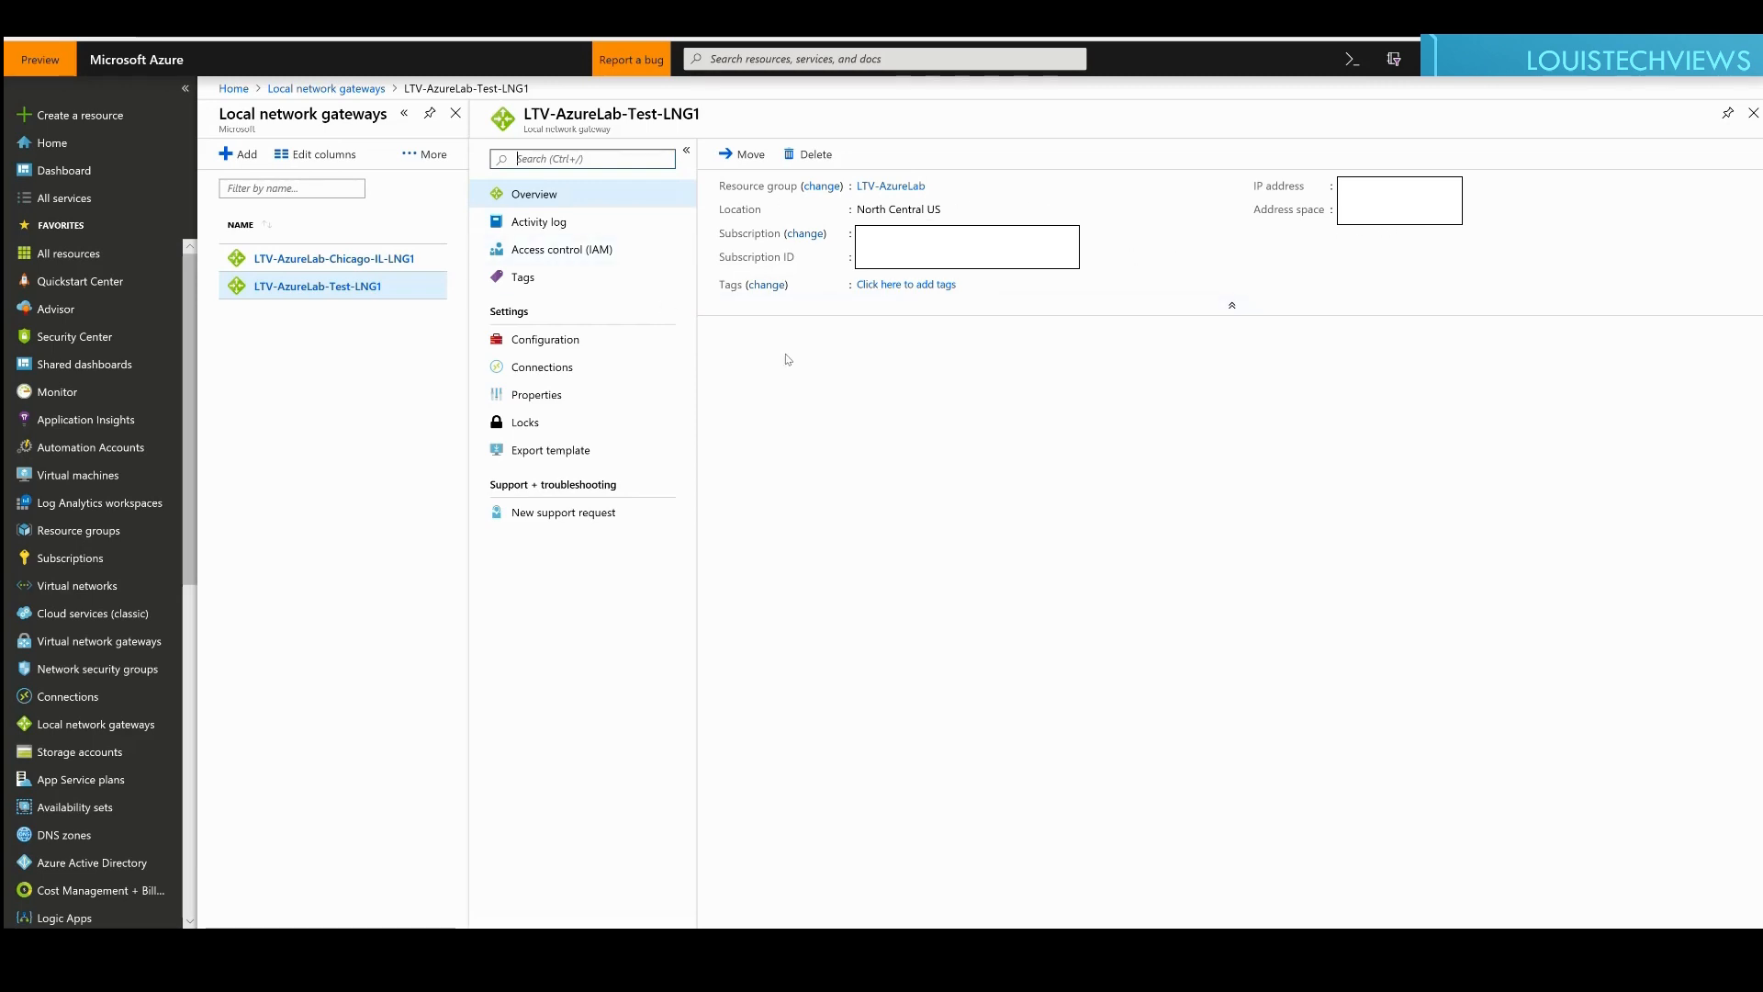
click(542, 341)
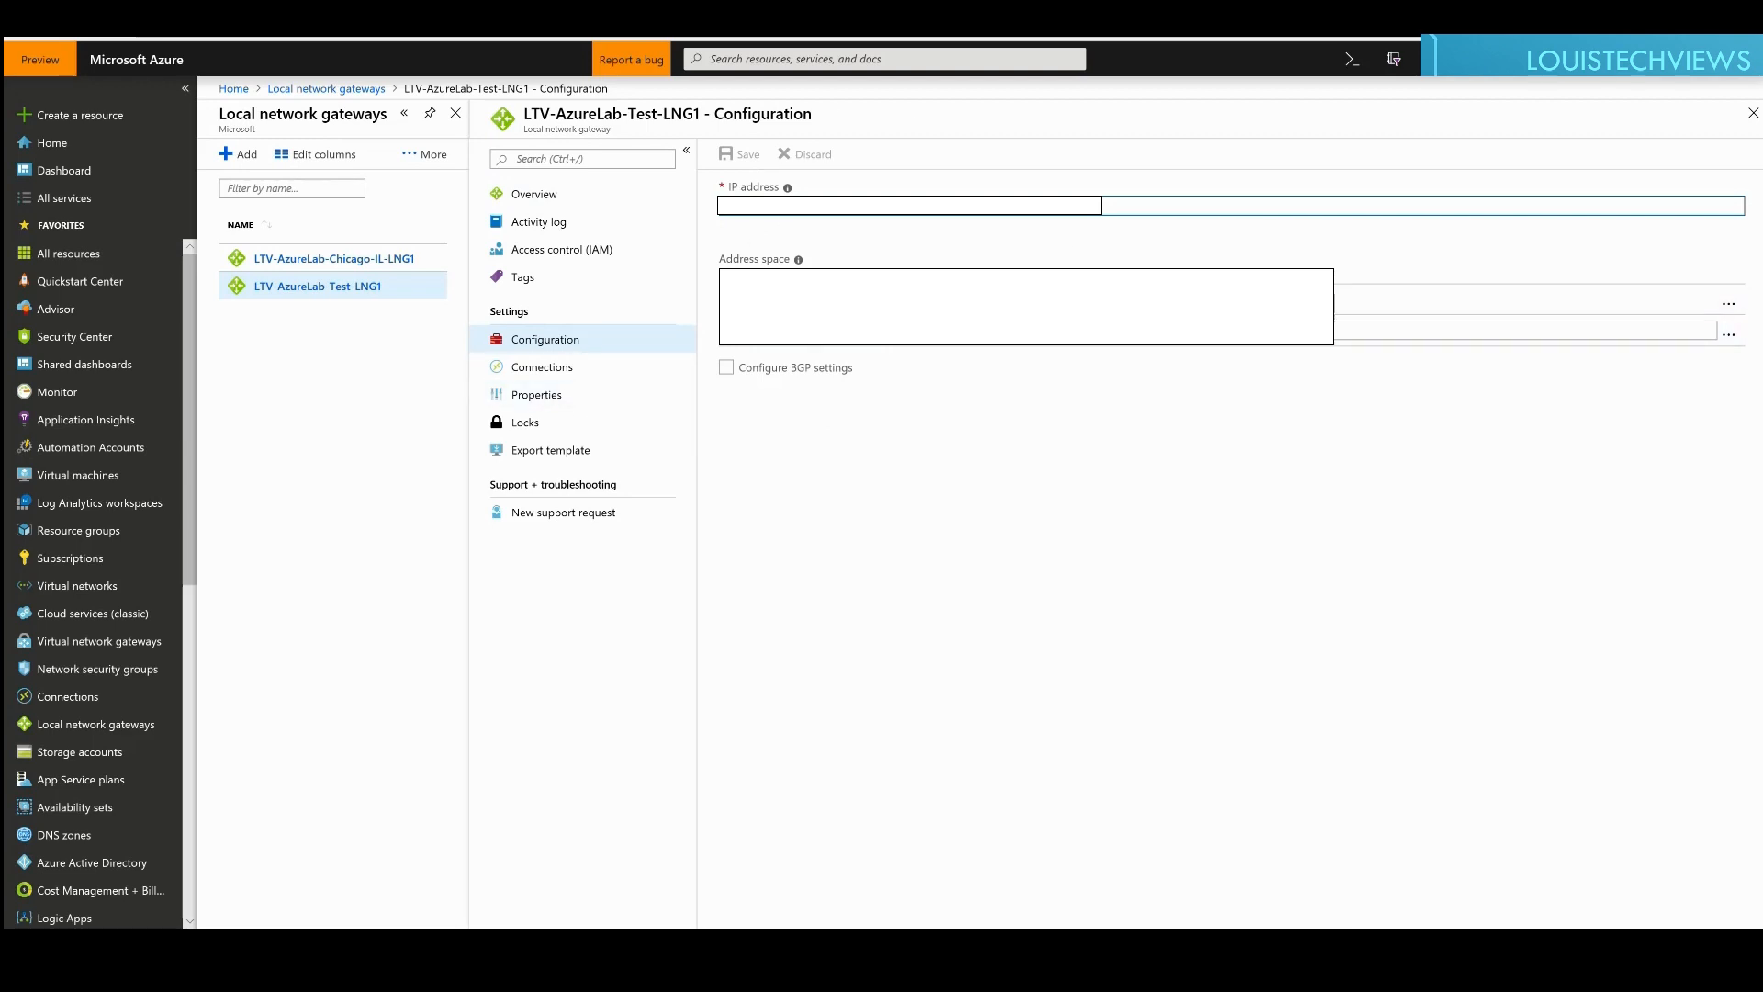
click(517, 368)
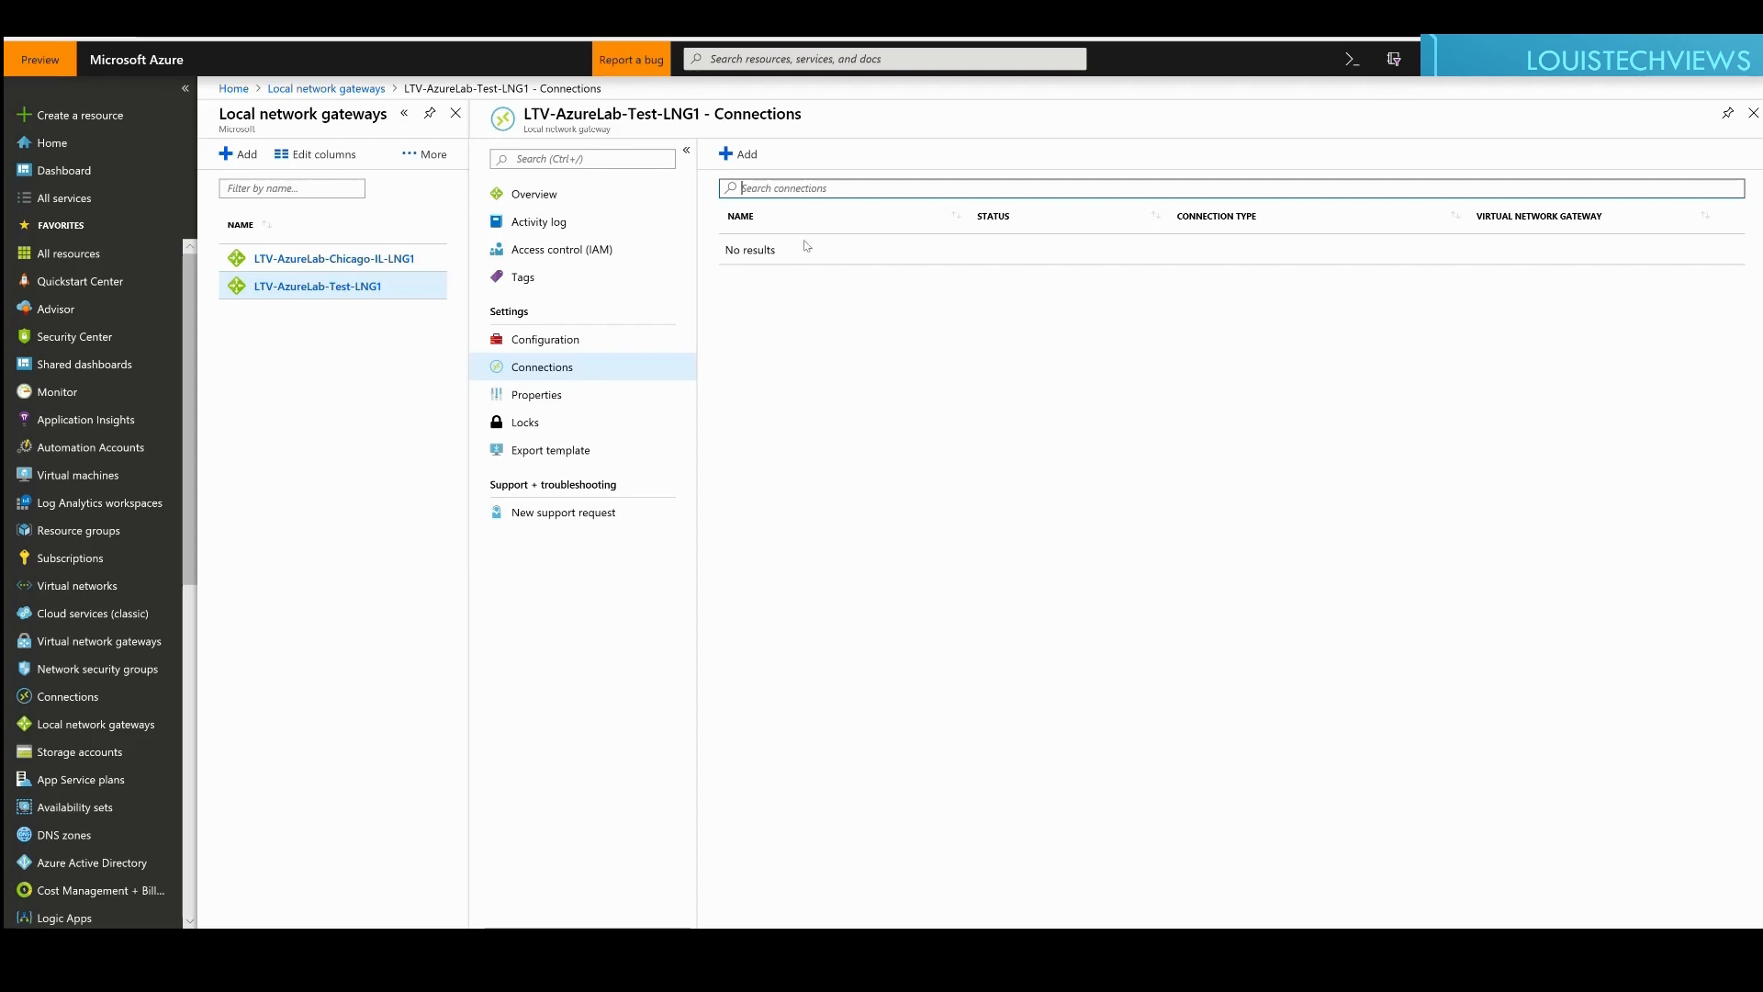
click(744, 158)
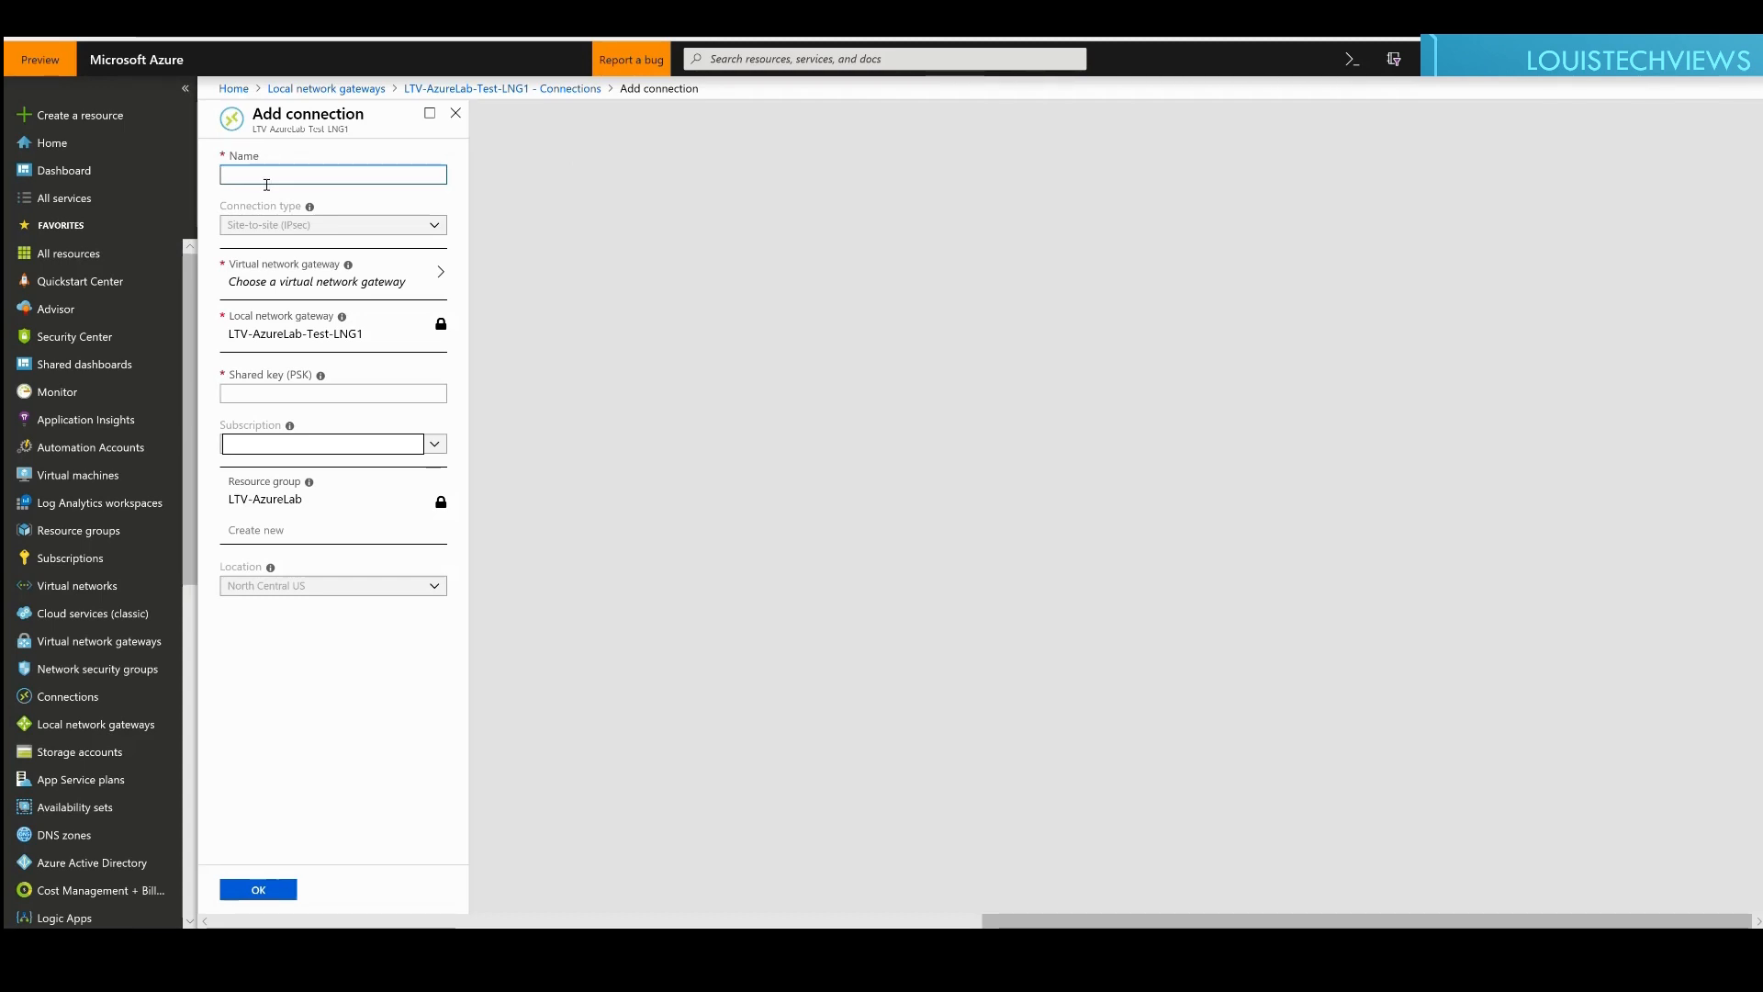
Step: Enter LTV-AzureLab-Test-Connection-to-Test-VNG1 as the connection name so it validates
text(LTV-AzureL)
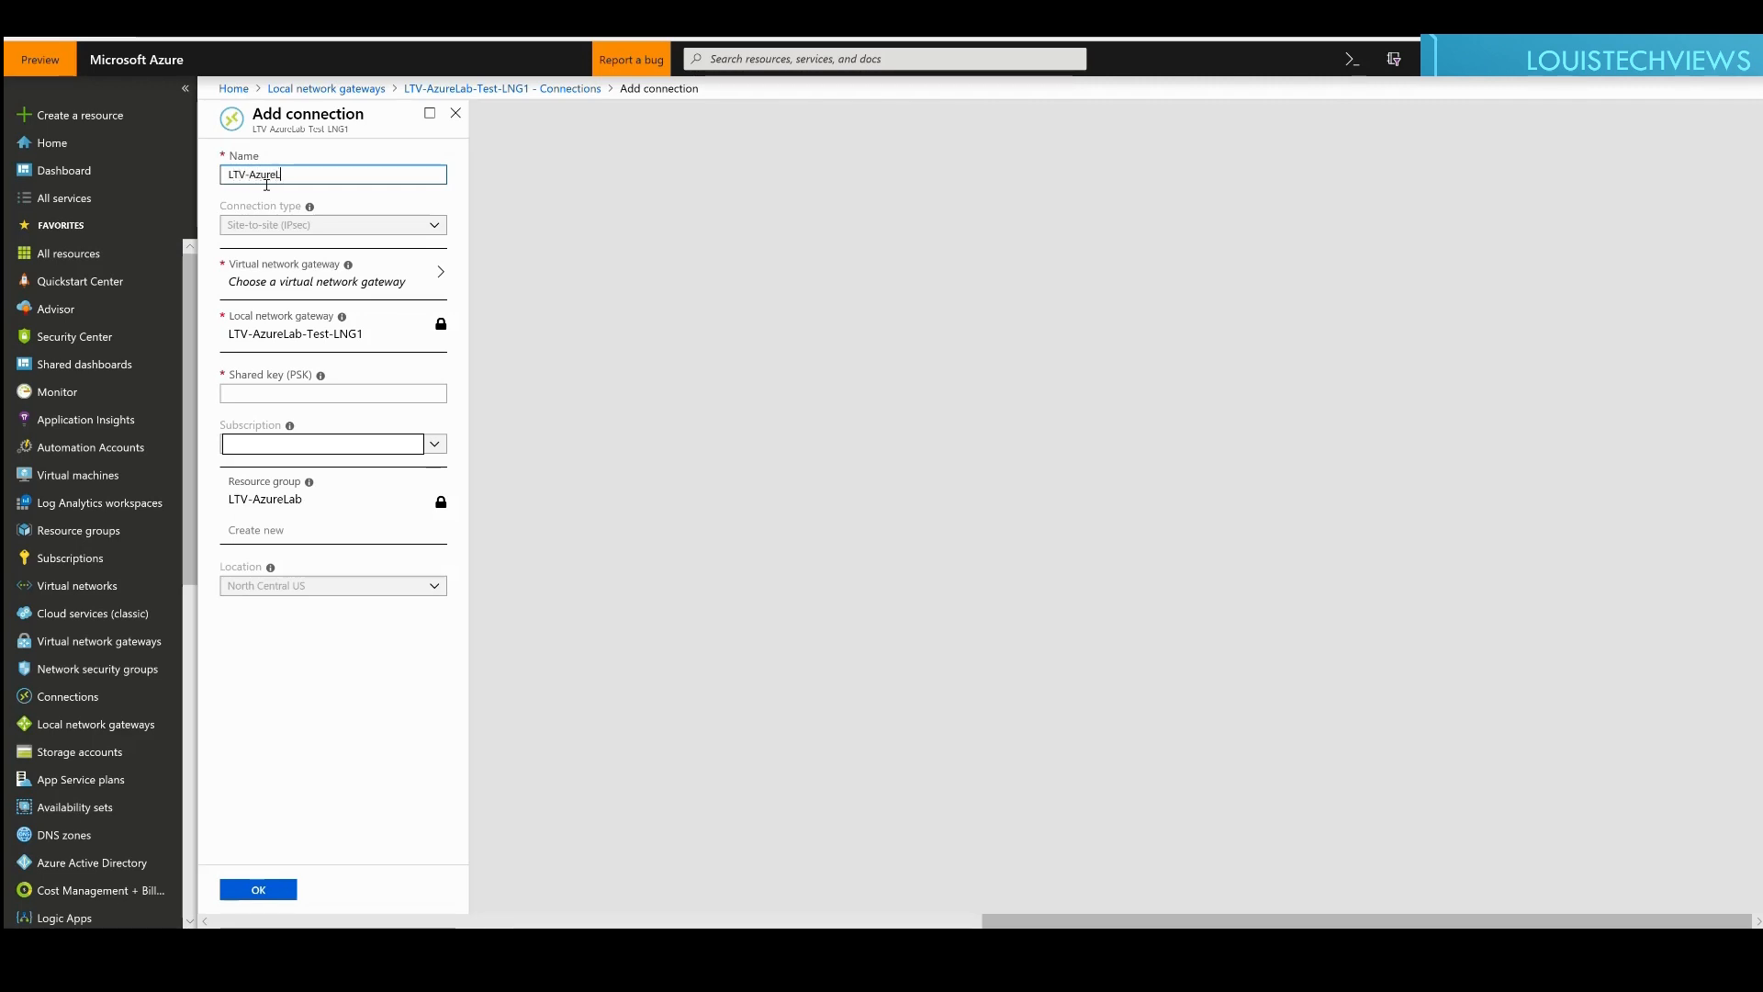
text(ab-Test-)
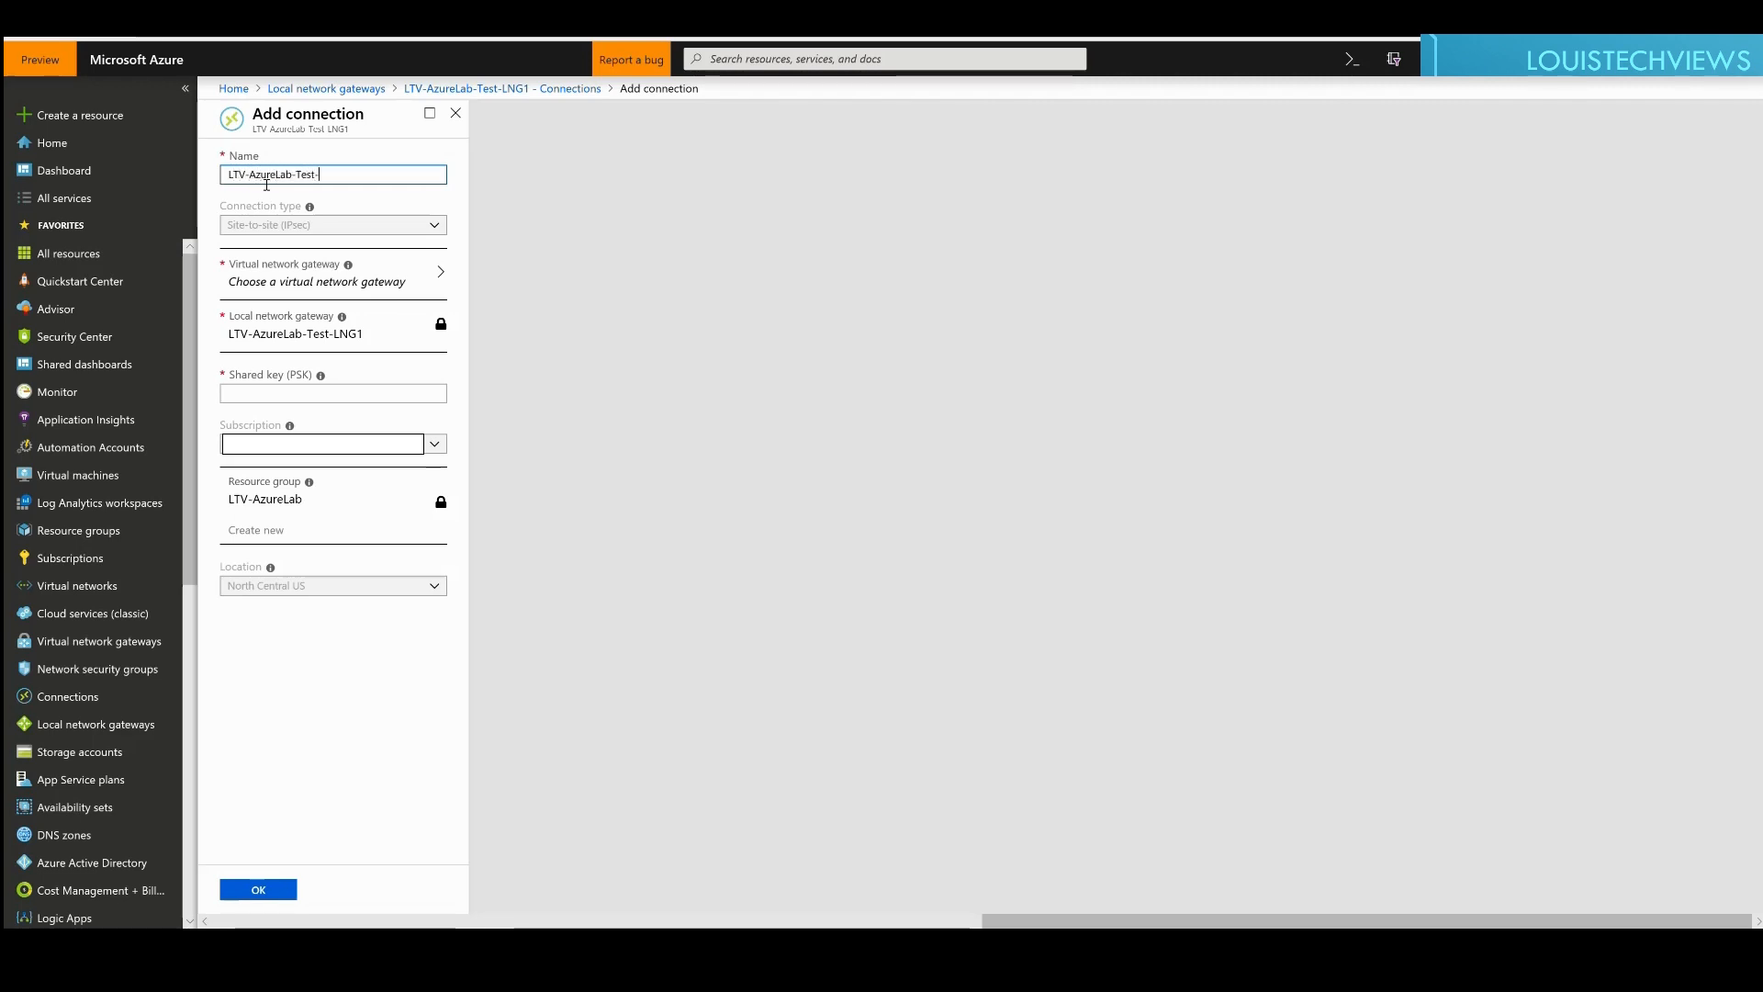
text(Connection-to-Test-VNG)
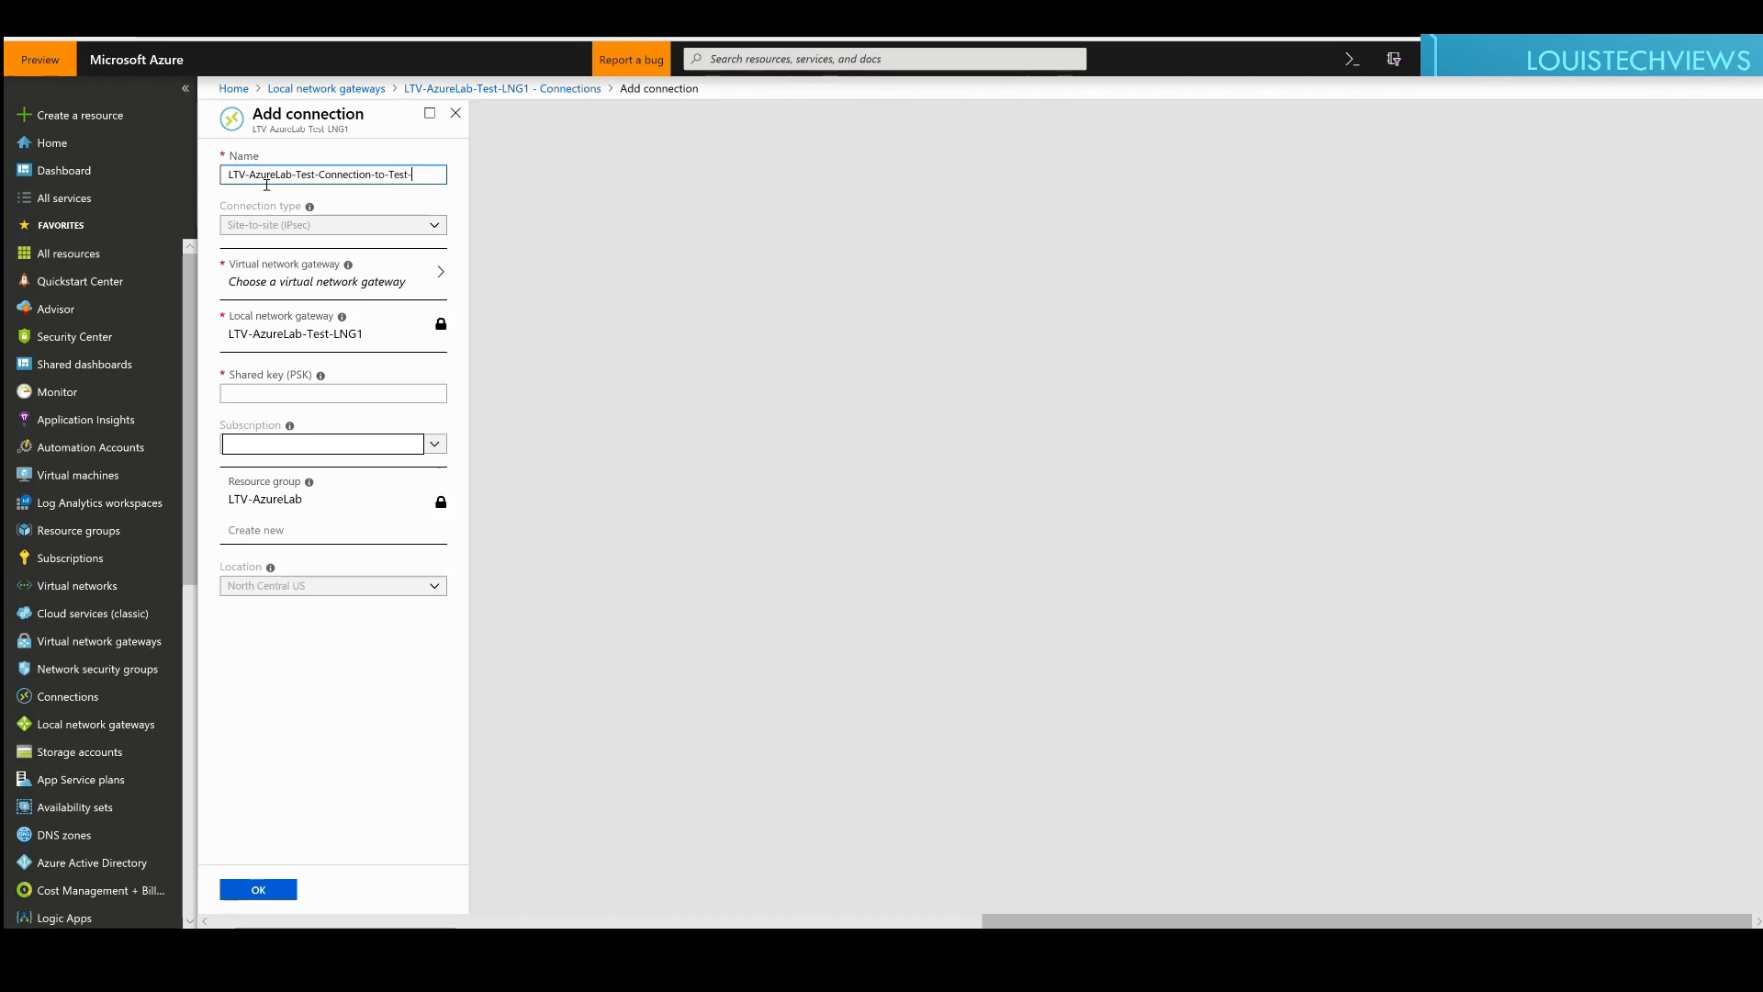
text(1)
key(Tab)
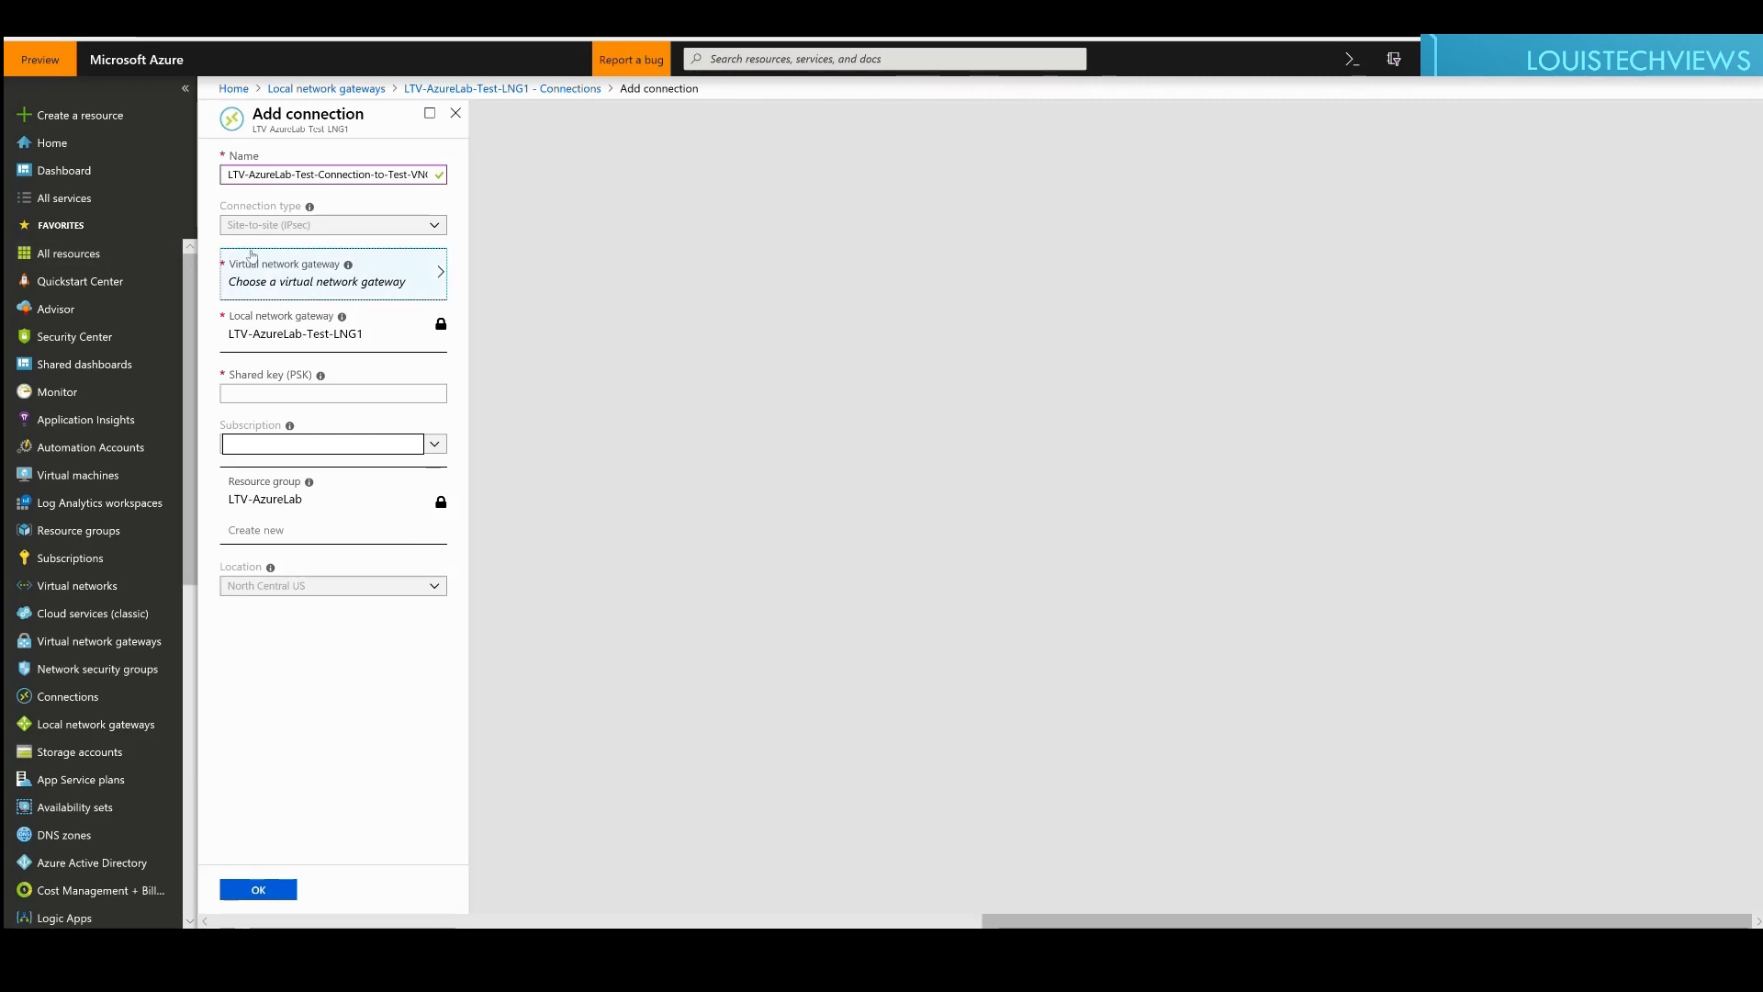
Step: Choose LTV-AzureLab-Test-VNG1 as the connection's virtual network gateway
click(323, 288)
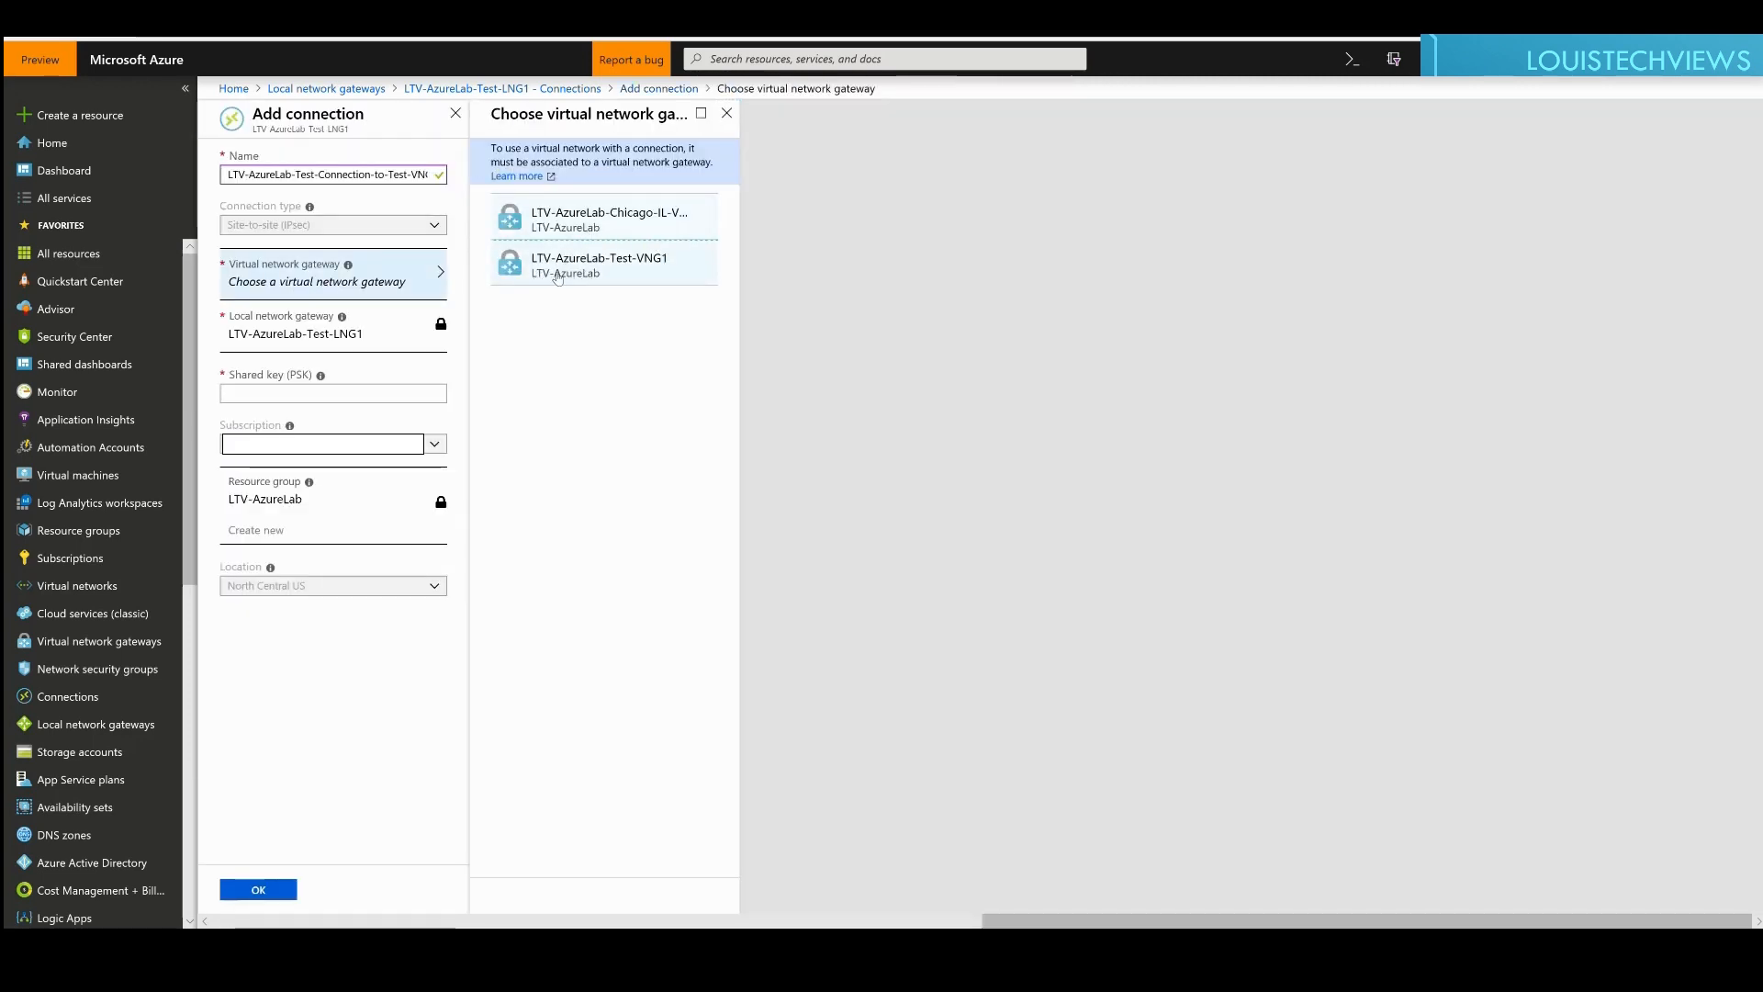
click(557, 278)
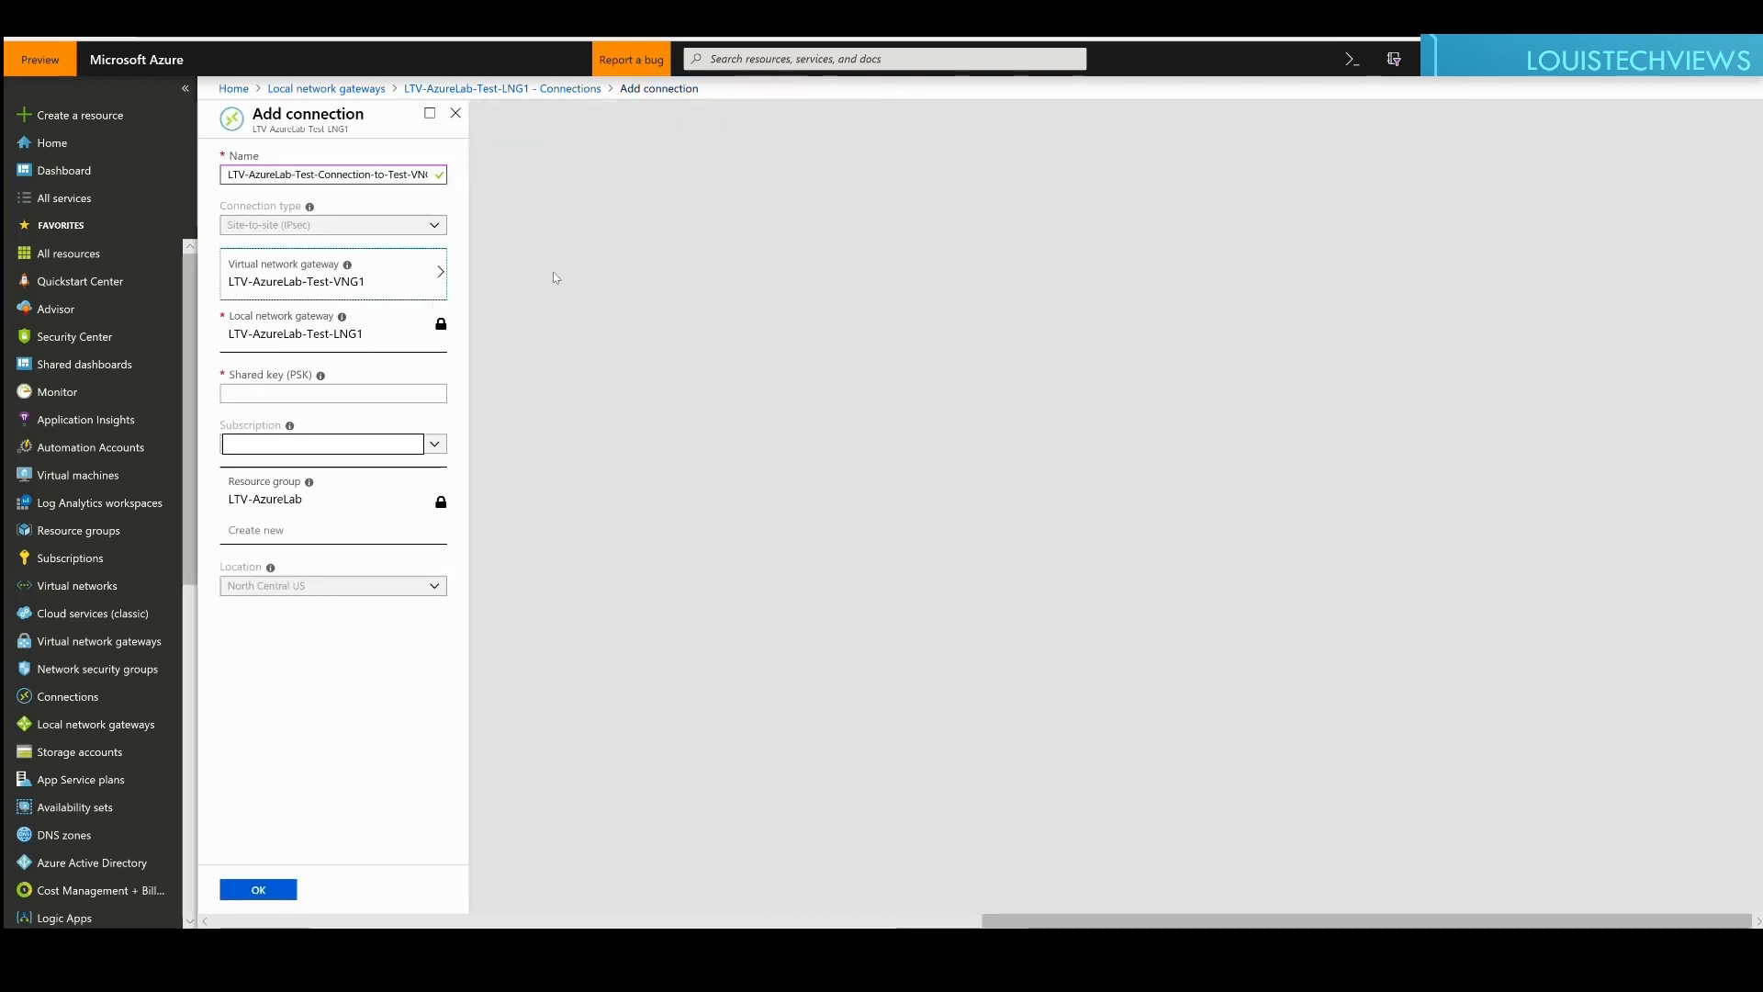
click(269, 398)
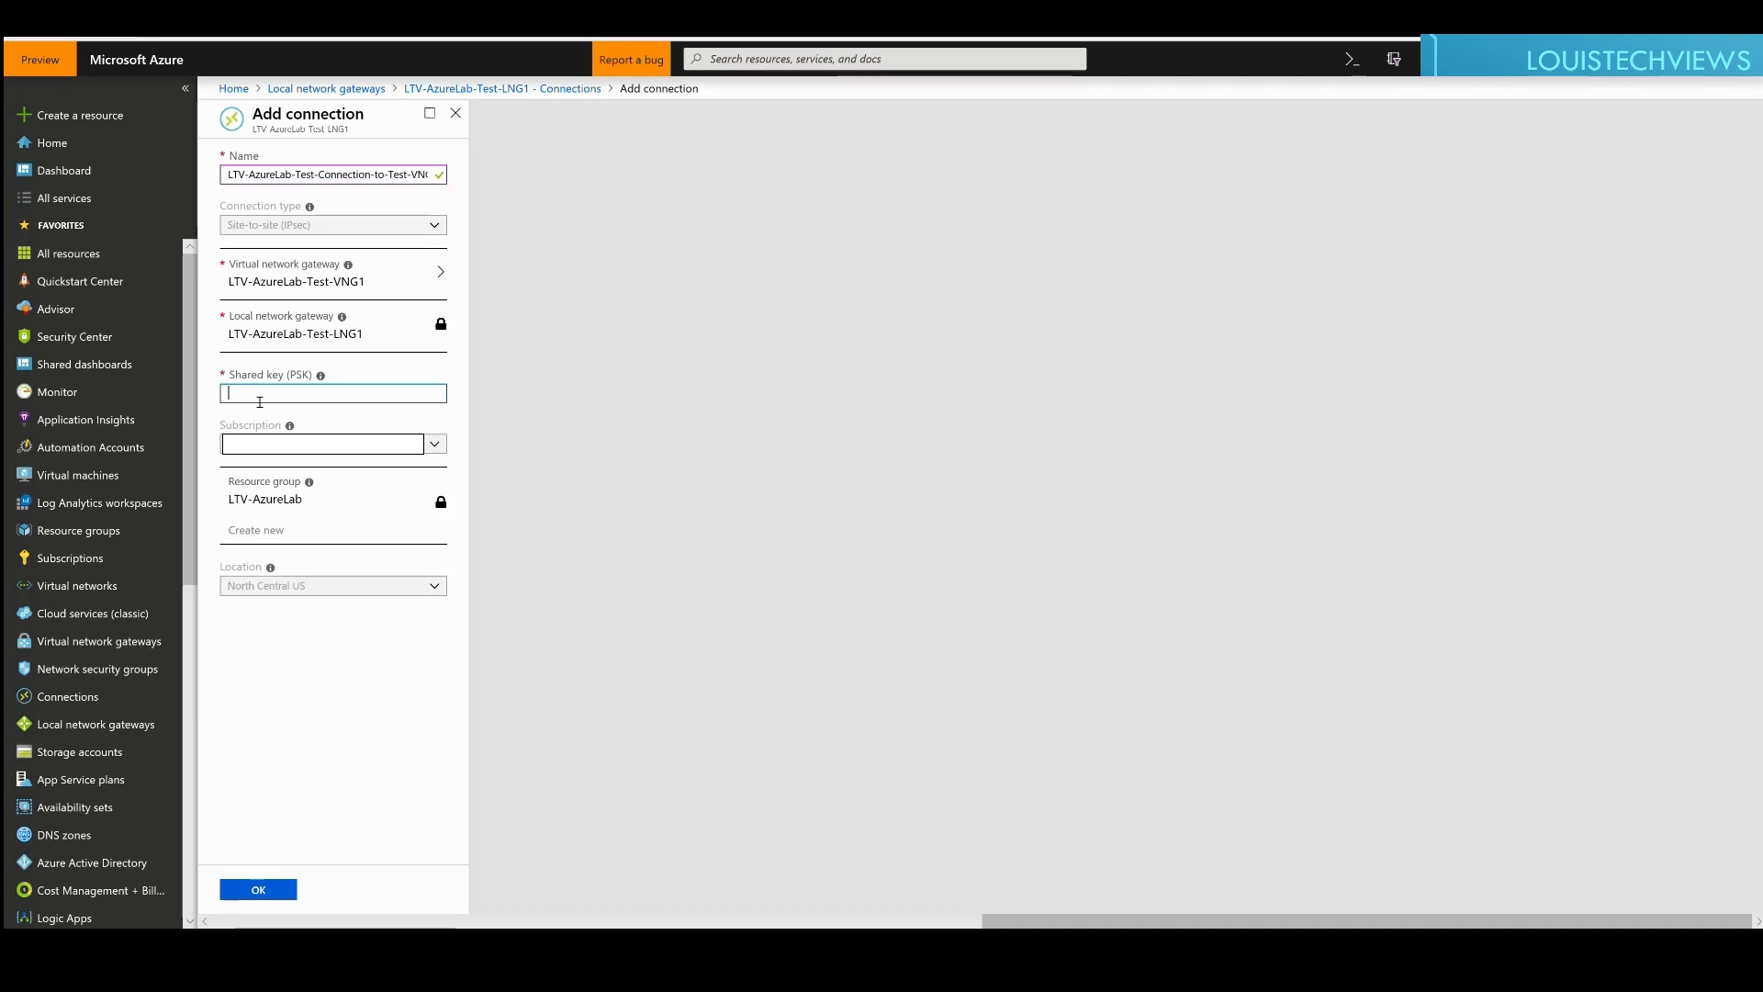
Step: Enter the shared key and create the site-to-site connection
text(S)
text(Password1)
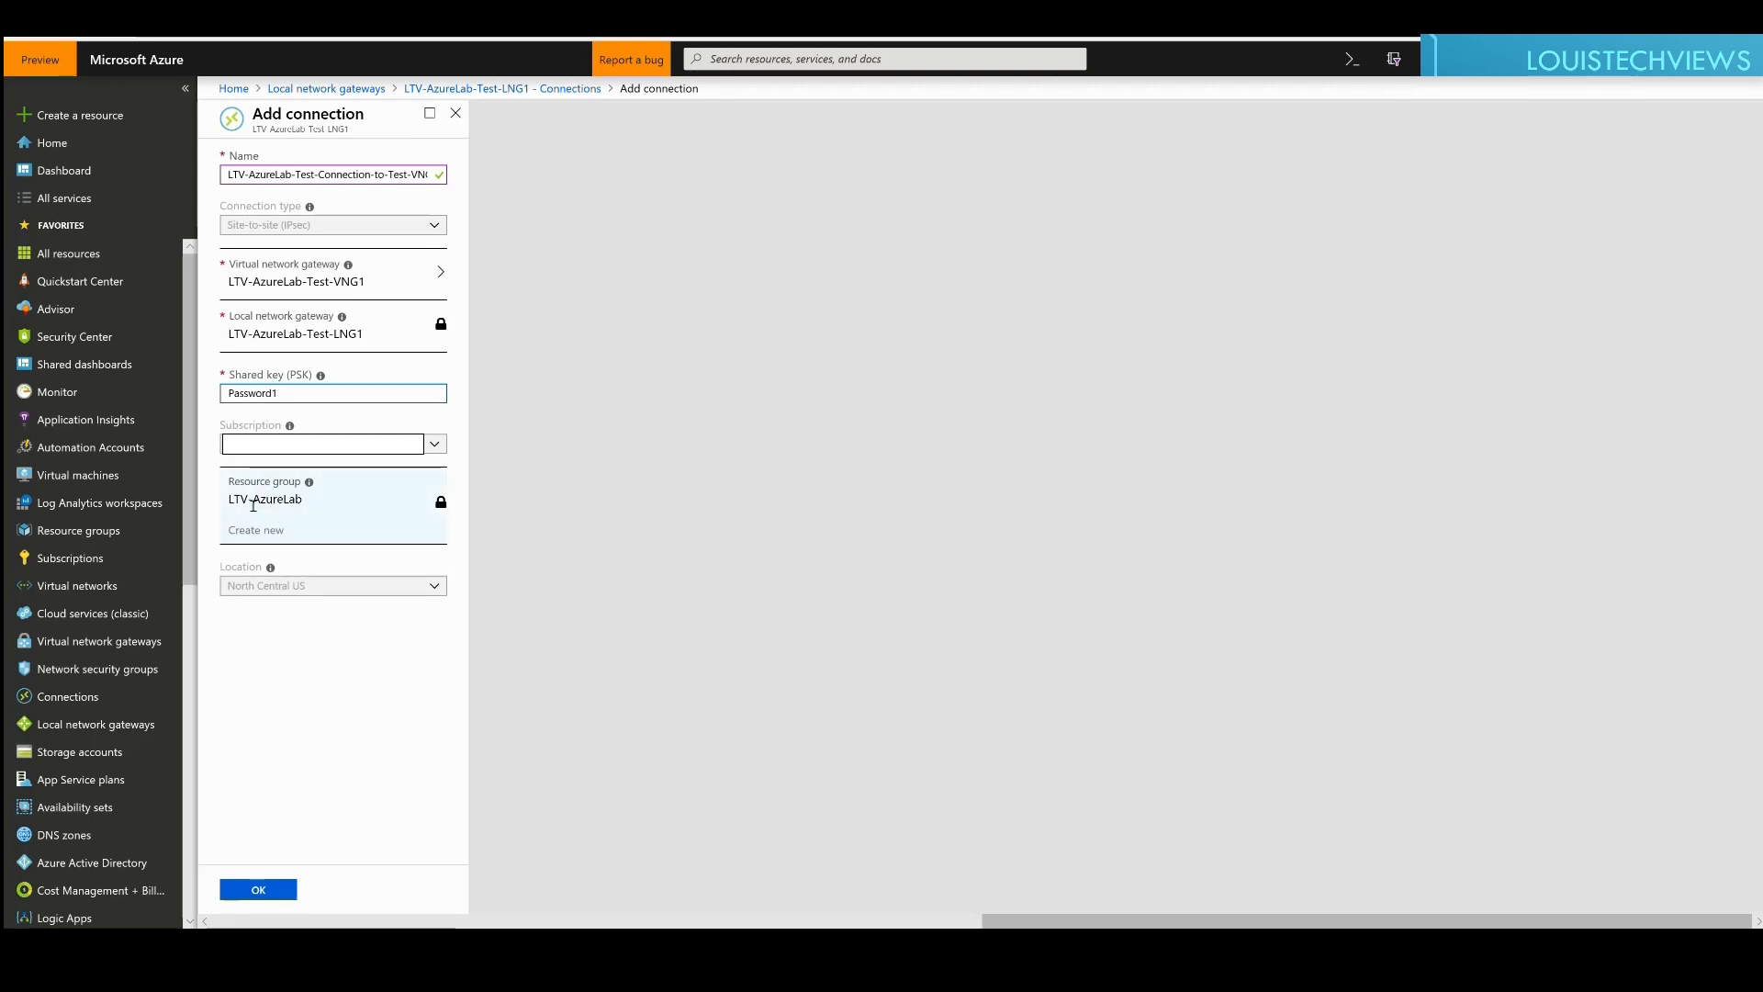
click(271, 897)
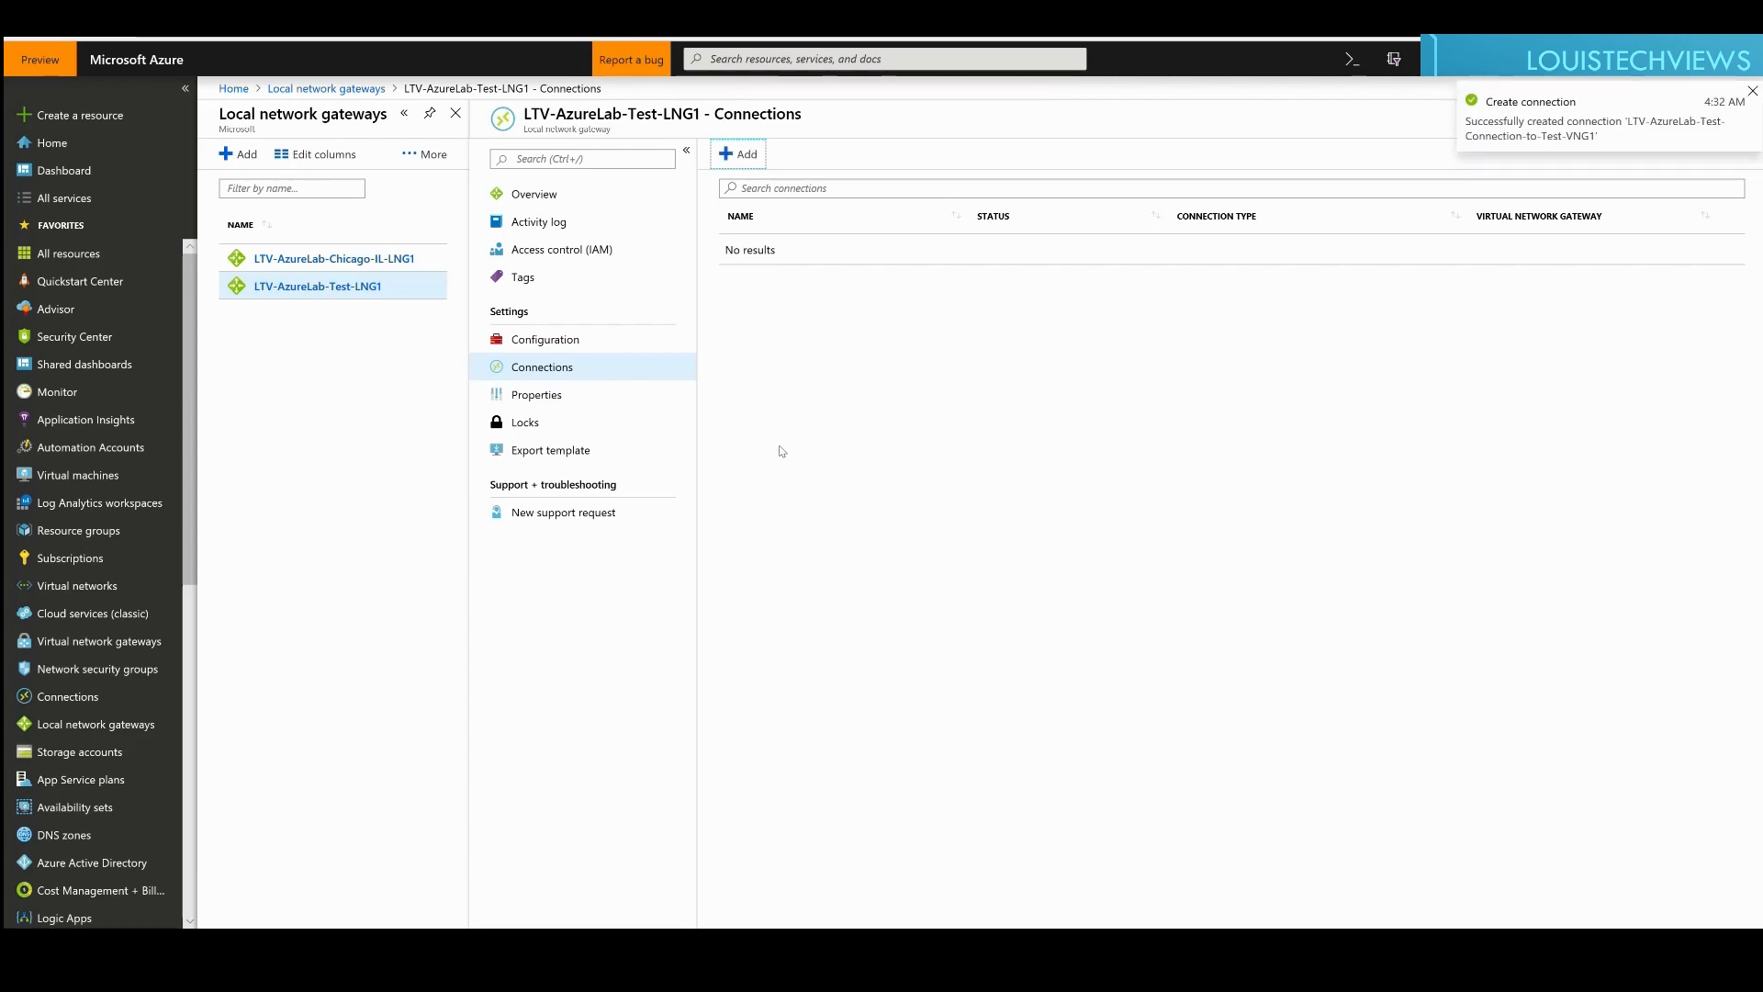
Step: Refresh LTV-AzureLab-Test-LNG1's Connections list until LTV-AzureLab-Test-Connection-to-Test-VNG1 appears
click(764, 327)
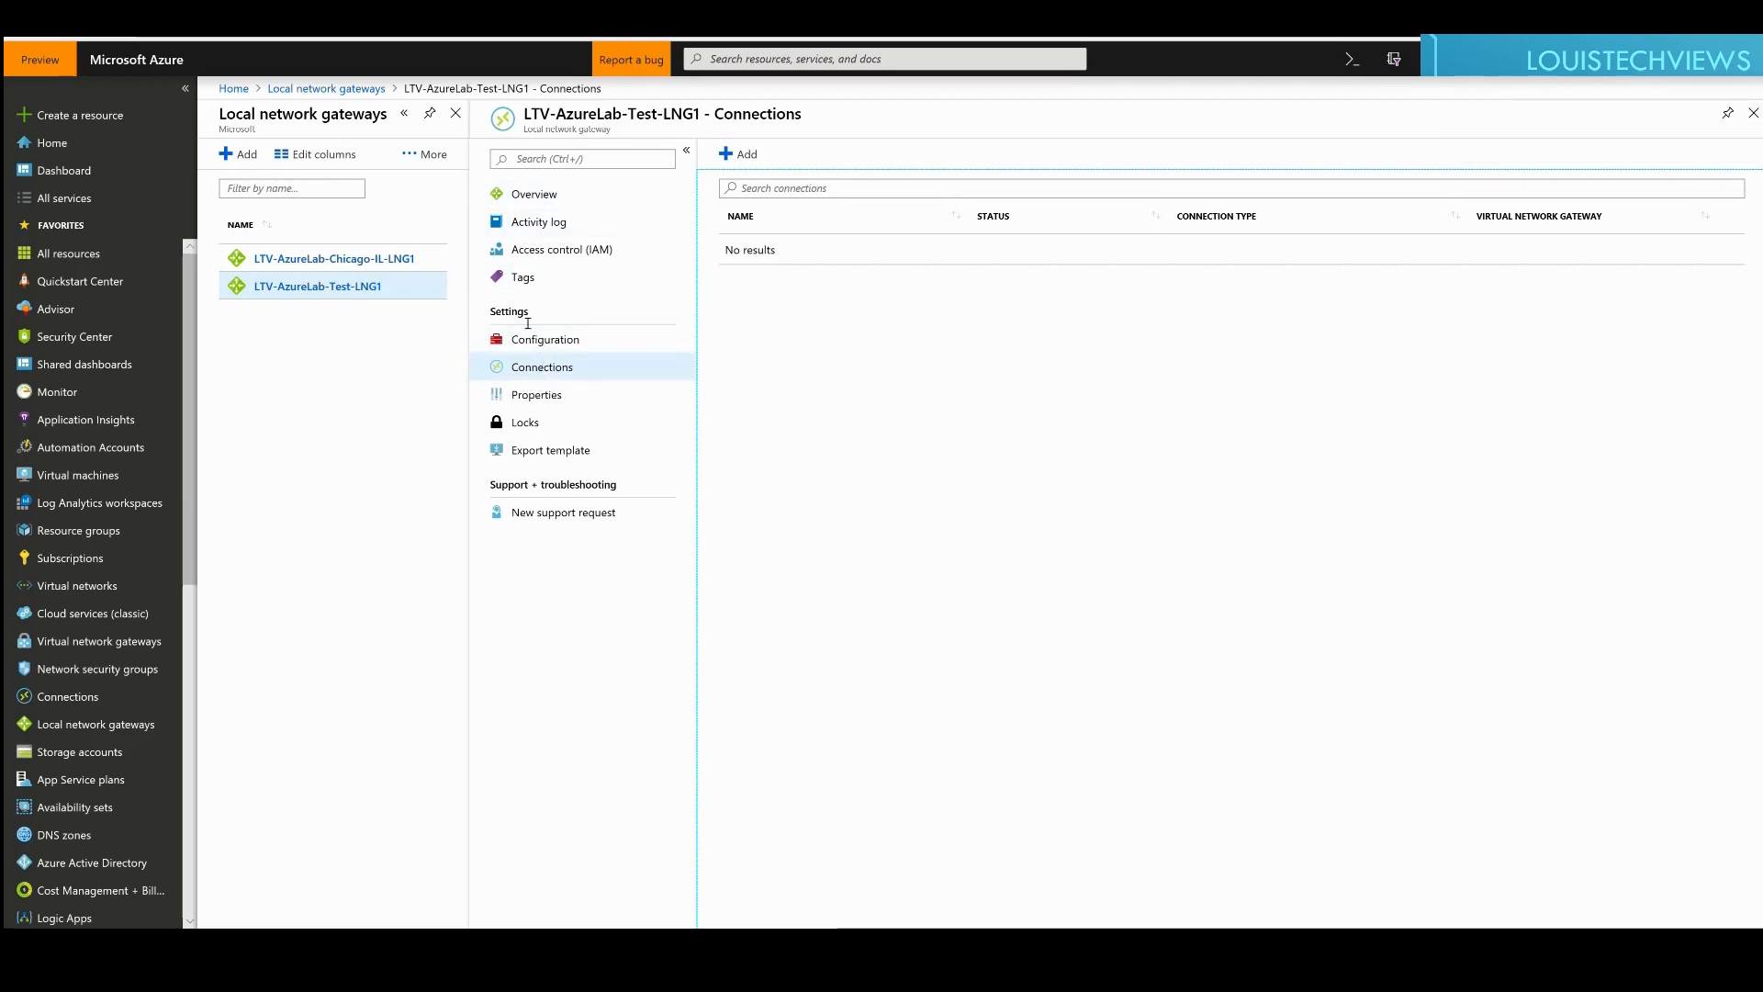
click(533, 371)
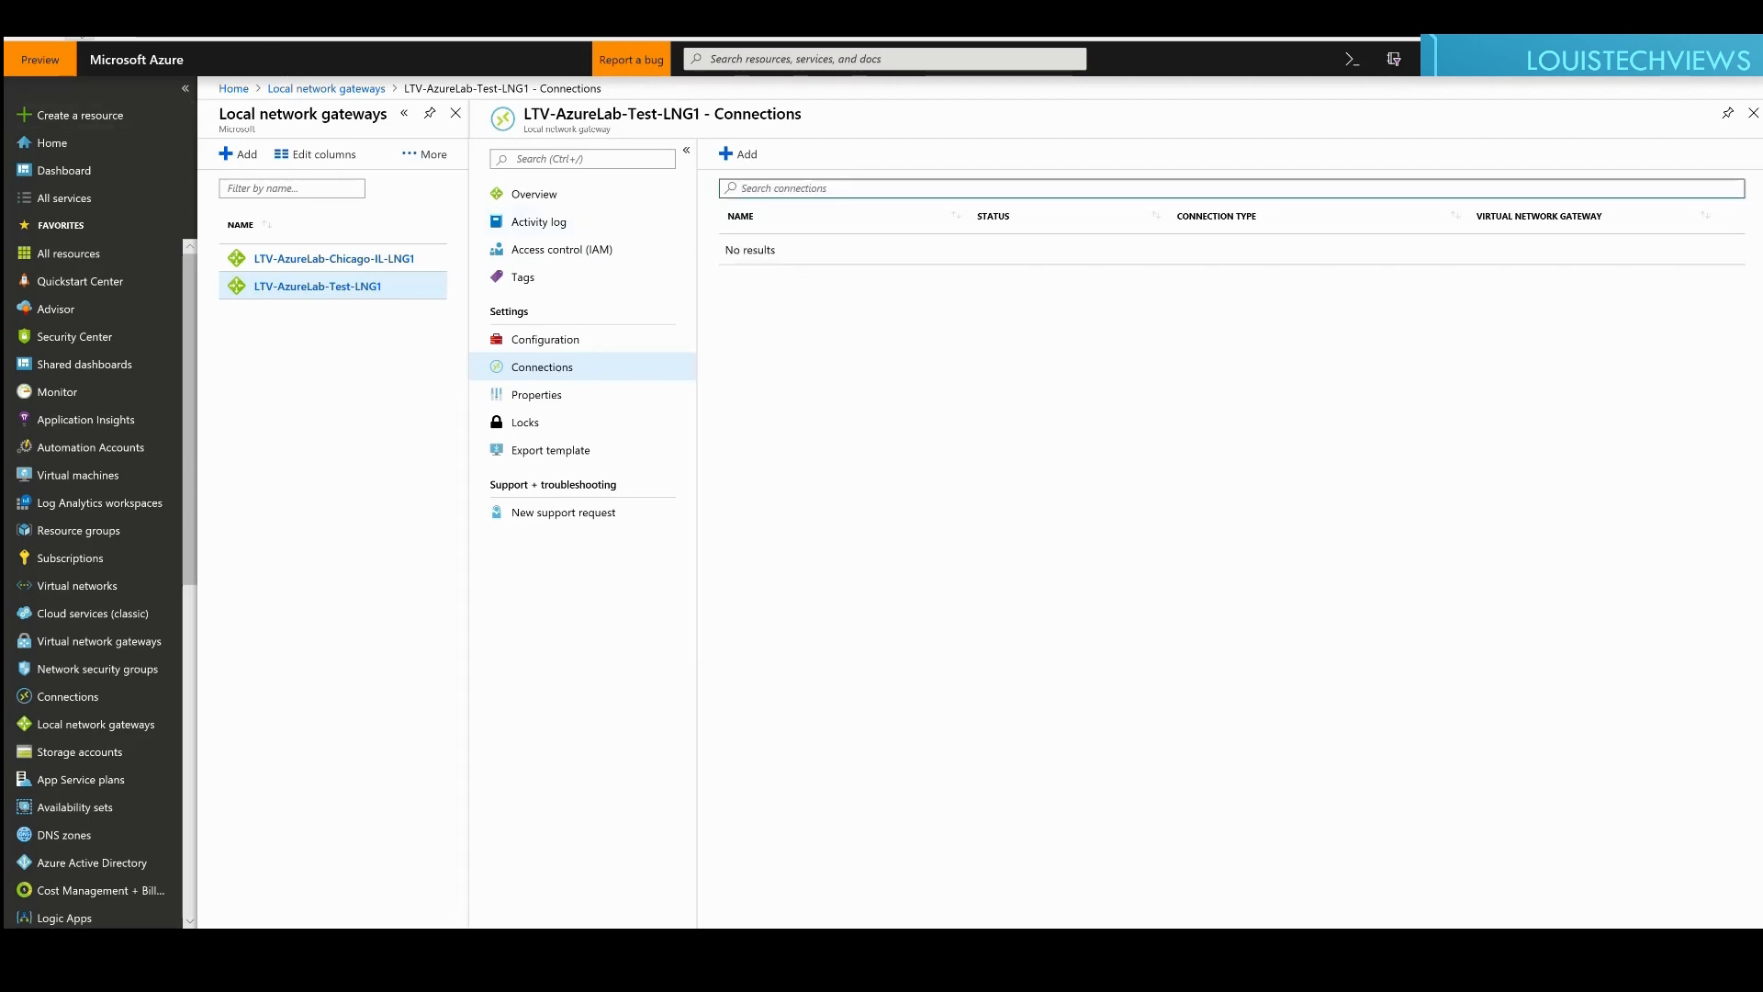
click(85, 31)
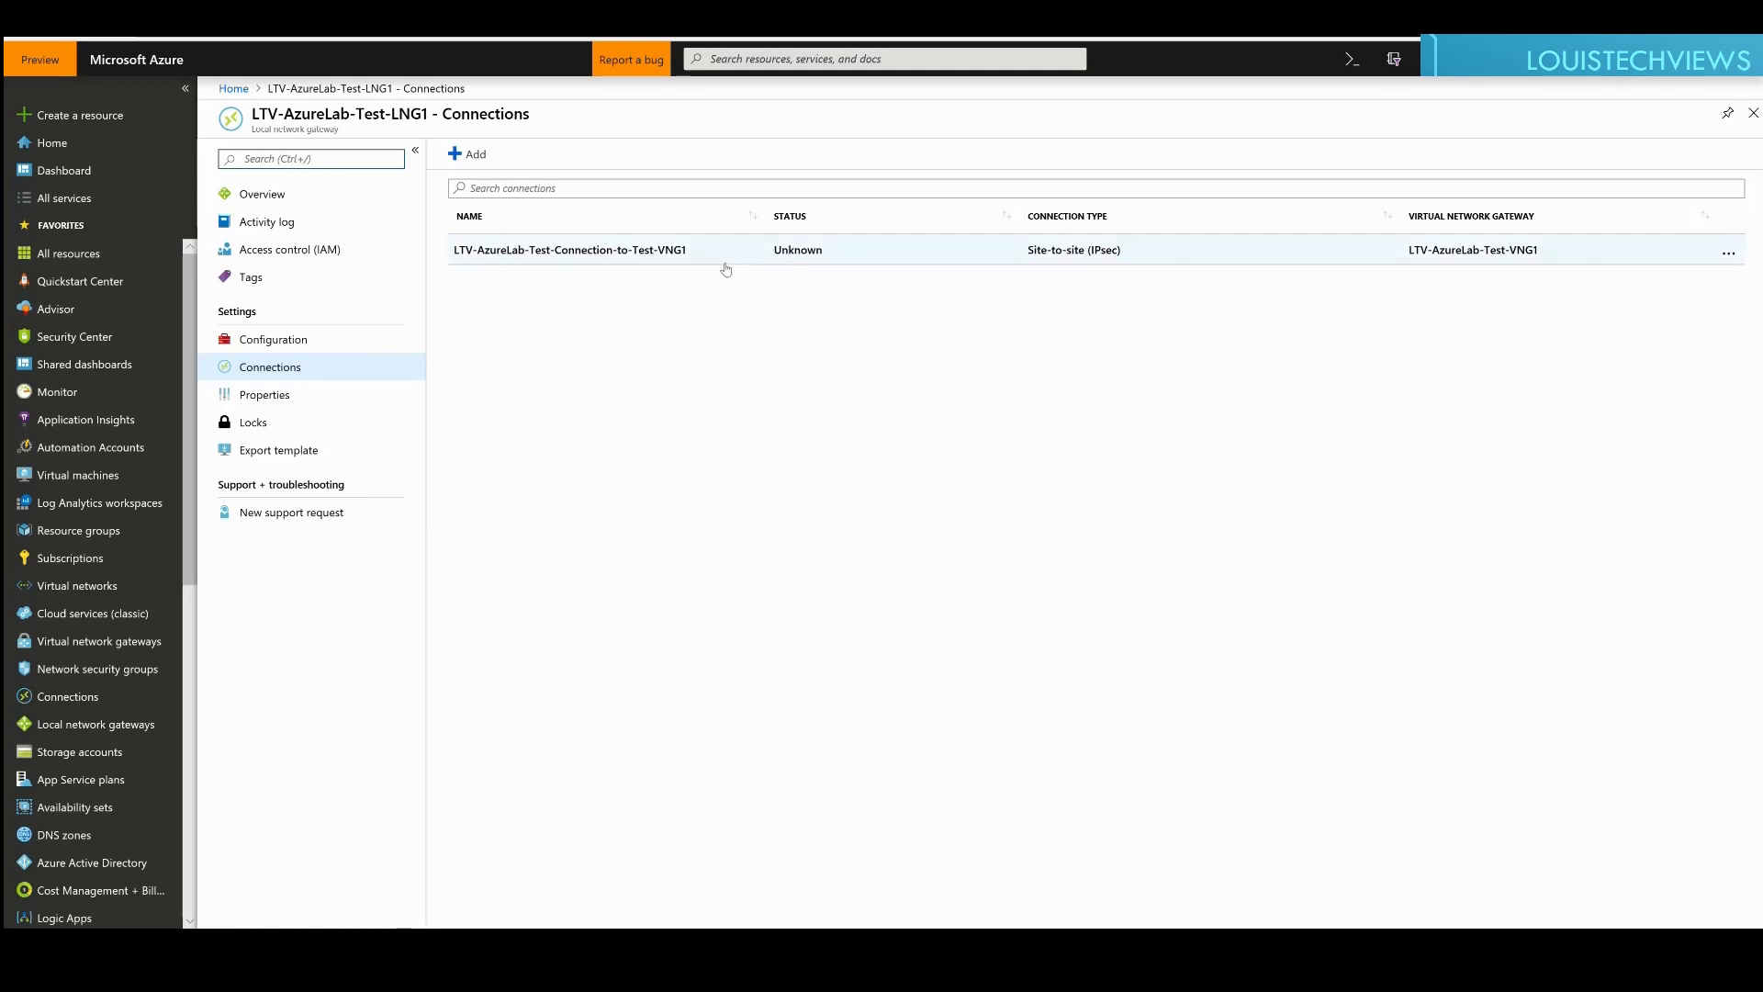
Step: Check the Connections list of the LTV-AzureLab-Test-VNG1 virtual network gateway
click(76, 650)
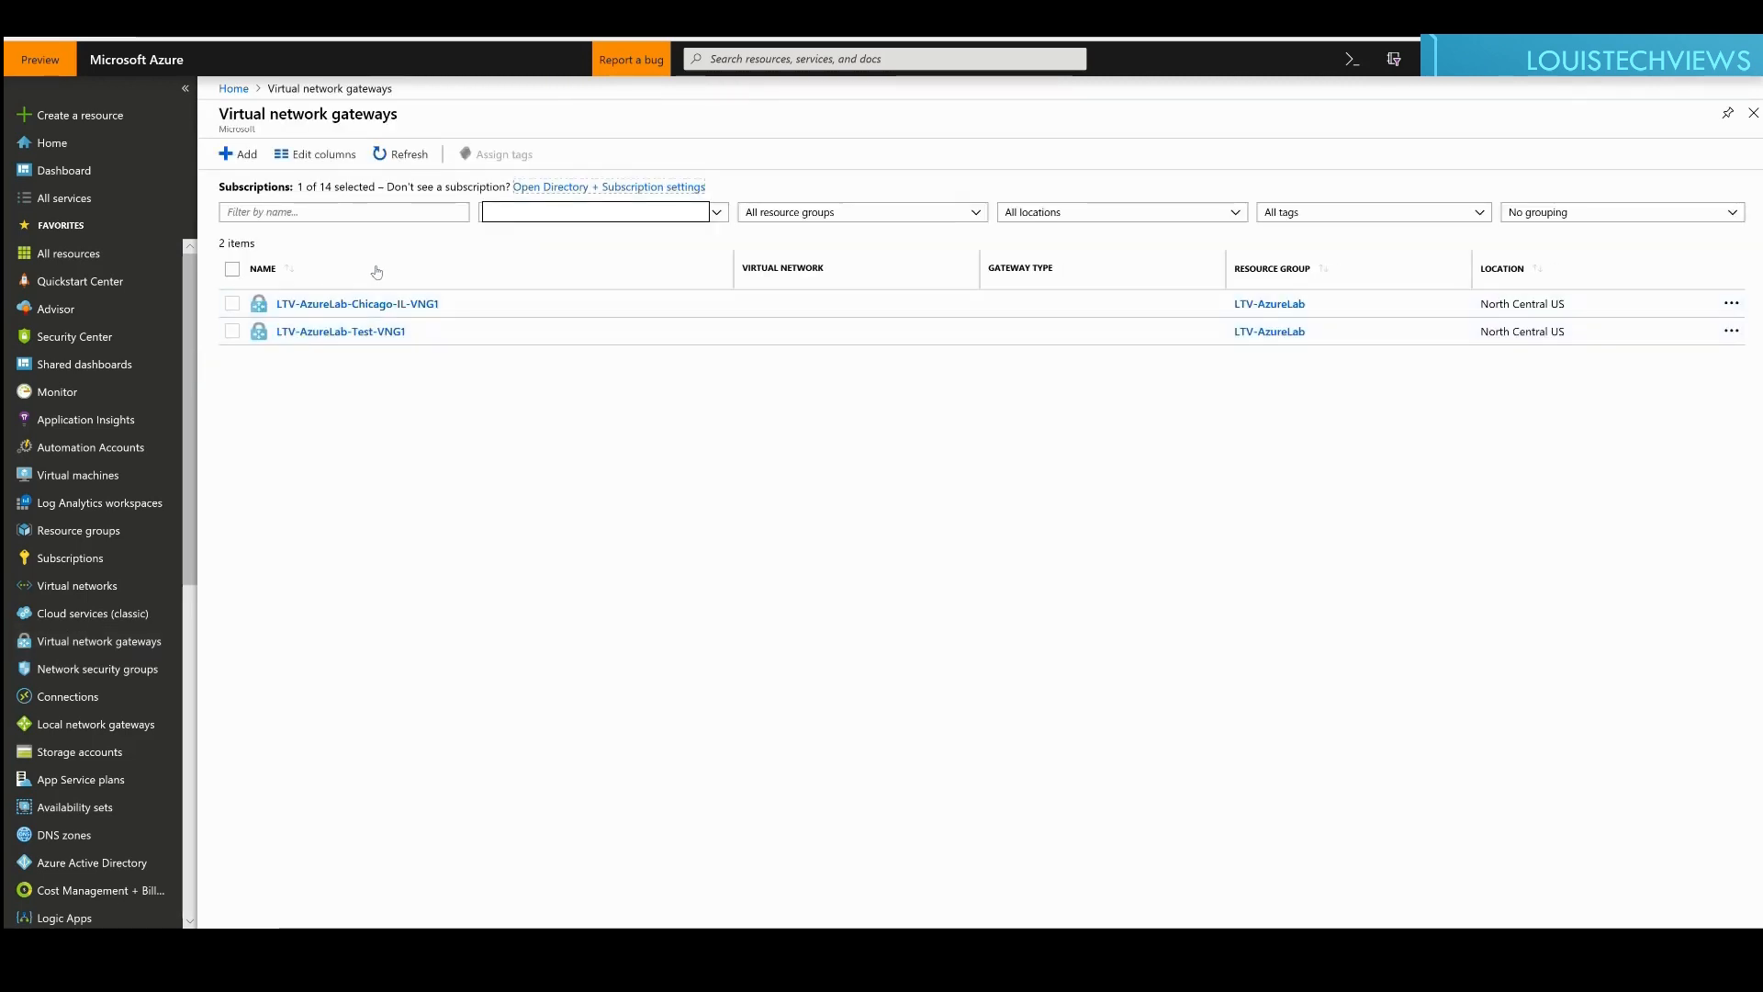
click(357, 332)
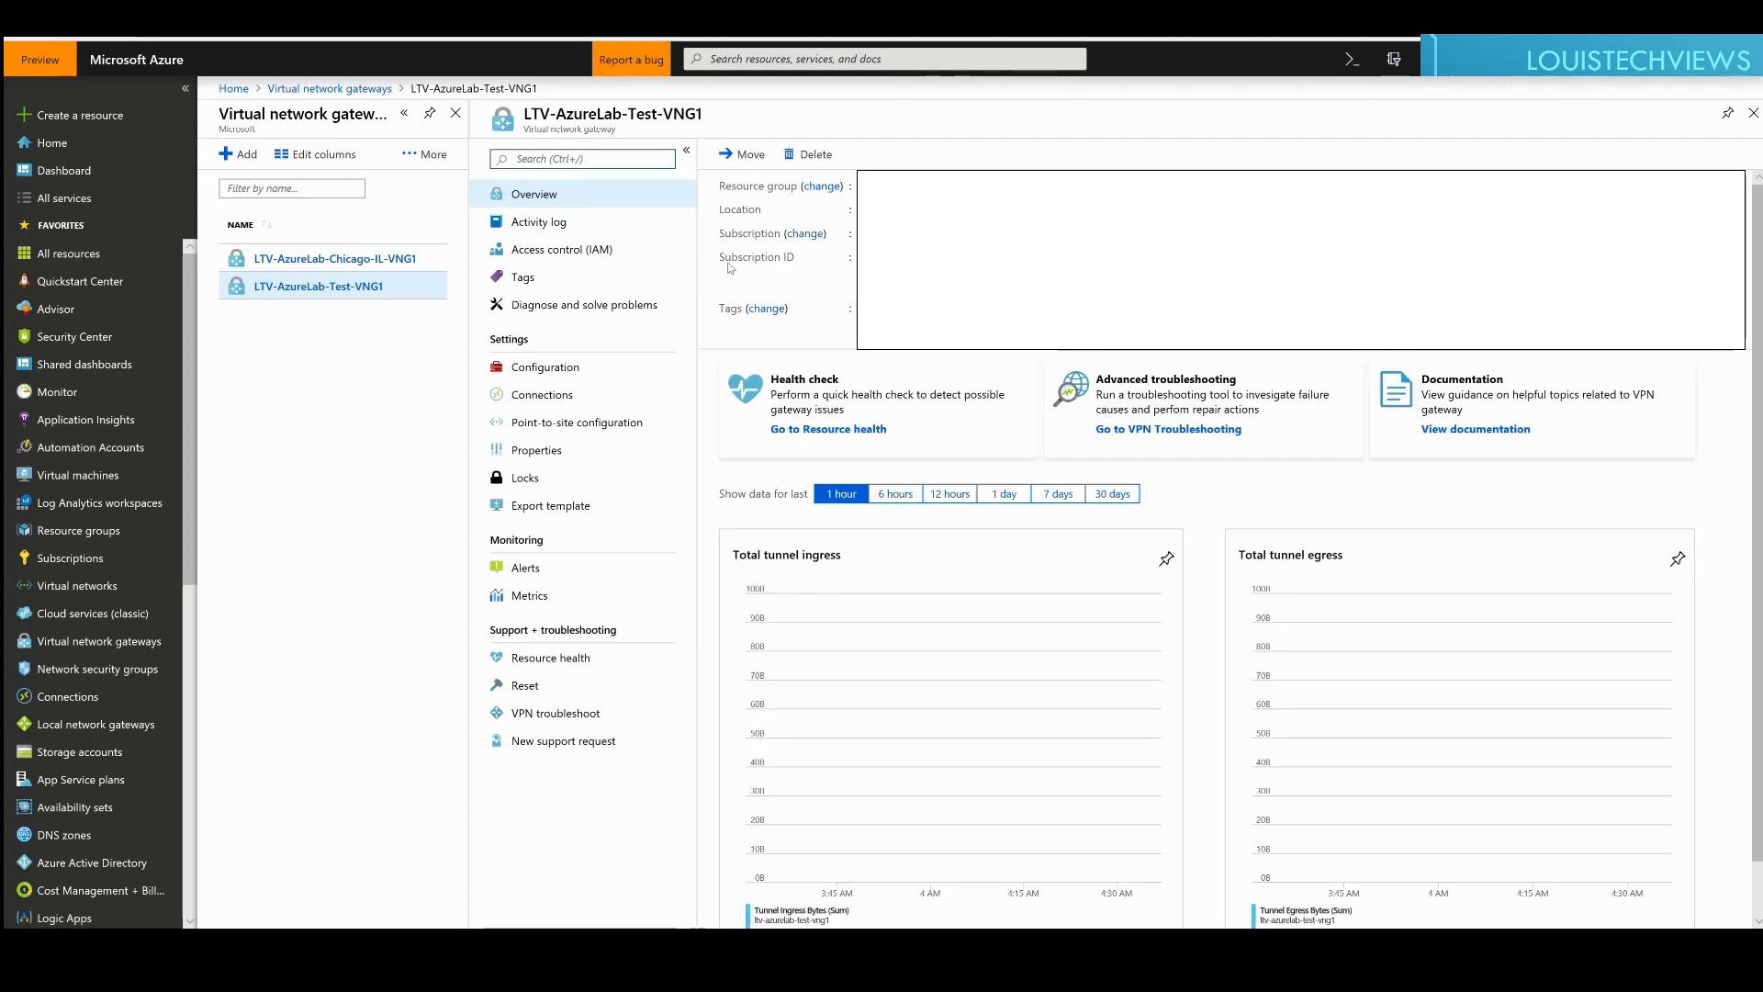
click(542, 396)
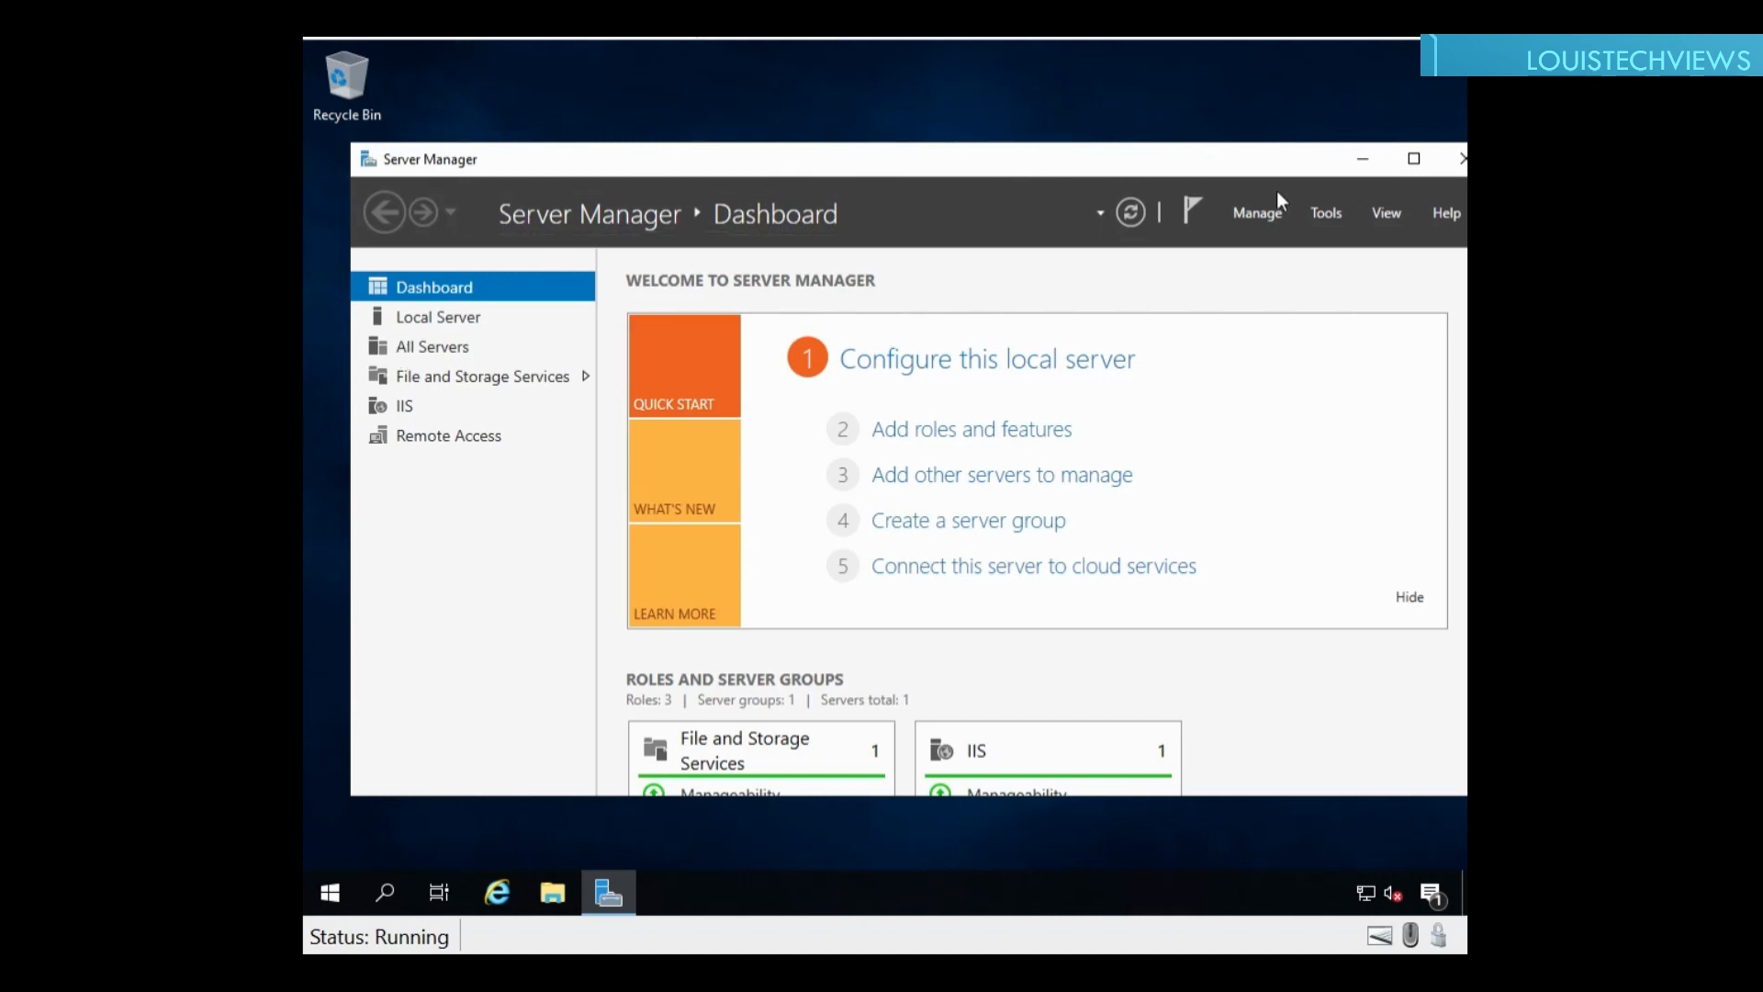
Step: Launch Routing and Remote Access maximized and show LTV-VNGW-2 (local)'s network interfaces
click(1324, 213)
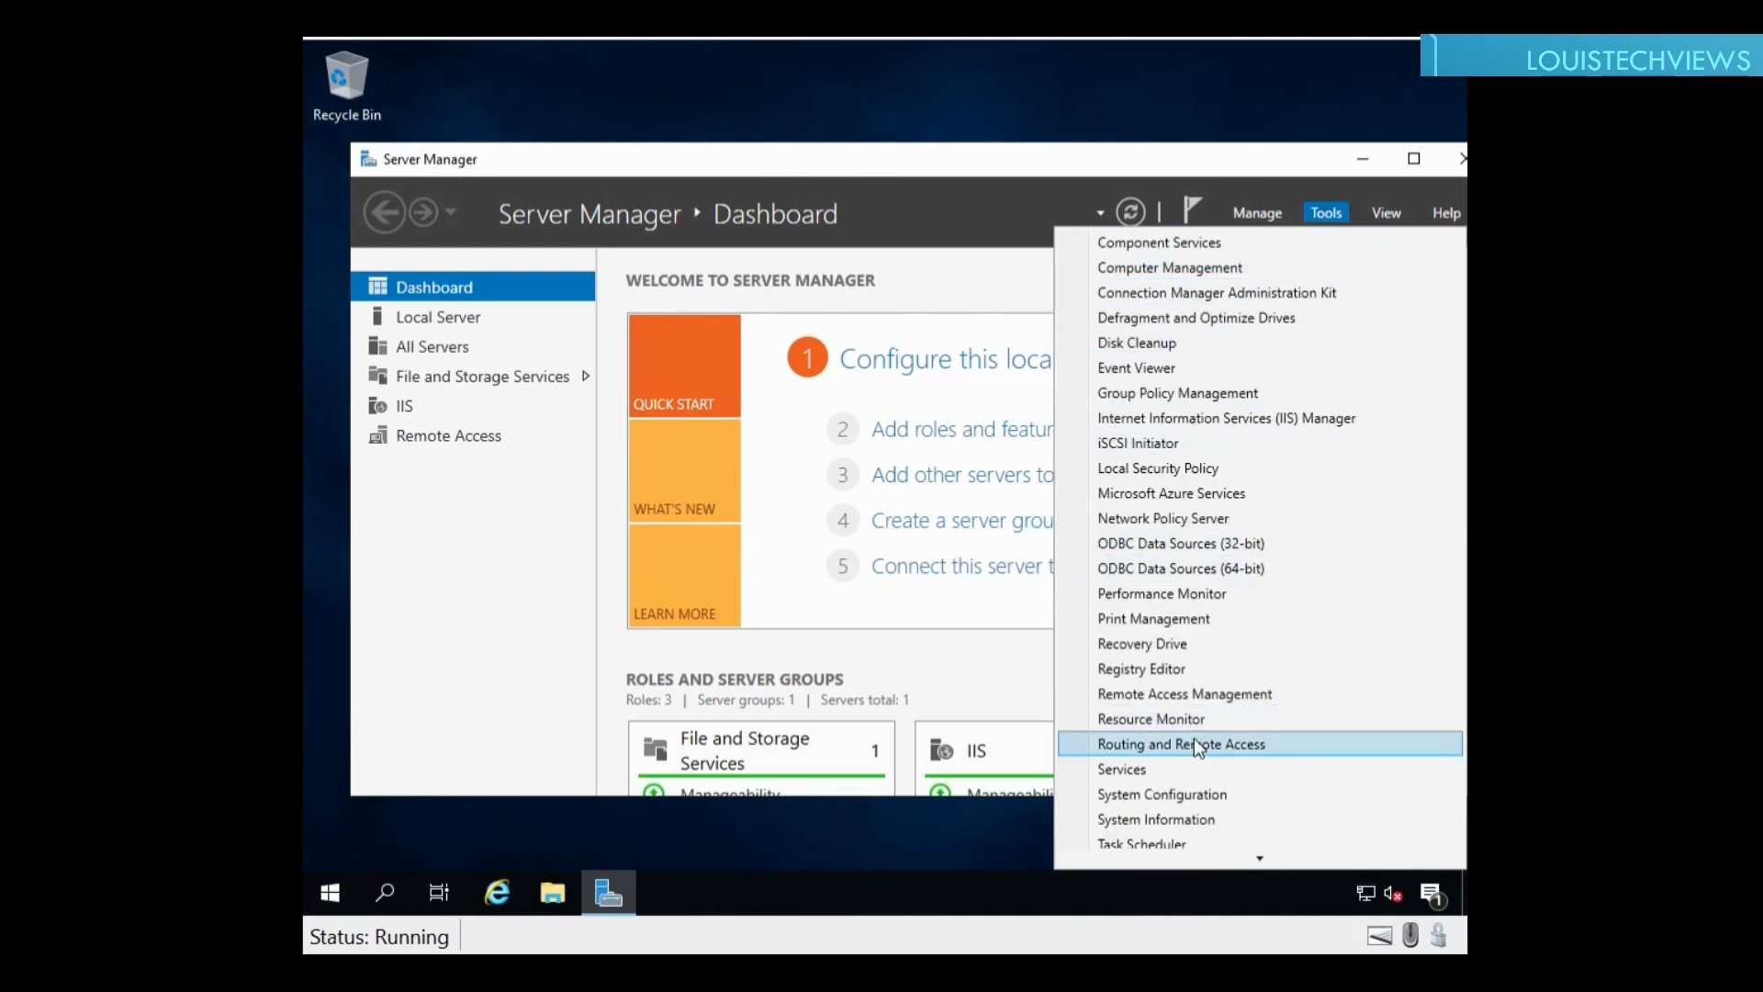
click(1144, 743)
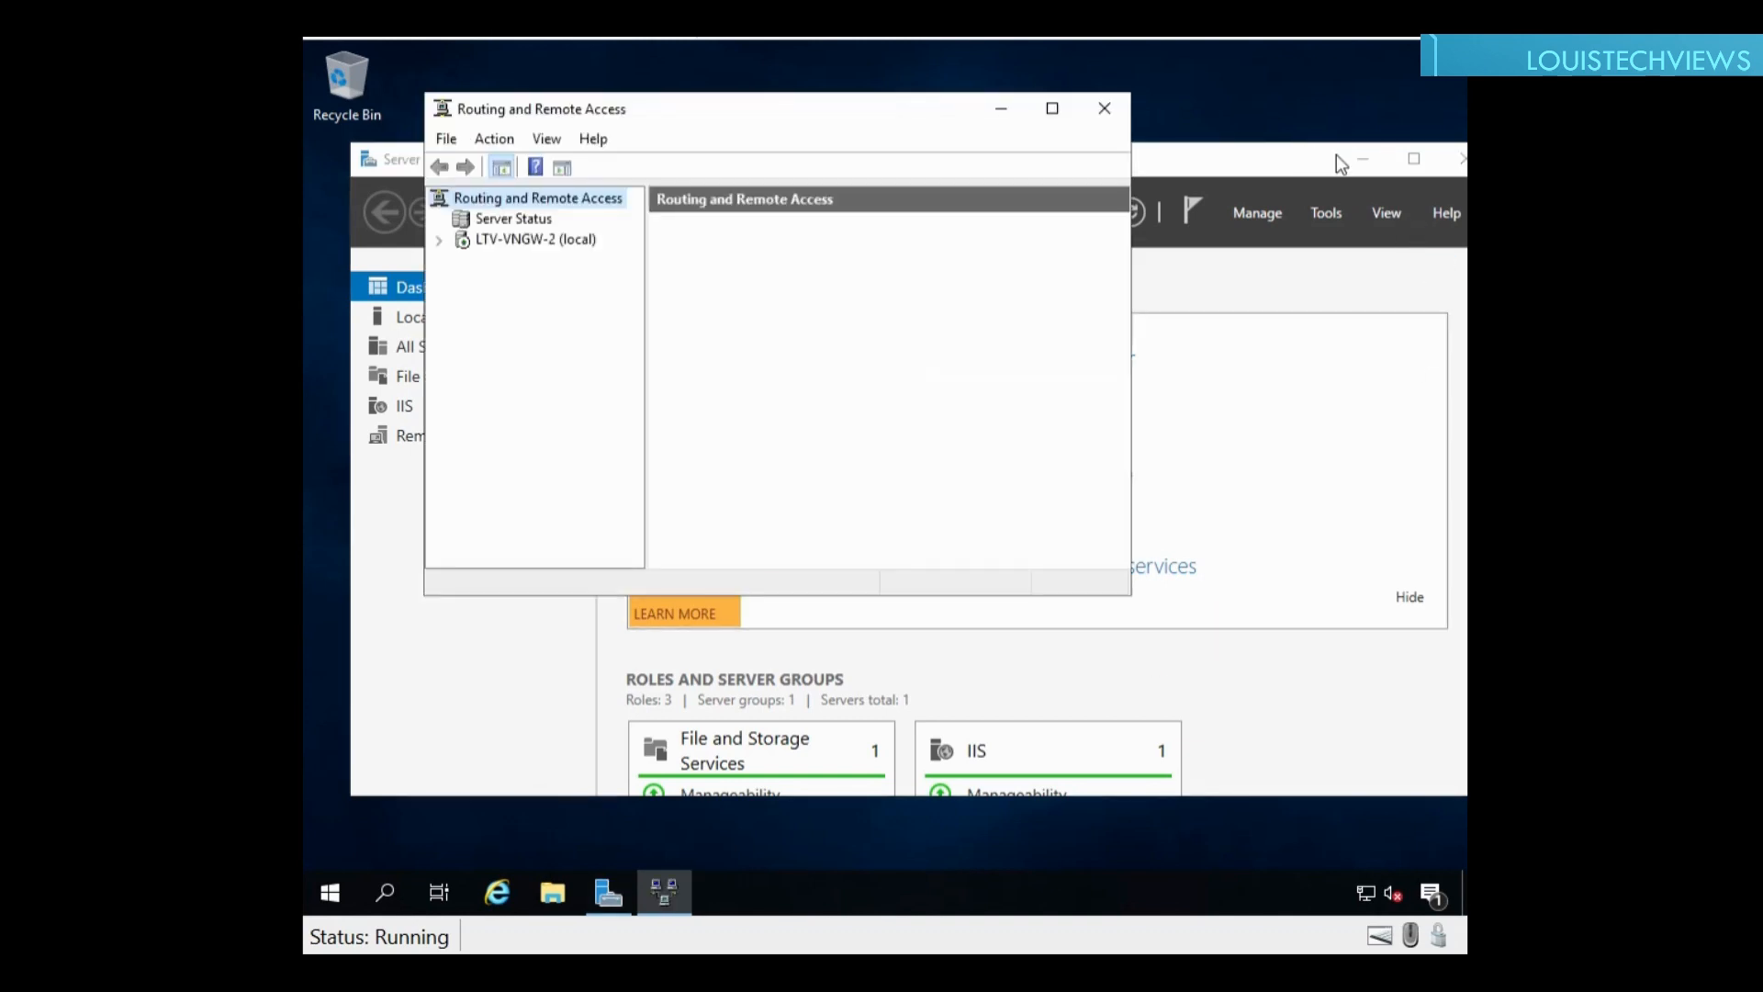
click(1363, 161)
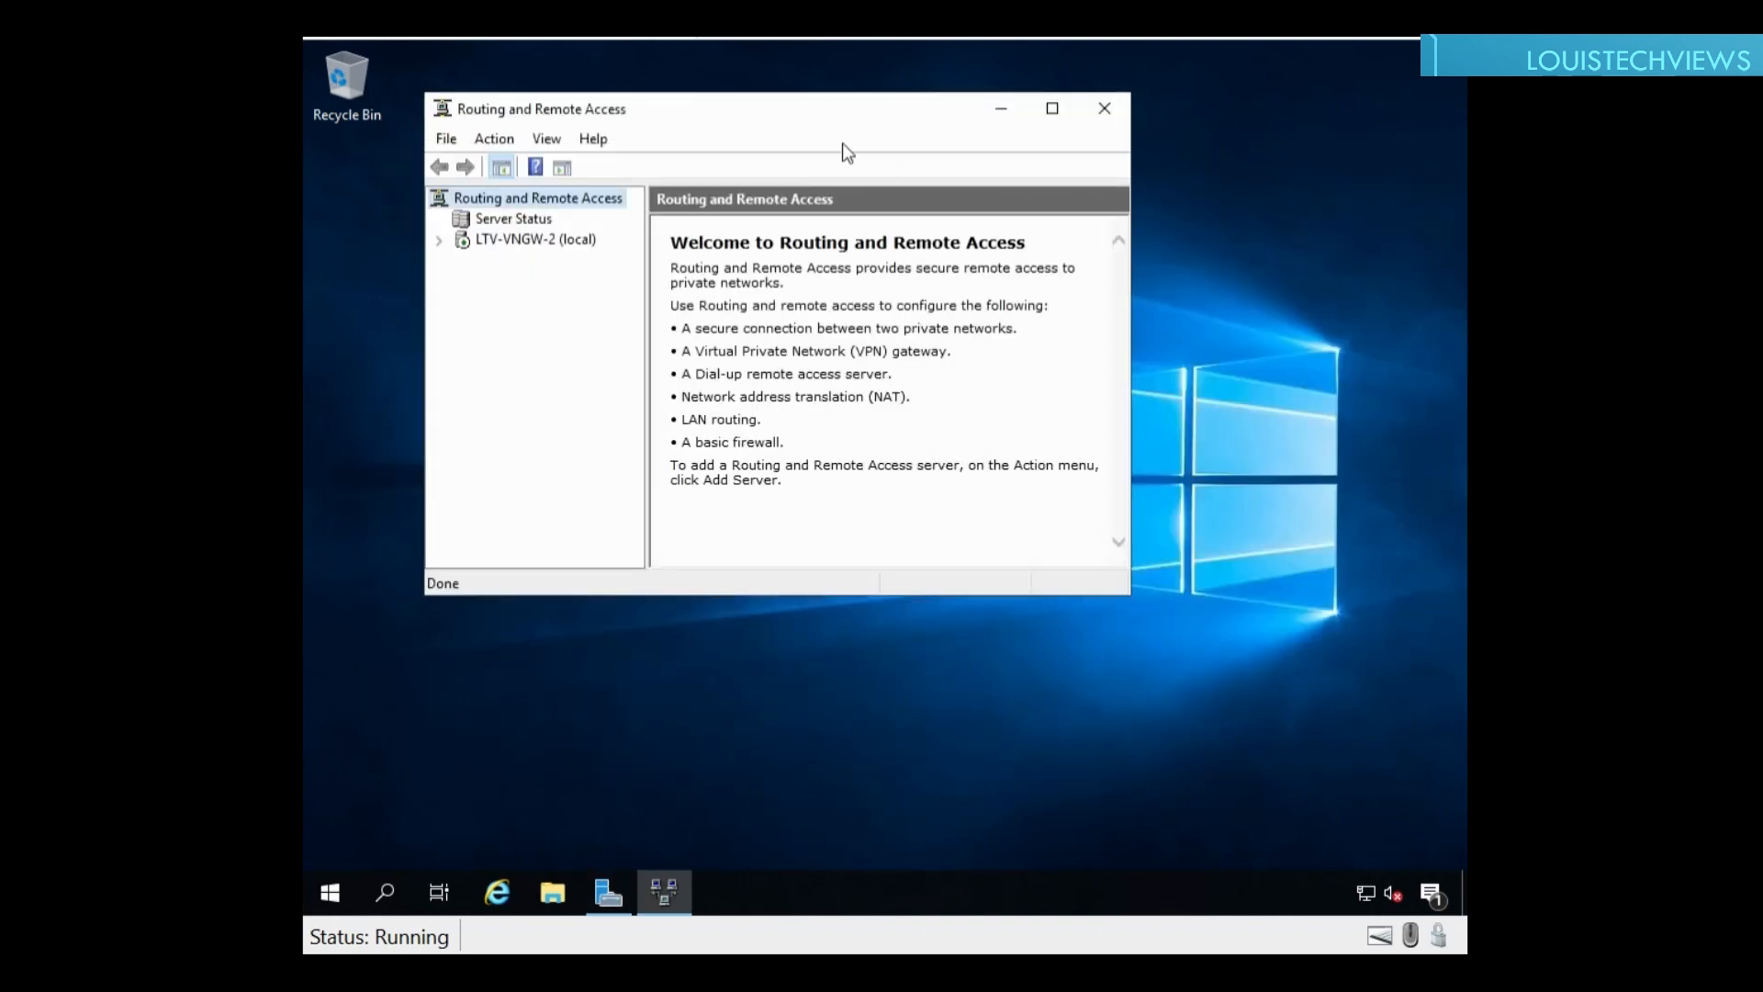
click(506, 244)
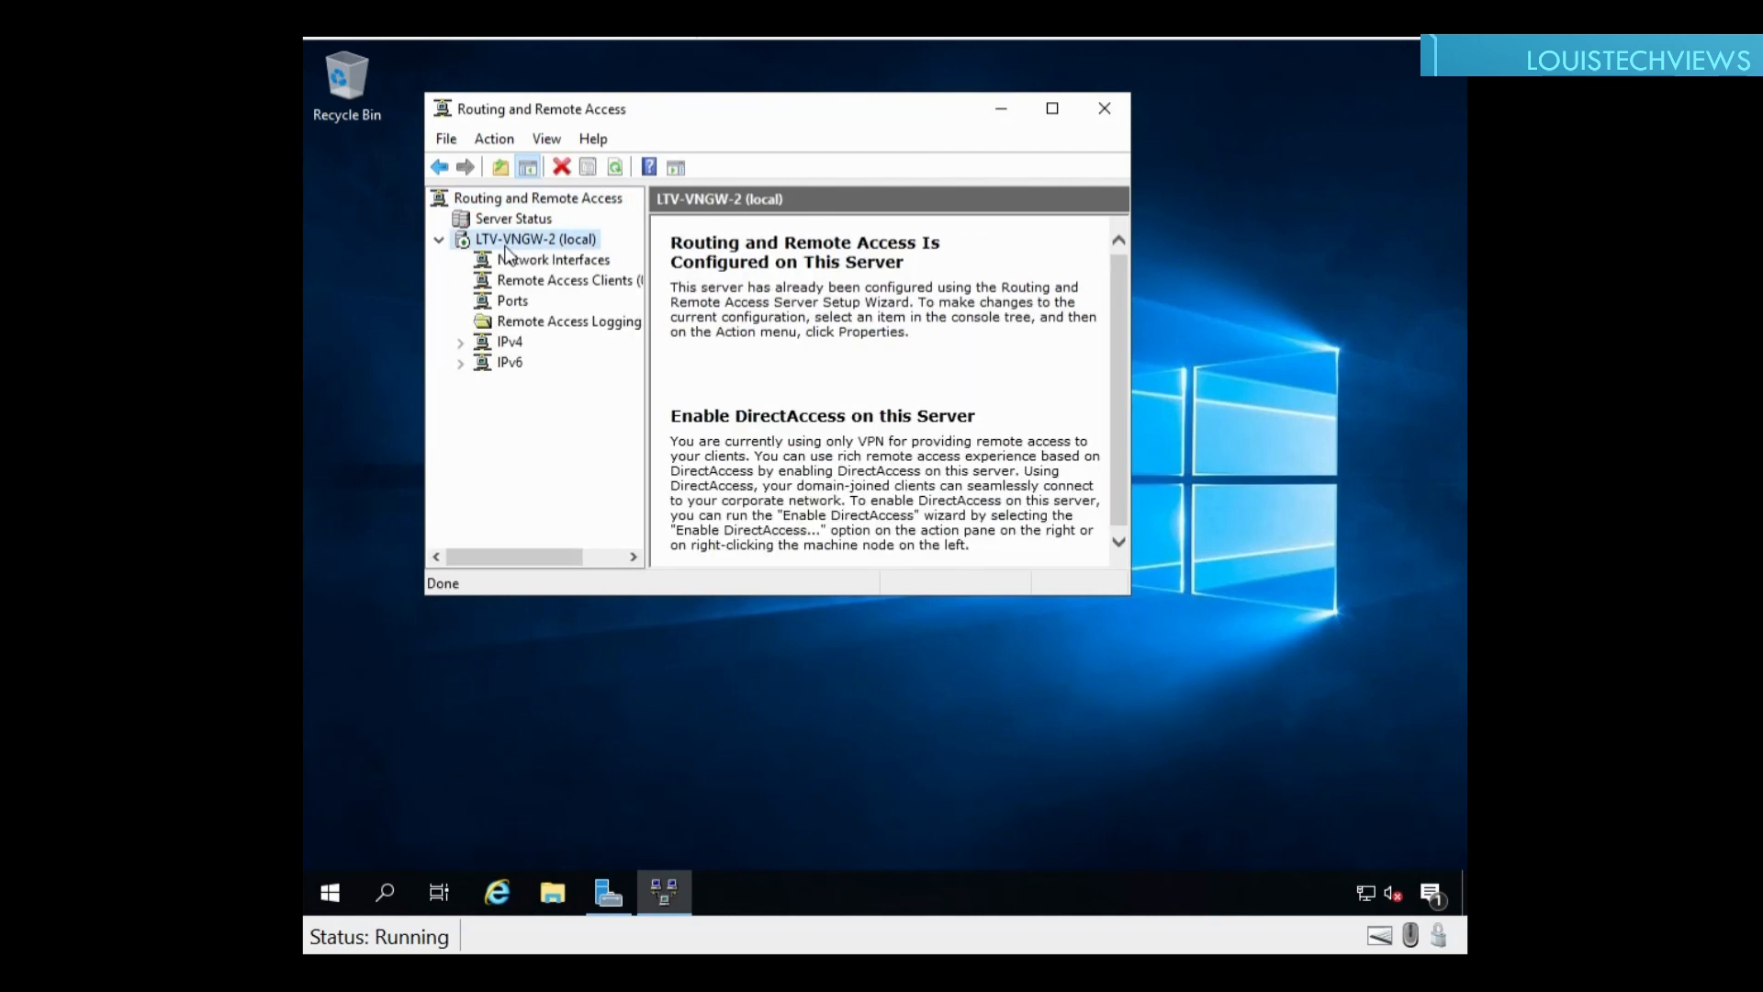
double_click(878, 113)
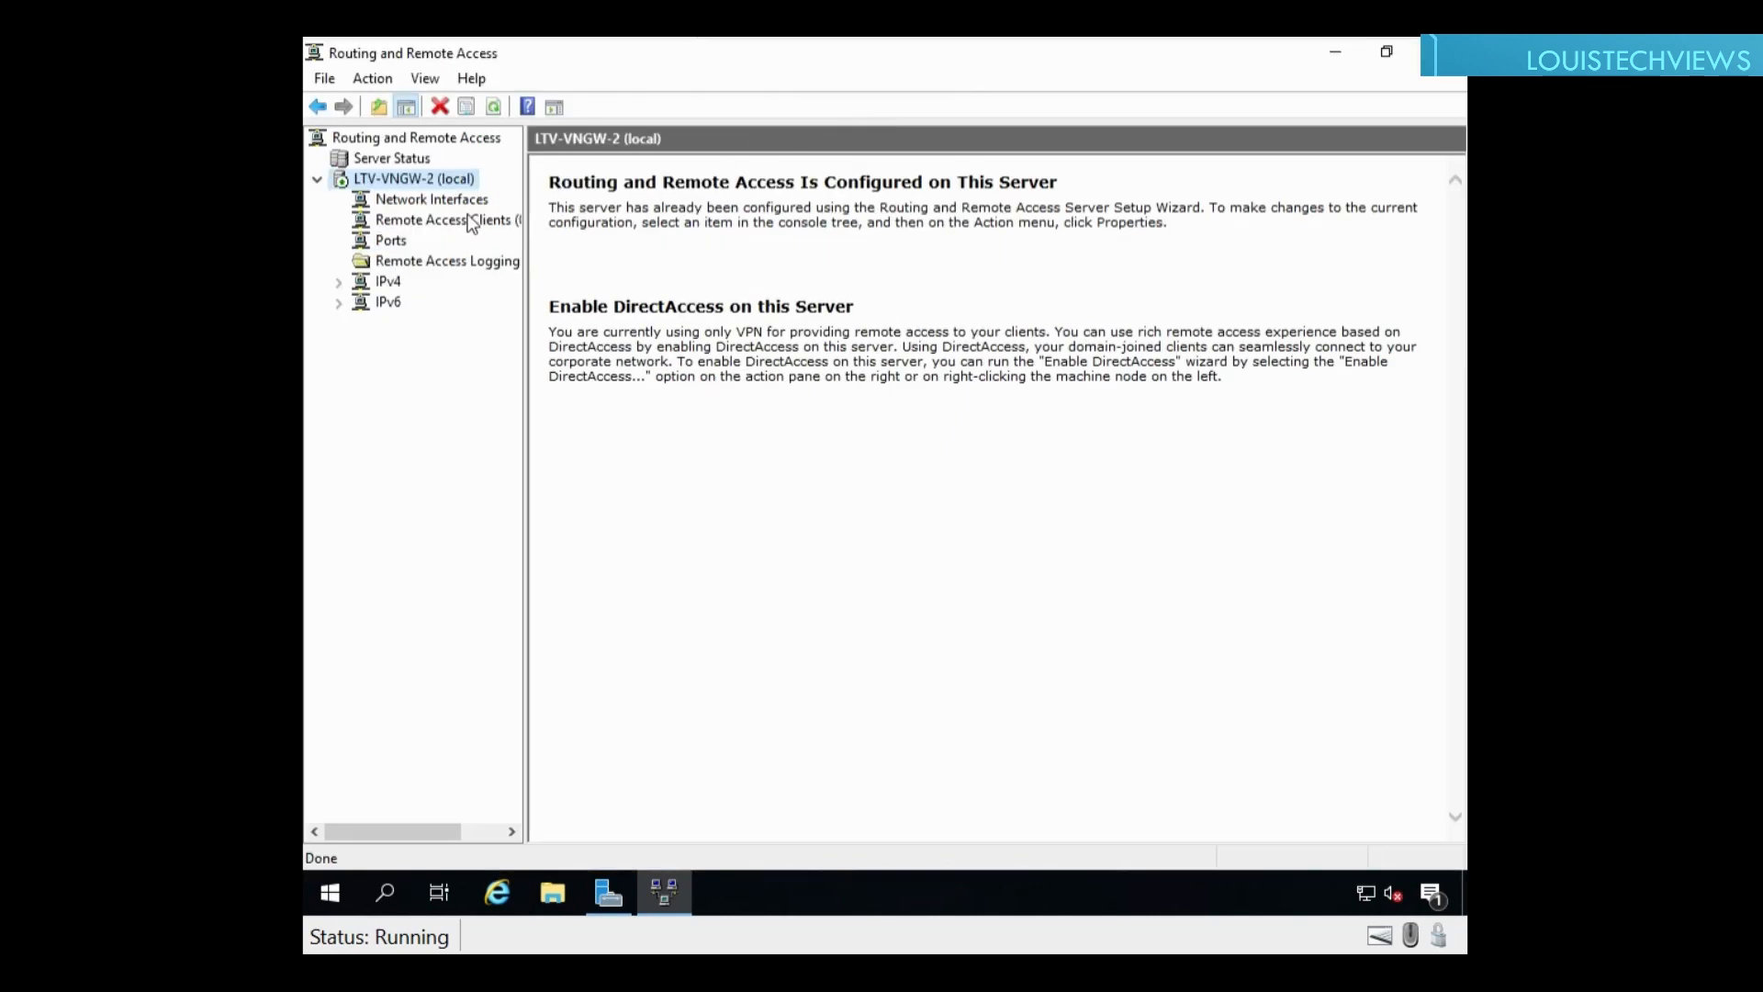
right_click(415, 183)
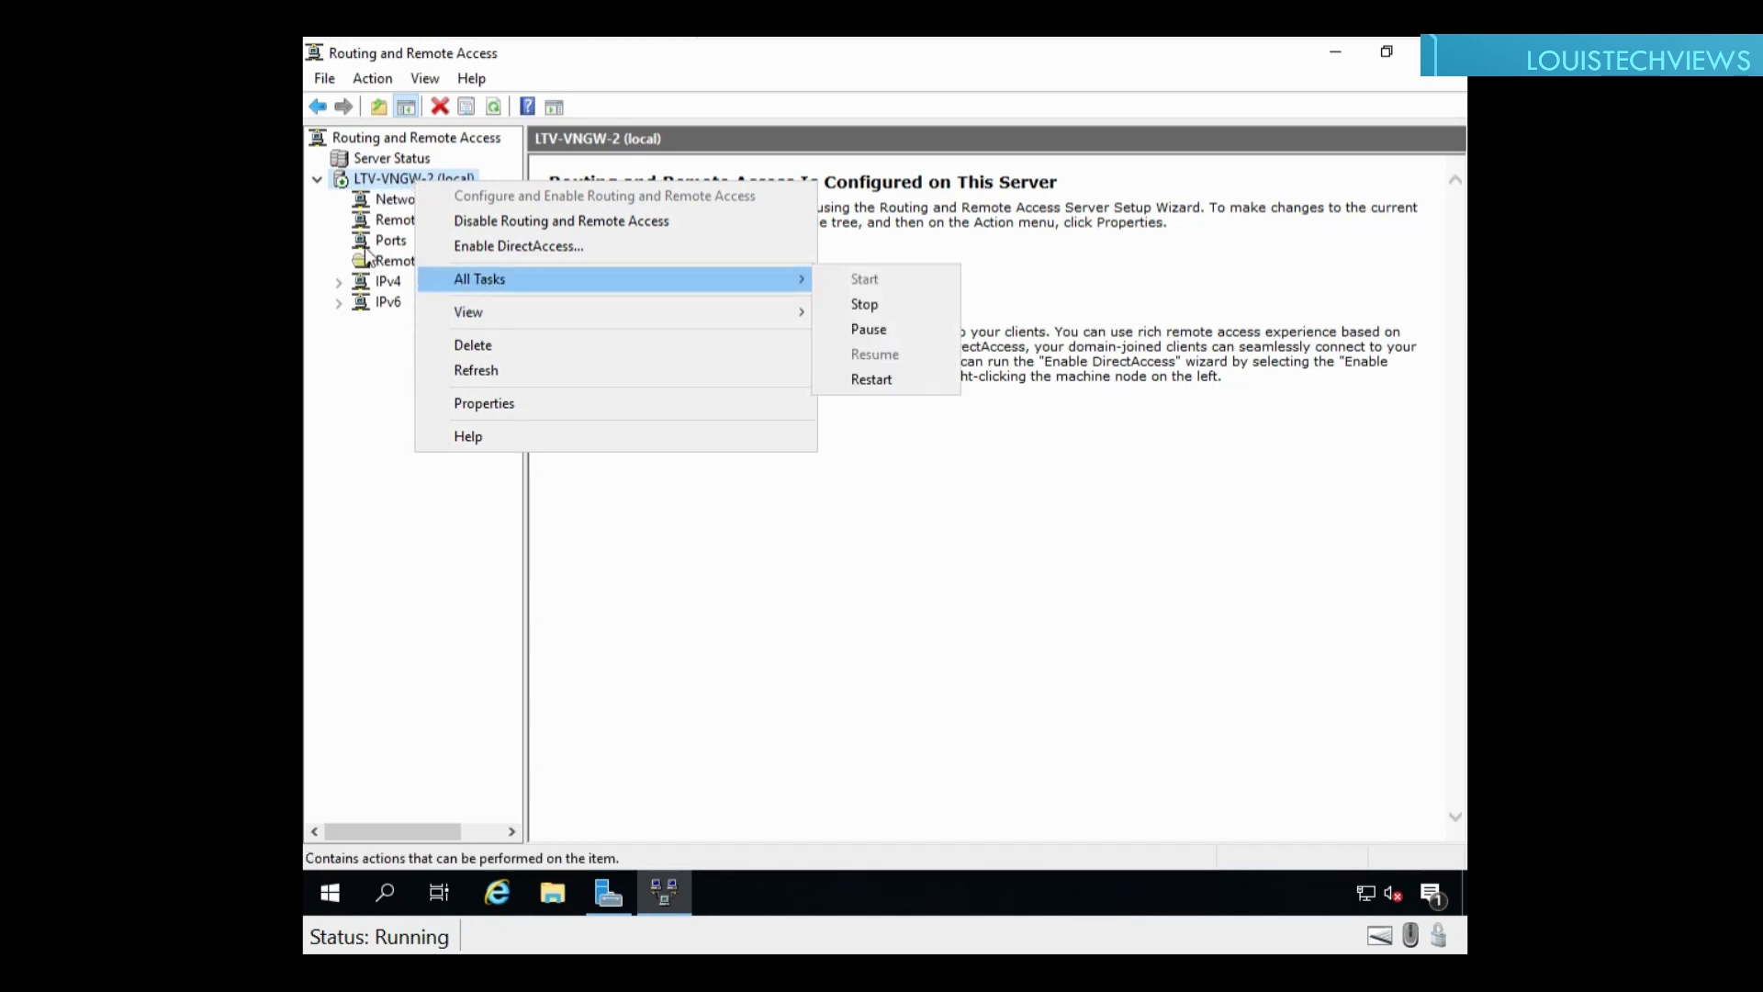
click(411, 202)
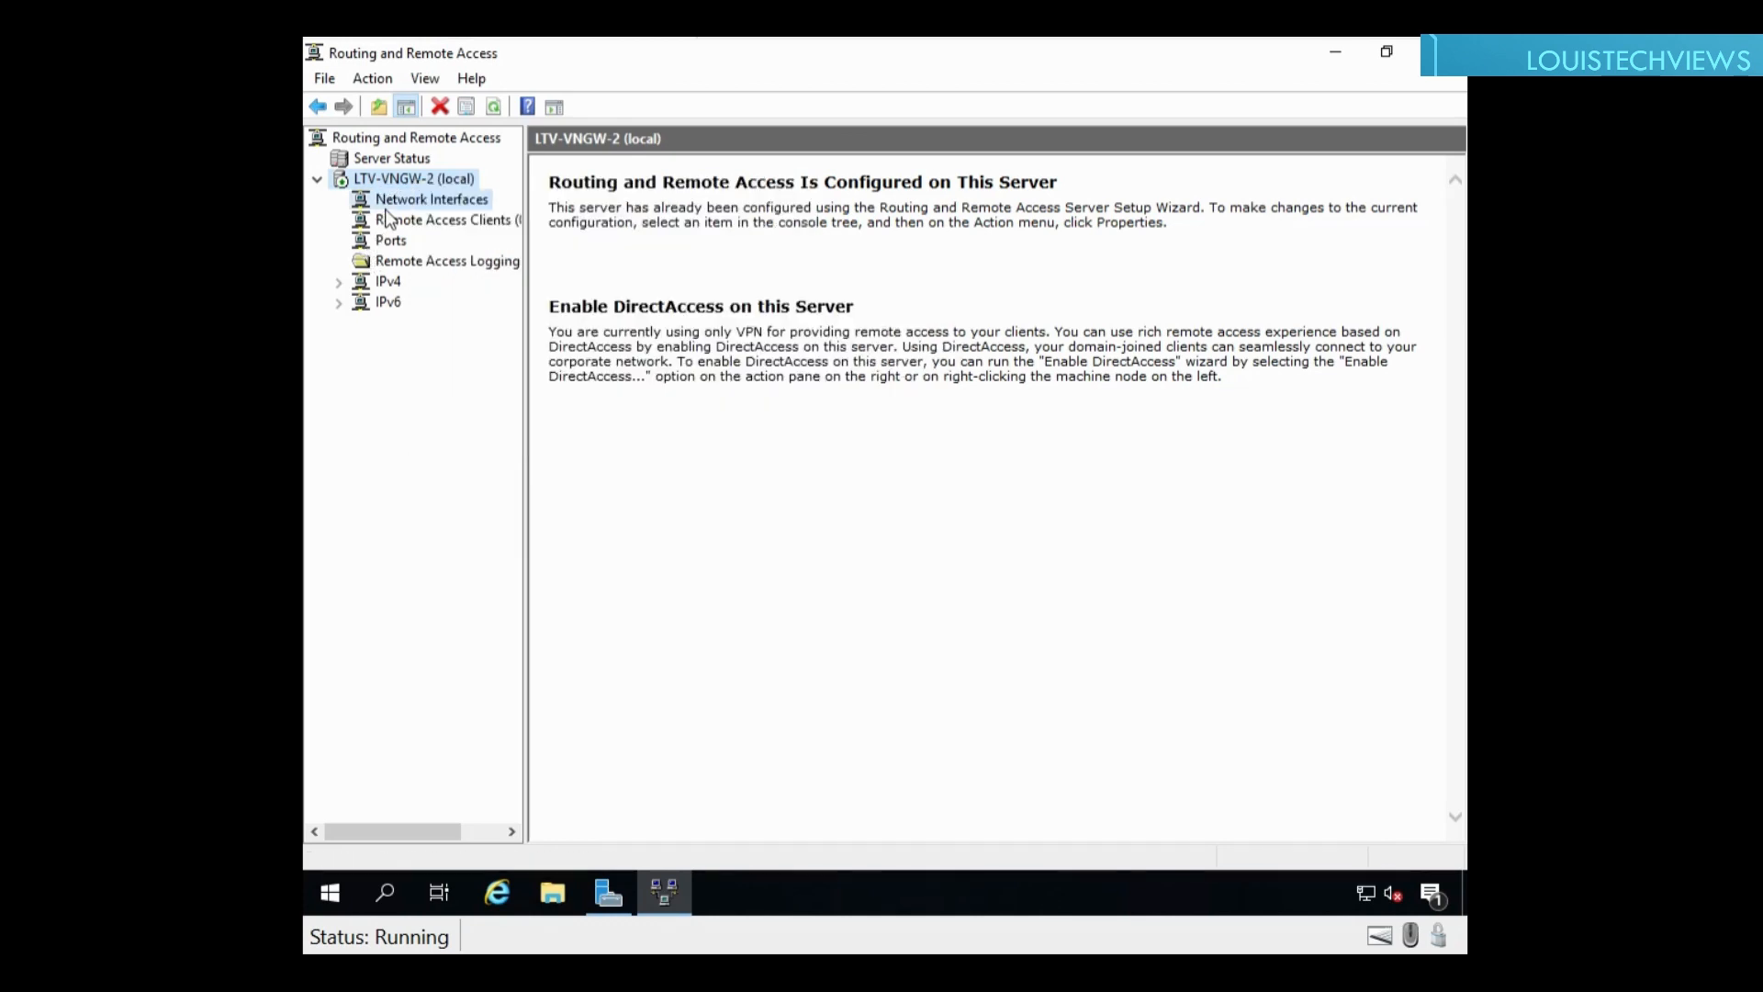
Step: Start the Demand-Dial Interface Wizard for a new network interface
right_click(449, 203)
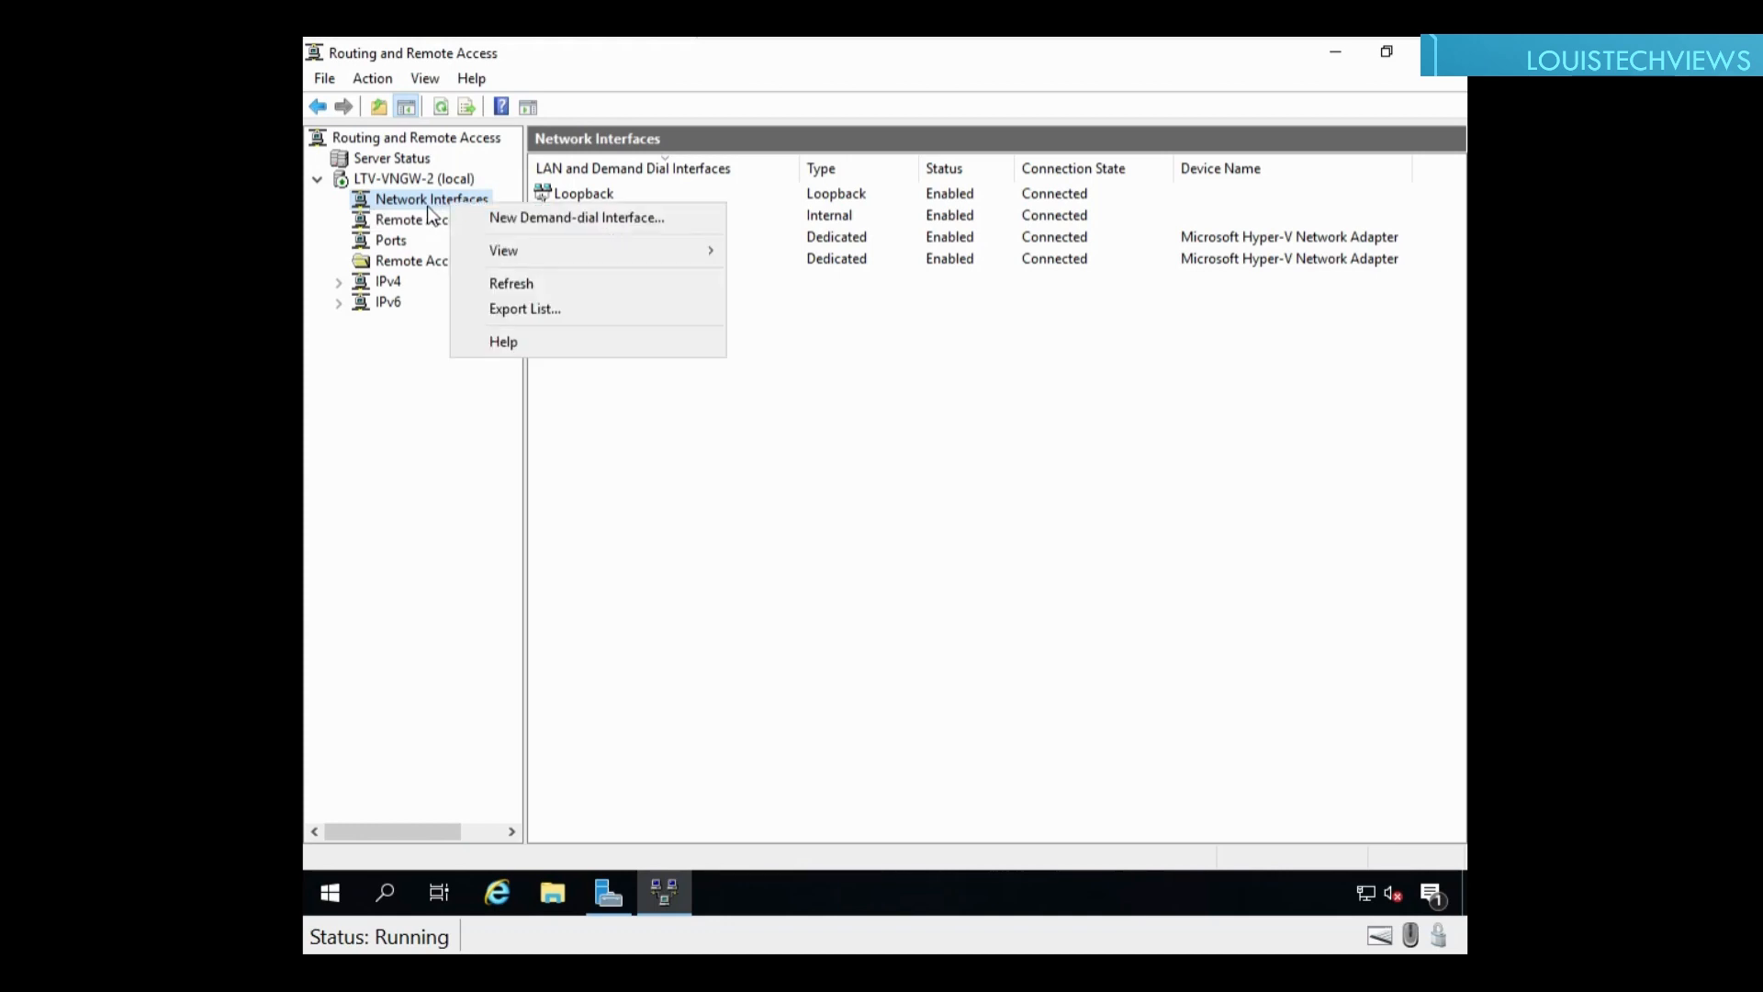
click(546, 218)
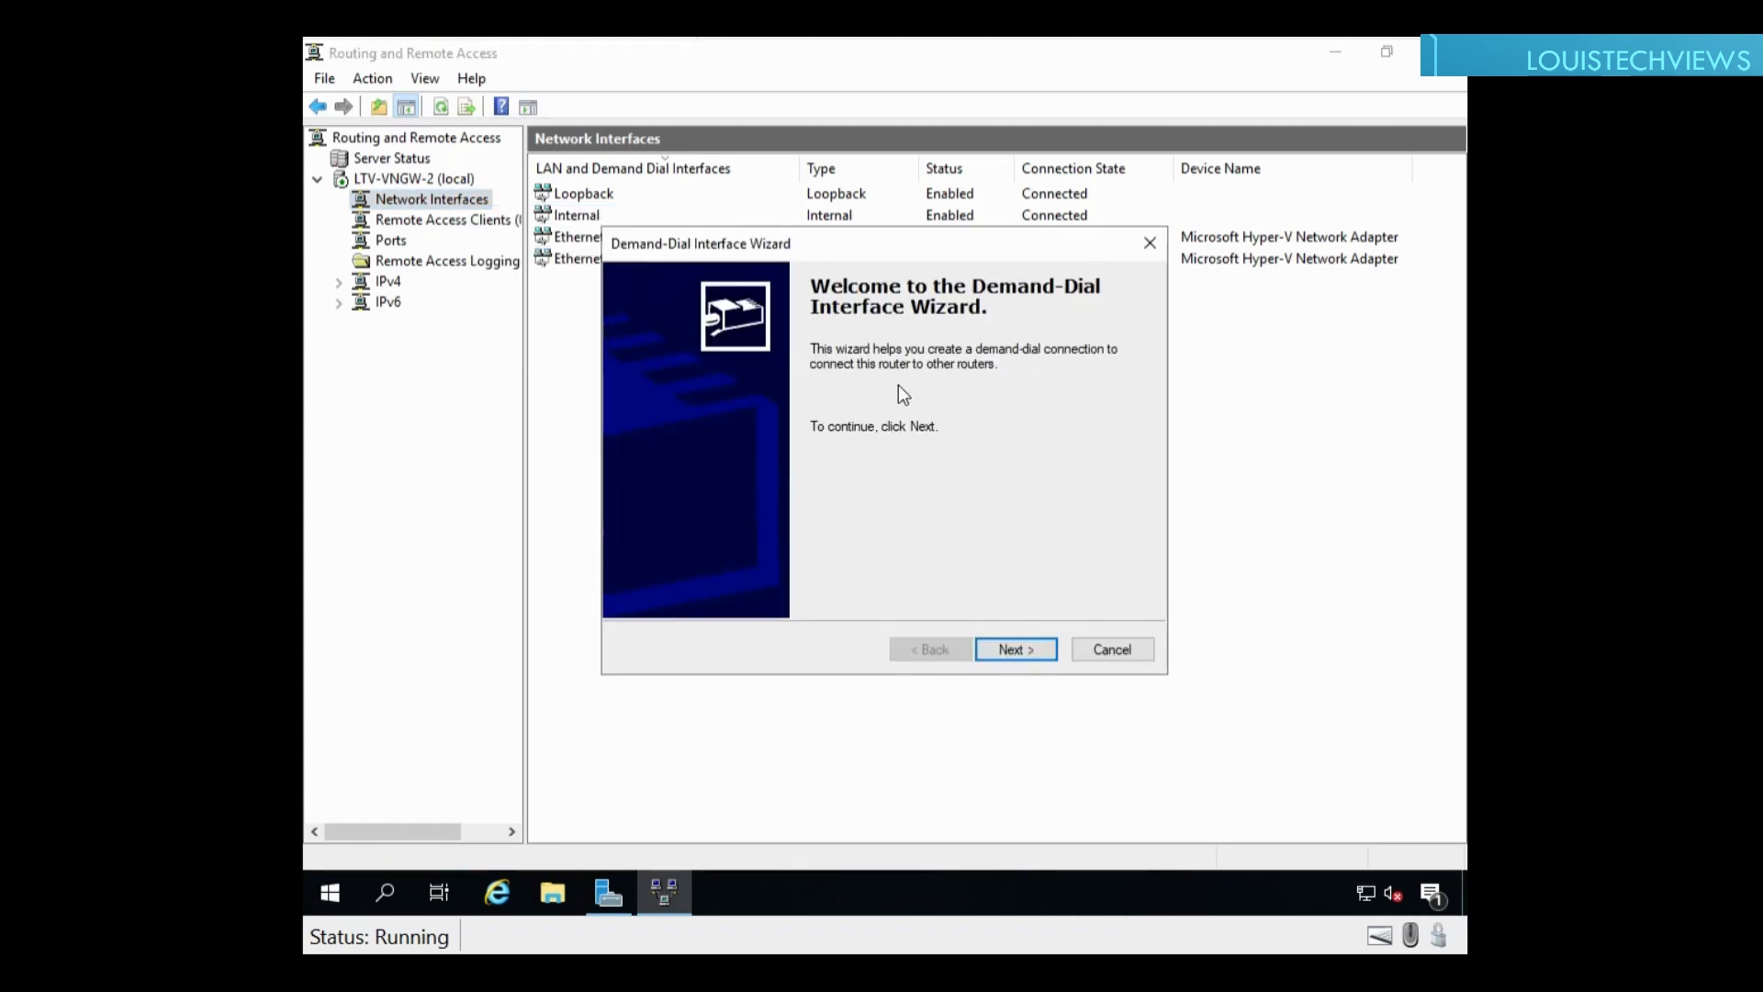
click(1012, 649)
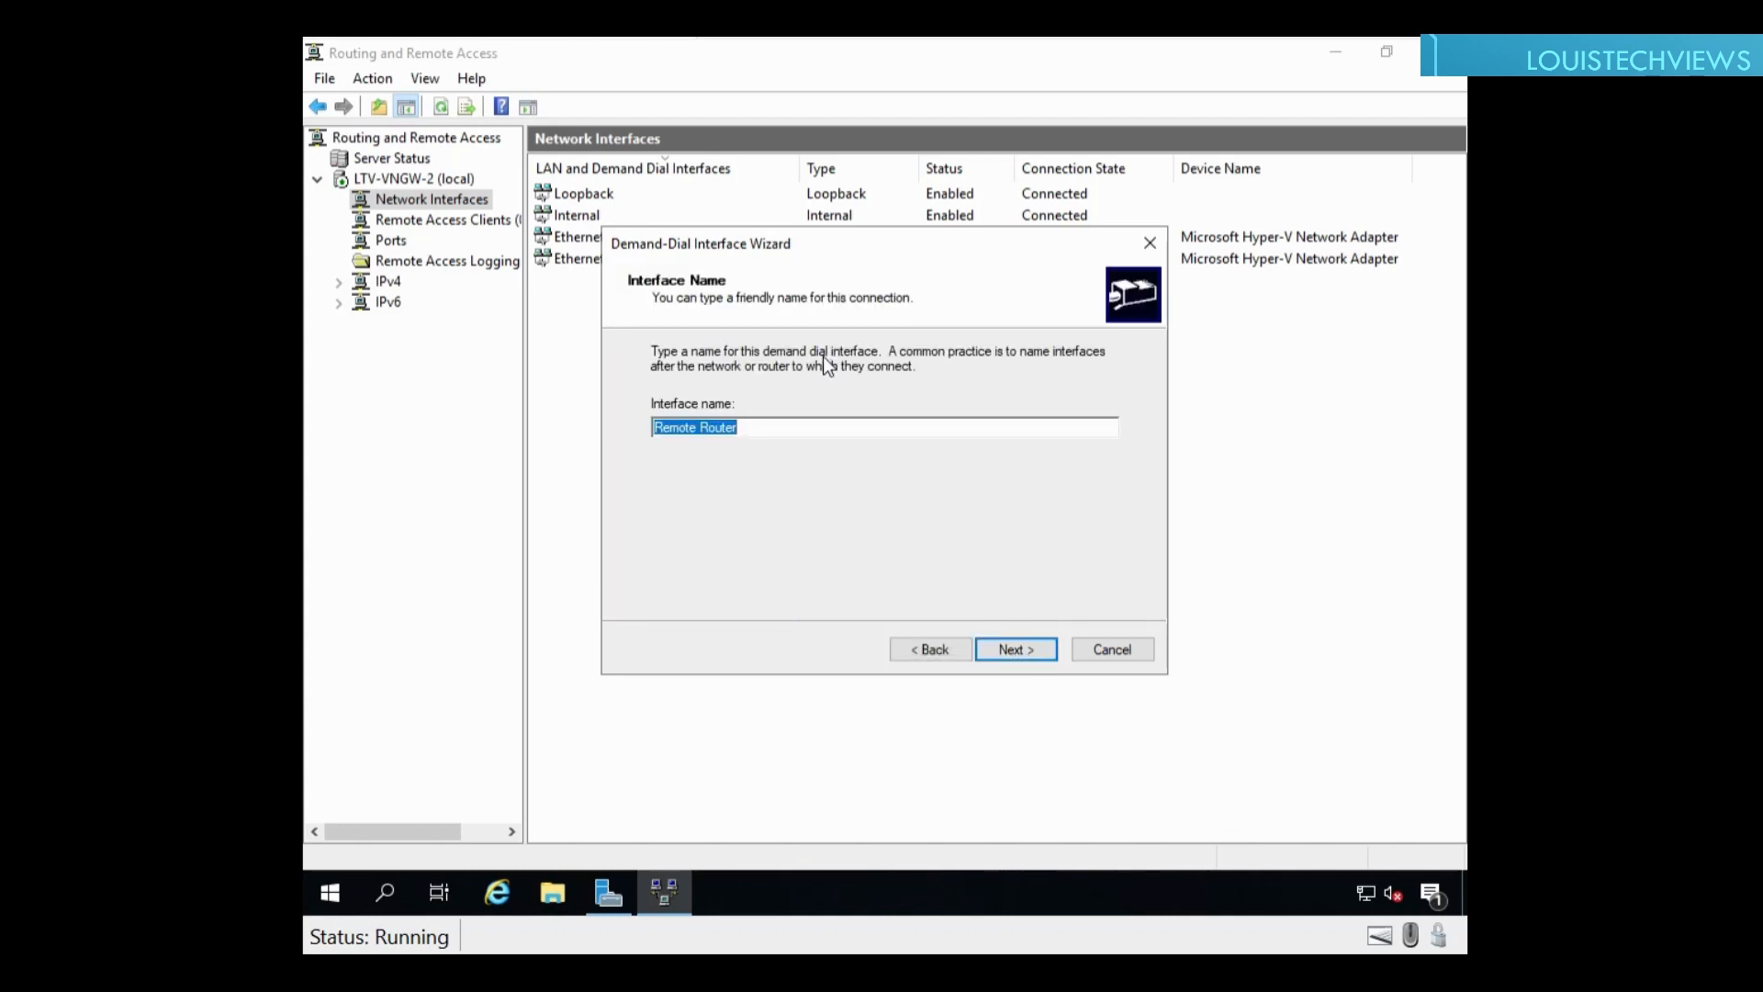
Step: Name the interface 'Connection to AZure LTV-AzureLab-Test-VNG1' and choose a VPN IKEv2 connection
text(Connection to AZure LTV-A)
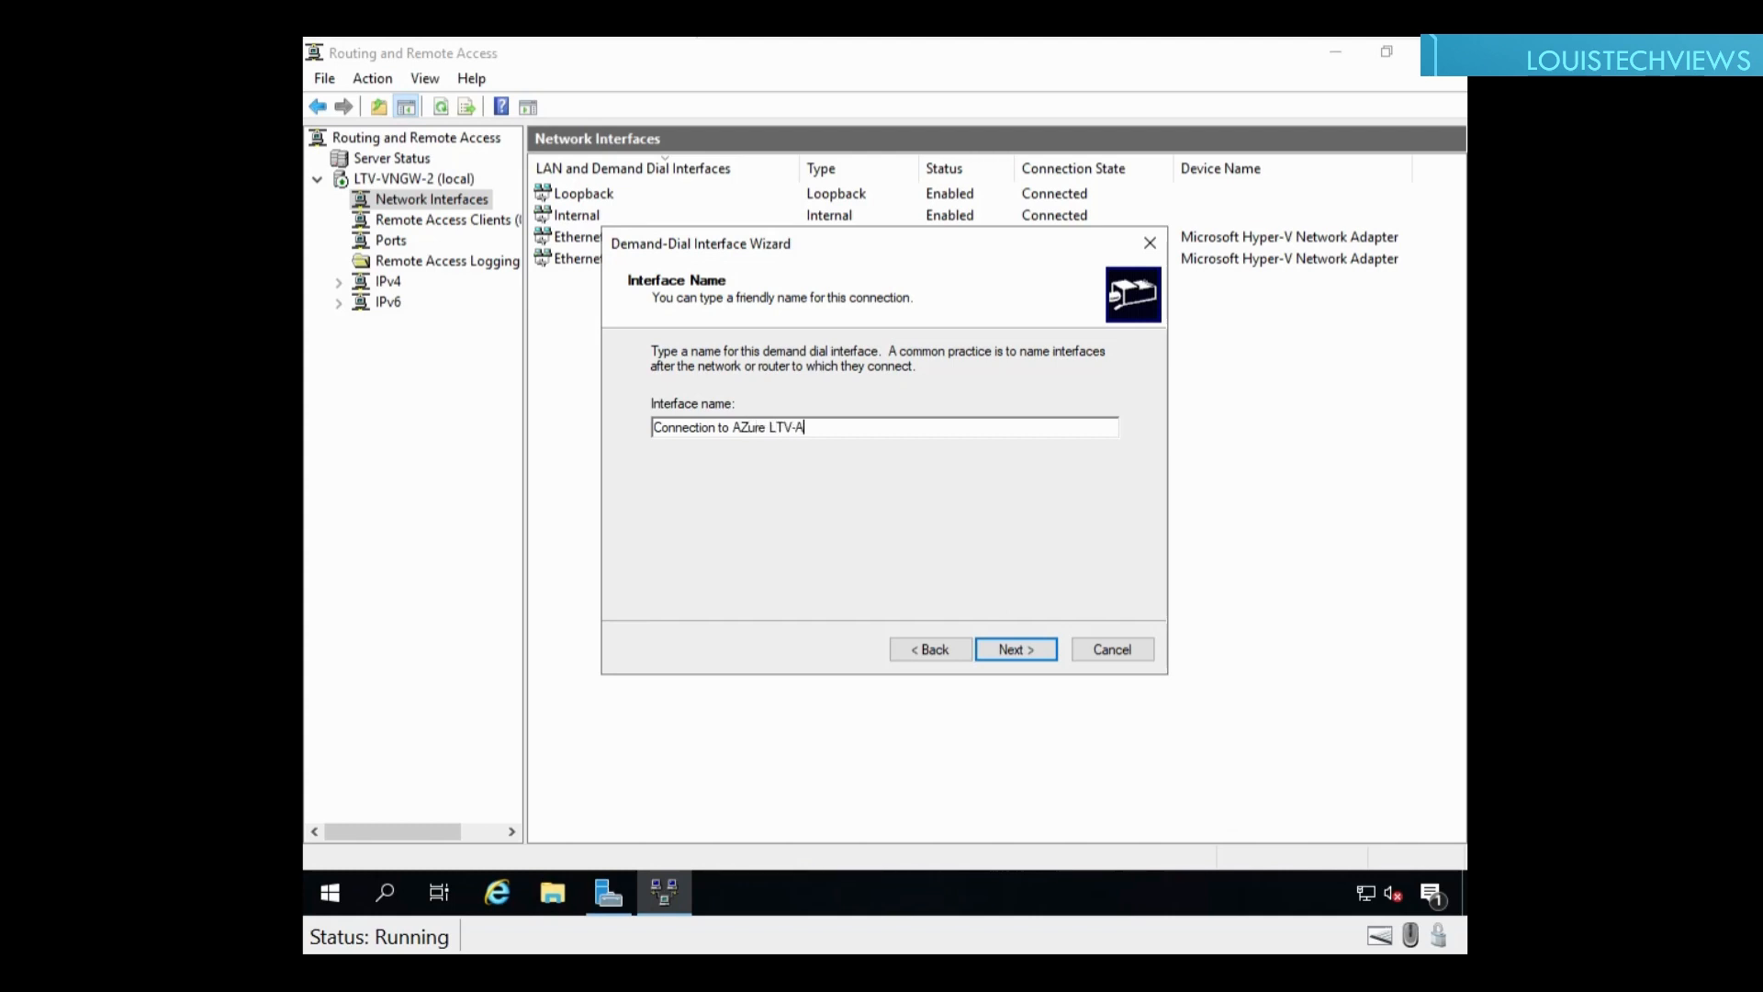
text(zureLAb-)
key(BackSpace)
key(BackSpace)
text(ab-Test-LN)
key(BackSpace)
key(BackSpace)
text(VNG)
click(1017, 651)
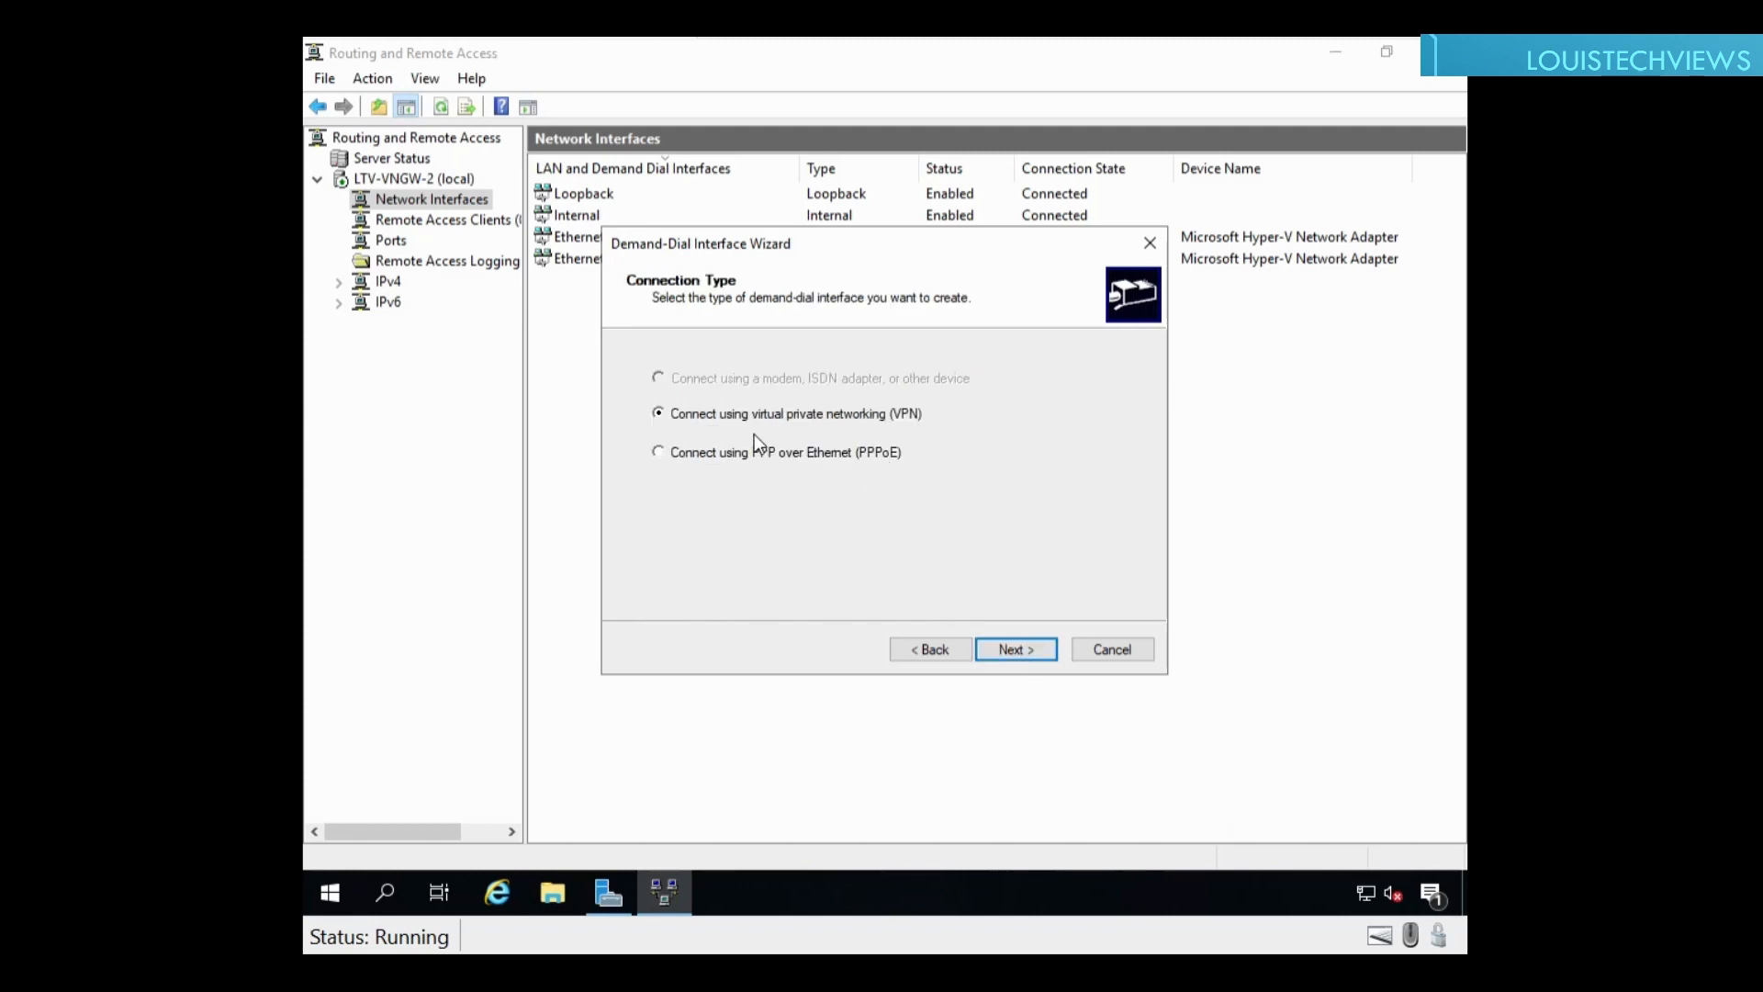
click(1021, 650)
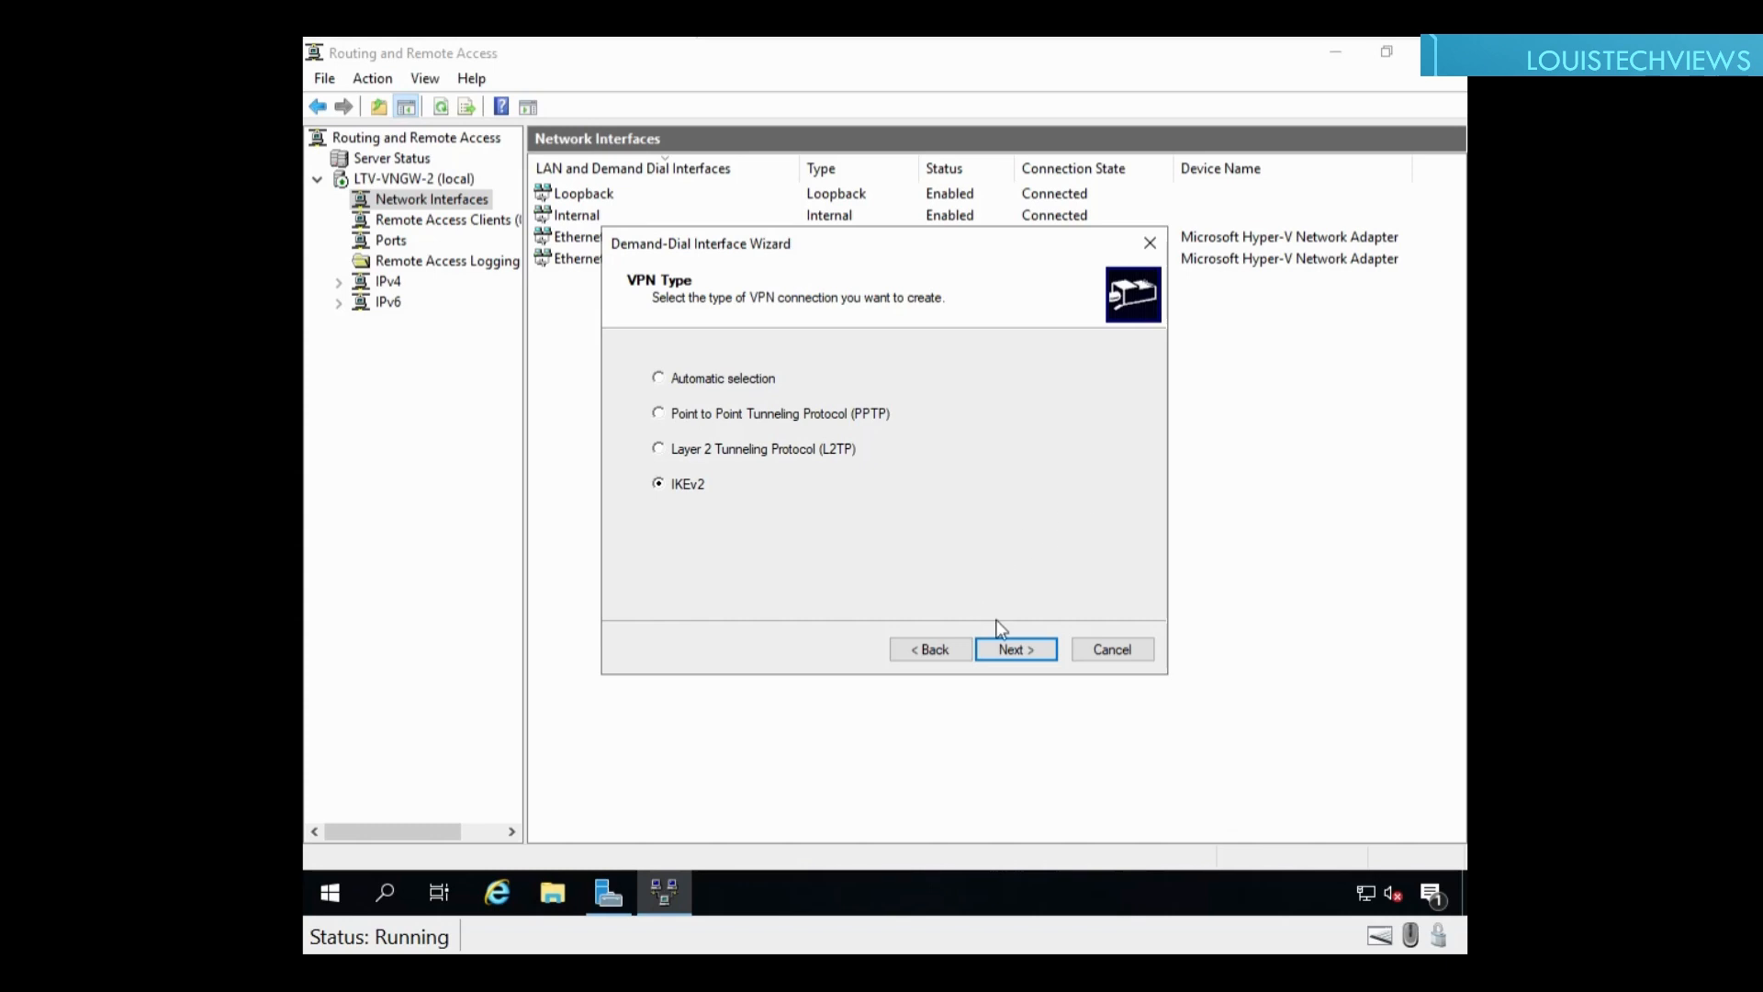
click(1010, 649)
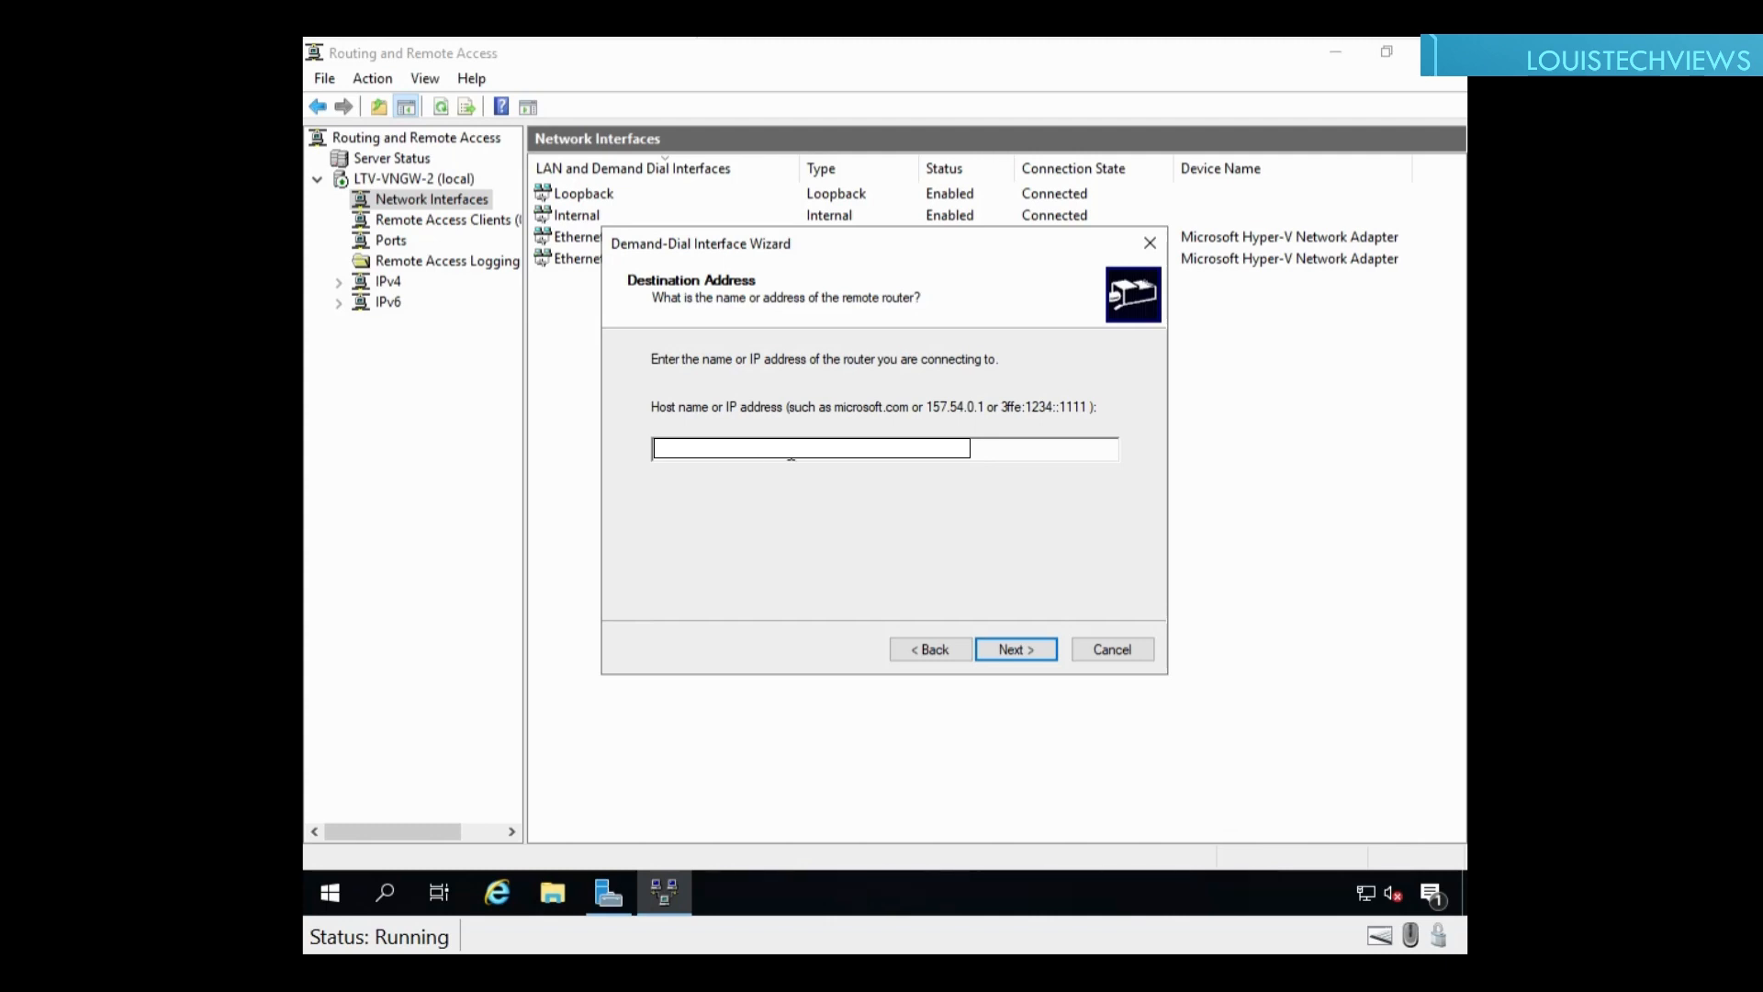
Step: Accept the destination address and keep 'Route IP packets on this interface' enabled
click(1017, 647)
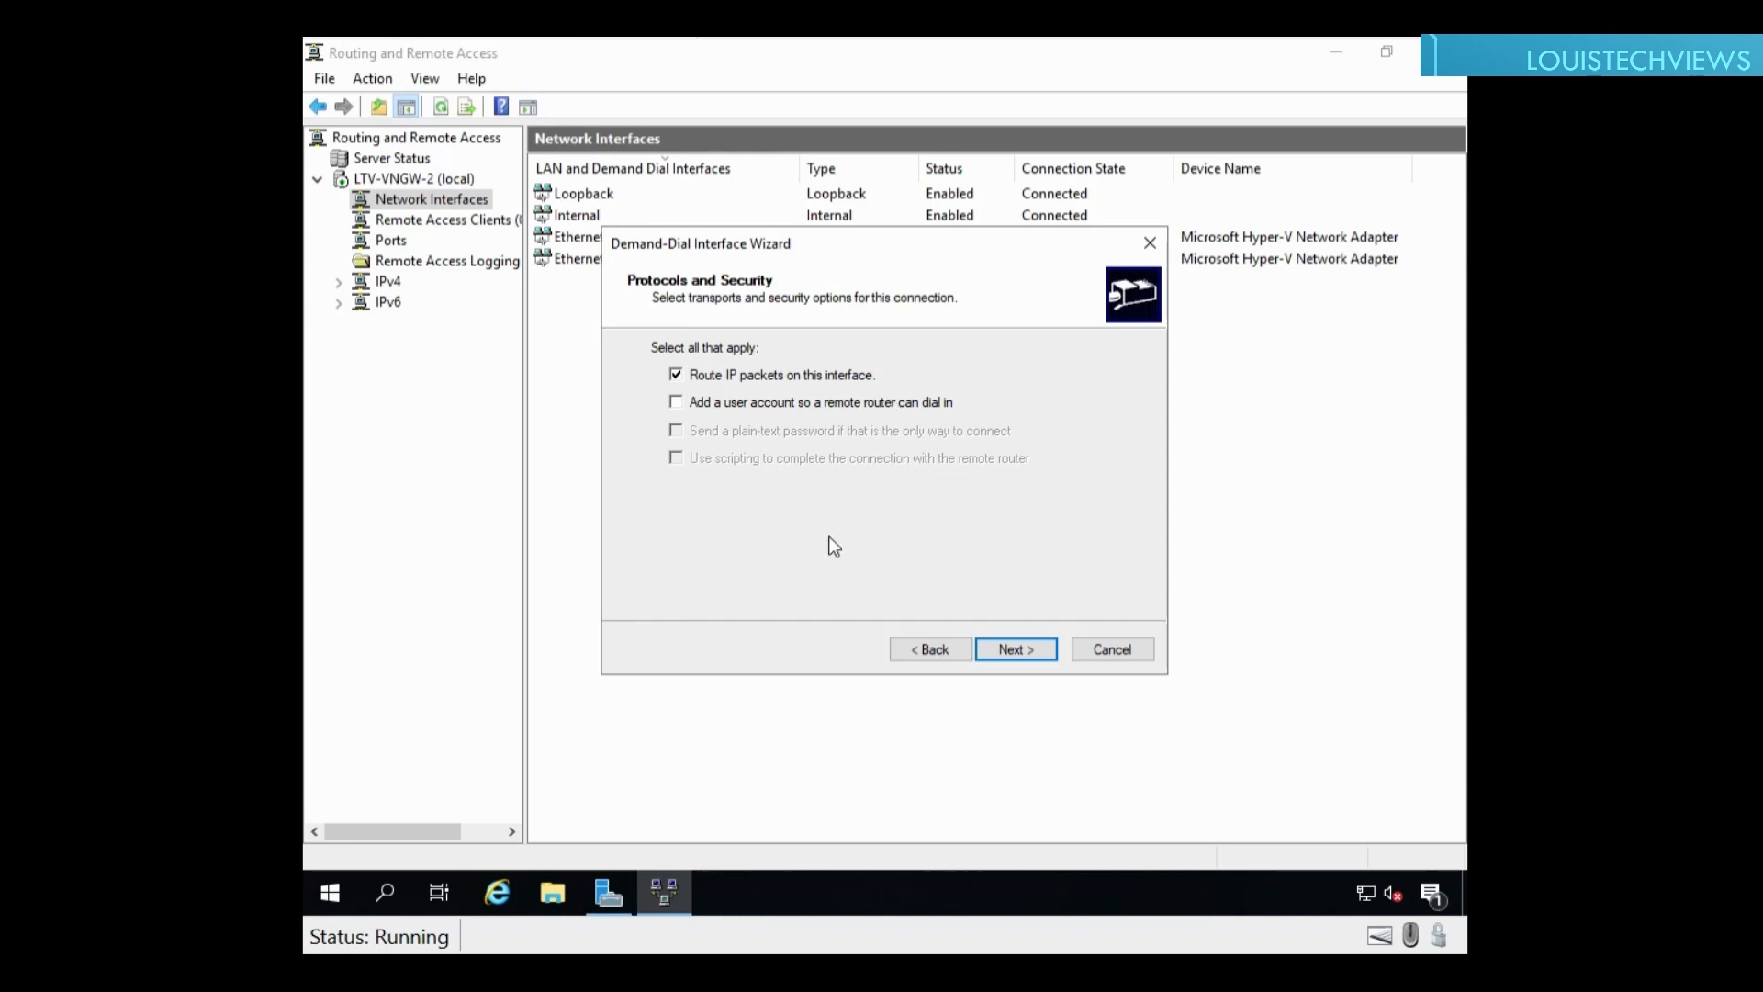
click(1010, 650)
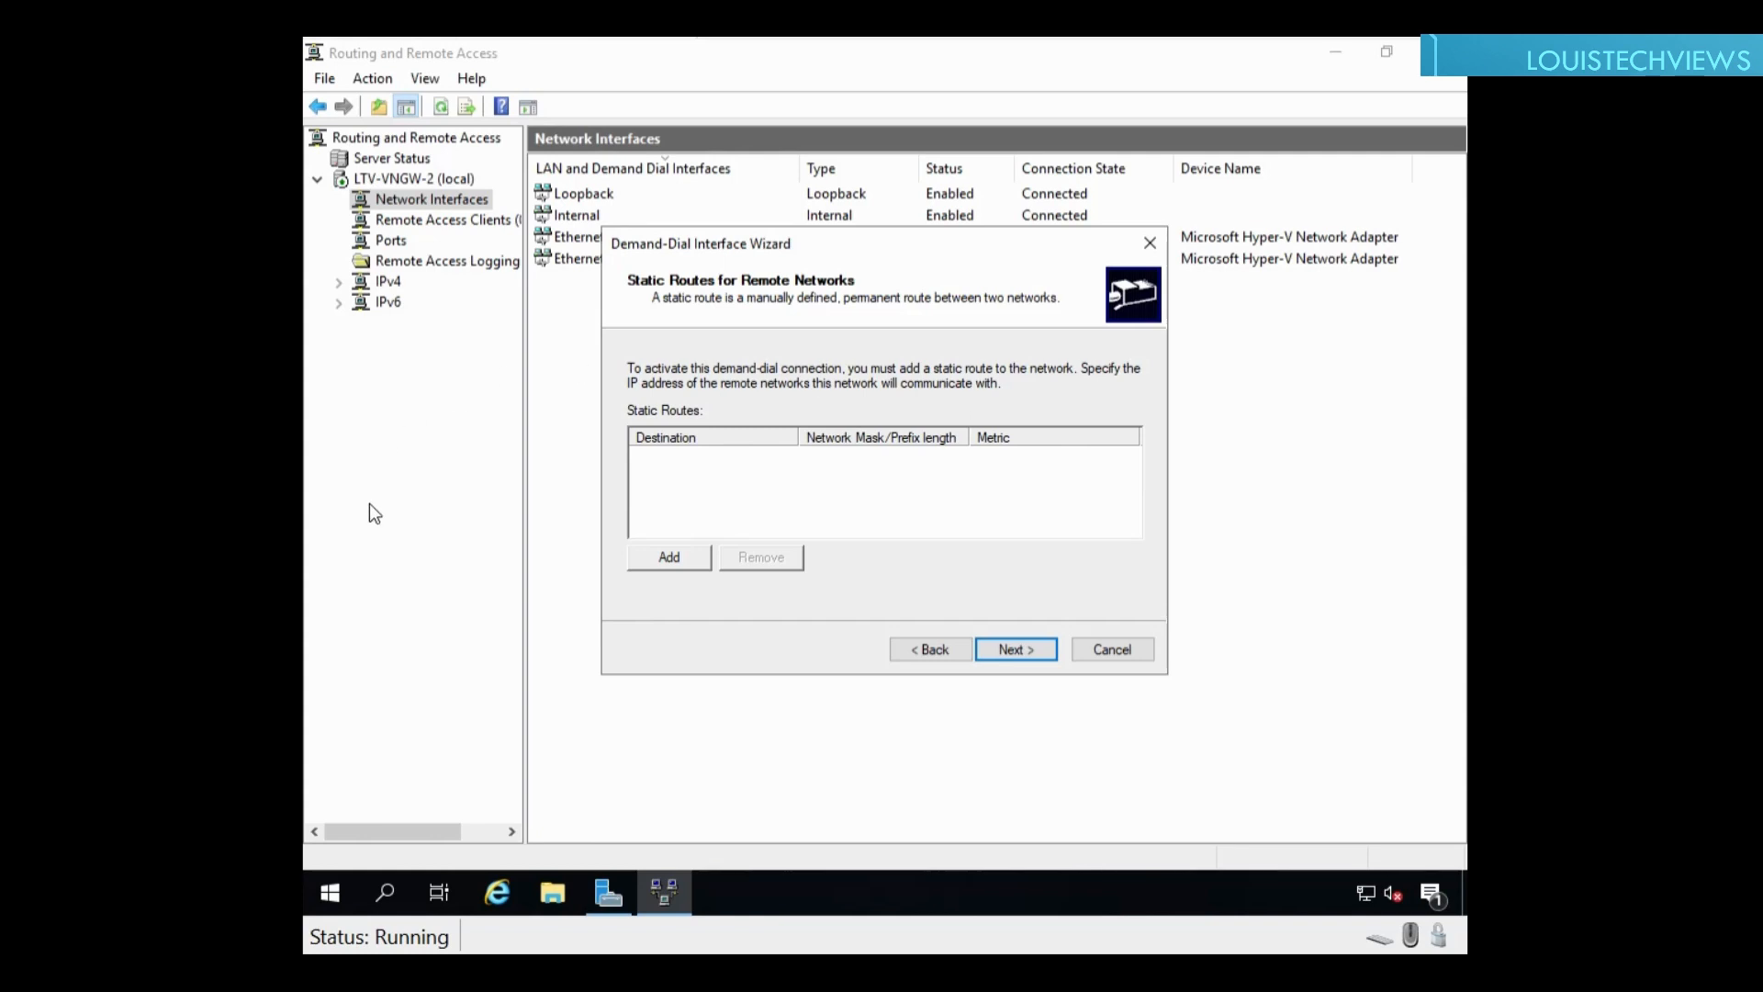
Step: Add a static route 10.0.30.0 with mask 255.255.255.0 and metric 100
click(681, 568)
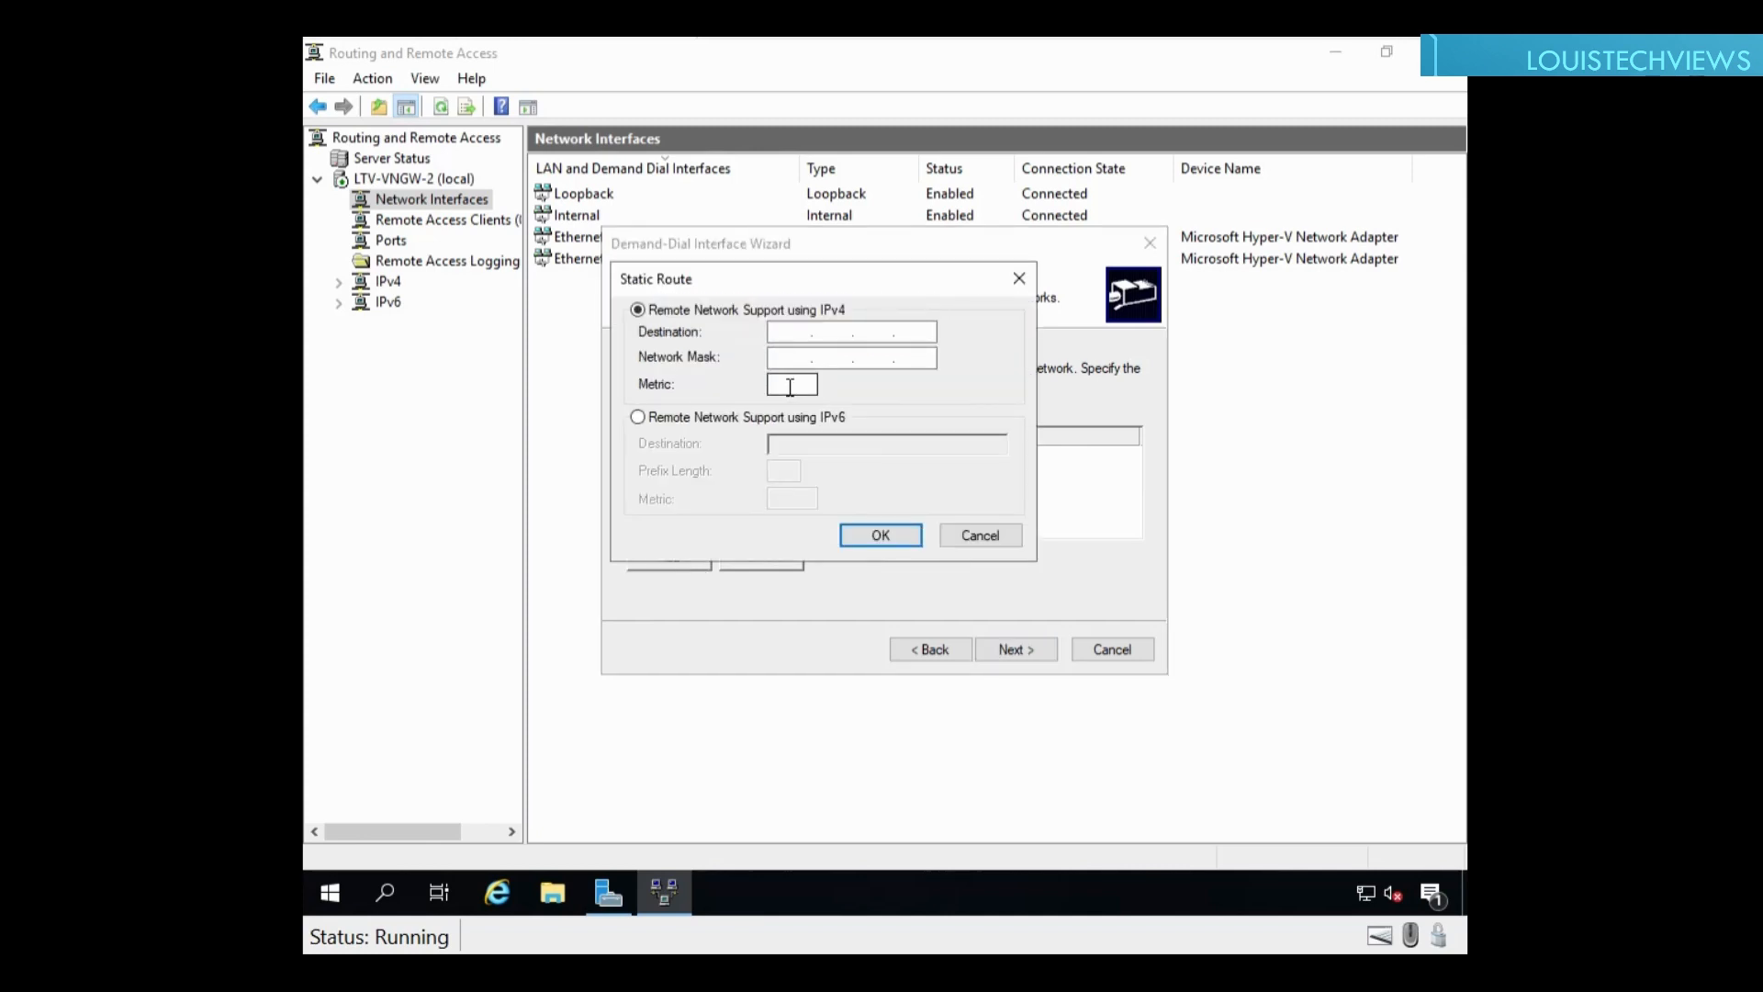
text(10.0.30.0)
key(Tab)
text(255.255.255.0)
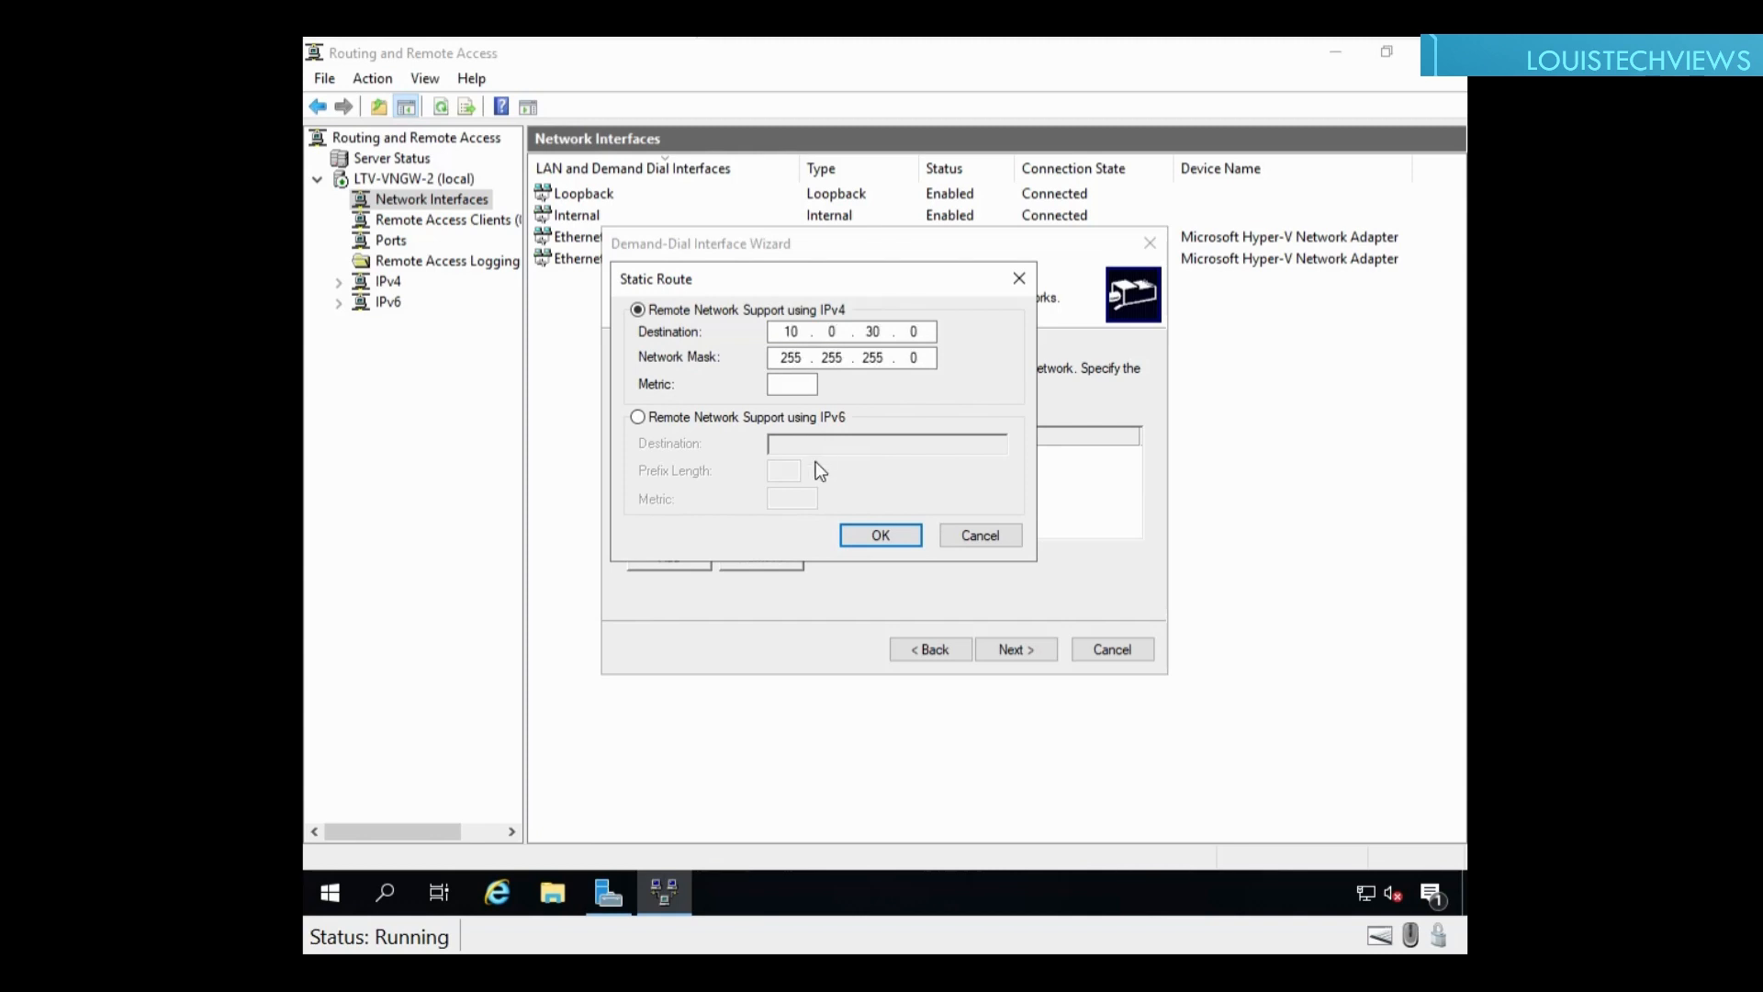
click(872, 536)
click(869, 474)
click(795, 386)
text(100)
click(872, 537)
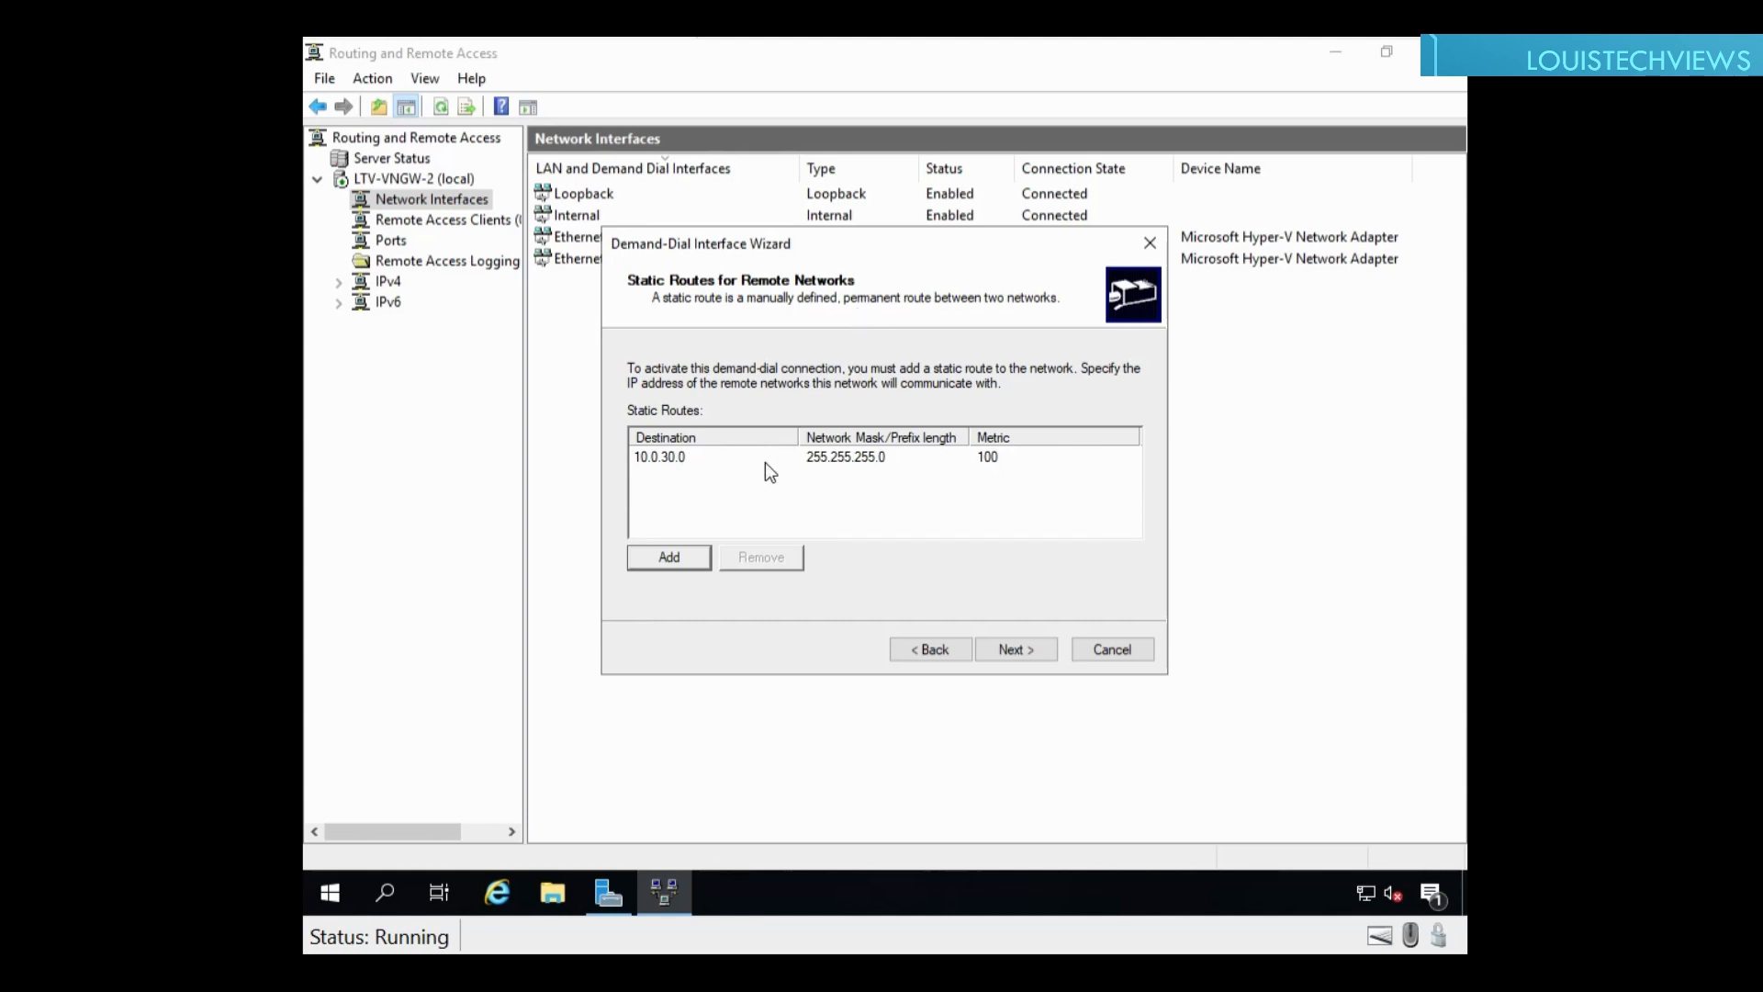
Step: Finish the wizard, skipping the dial-out credentials
click(1002, 652)
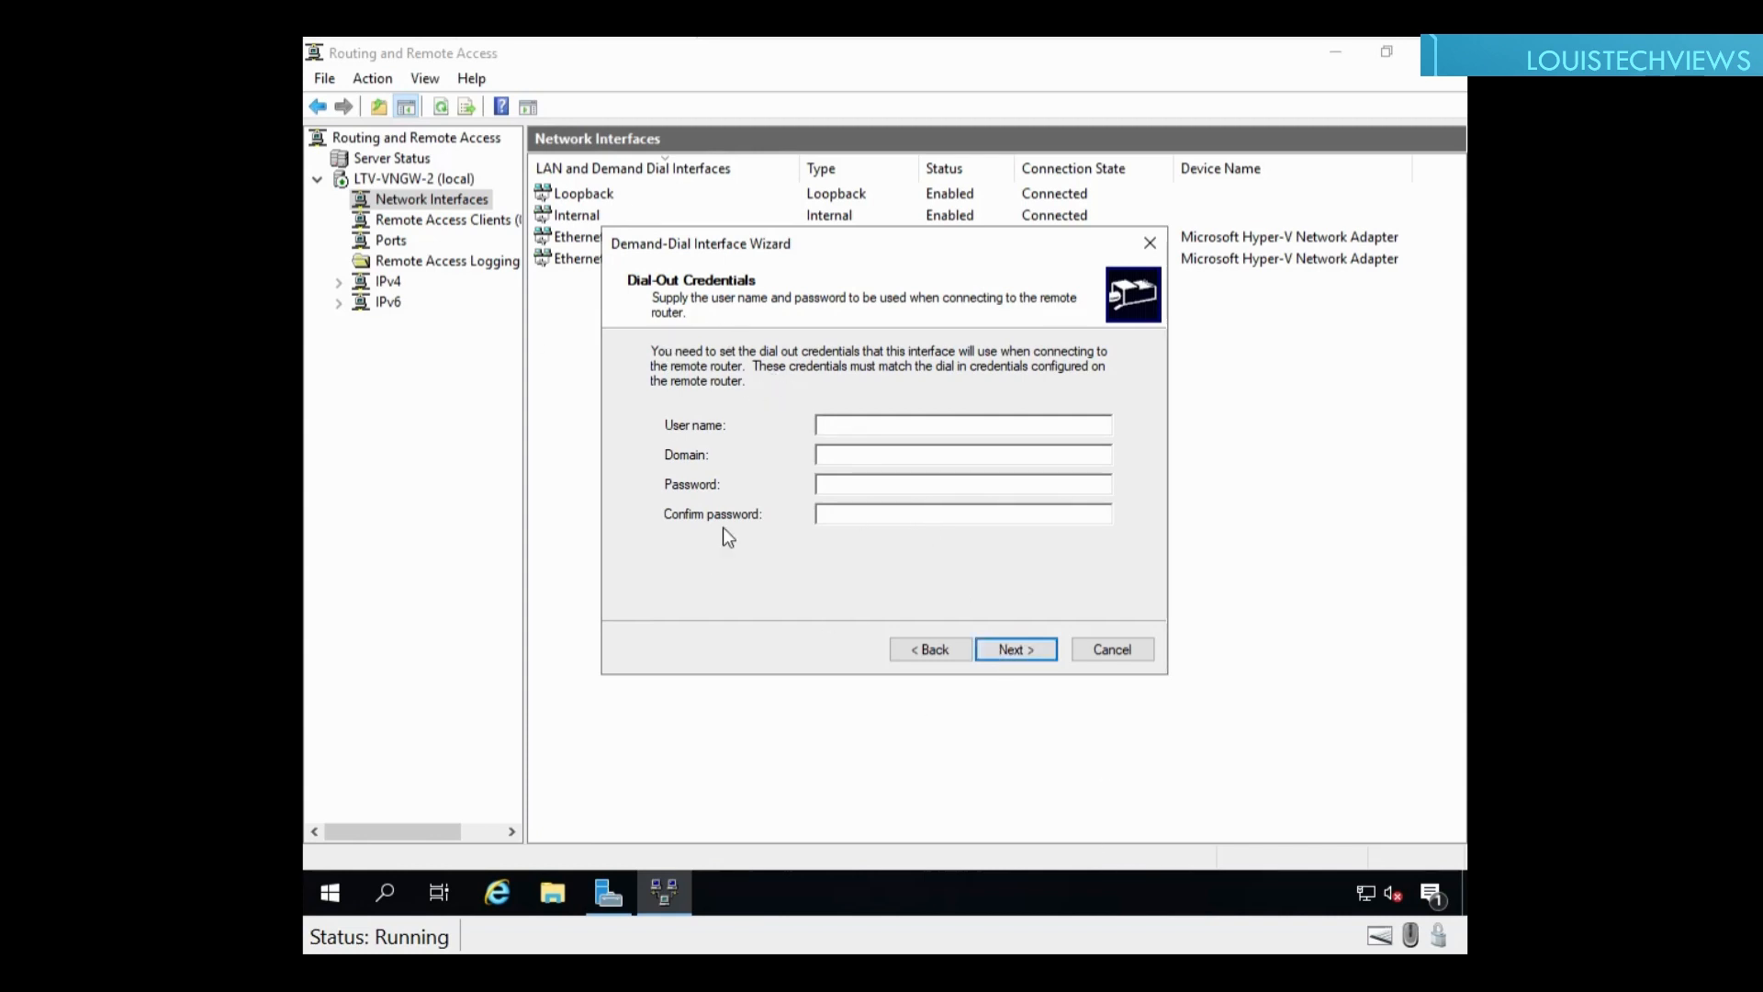
click(994, 649)
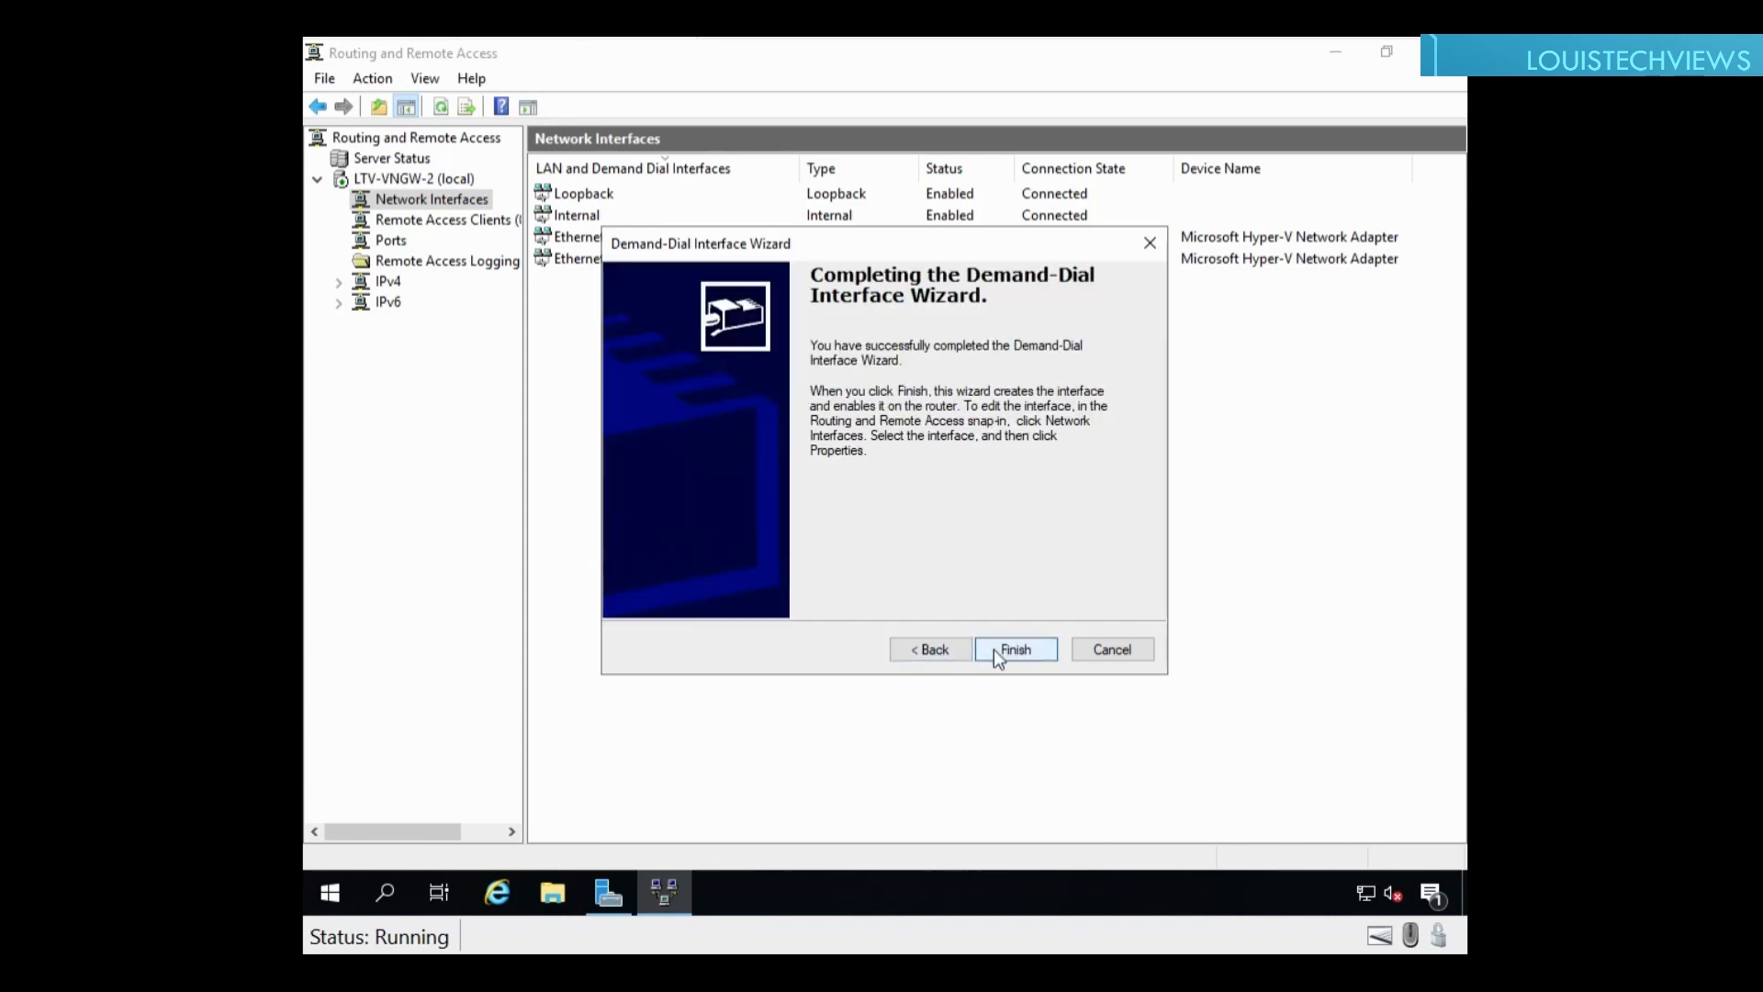
click(994, 650)
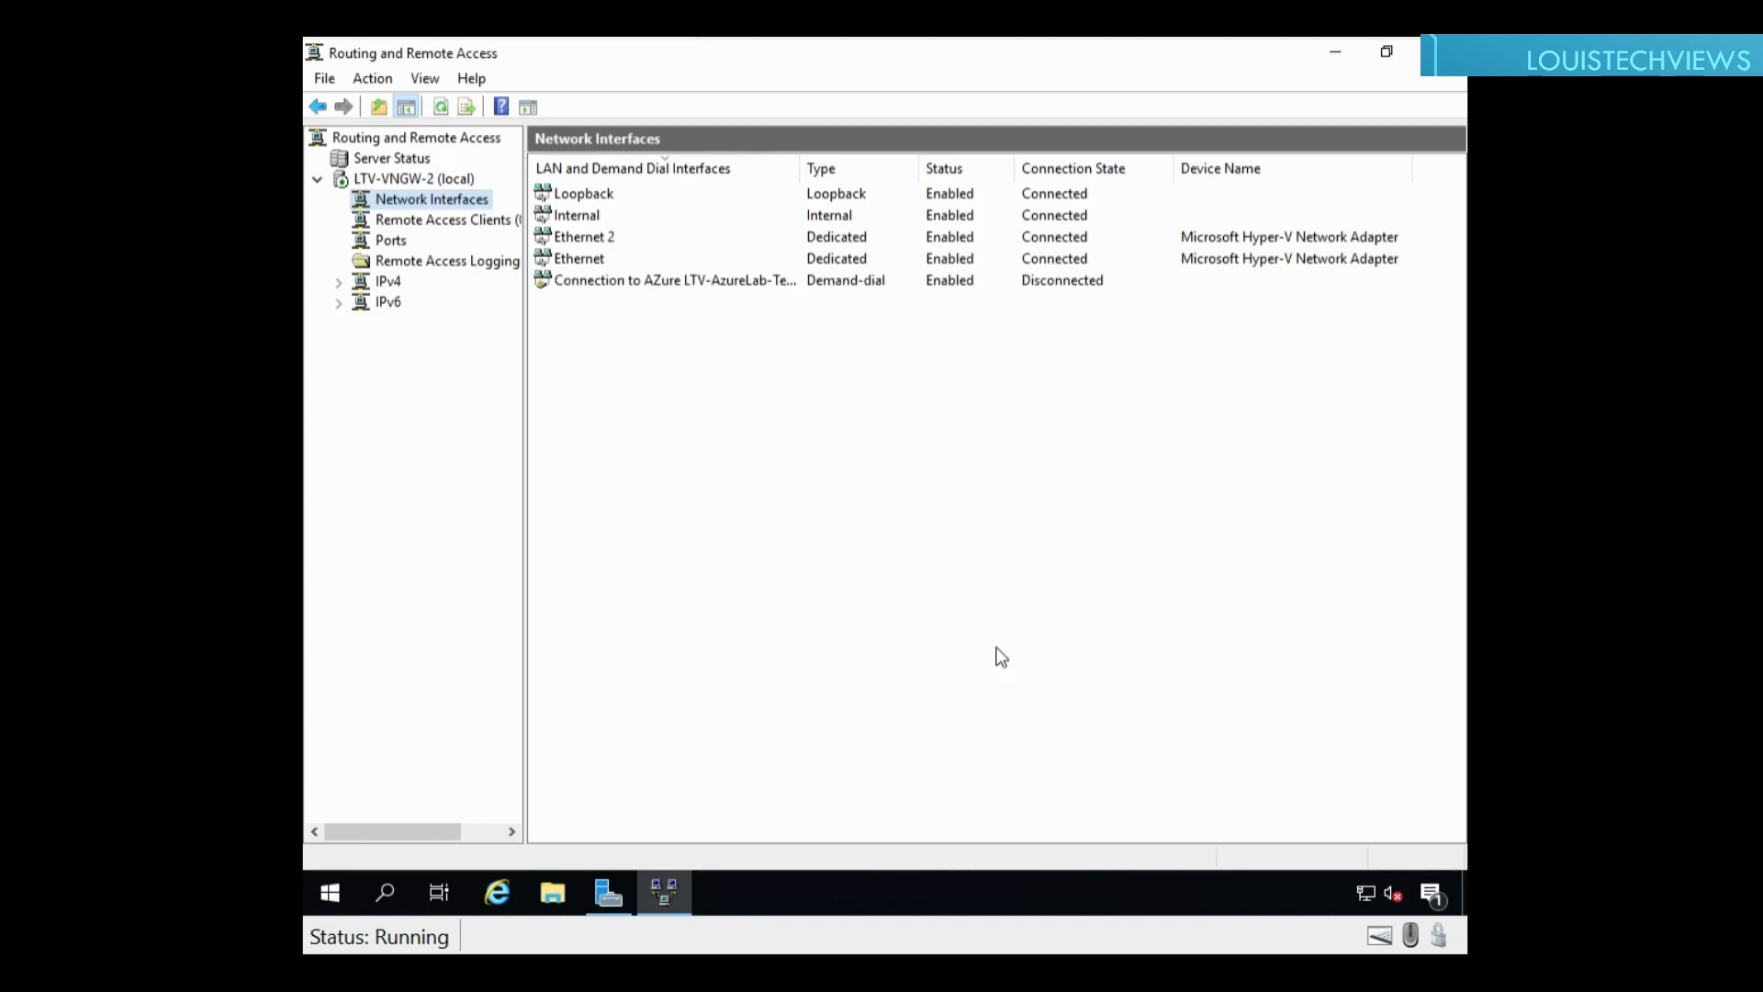
Step: Open the Azure interface's Properties on the Security tab
click(590, 283)
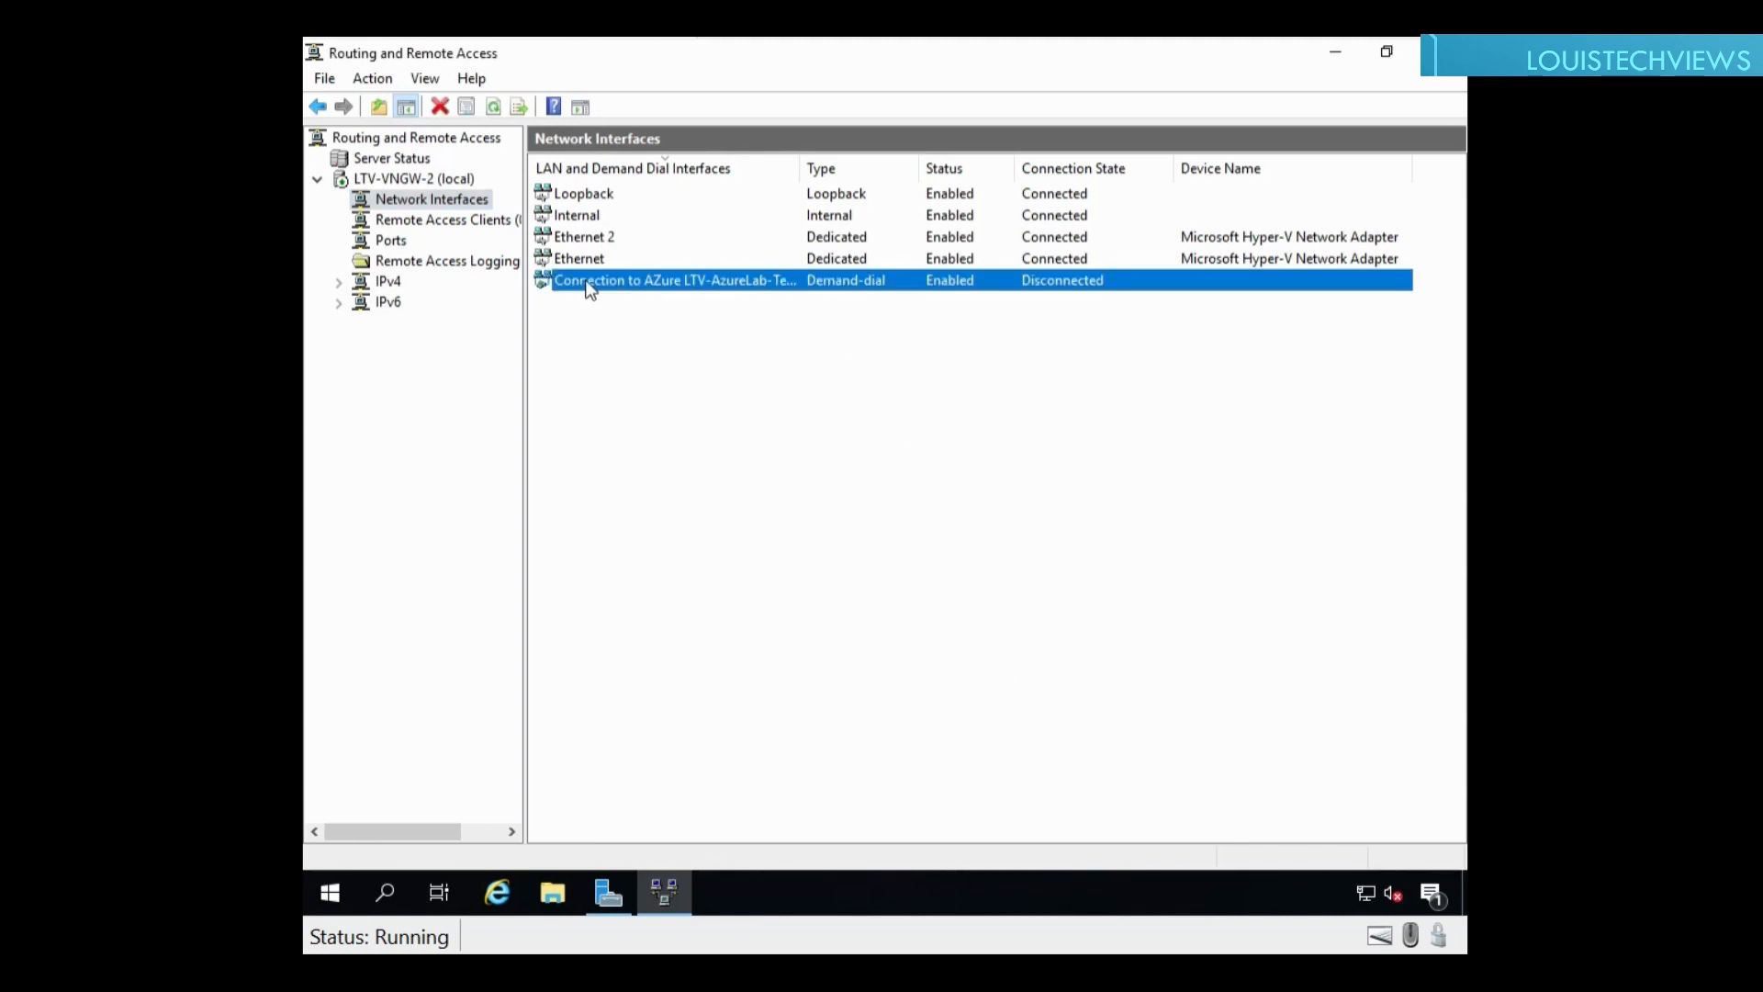
right_click(599, 281)
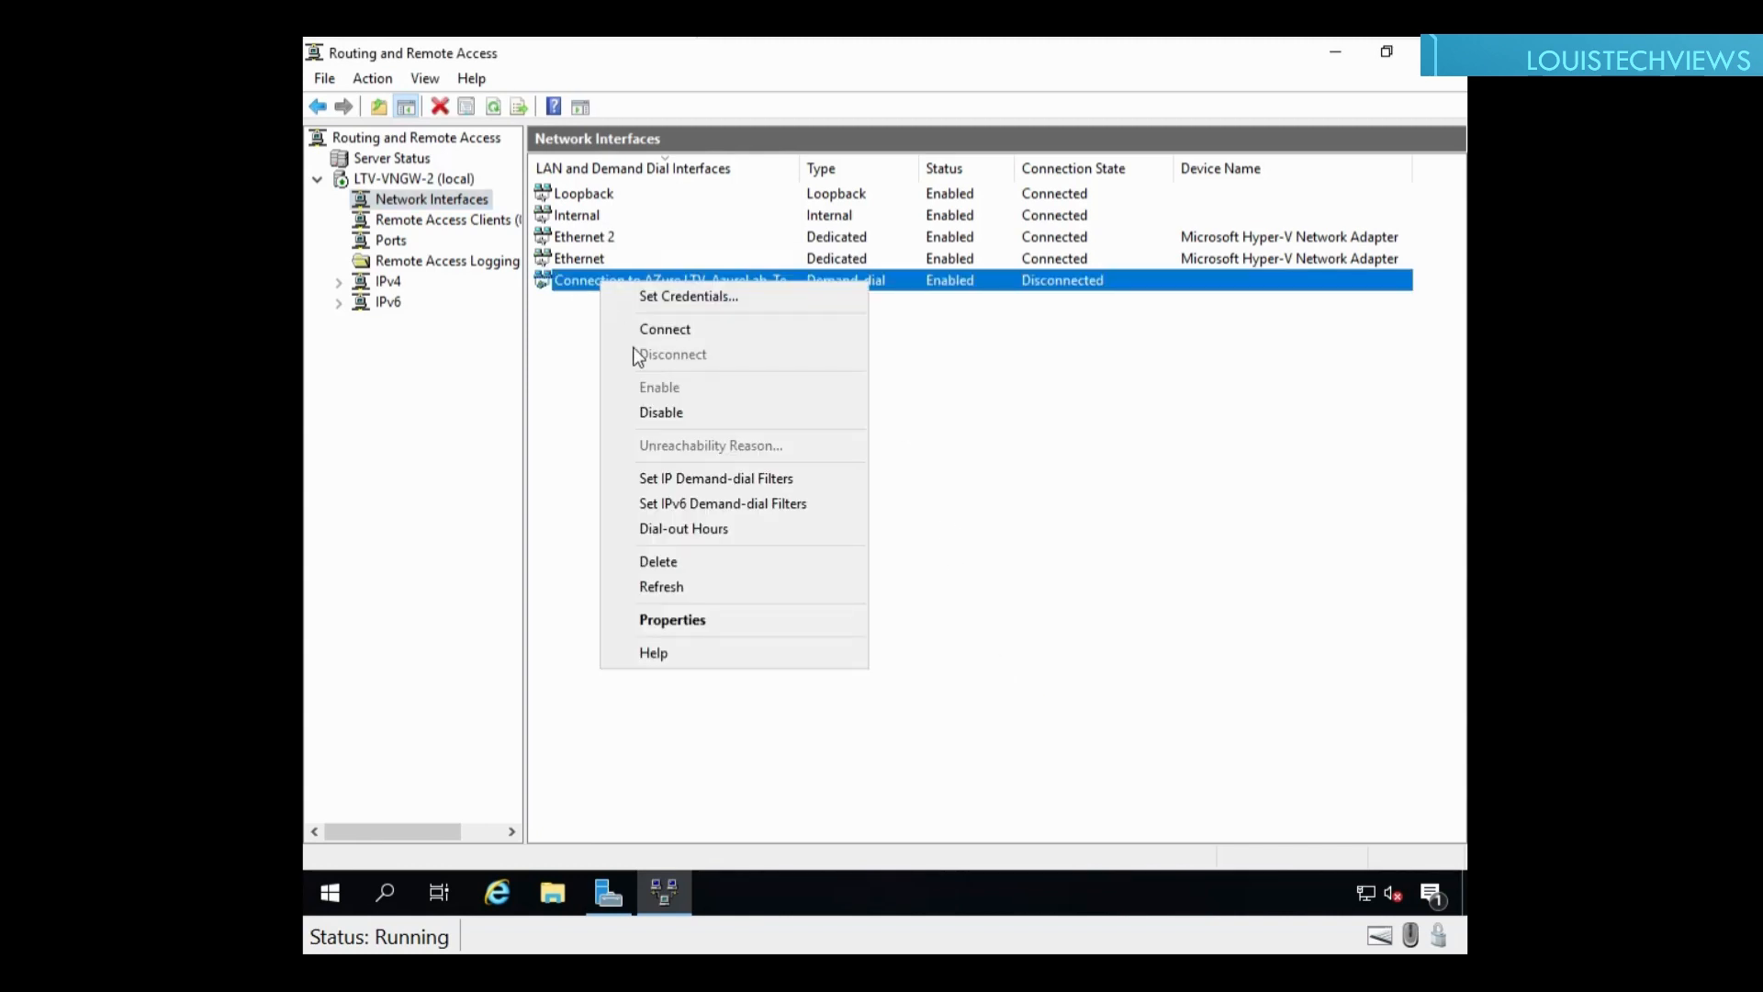
click(661, 621)
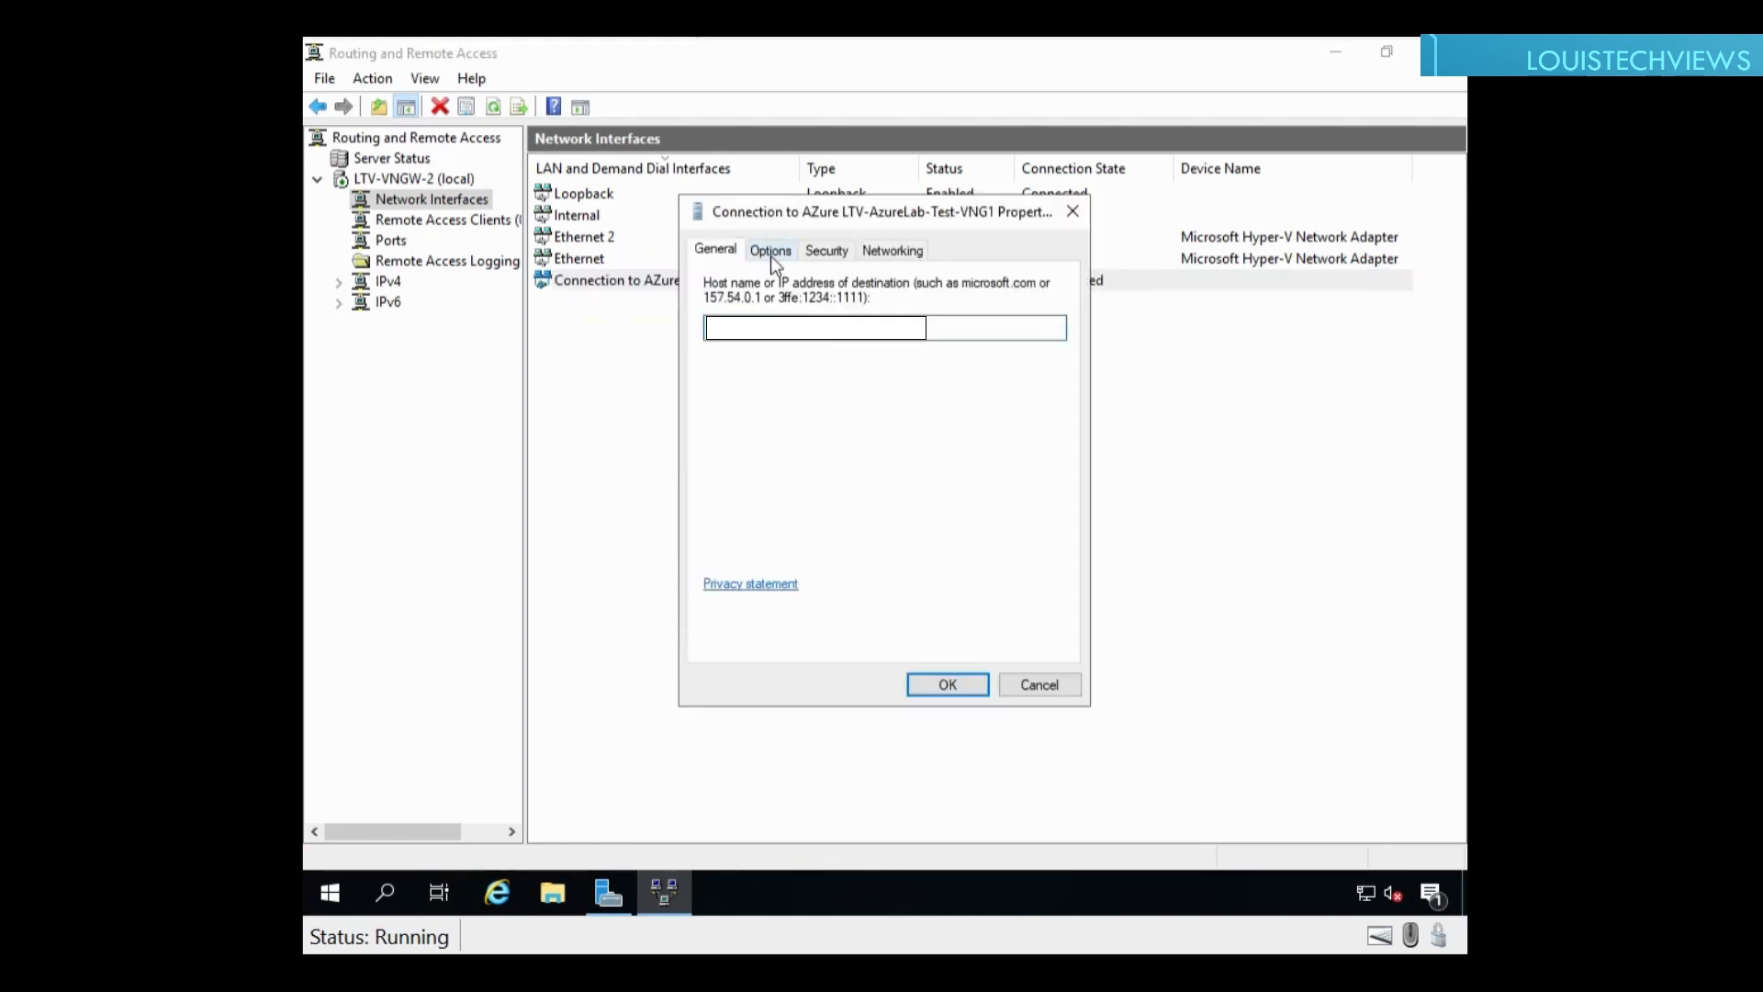
click(771, 261)
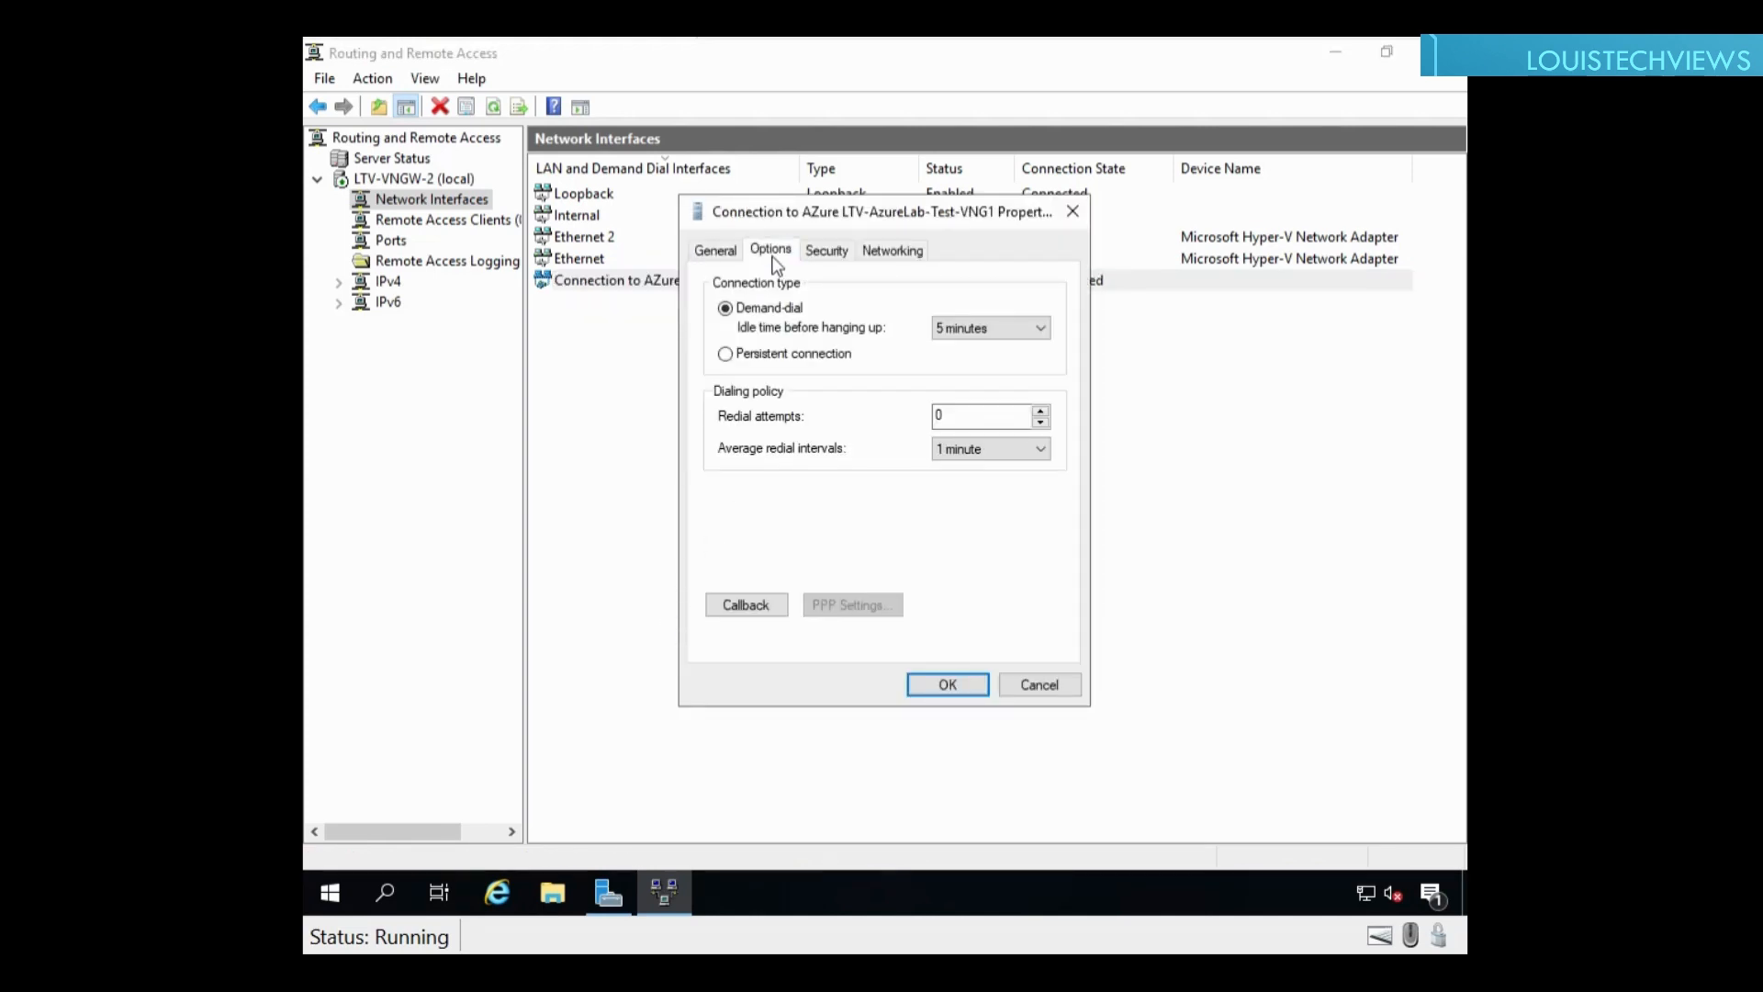
click(826, 248)
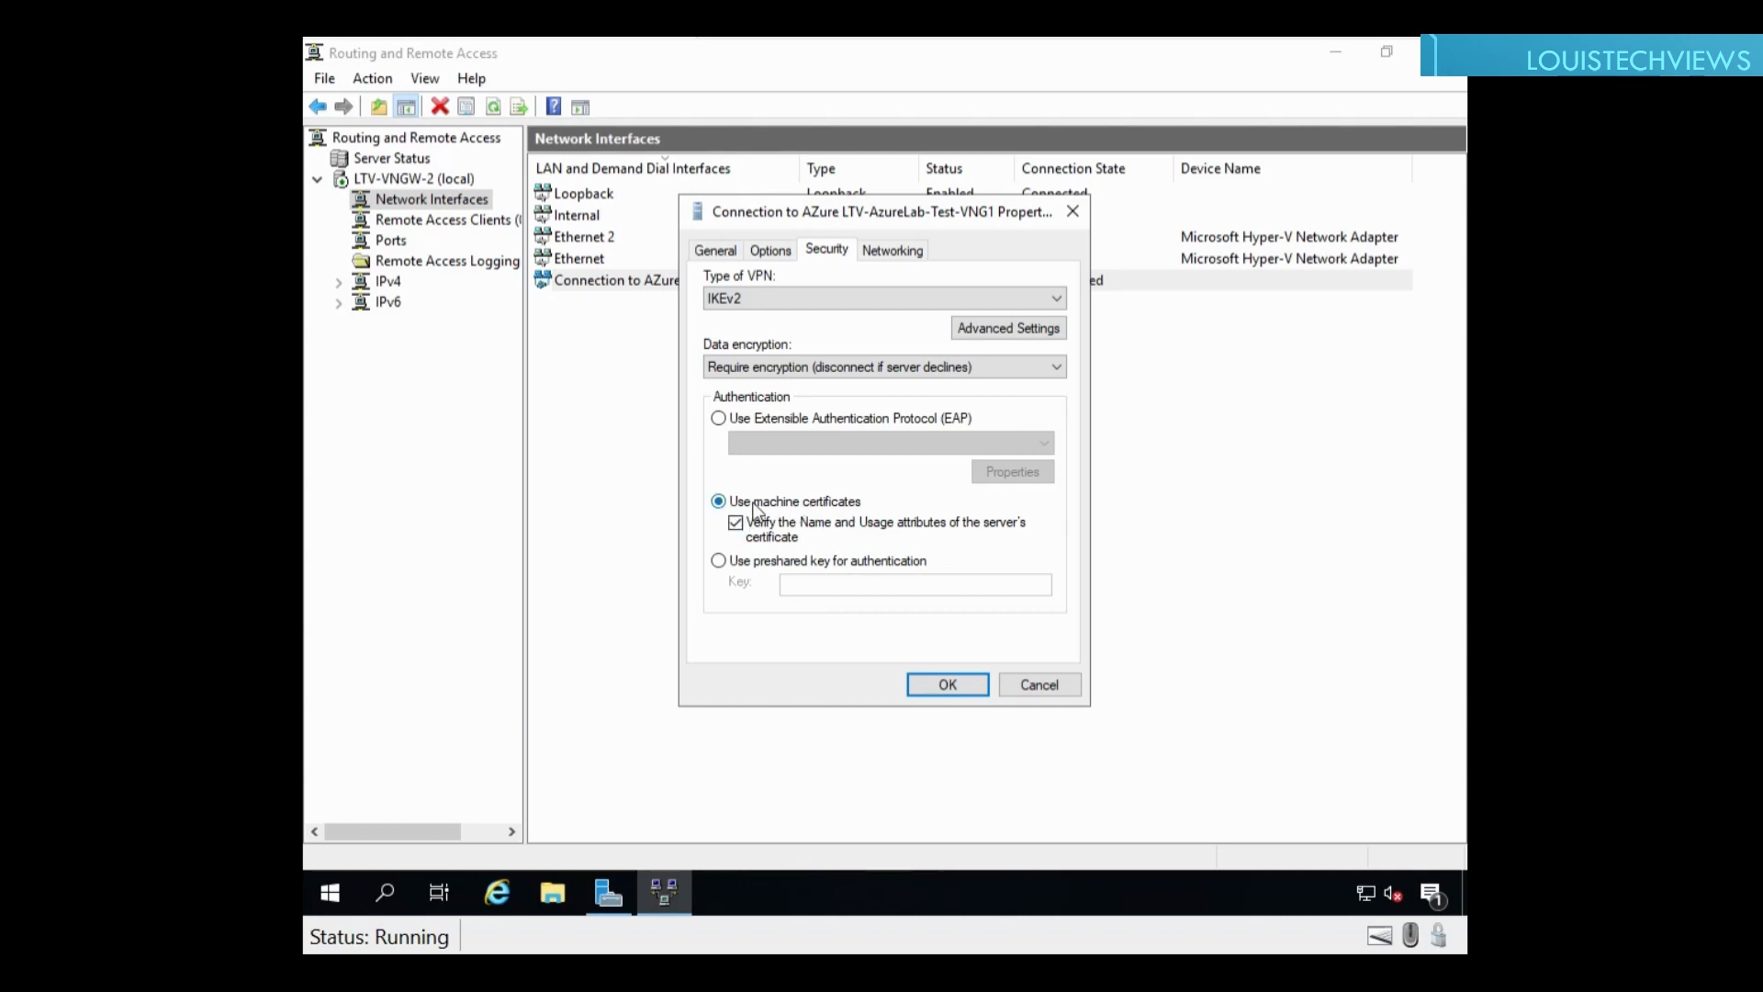
Step: Switch authentication to a preshared key and enter the shared key
click(719, 561)
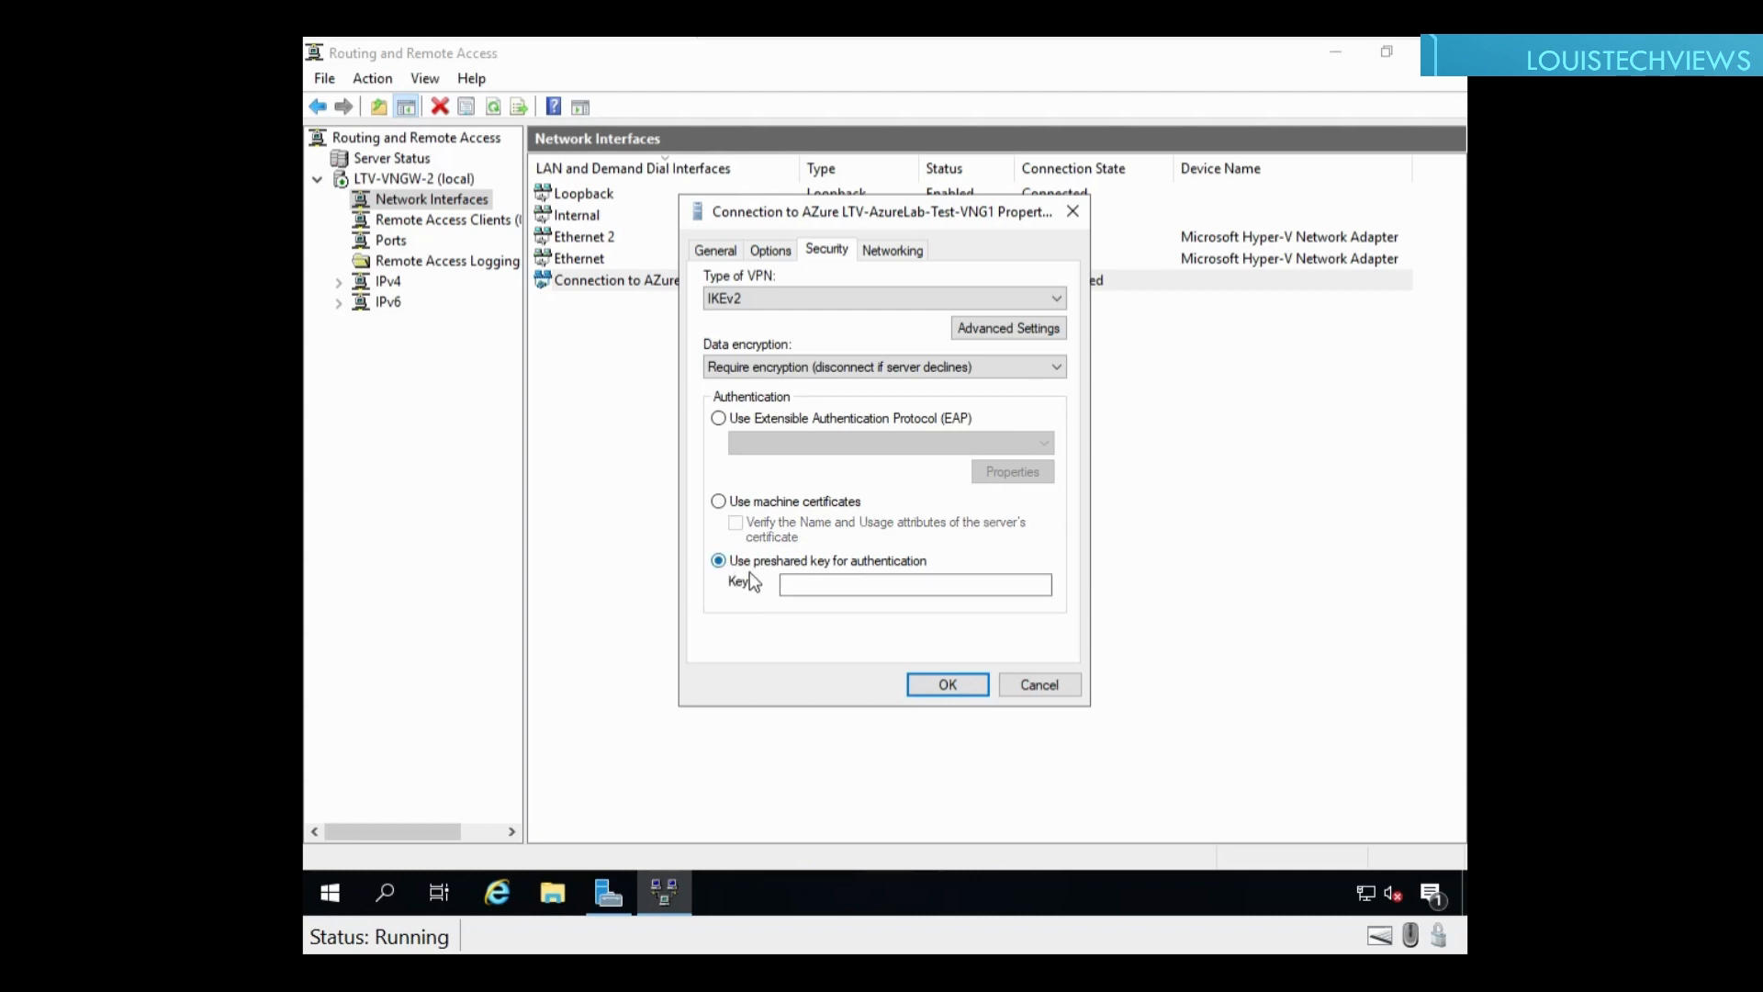
click(823, 592)
text(LT)
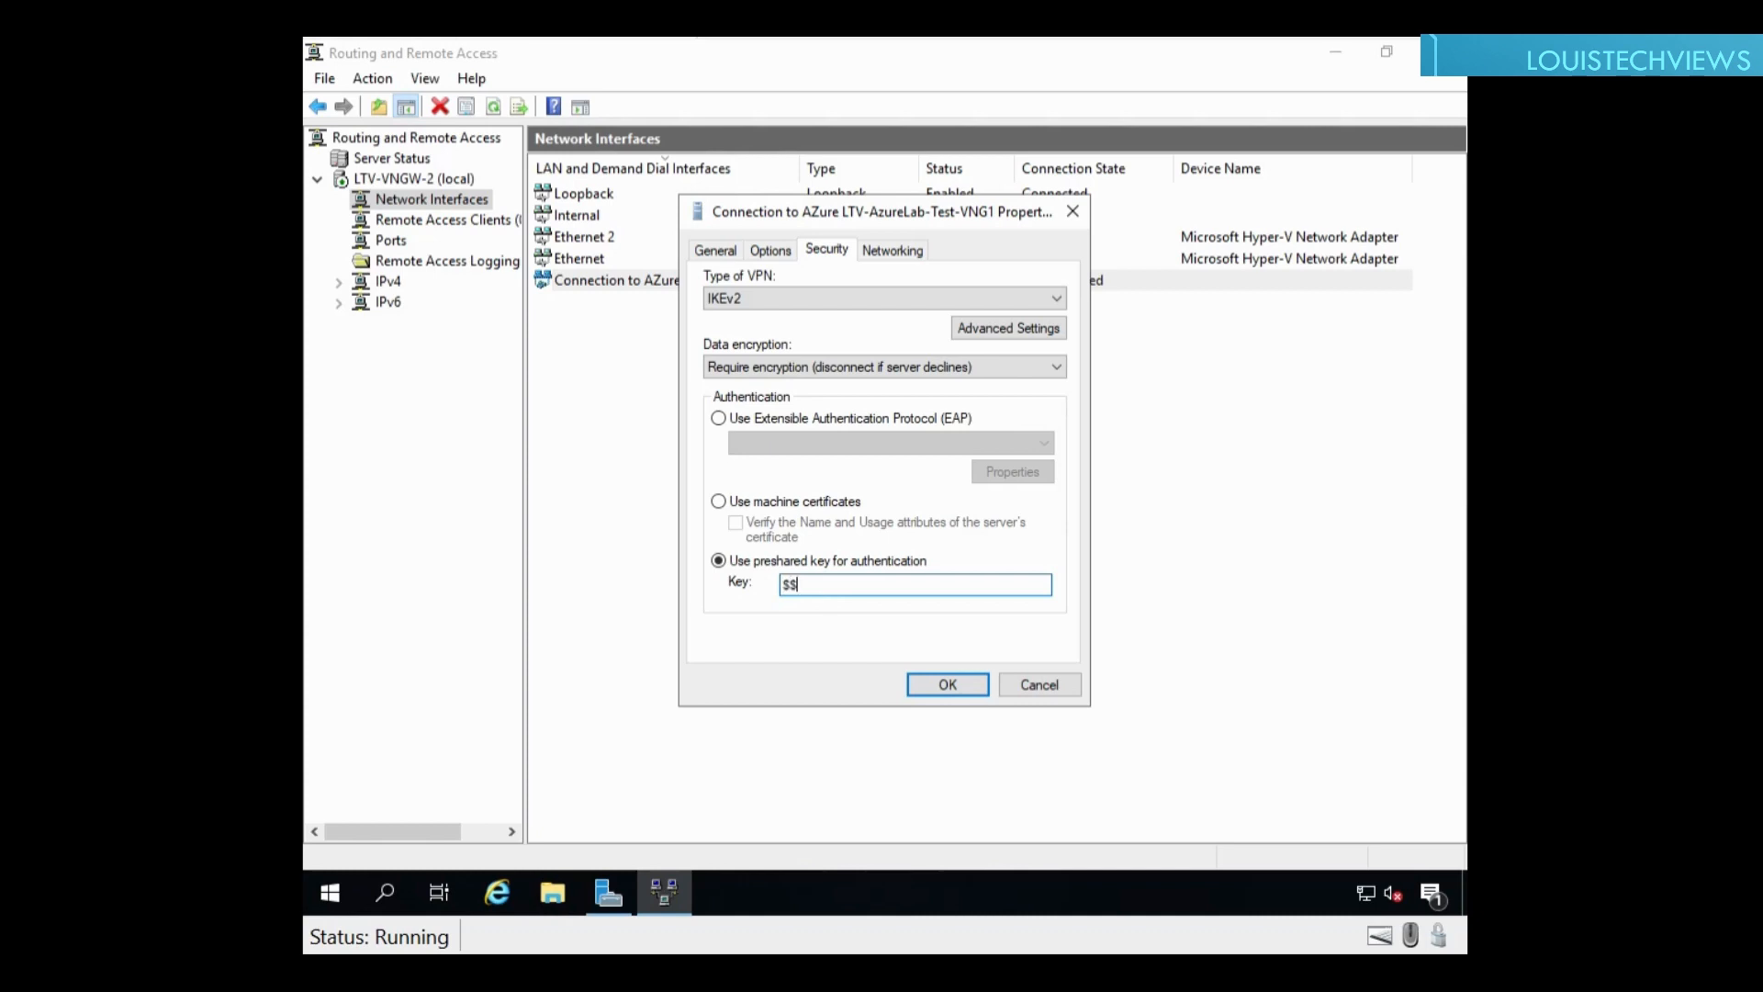
key(BackSpace)
key(BackSpace)
text(Passw)
key(BackSpace)
key(BackSpace)
key(BackSpace)
key(BackSpace)
text(assword1)
Step: Connect the Connection to AZure LTV-AzureLab-Test-VNG1 demand-dial interface
drag(872, 602, 758, 601)
click(865, 588)
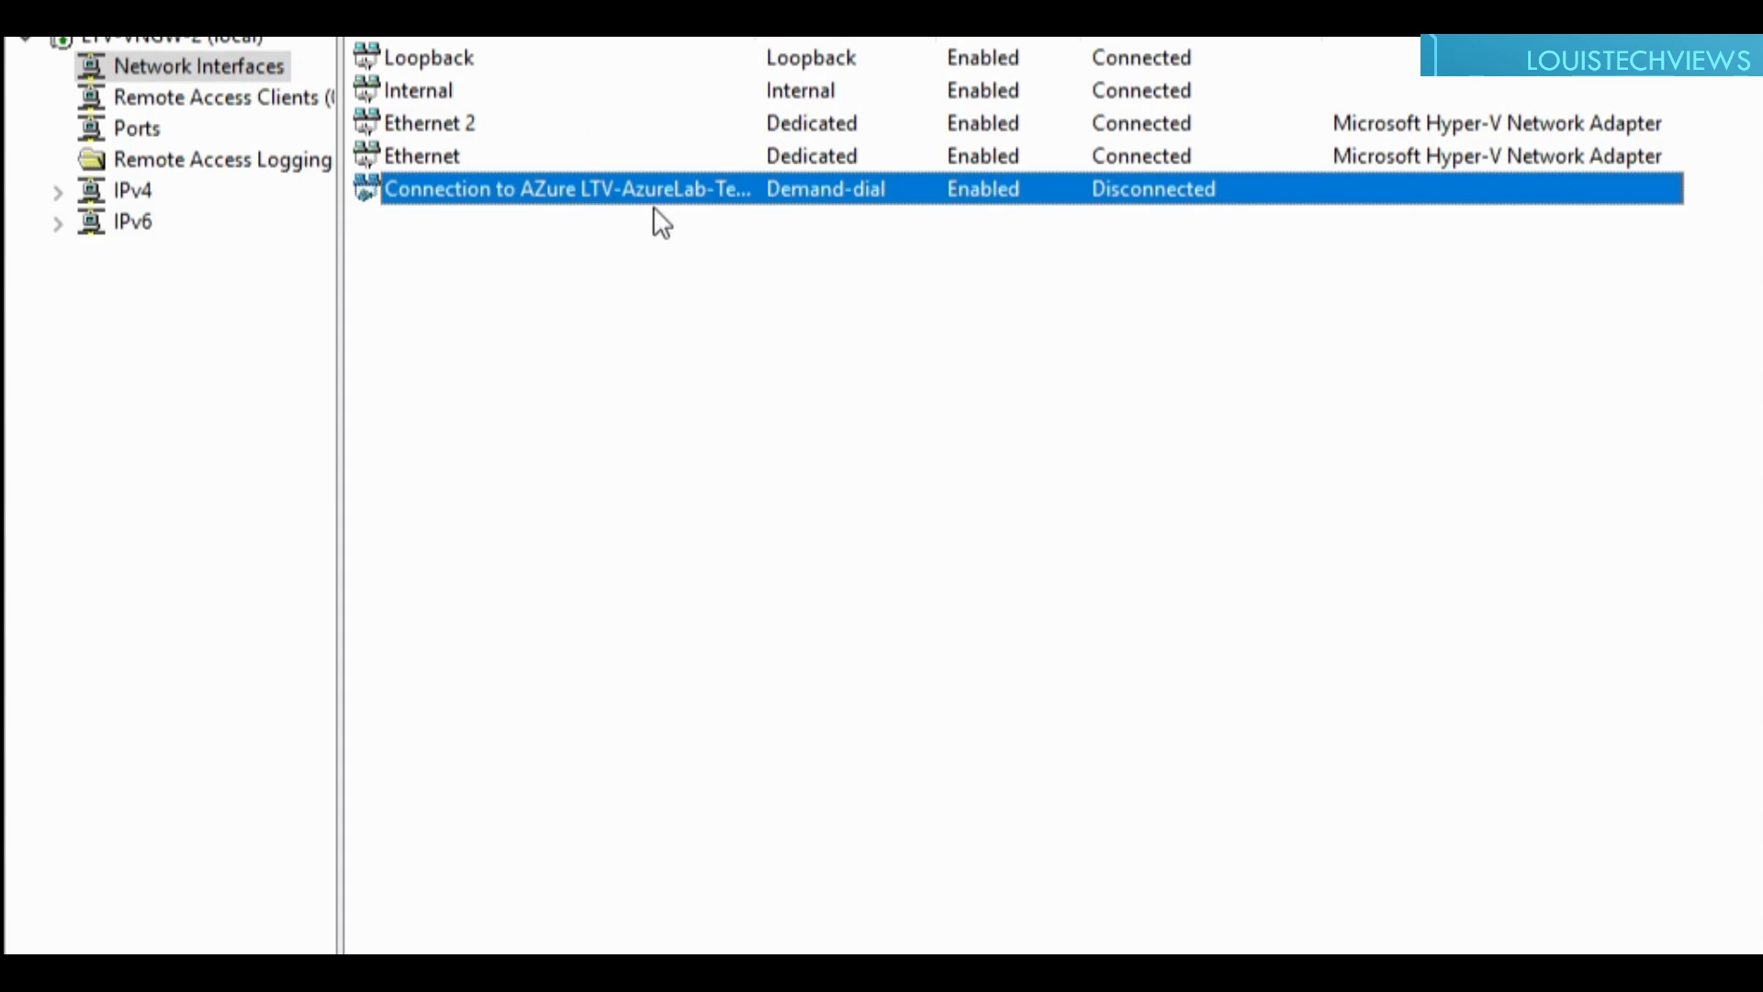
right_click(498, 197)
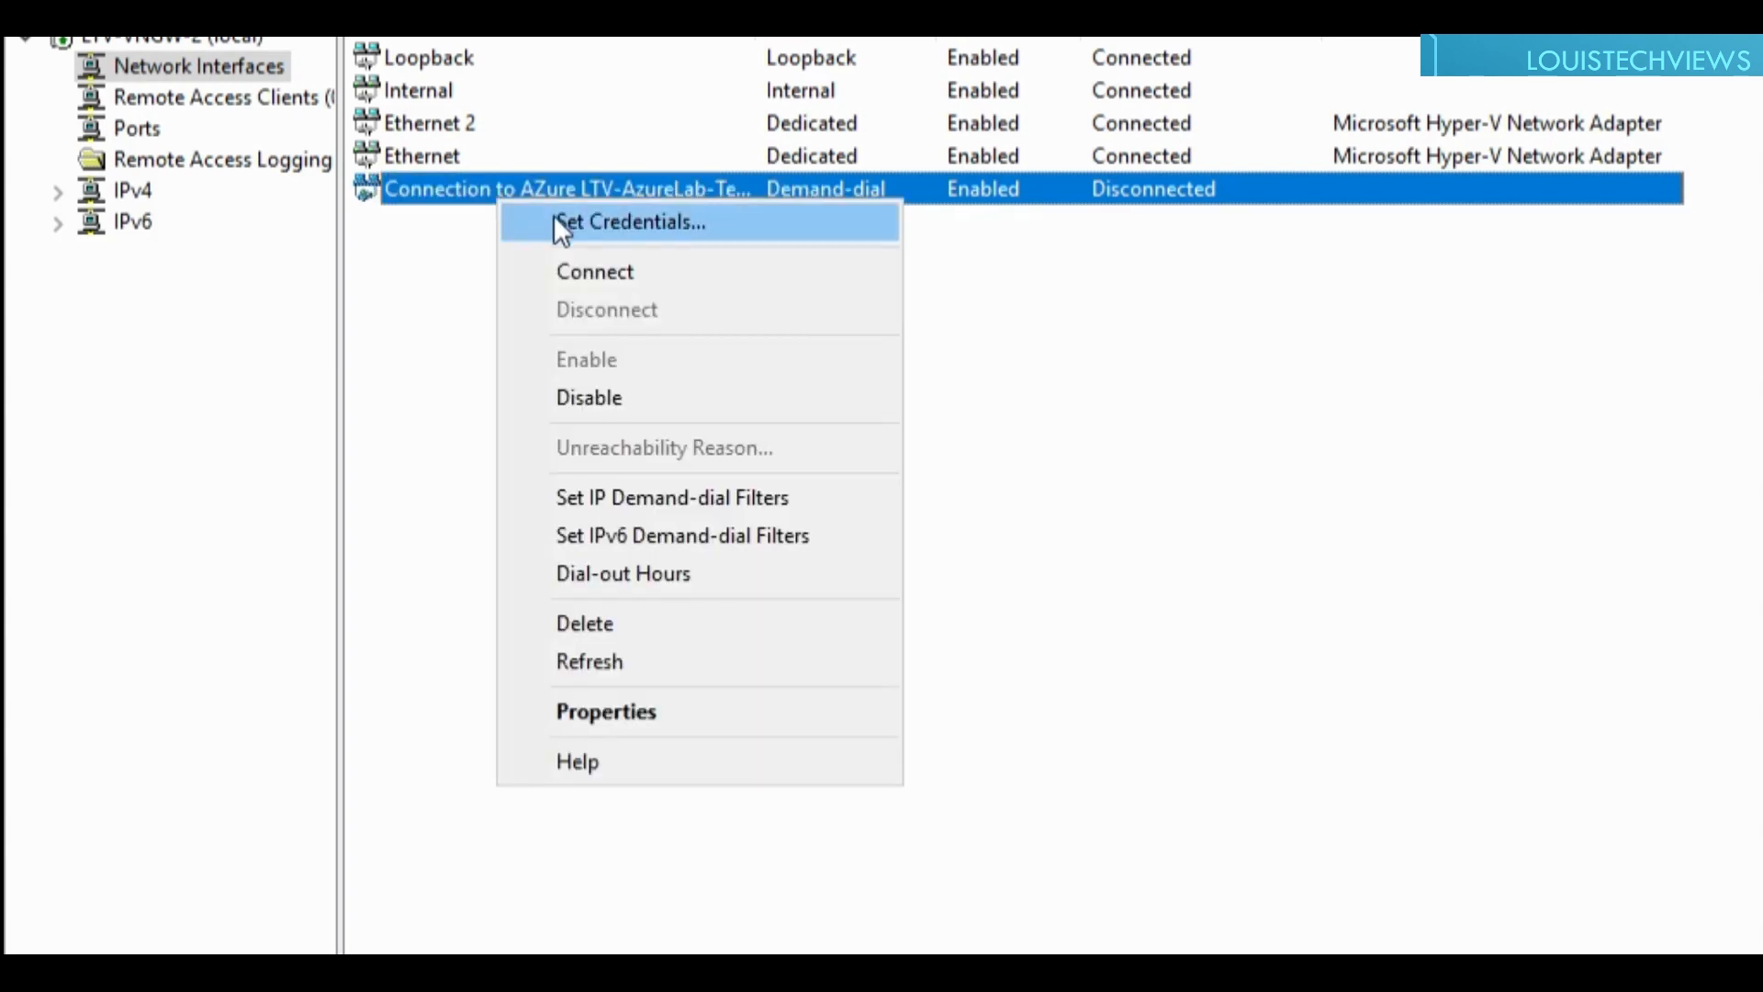
click(588, 265)
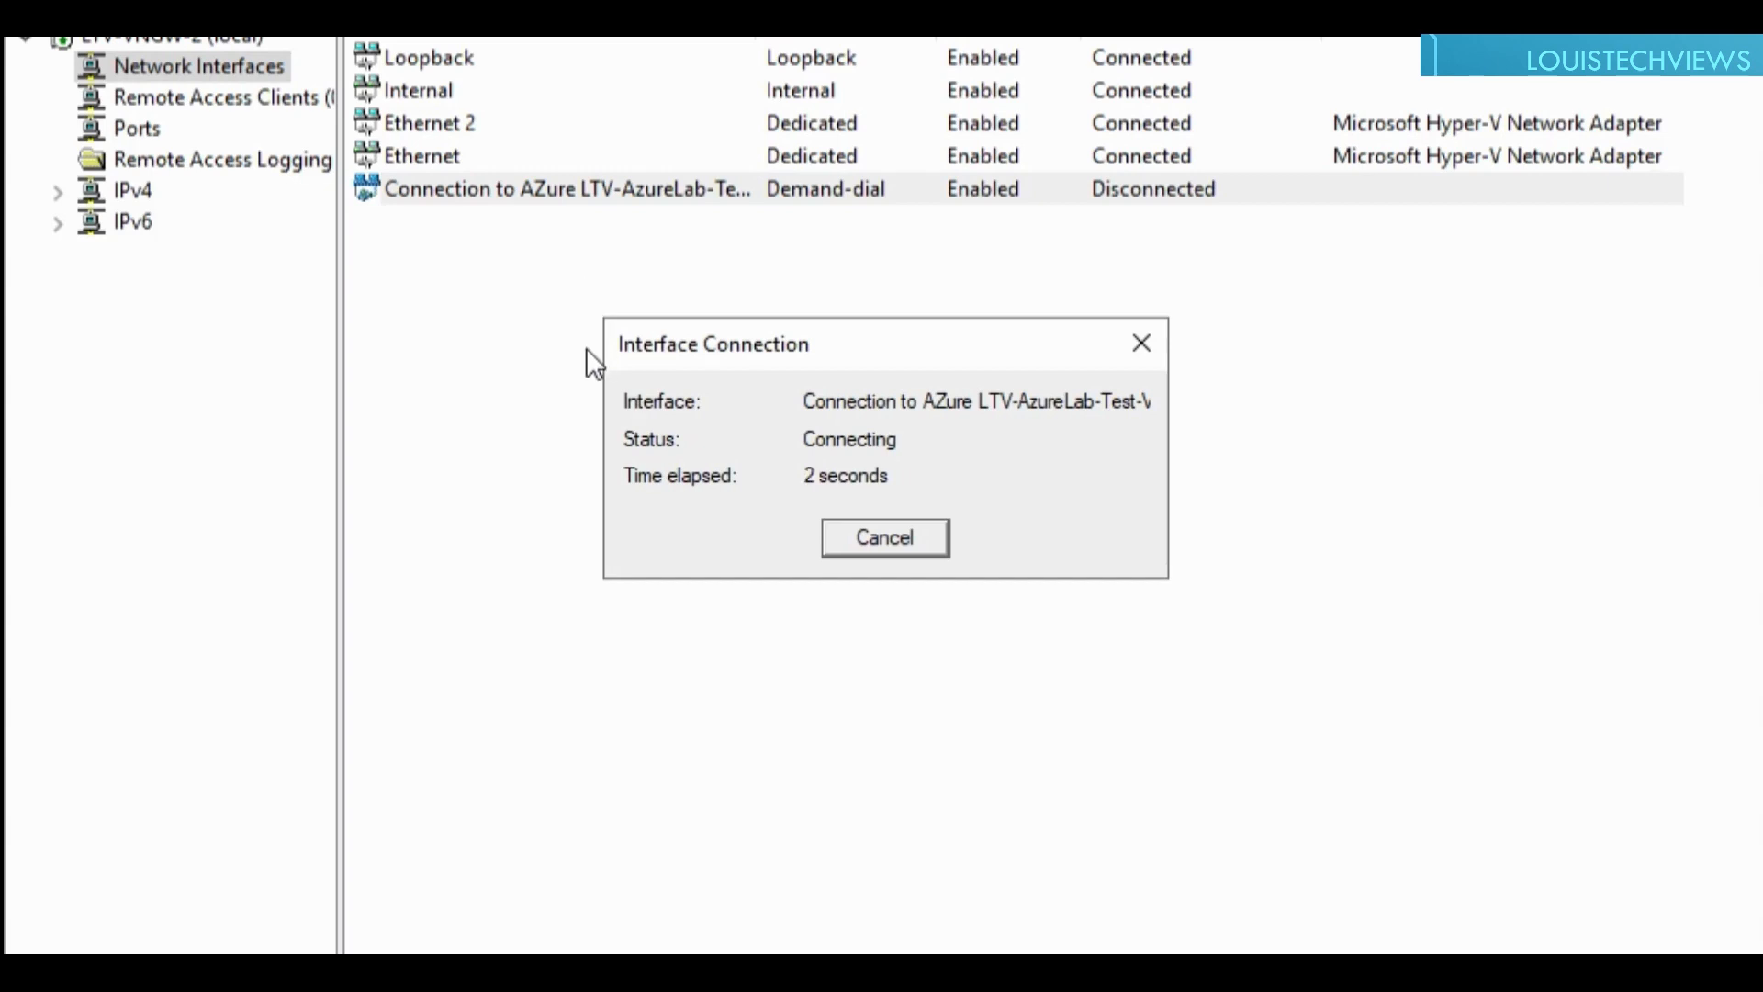